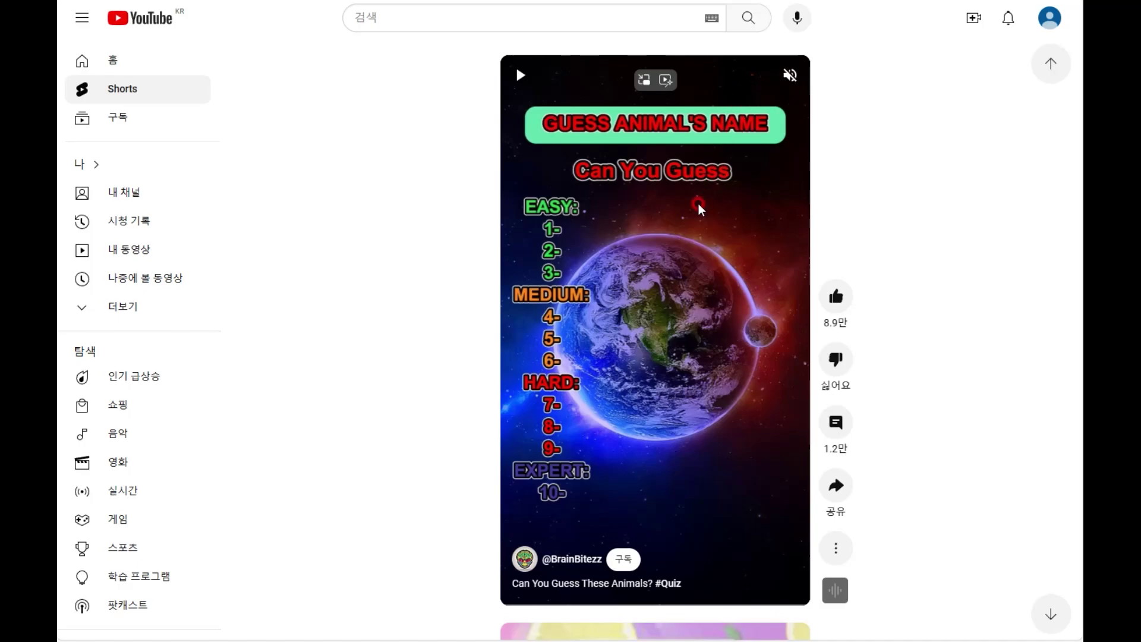
Play the example animal-guessing quiz Short on YouTube.
{"action": "left_click", "coordinate": [671, 306]}
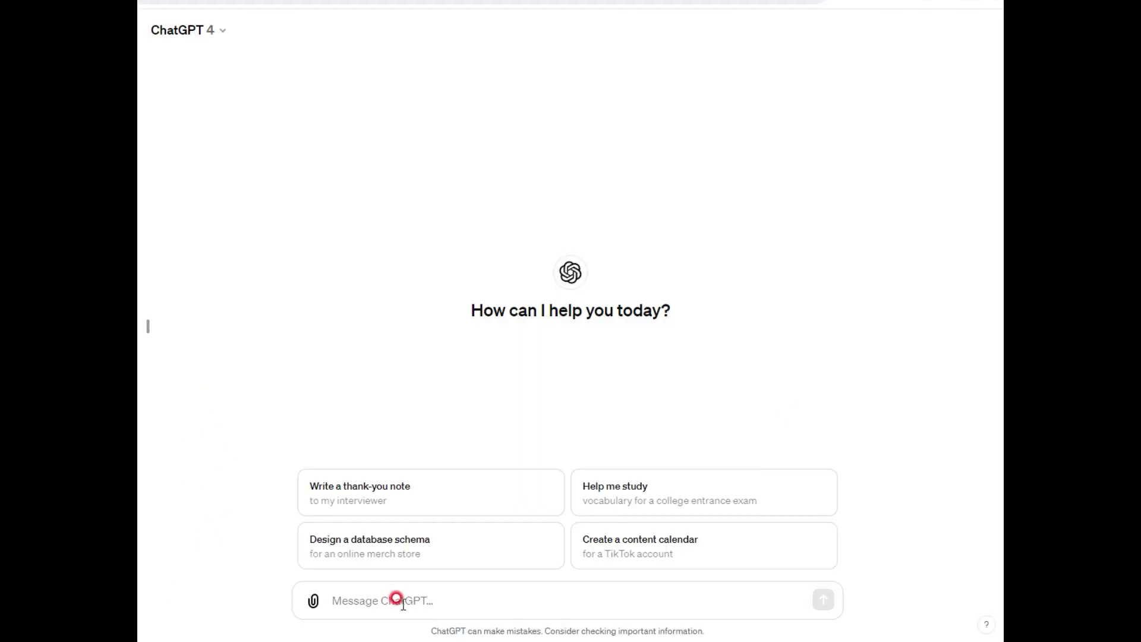
Switch to ChatGPT and request a sun on a black background with a prompt starting "검은 배경에 태양을 그려줘. 9대16".
{"action": "left_click", "coordinate": [397, 597]}
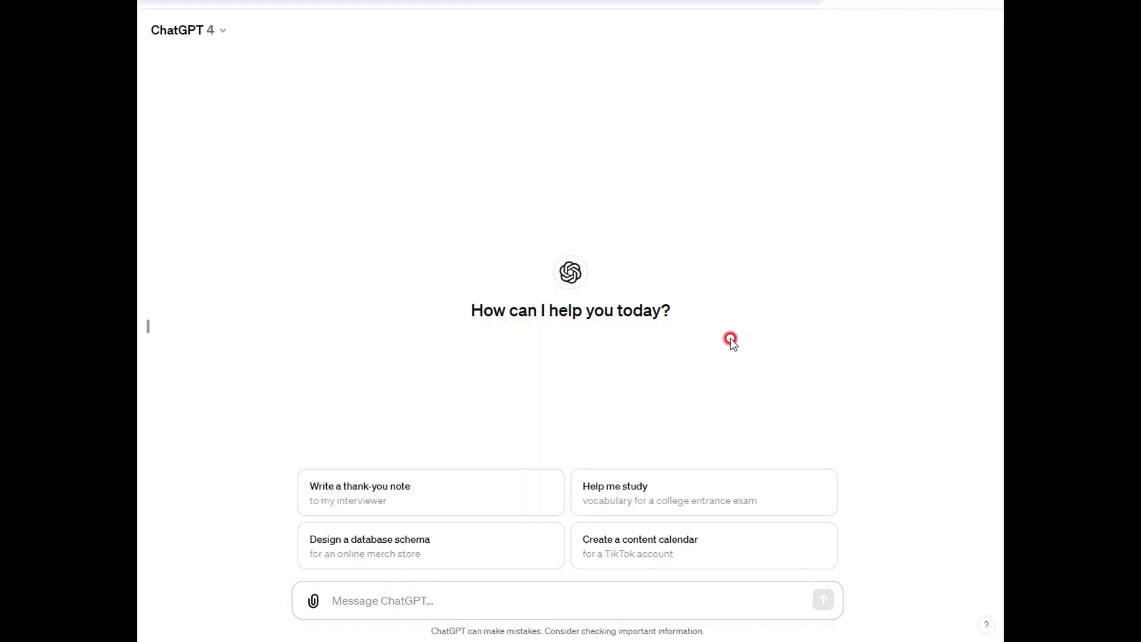
{"action": "type", "text": "rja"}
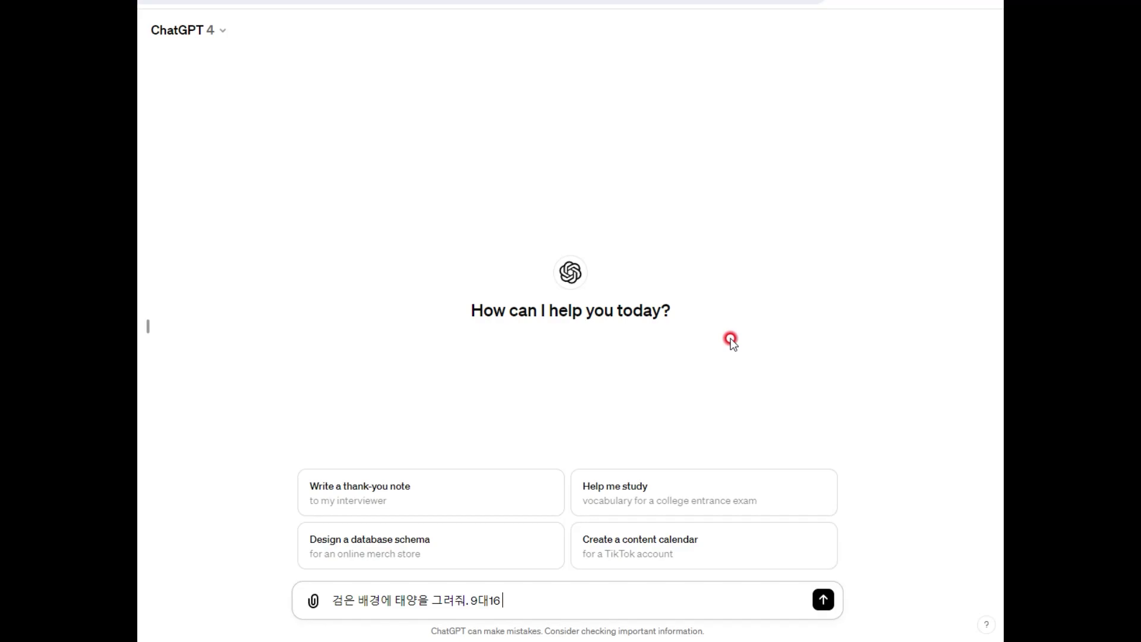
{"action": "type", "text": "줘"}
{"action": "key", "text": "Return"}
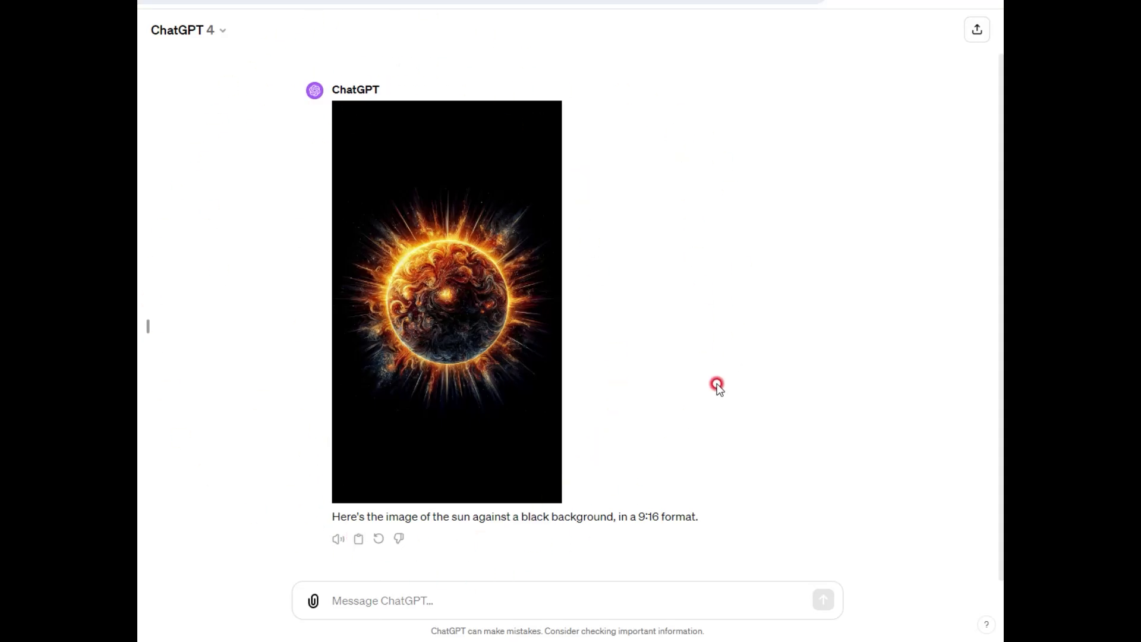
Download the generated image of the sun on a black background.
{"action": "mouse_move", "coordinate": [438, 369]}
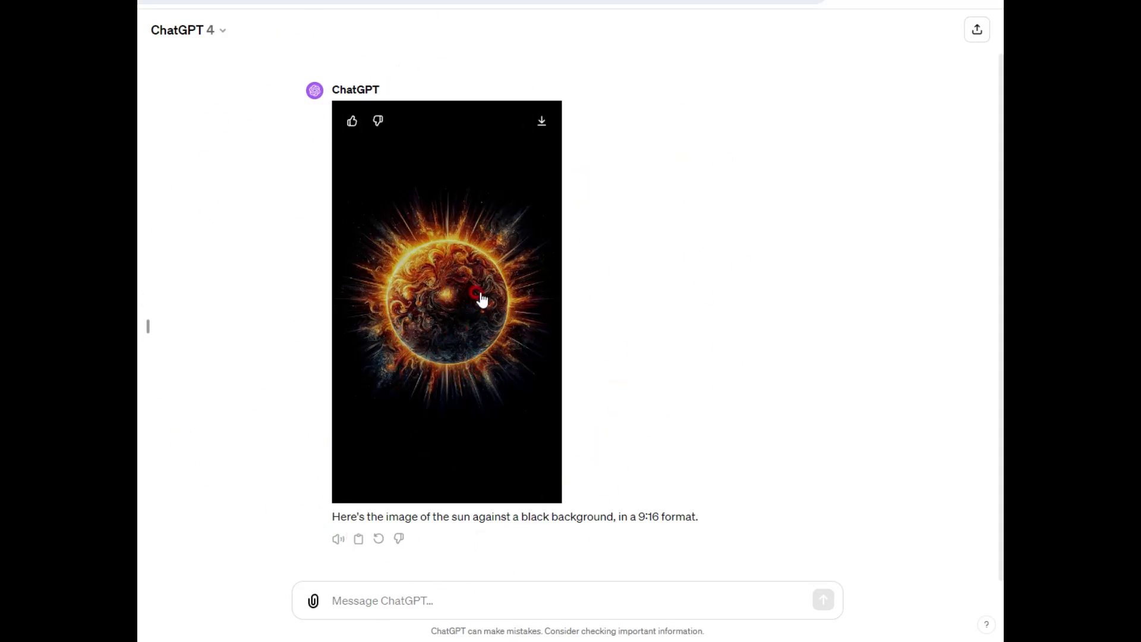
{"action": "left_click", "coordinate": [537, 126]}
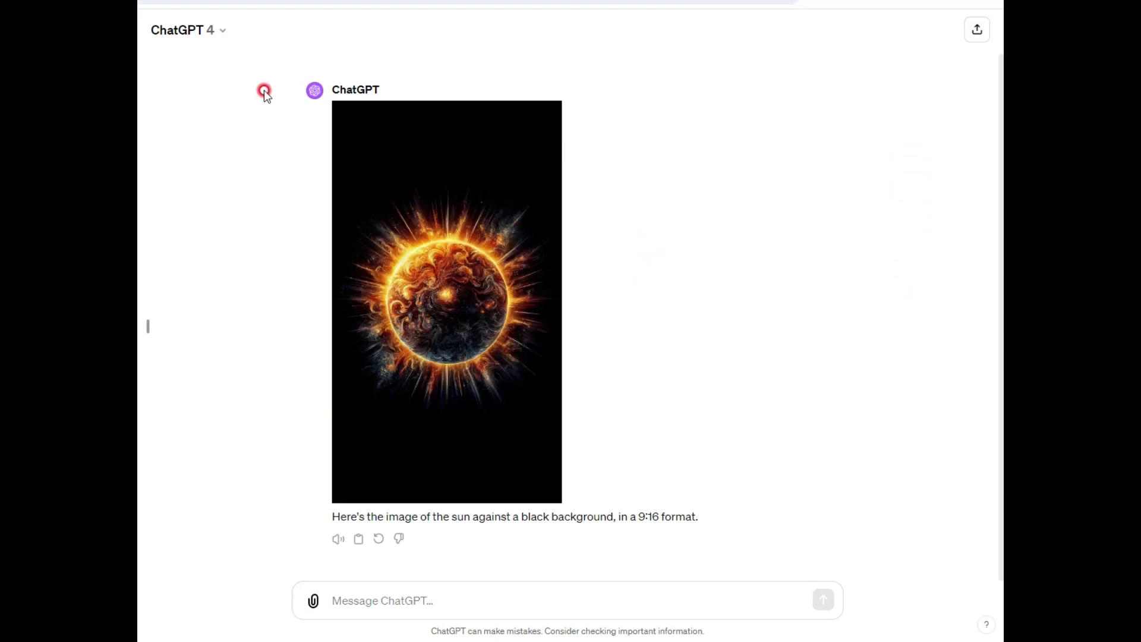
{"action": "left_click", "coordinate": [629, 243]}
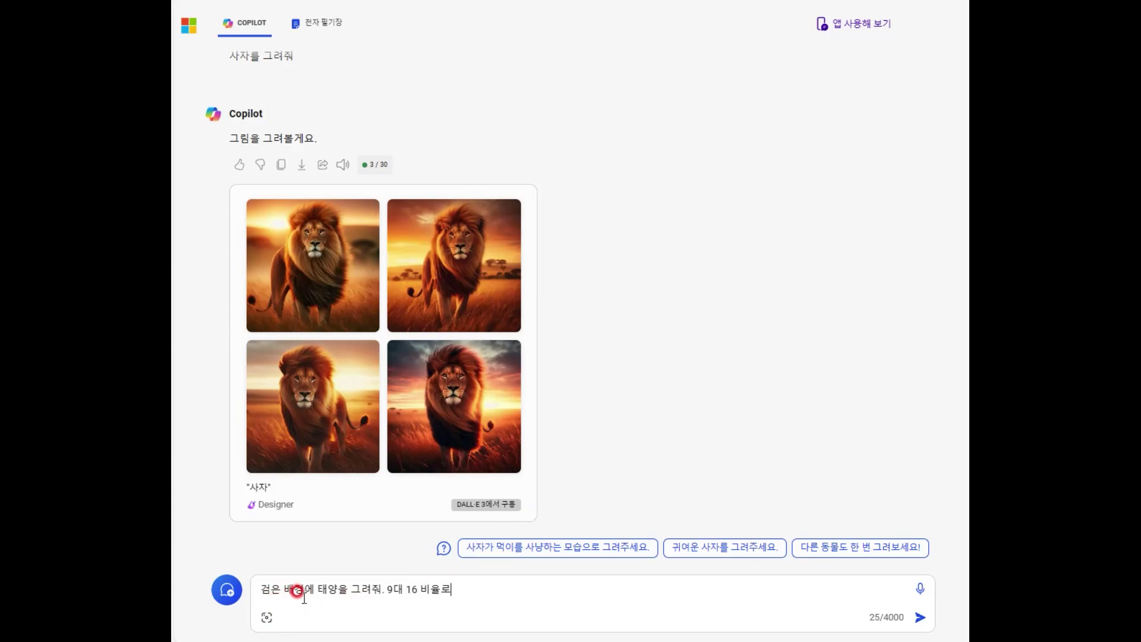
Switch to Copilot, submit the prompt "검은 배경에 태양을 그려줘. 9대 16 비율로", and download the first generated sun image.
{"action": "left_click", "coordinate": [455, 588]}
{"action": "key", "text": "Return"}
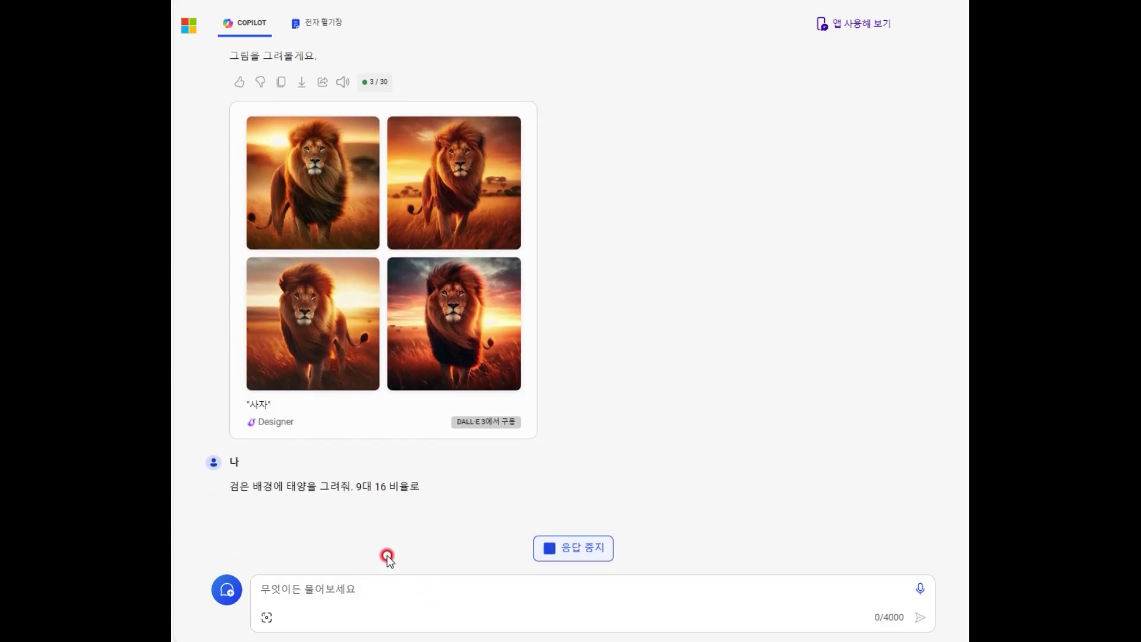
{"action": "left_click_drag", "start_coordinate": [353, 404], "coordinate": [418, 407]}
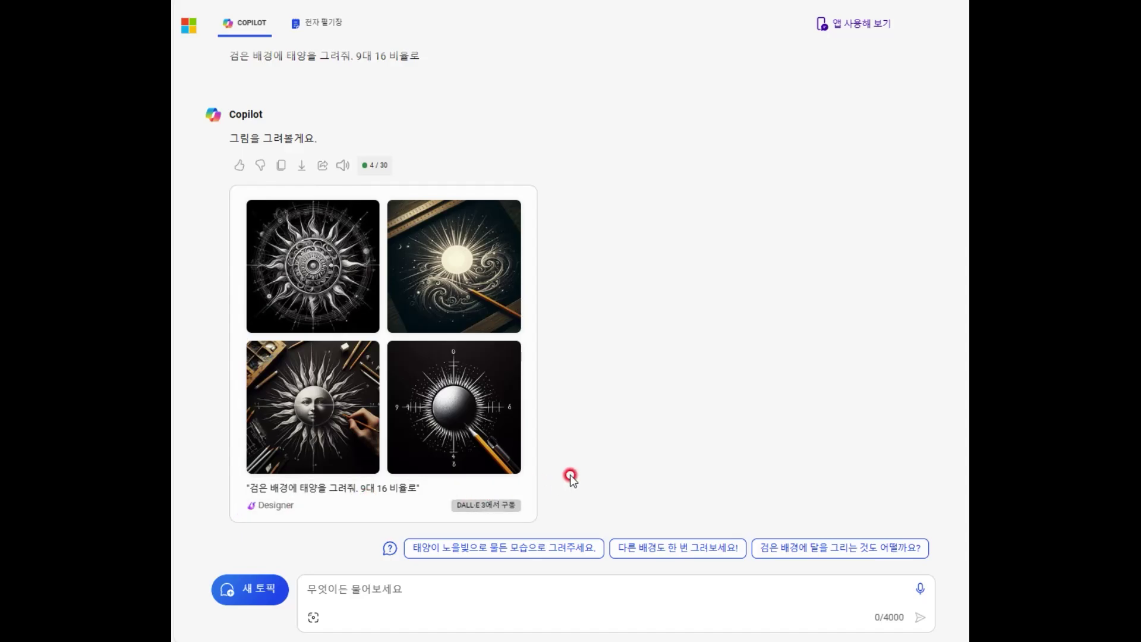
{"action": "left_click", "coordinate": [325, 244]}
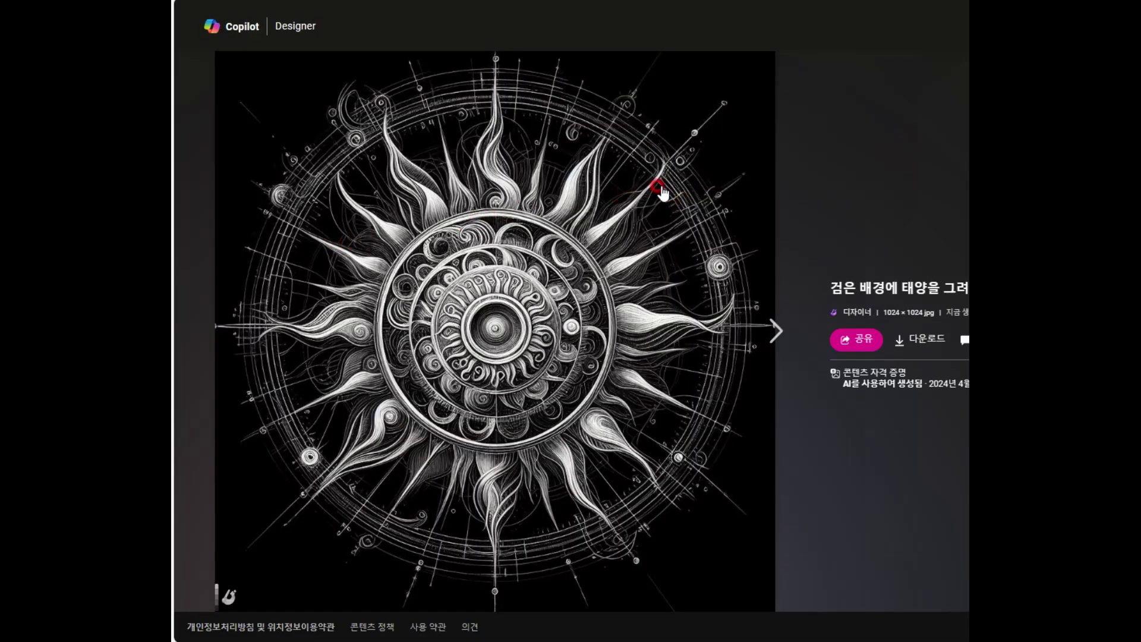
{"action": "left_click", "coordinate": [923, 343]}
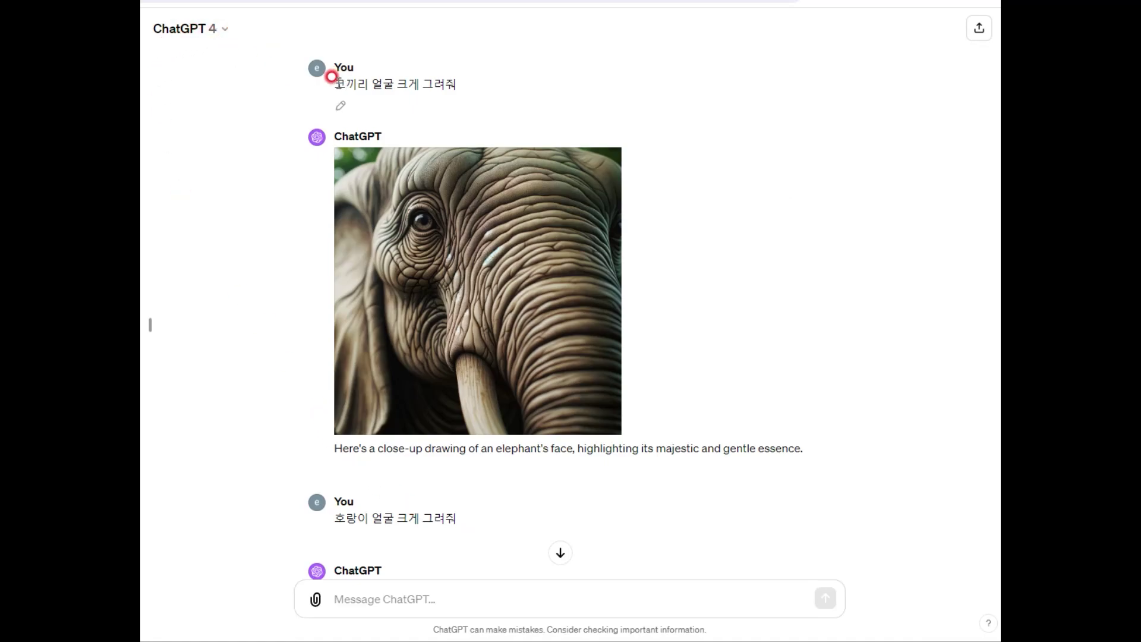
Switch to the ChatGPT conversation with animal faces and download the elephant image and the second tiger image.
{"action": "left_click_drag", "start_coordinate": [325, 80], "coordinate": [458, 81]}
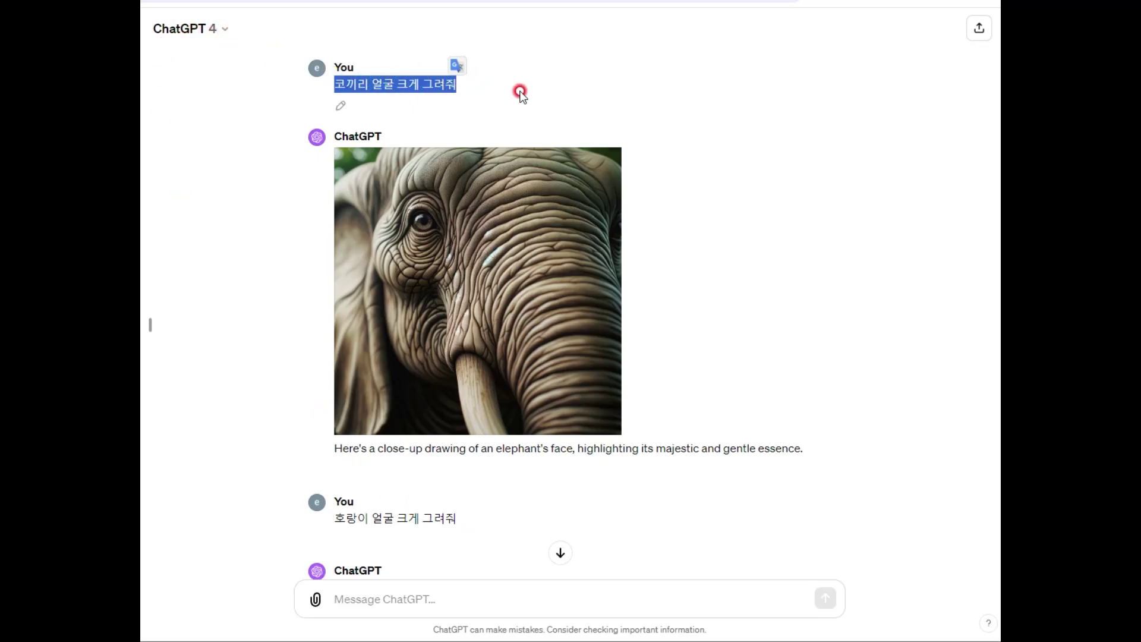
{"action": "left_click", "coordinate": [520, 93]}
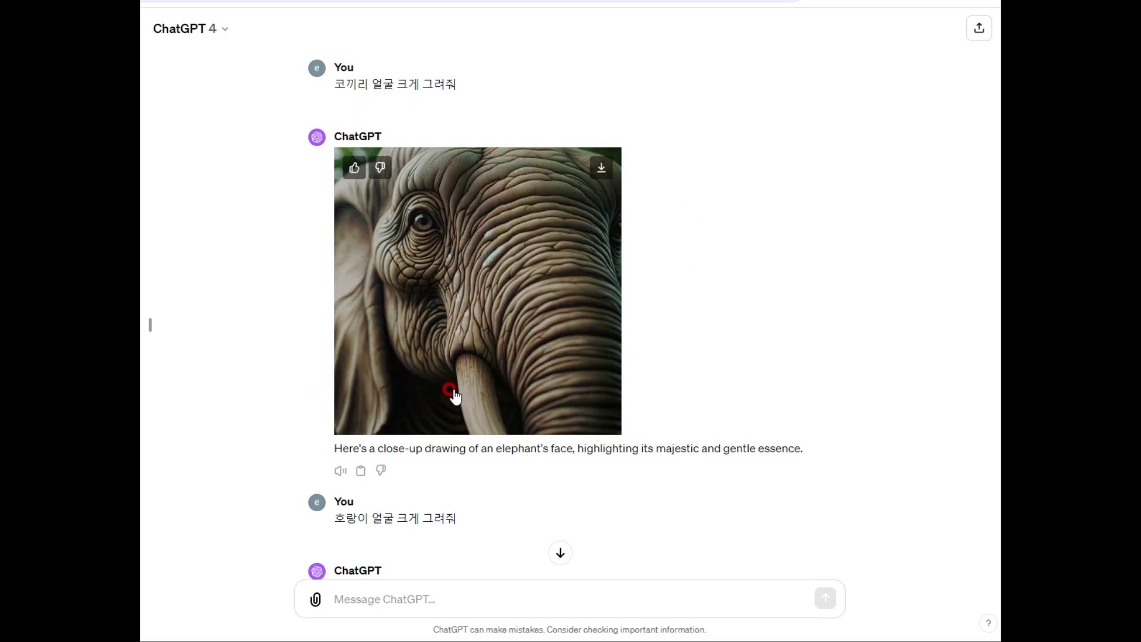
{"action": "left_click", "coordinate": [600, 171]}
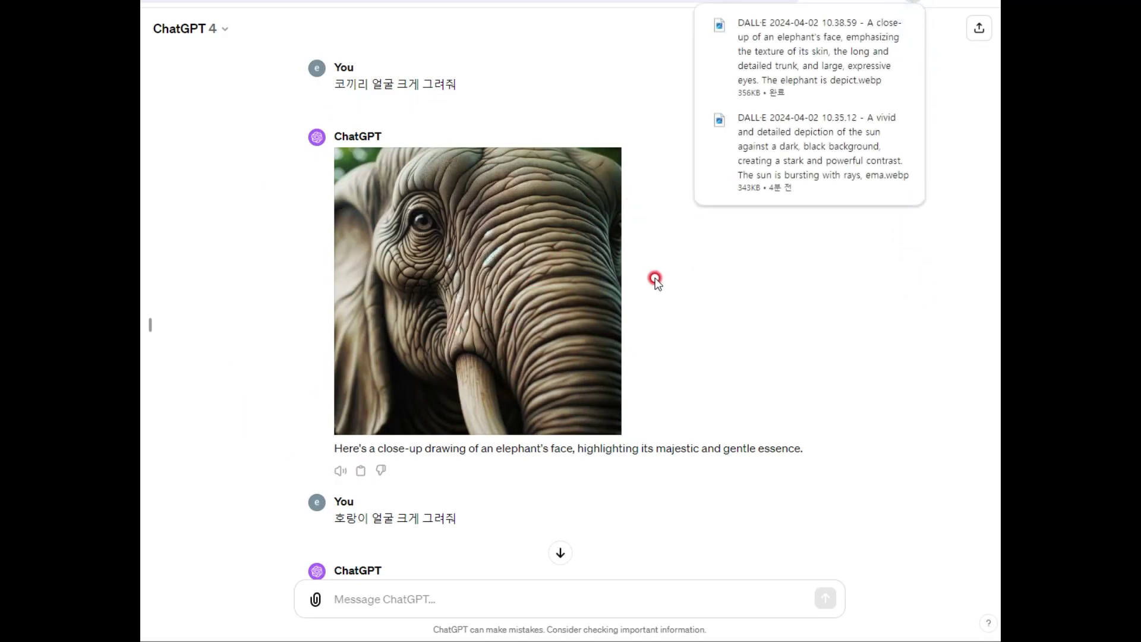
{"action": "scroll", "coordinate": [663, 336], "scroll_direction": "down", "scroll_amount": 6}
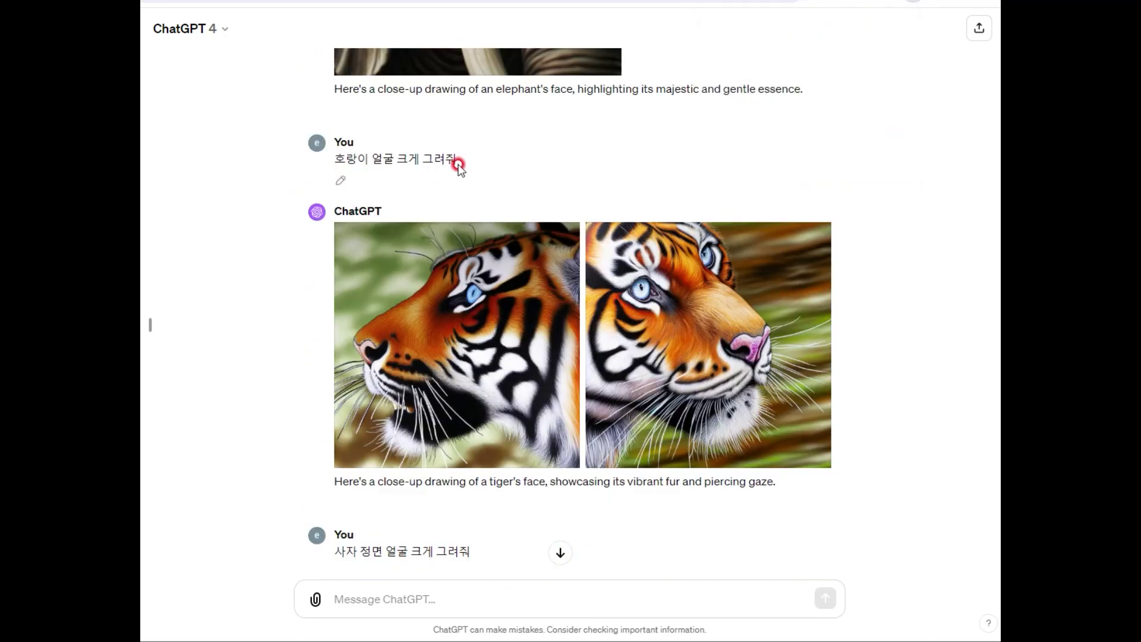
{"action": "mouse_move", "coordinate": [763, 256]}
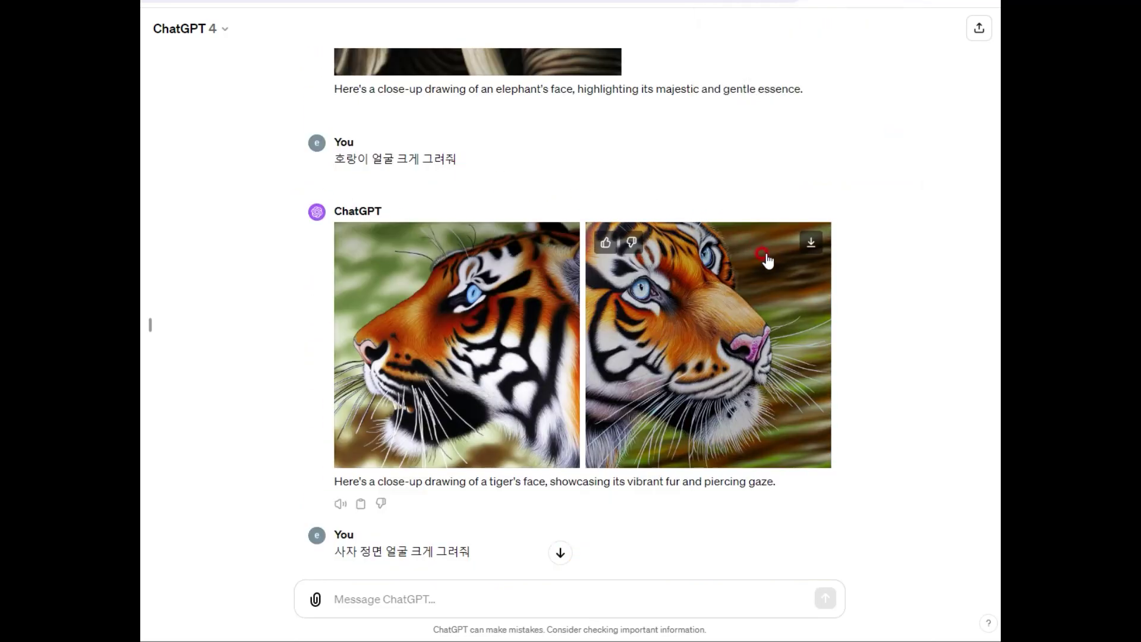
{"action": "left_click", "coordinate": [809, 243]}
Download the lion face and hippopotamus face images from the ChatGPT conversation.
{"action": "scroll", "coordinate": [828, 283], "scroll_direction": "down", "scroll_amount": 8}
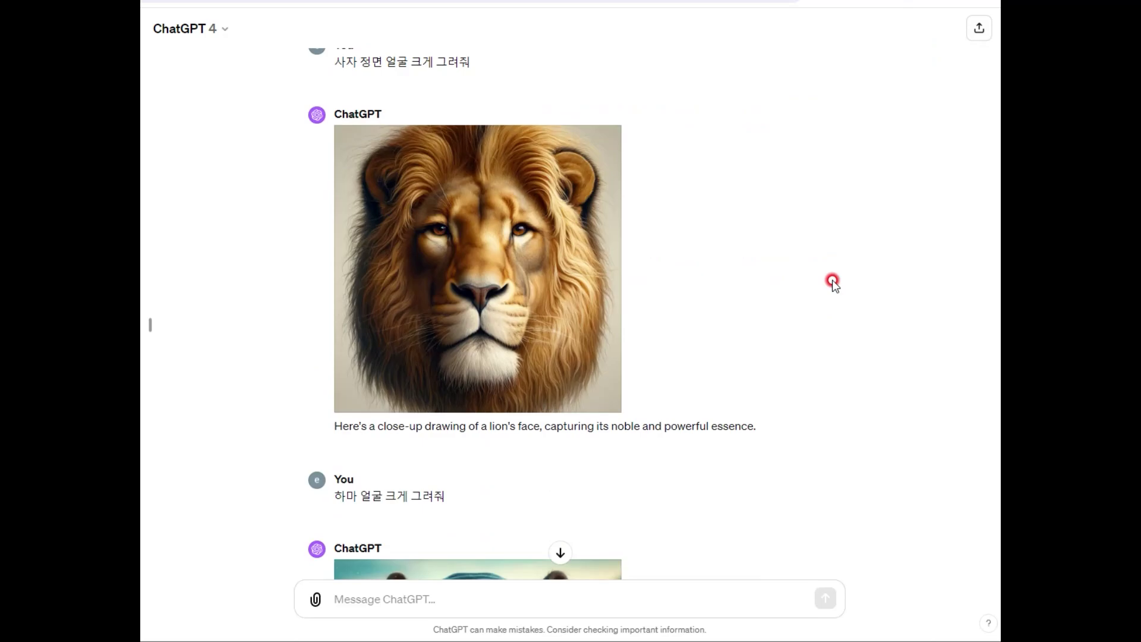
{"action": "mouse_move", "coordinate": [575, 184]}
{"action": "left_click", "coordinate": [601, 132]}
{"action": "scroll", "coordinate": [724, 256], "scroll_direction": "down", "scroll_amount": 5}
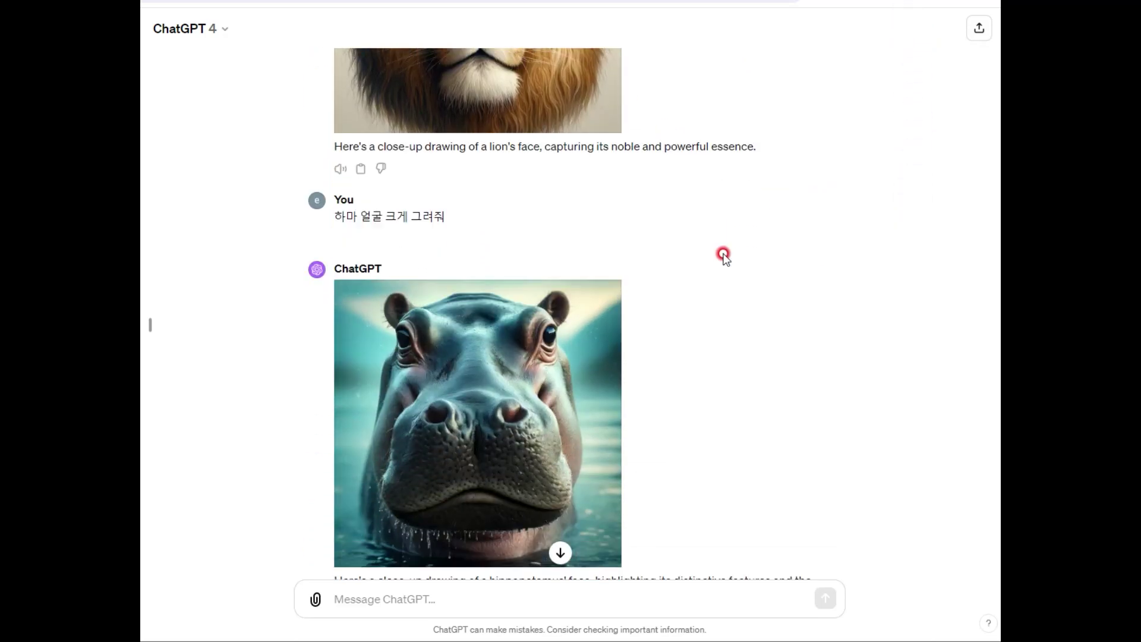
{"action": "left_click", "coordinate": [601, 279]}
Download the giraffe face and cat face images from the ChatGPT conversation.
{"action": "scroll", "coordinate": [656, 285], "scroll_direction": "down", "scroll_amount": 5}
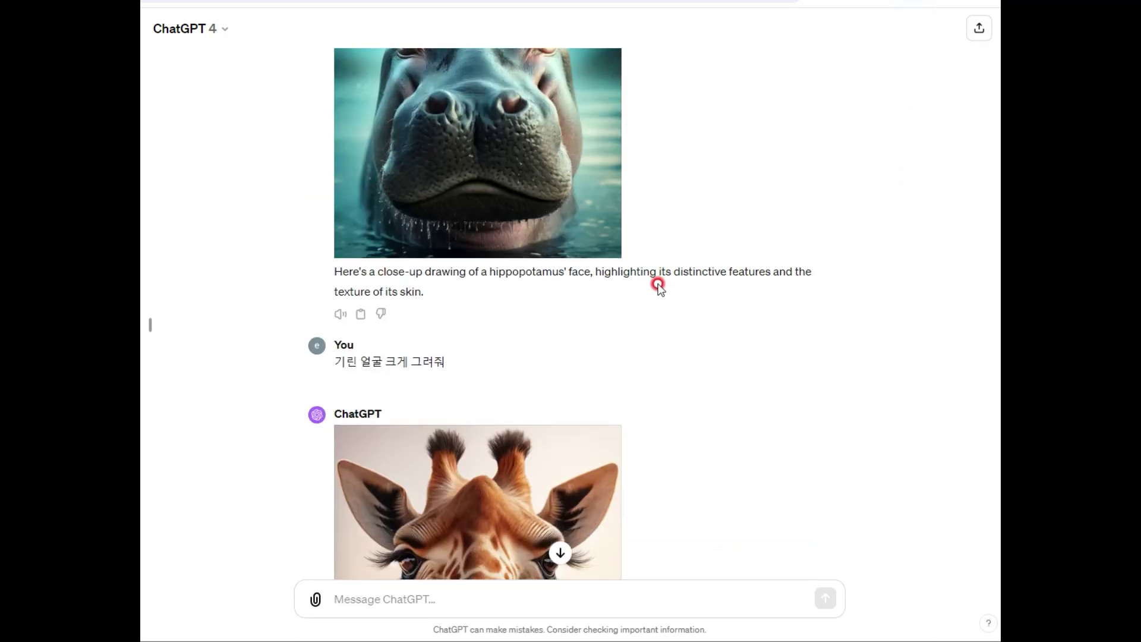
{"action": "scroll", "coordinate": [658, 285], "scroll_direction": "down", "scroll_amount": 1}
{"action": "scroll", "coordinate": [356, 285], "scroll_direction": "down", "scroll_amount": 2}
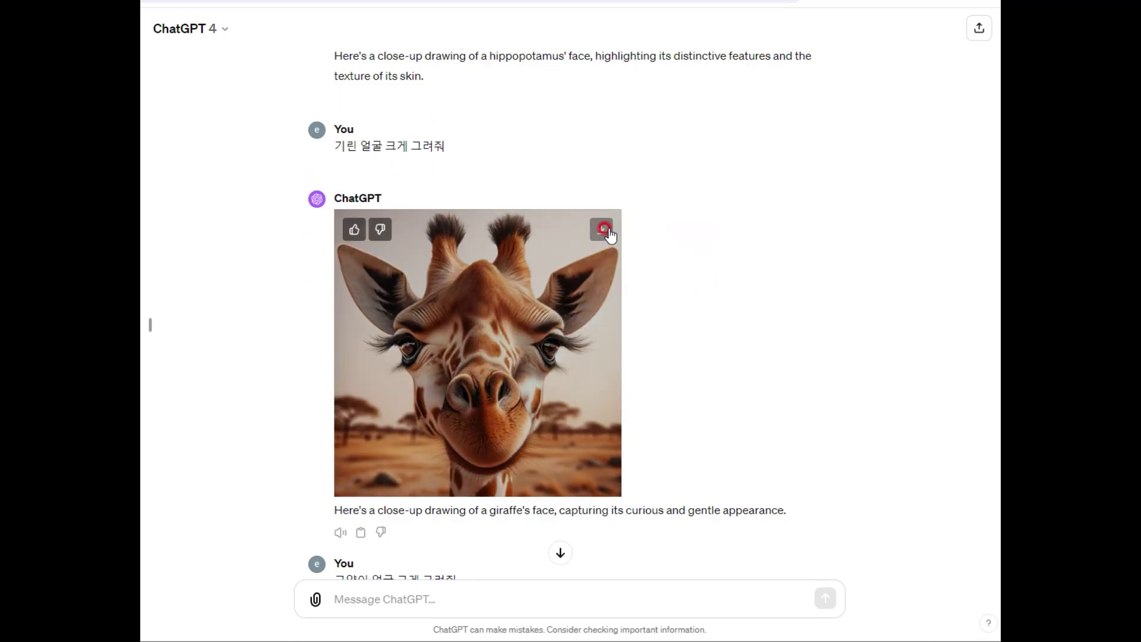
{"action": "left_click", "coordinate": [605, 229]}
{"action": "scroll", "coordinate": [687, 291], "scroll_direction": "down", "scroll_amount": 7}
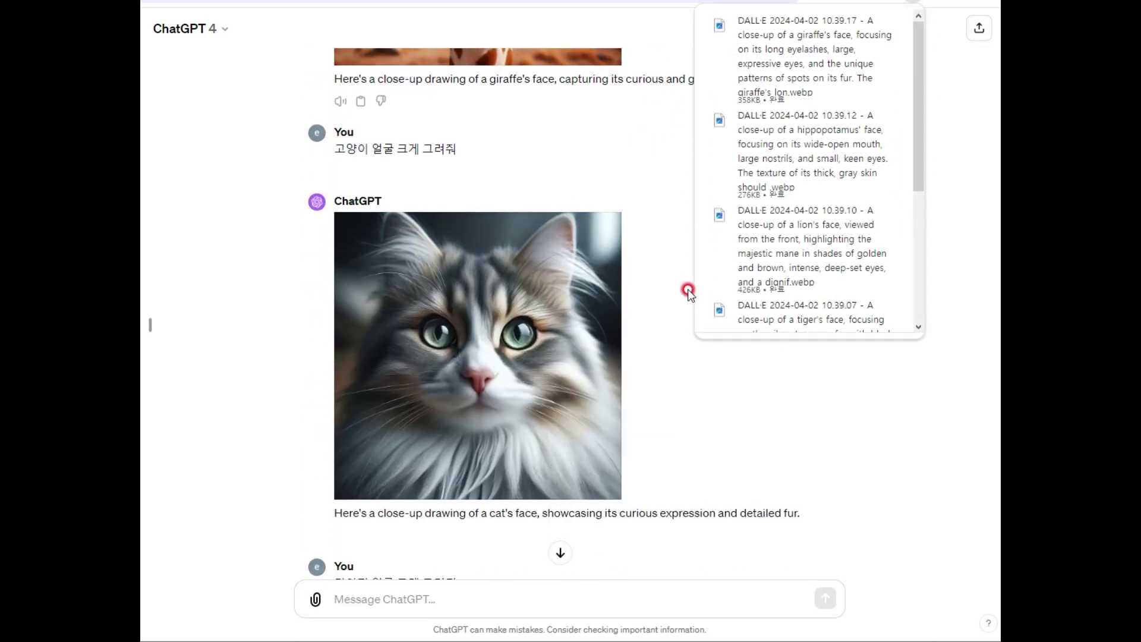
{"action": "left_click", "coordinate": [602, 233]}
Download the puppy face and whale face images from the ChatGPT conversation.
{"action": "scroll", "coordinate": [602, 233], "scroll_direction": "down", "scroll_amount": 7}
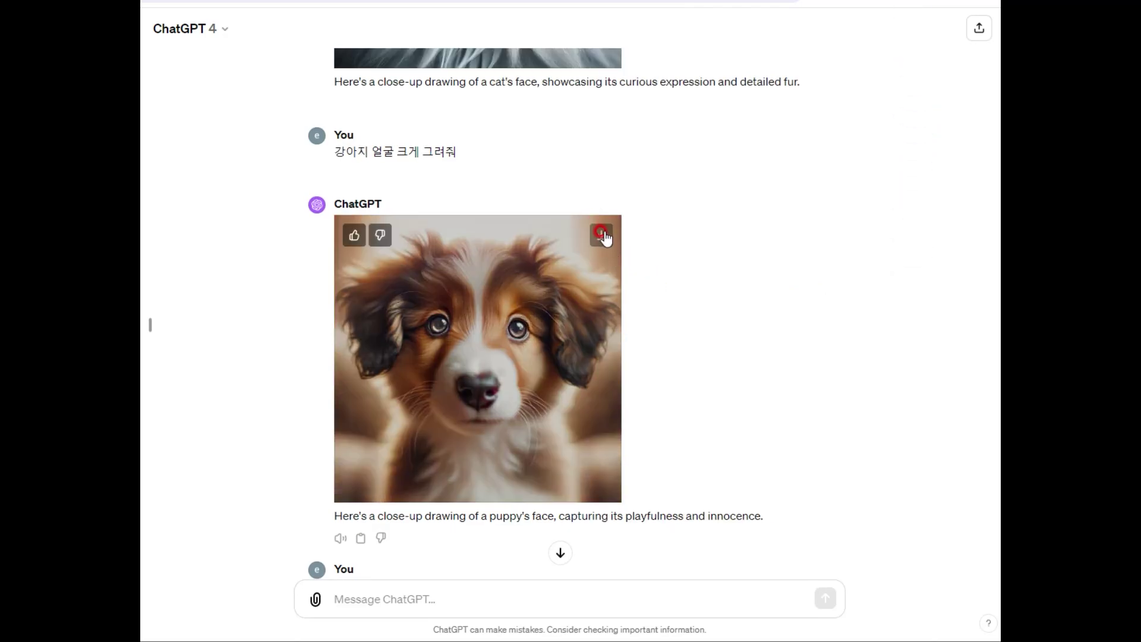
{"action": "left_click", "coordinate": [602, 232]}
{"action": "scroll", "coordinate": [659, 268], "scroll_direction": "down", "scroll_amount": 7}
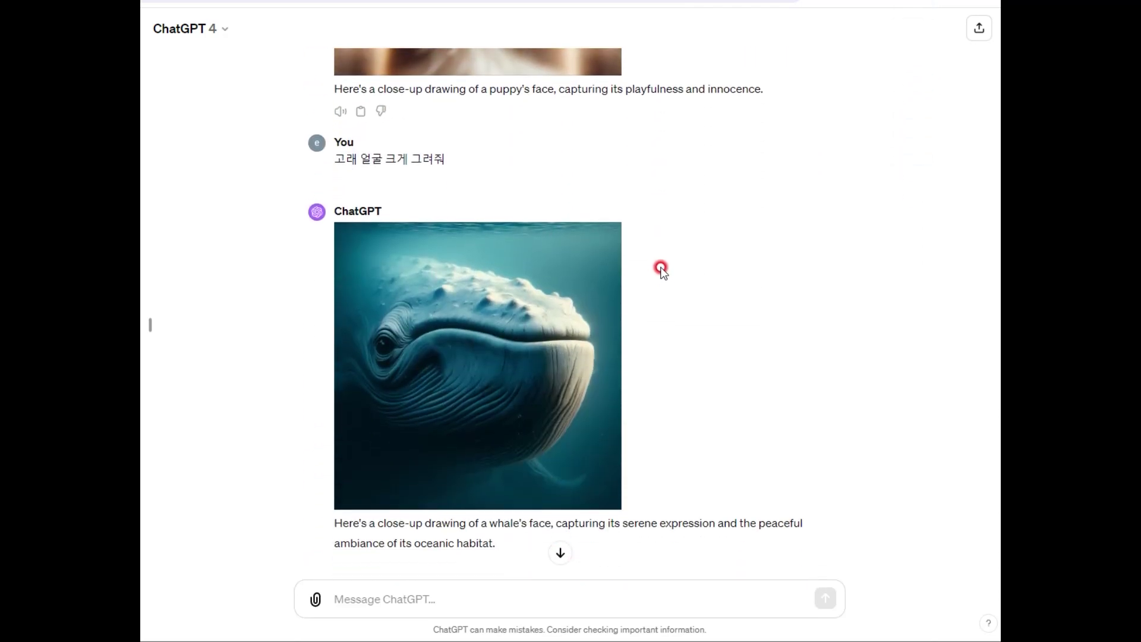
{"action": "left_click", "coordinate": [601, 236]}
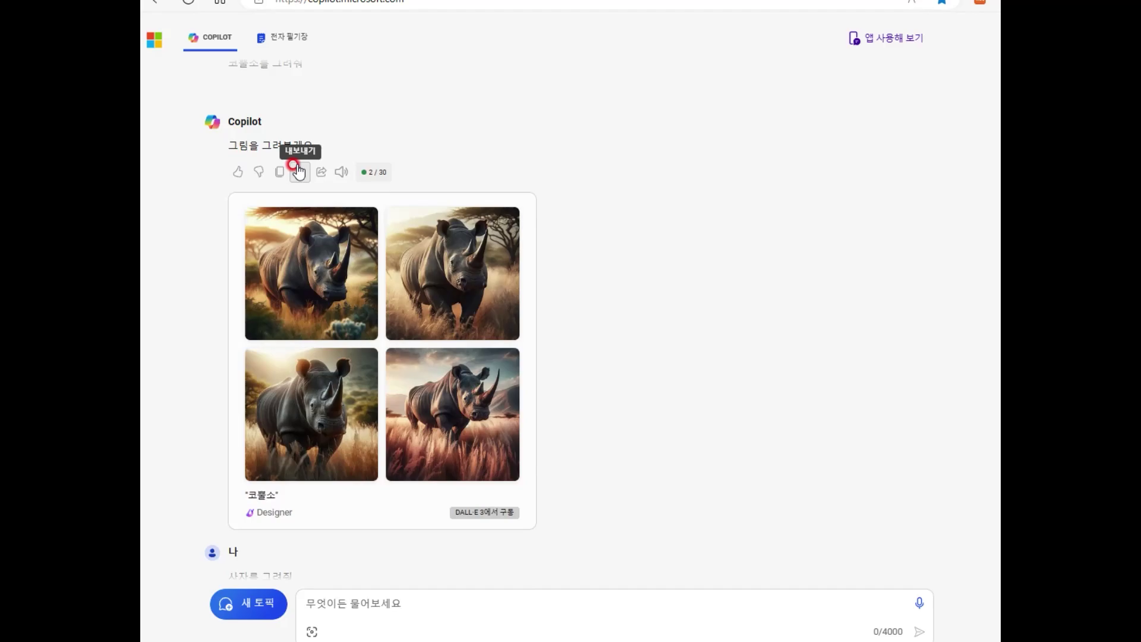
Switch to Copilot and review the earlier rhino and lion prompts with their generated images.
{"action": "scroll", "coordinate": [240, 269], "scroll_direction": "up", "scroll_amount": 3}
{"action": "left_click_drag", "start_coordinate": [228, 255], "coordinate": [358, 260]}
{"action": "left_click", "coordinate": [508, 287]}
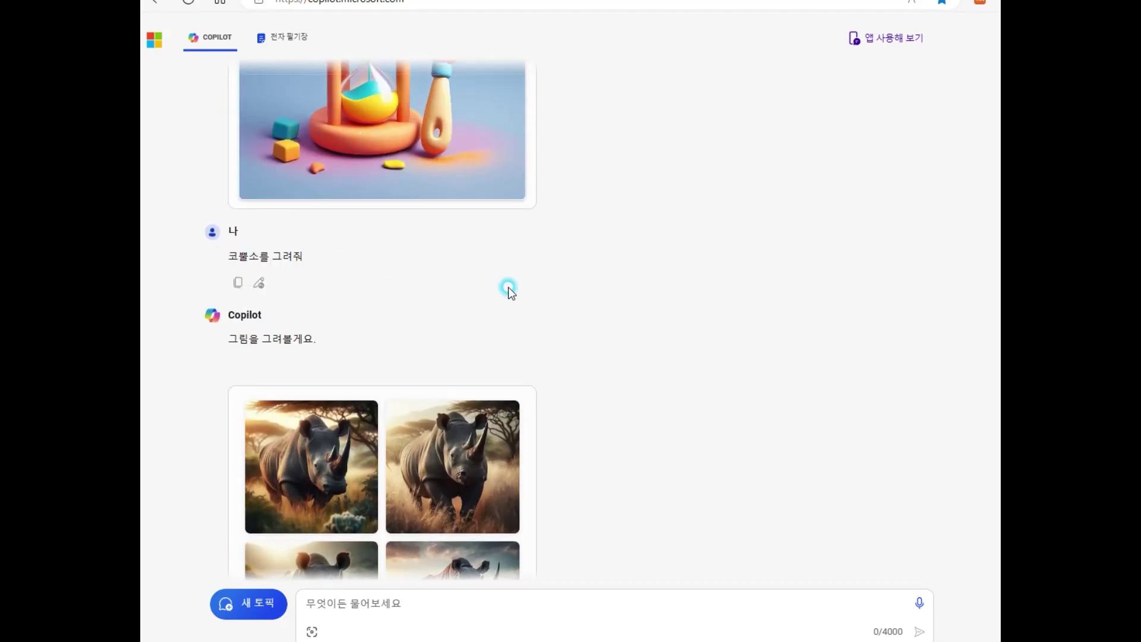
{"action": "scroll", "coordinate": [532, 261], "scroll_direction": "down", "scroll_amount": 3}
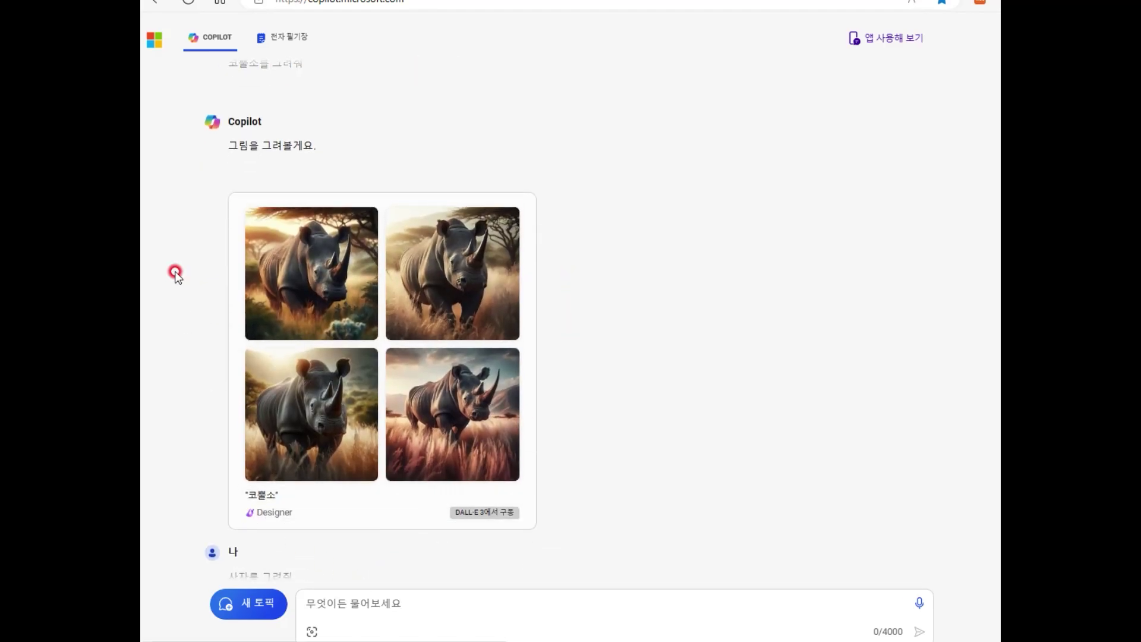
{"action": "scroll", "coordinate": [532, 436], "scroll_direction": "down", "scroll_amount": 3}
{"action": "scroll", "coordinate": [464, 364], "scroll_direction": "up", "scroll_amount": 2}
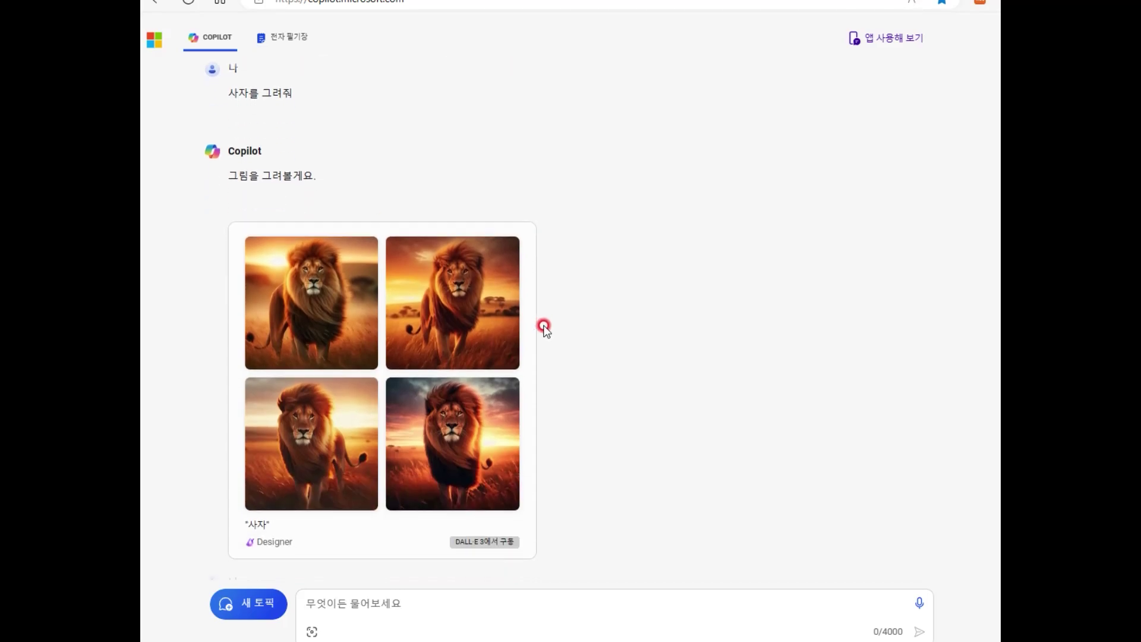
Generate tiger face images in Copilot with the prompt "호랑이 얼굴을 크게 그려줘" and view the fourth image enlarged.
{"action": "left_click", "coordinate": [320, 606]}
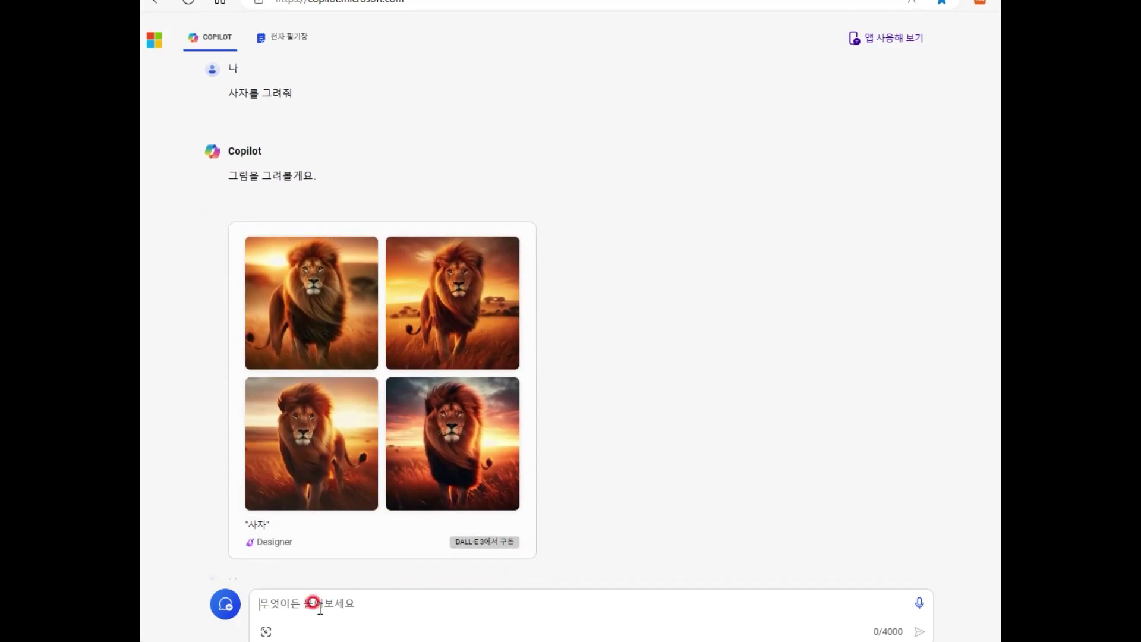
{"action": "type", "text": "희랑"}
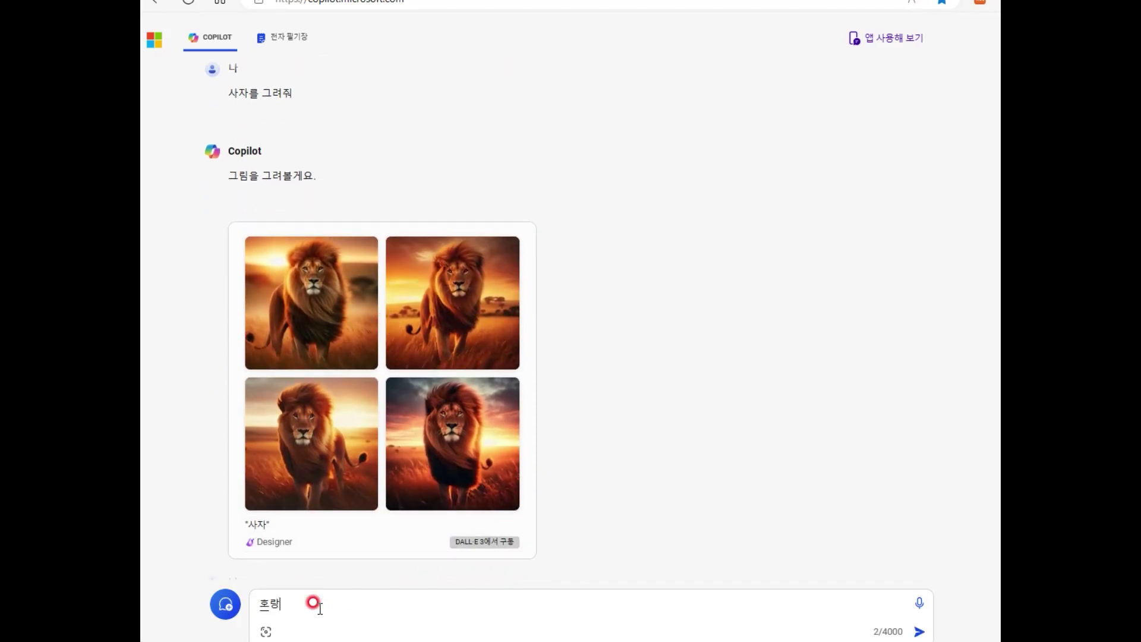
{"action": "type", "text": "이 얽"}
{"action": "type", "text": "굴을 크게 그려줘"}
{"action": "key", "text": "Return"}
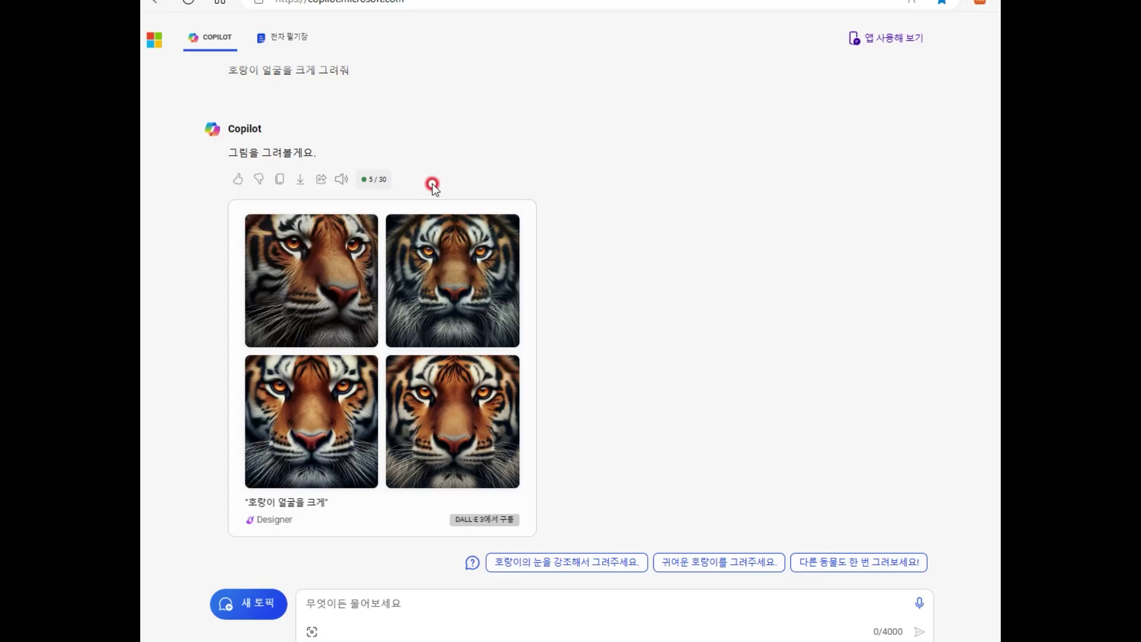
{"action": "left_click", "coordinate": [493, 425]}
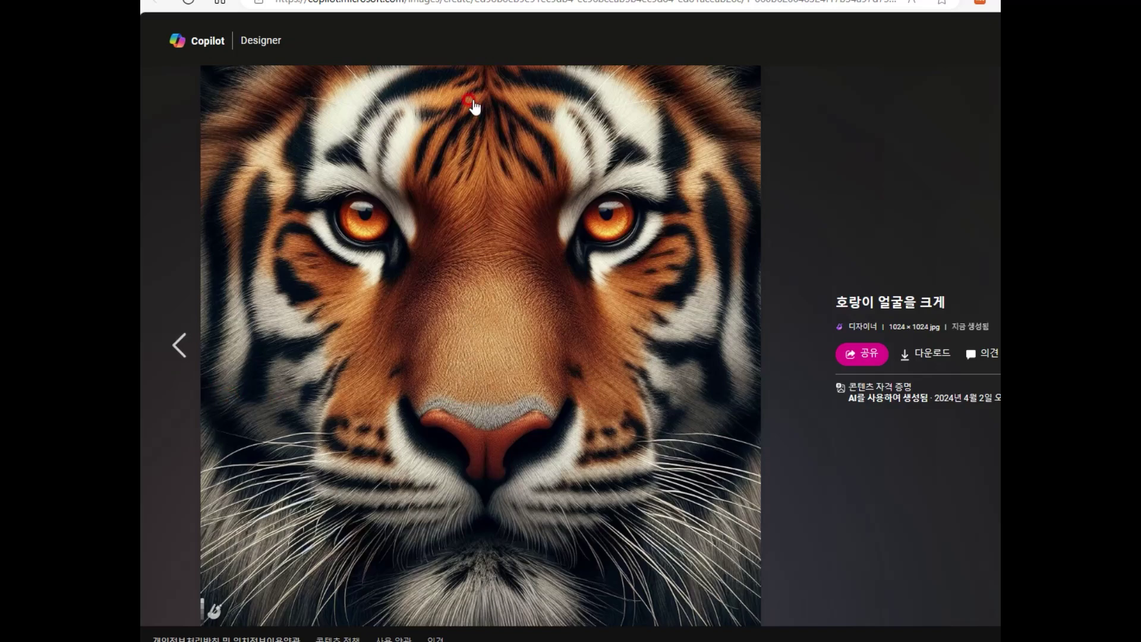
{"action": "key", "text": "Escape"}
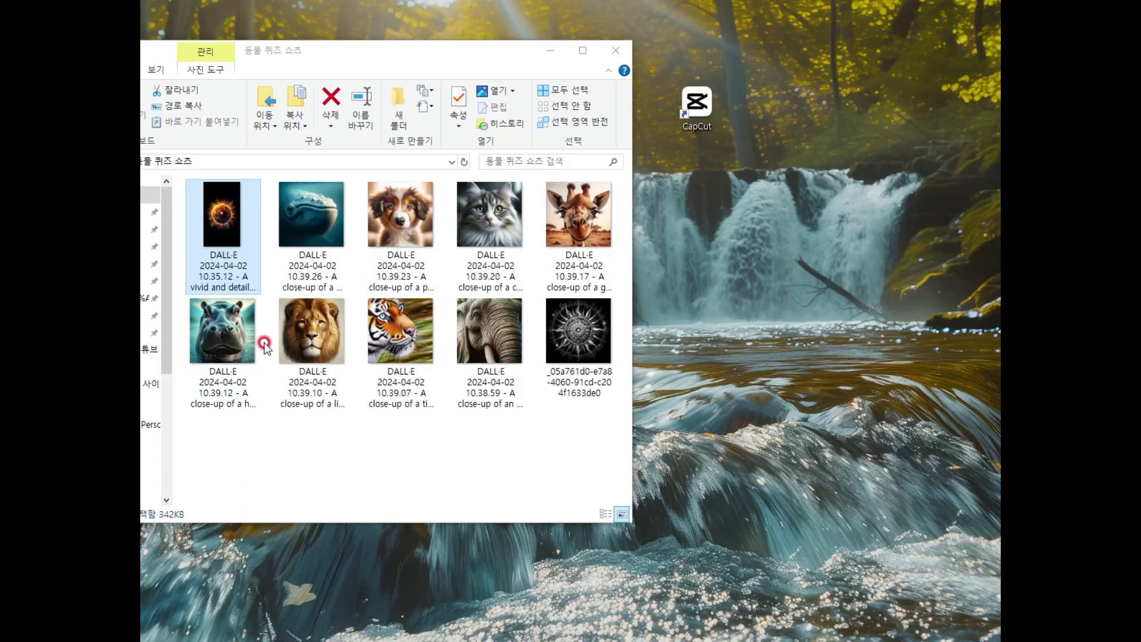
Switch to File Explorer and look through the downloaded sun and animal images in the 동물 퀴즈 쇼츠 folder.
{"action": "left_click", "coordinate": [566, 328]}
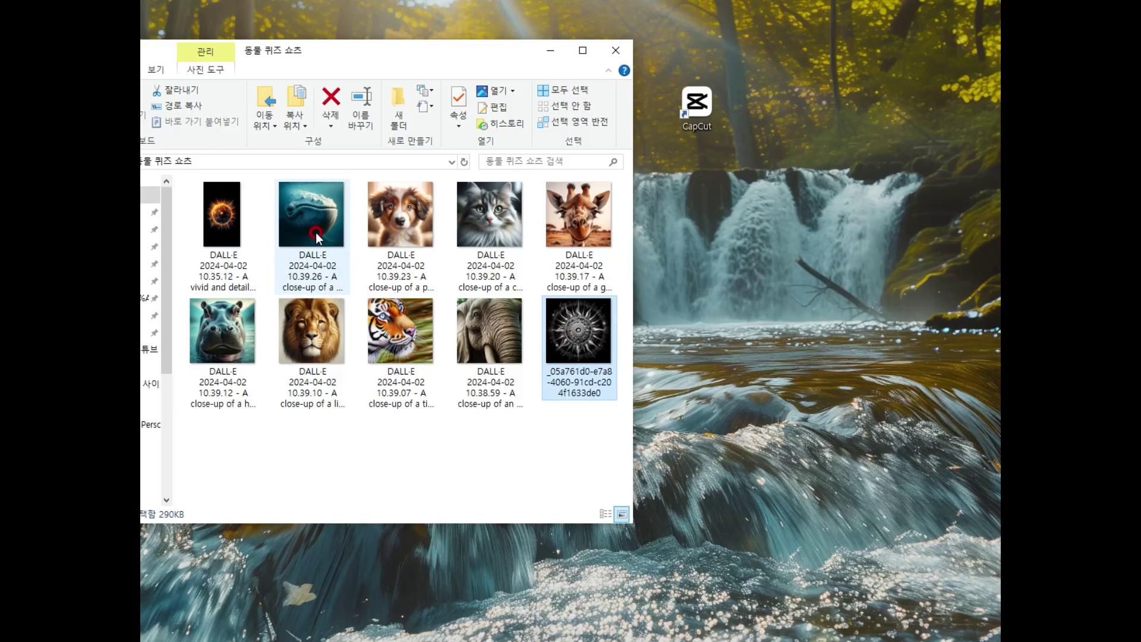
{"action": "left_click", "coordinate": [578, 228]}
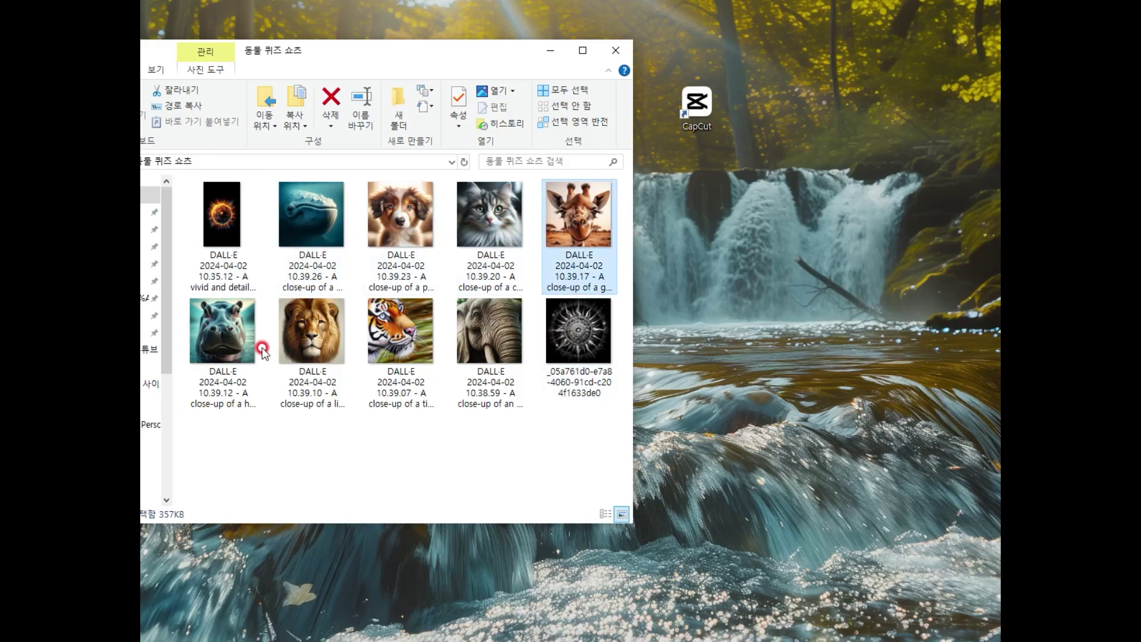
{"action": "left_click", "coordinate": [262, 349]}
{"action": "left_click", "coordinate": [482, 336]}
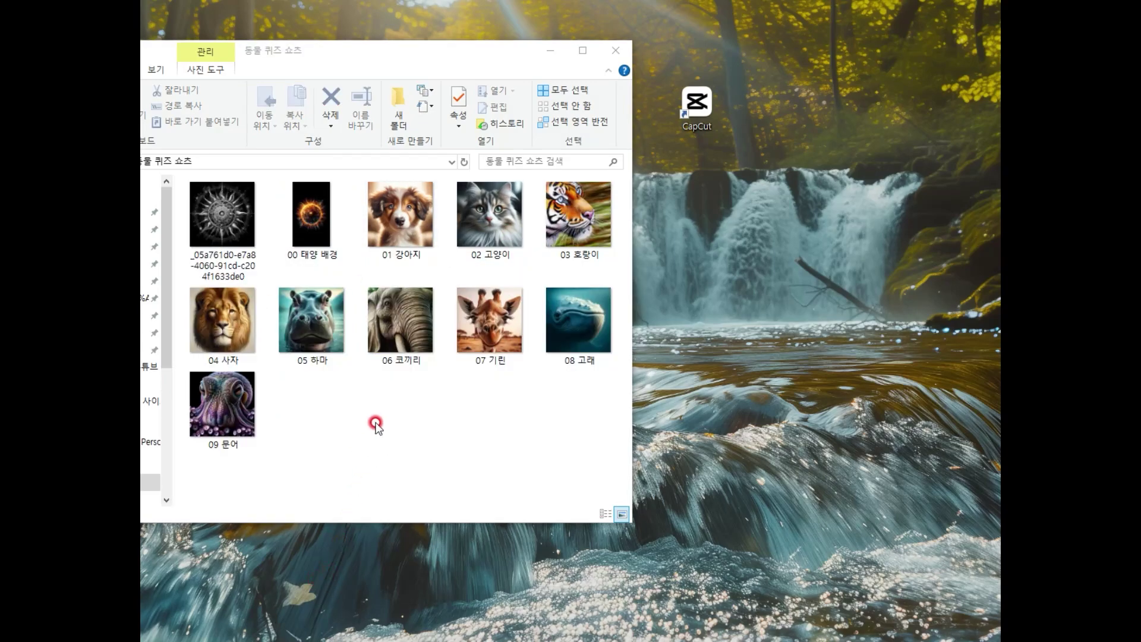
Open the 01 강아지 image from the 동물 퀴즈 쇼츠 folder in Paint (그림판).
{"action": "left_click", "coordinate": [410, 237]}
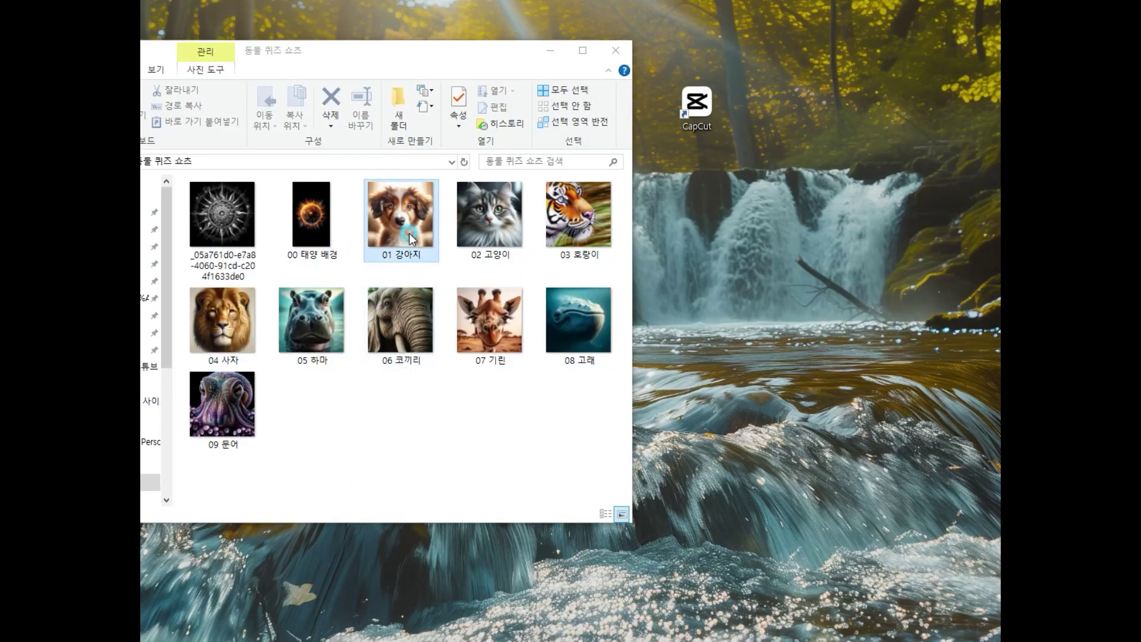
{"action": "left_click", "coordinate": [397, 256]}
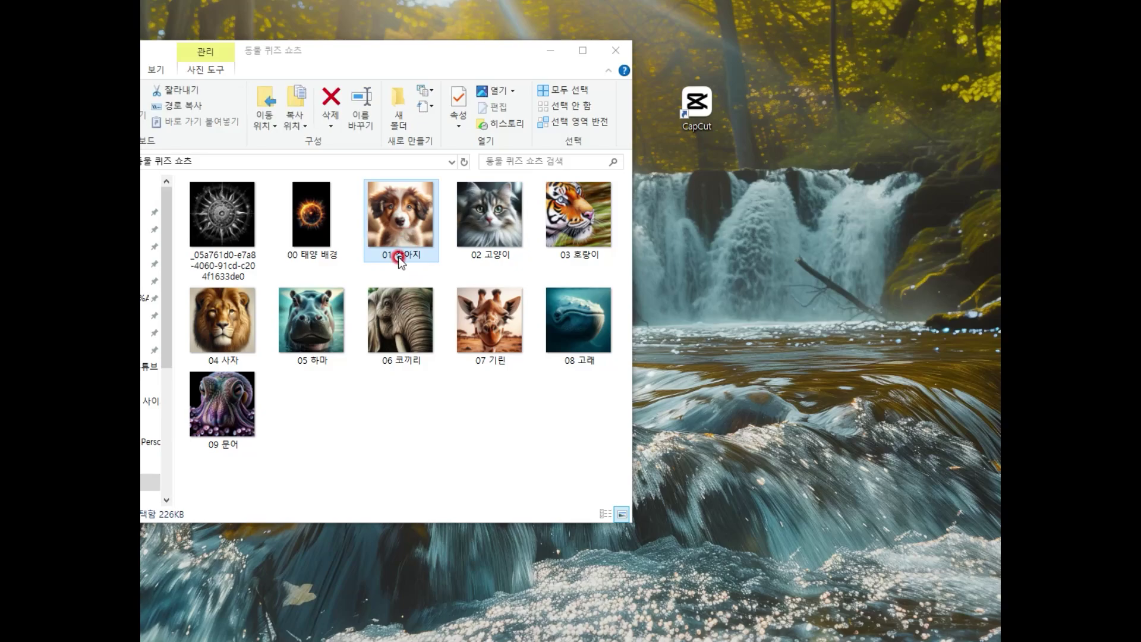
{"action": "right_click", "coordinate": [404, 215]}
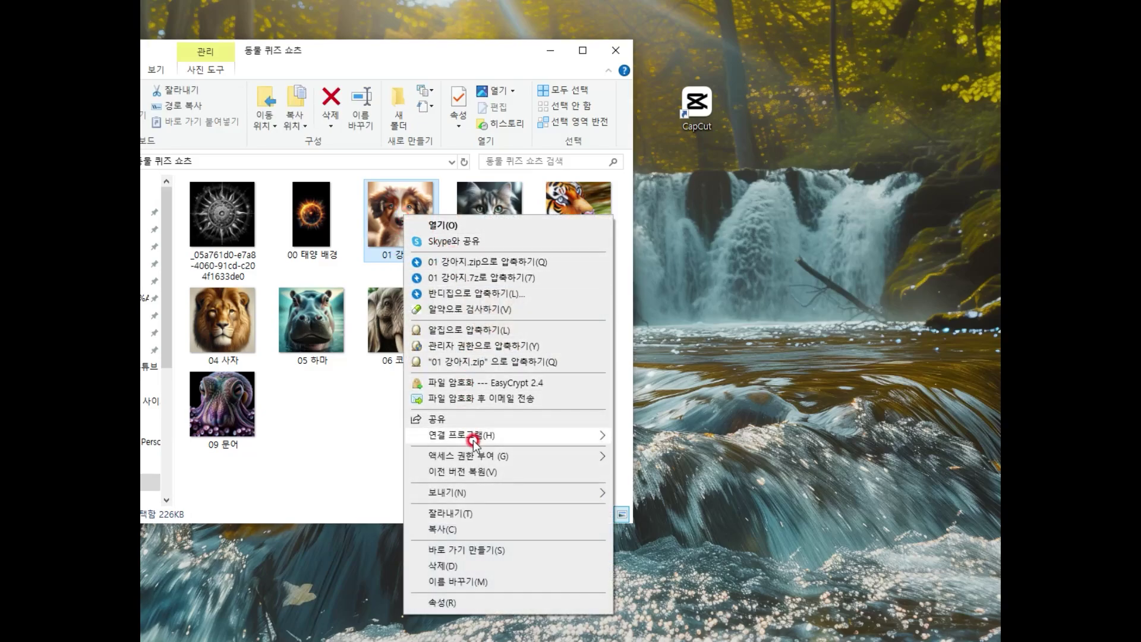
{"action": "mouse_move", "coordinate": [474, 441]}
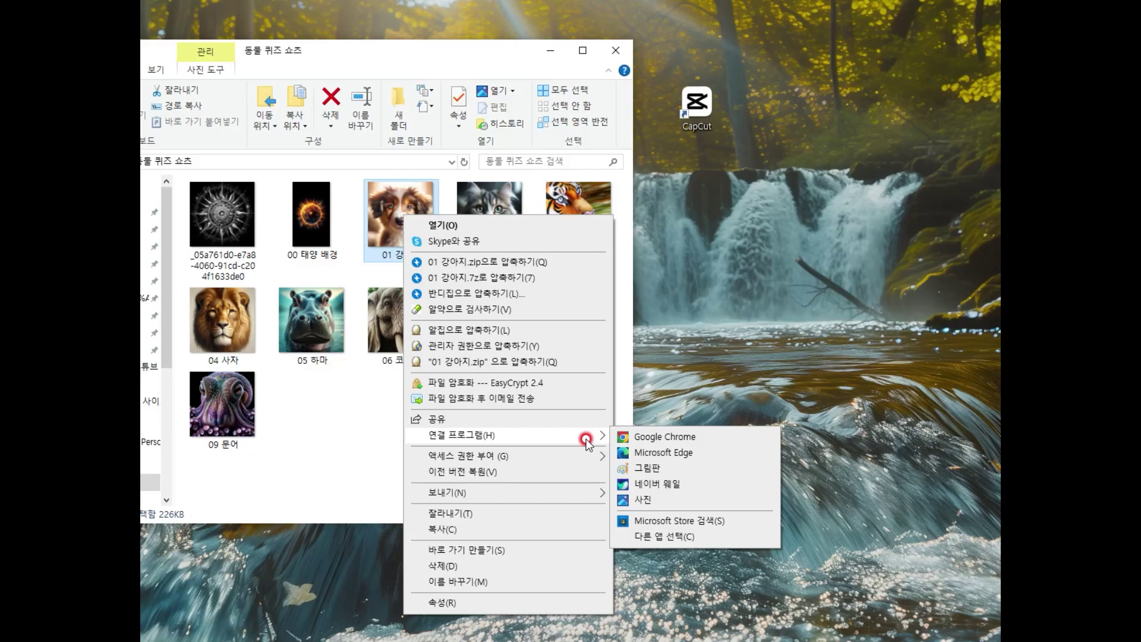
{"action": "left_click", "coordinate": [648, 469]}
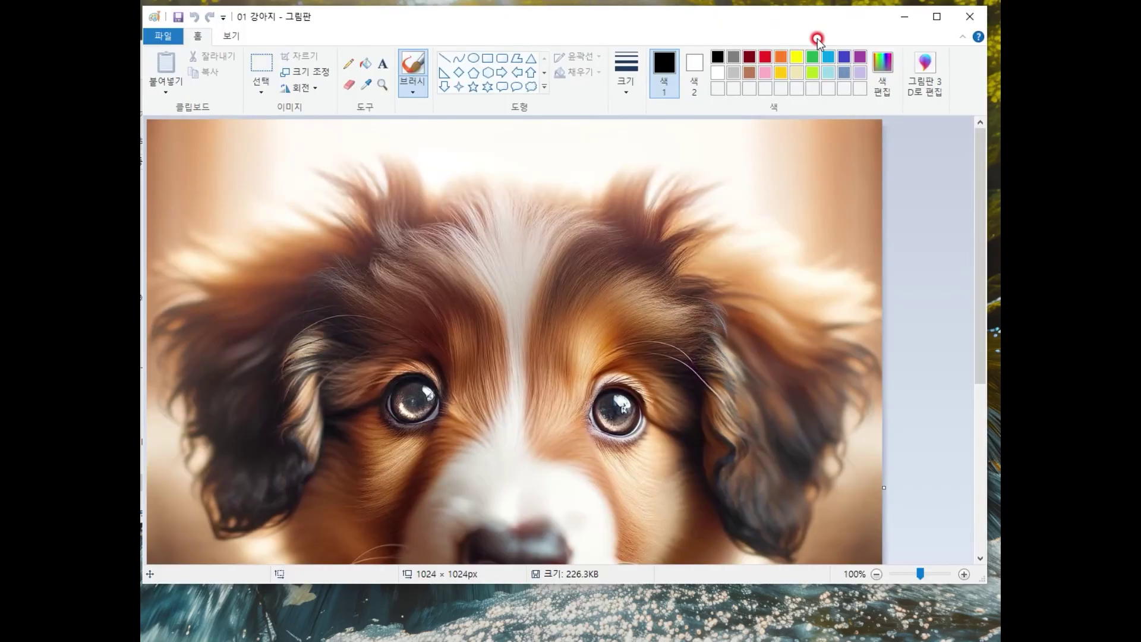
Crop the puppy image to its upper-left part with one ear and eye, about 529 × 603 px.
{"action": "scroll", "coordinate": [514, 367], "scroll_direction": "down", "scroll_amount": 2}
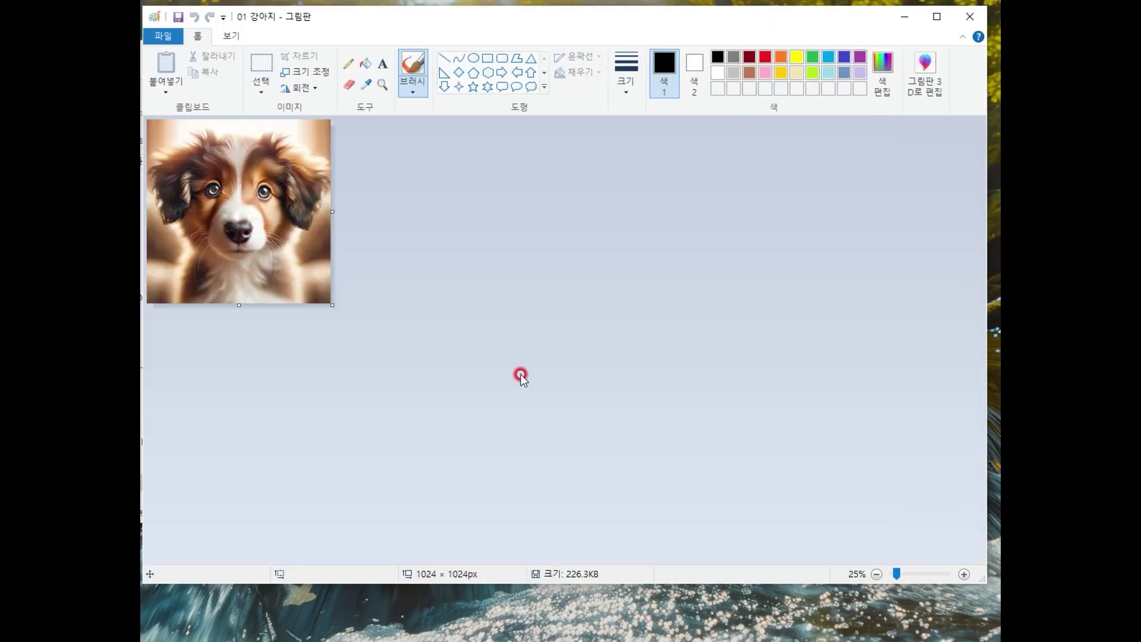
{"action": "scroll", "coordinate": [521, 378], "scroll_direction": "up", "scroll_amount": 1}
{"action": "left_click", "coordinate": [262, 65]}
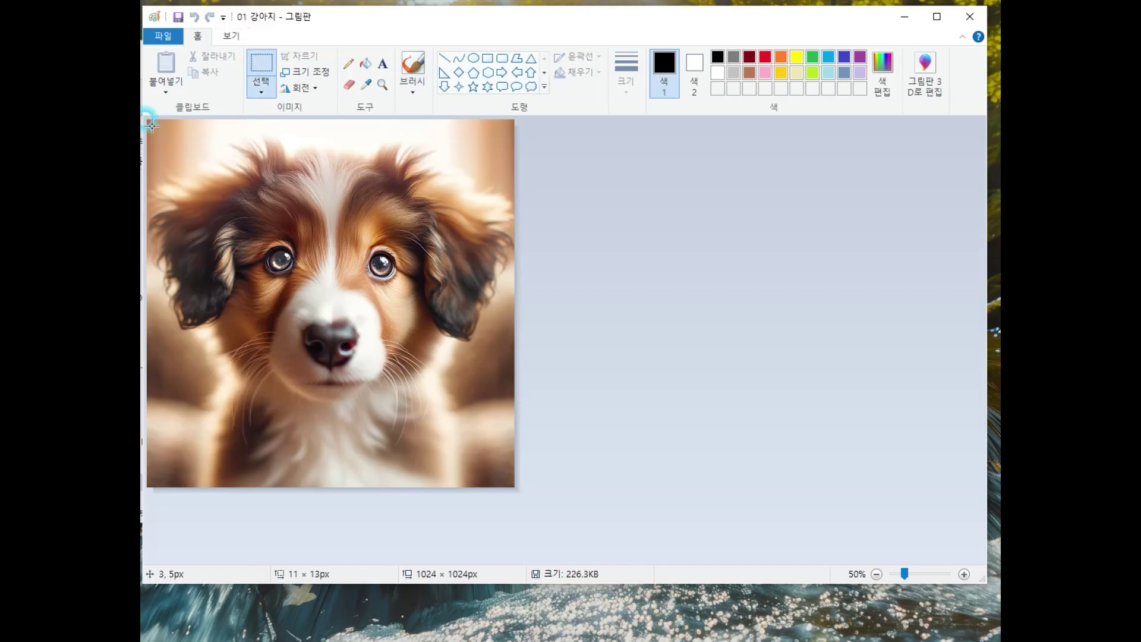
{"action": "left_click_drag", "start_coordinate": [152, 125], "coordinate": [339, 338]}
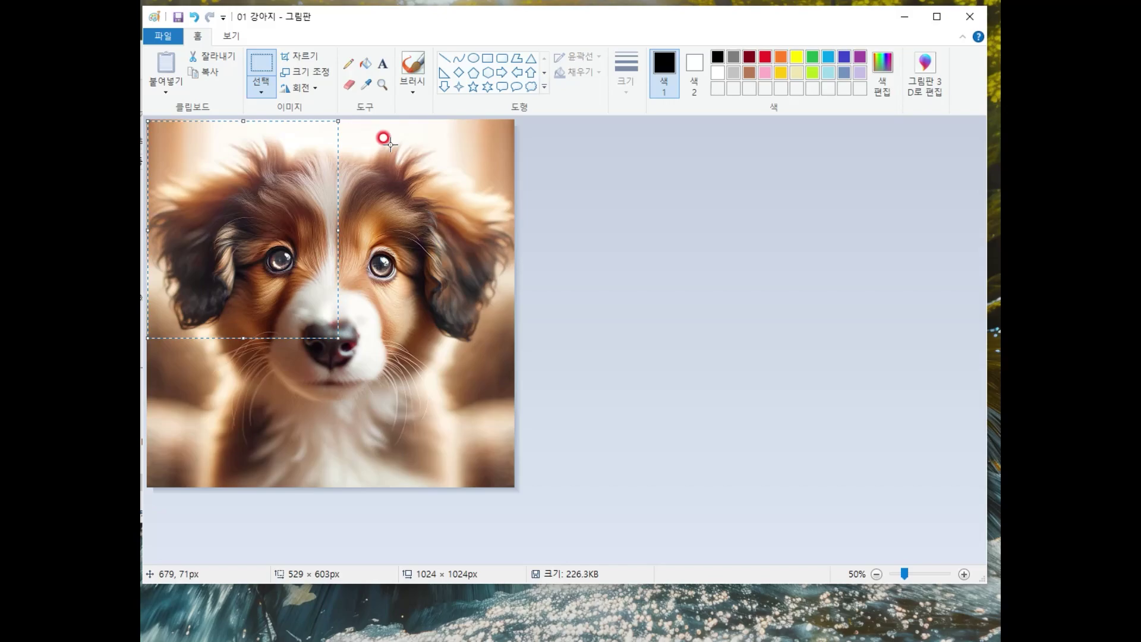
{"action": "left_click", "coordinate": [310, 60]}
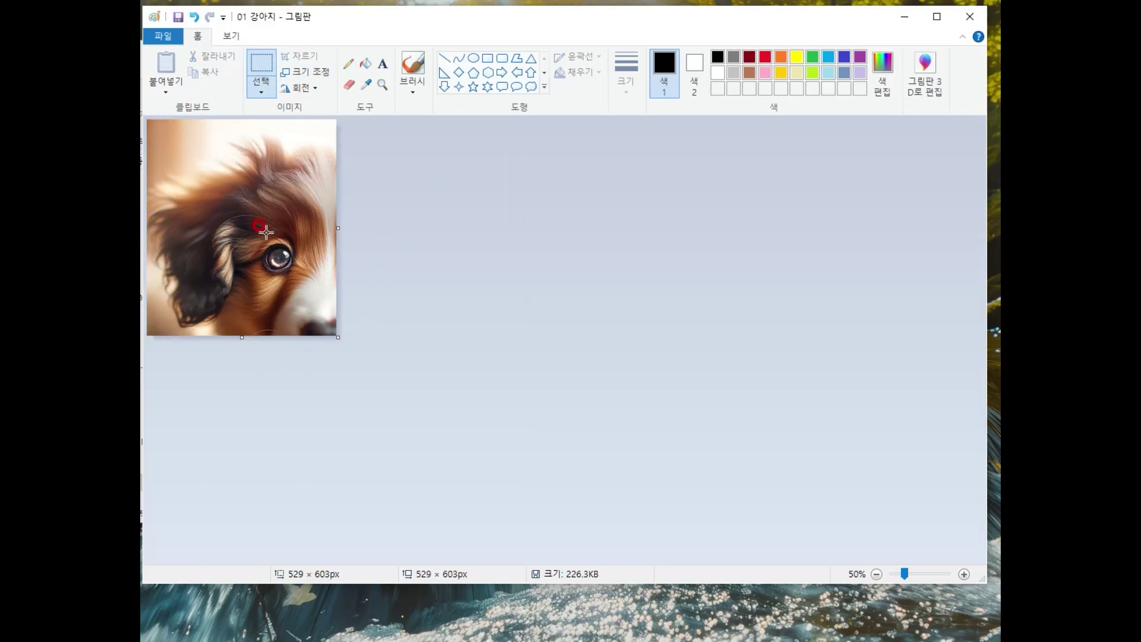
Save the cropped puppy as a JPEG named 01 강아지-1 in the 동물 퀴즈 쇼츠 folder on the desktop.
{"action": "left_click", "coordinate": [165, 44]}
{"action": "mouse_move", "coordinate": [229, 158]}
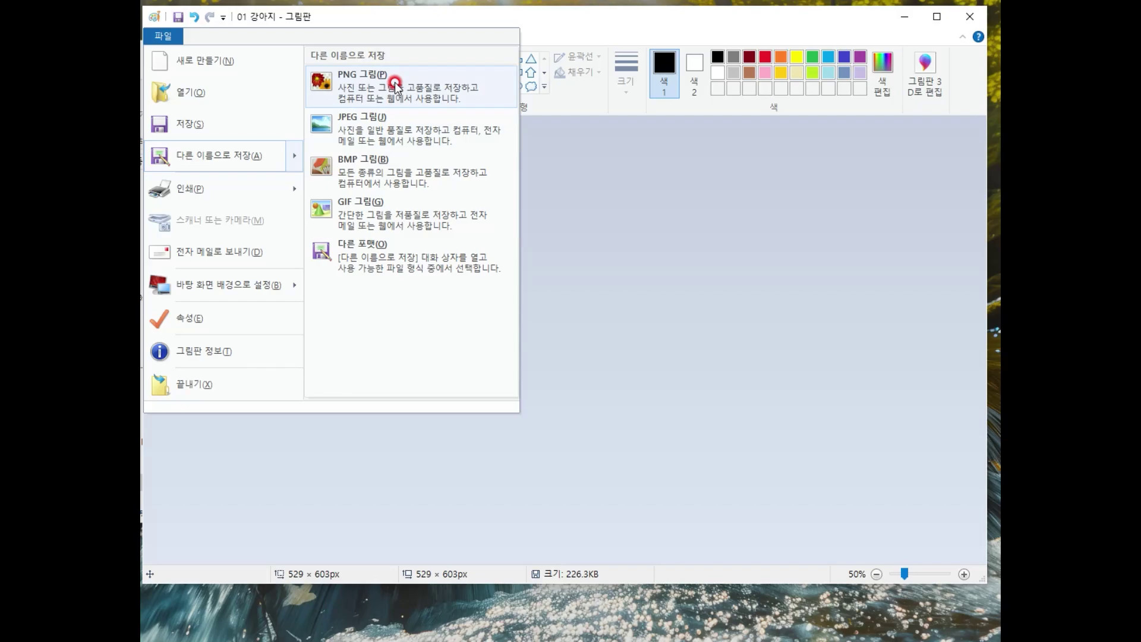
{"action": "left_click", "coordinate": [405, 123]}
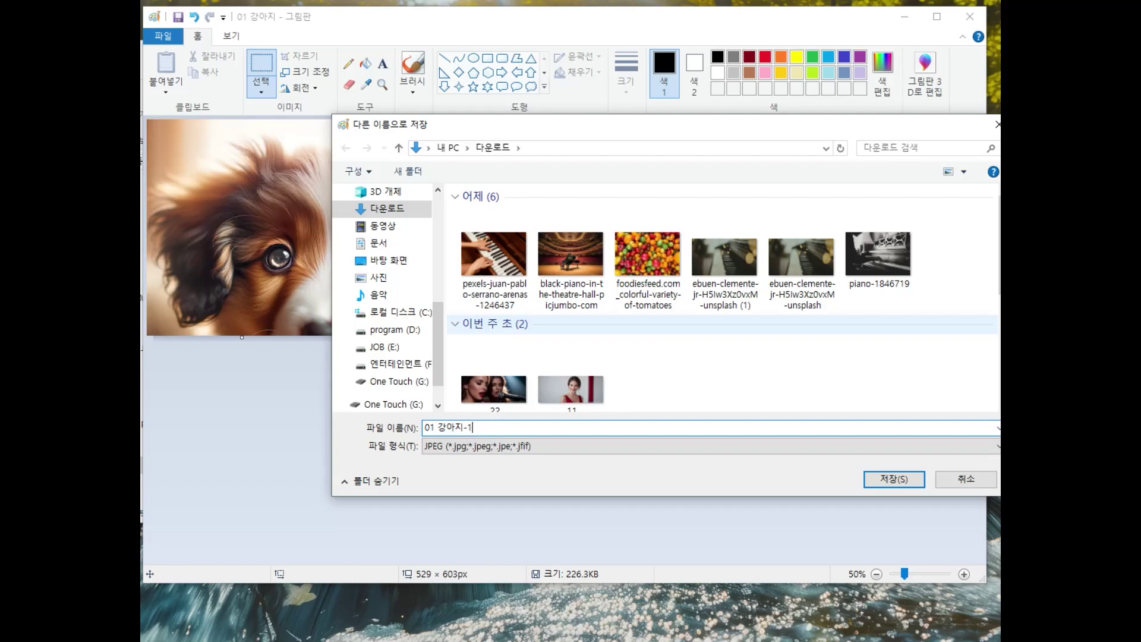
{"action": "type", "text": "-1"}
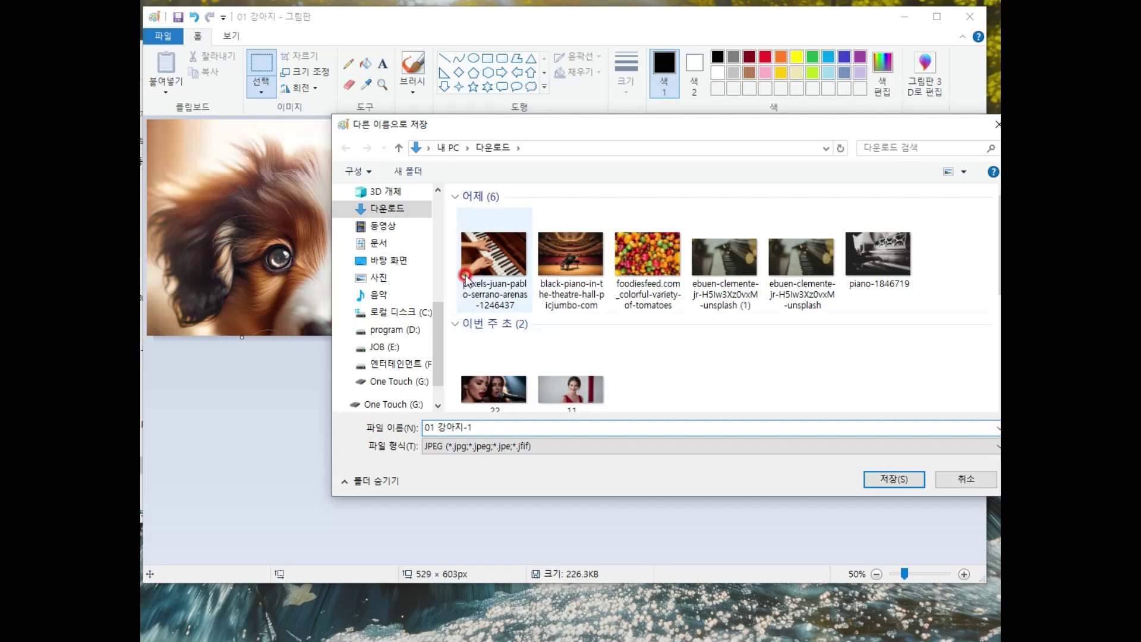
{"action": "scroll", "coordinate": [383, 257], "scroll_direction": "up", "scroll_amount": 10}
{"action": "left_click", "coordinate": [384, 255]}
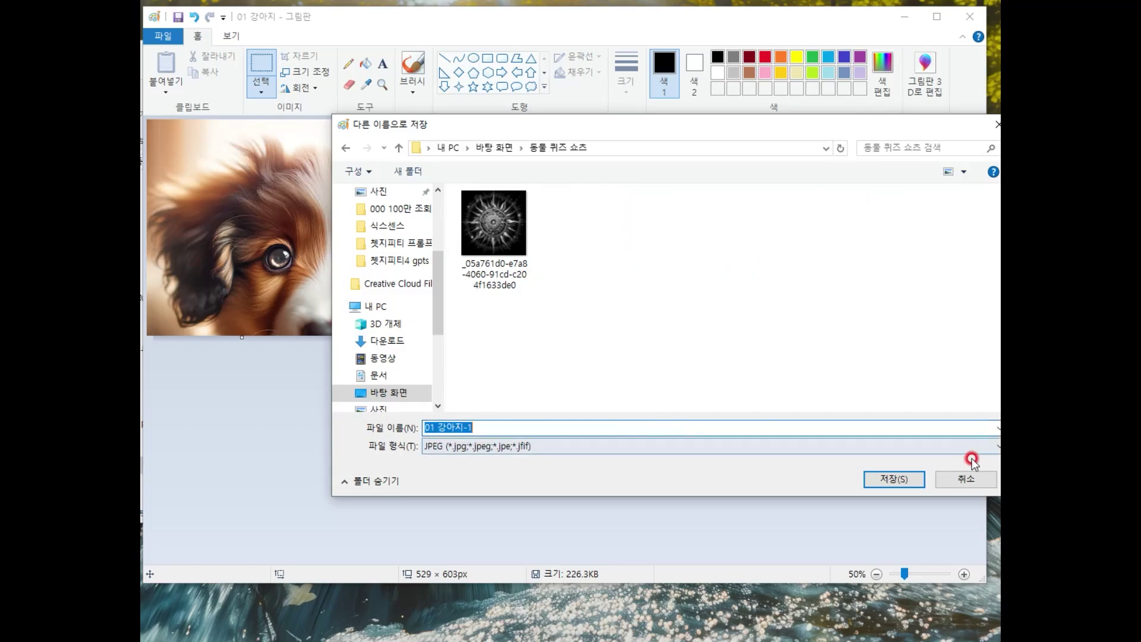
{"action": "left_click", "coordinate": [902, 479]}
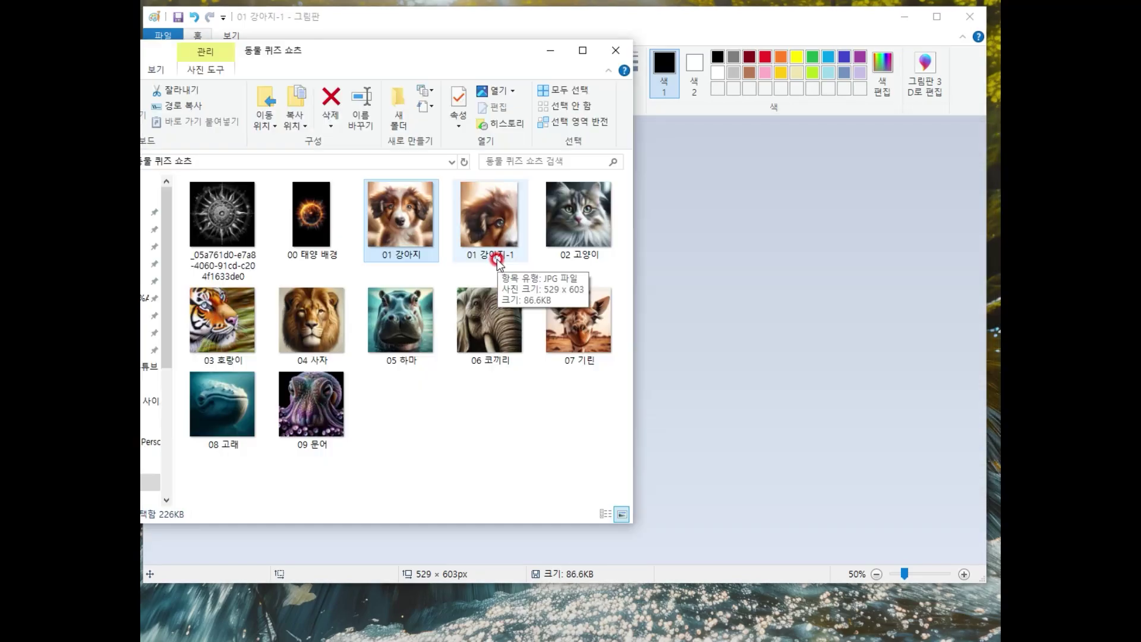
Switch to the image folder and view the cropped puppy 01 강아지-1 and the full 01 강아지 enlarged.
{"action": "left_click", "coordinate": [503, 261]}
{"action": "double_click", "coordinate": [505, 253]}
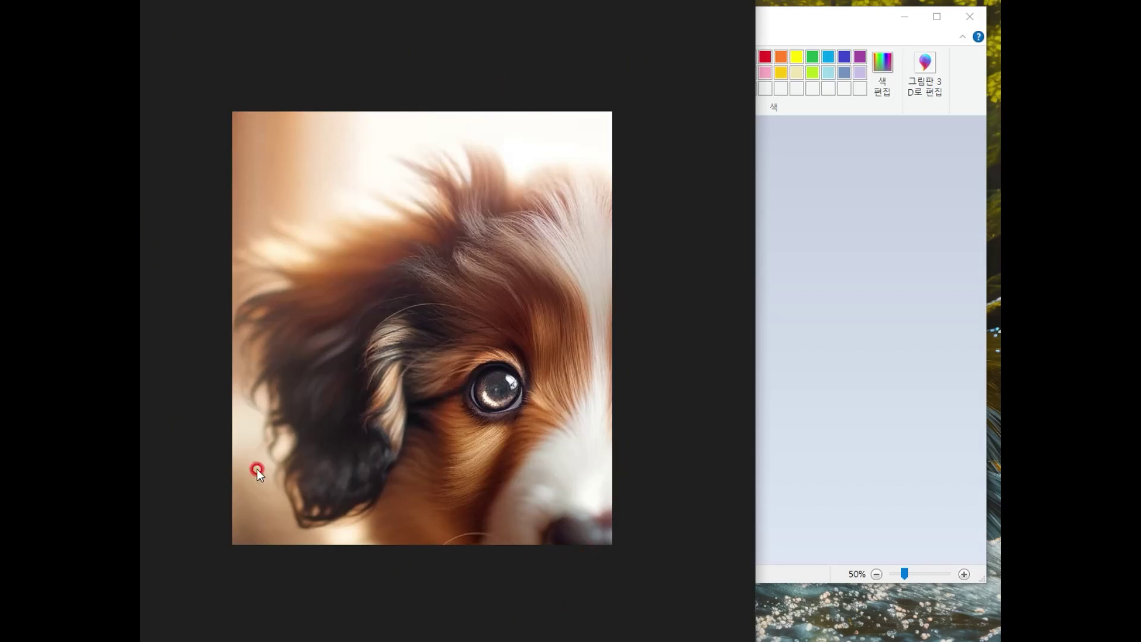
{"action": "key", "text": "Left"}
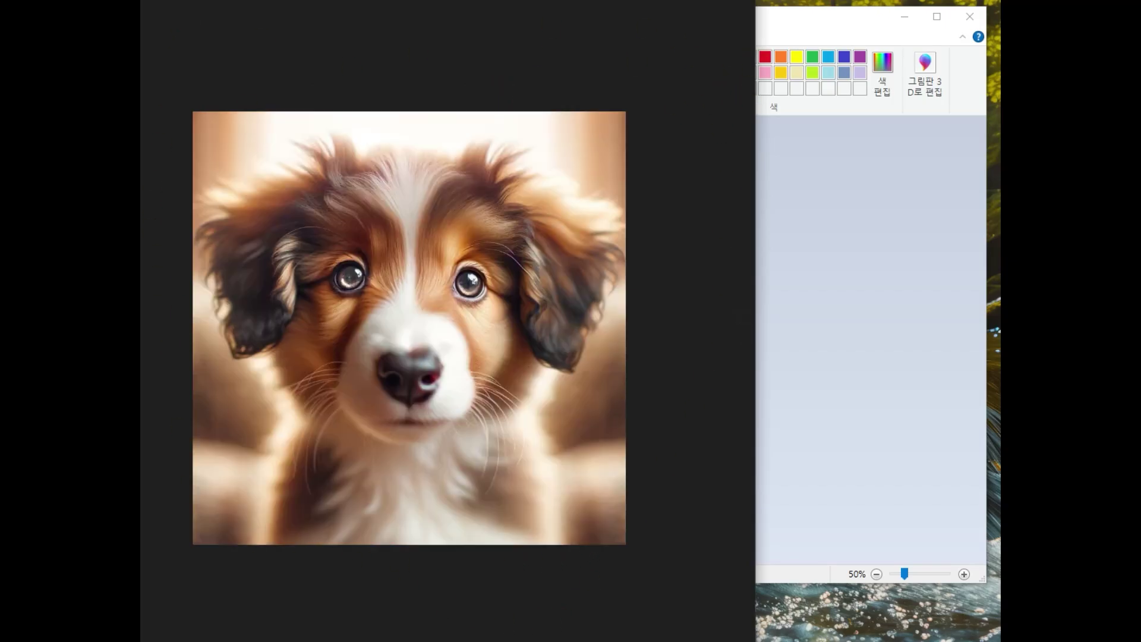
{"action": "key", "text": "Escape"}
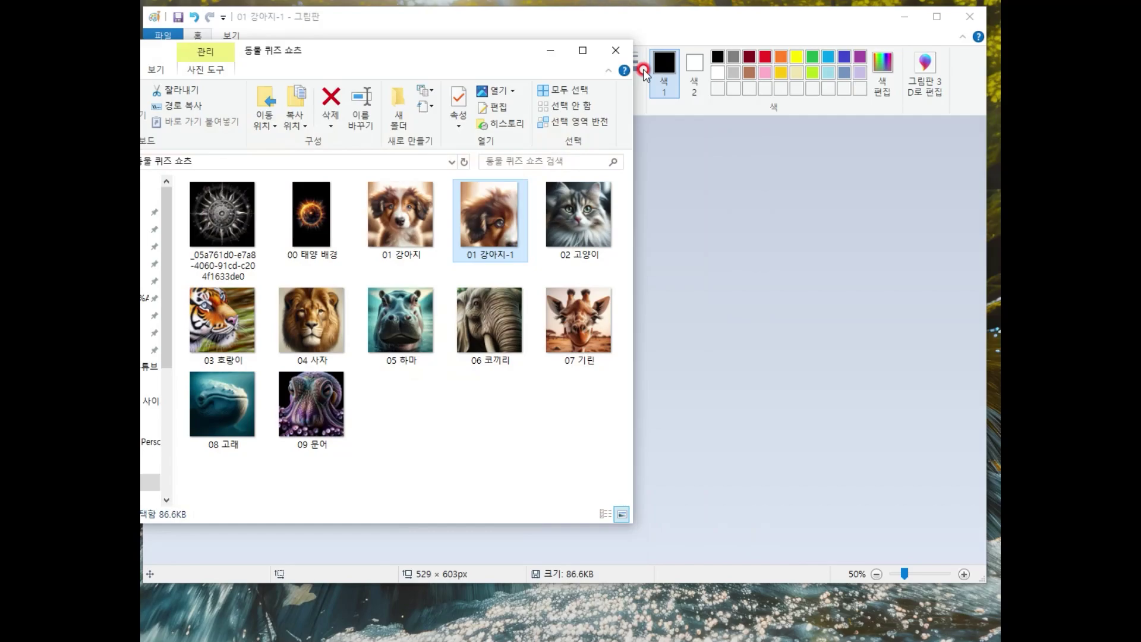
Open 02 고양이 in Paint and crop it to the middle of the cat's face, about 547 × 517 px.
{"action": "left_click", "coordinate": [581, 226]}
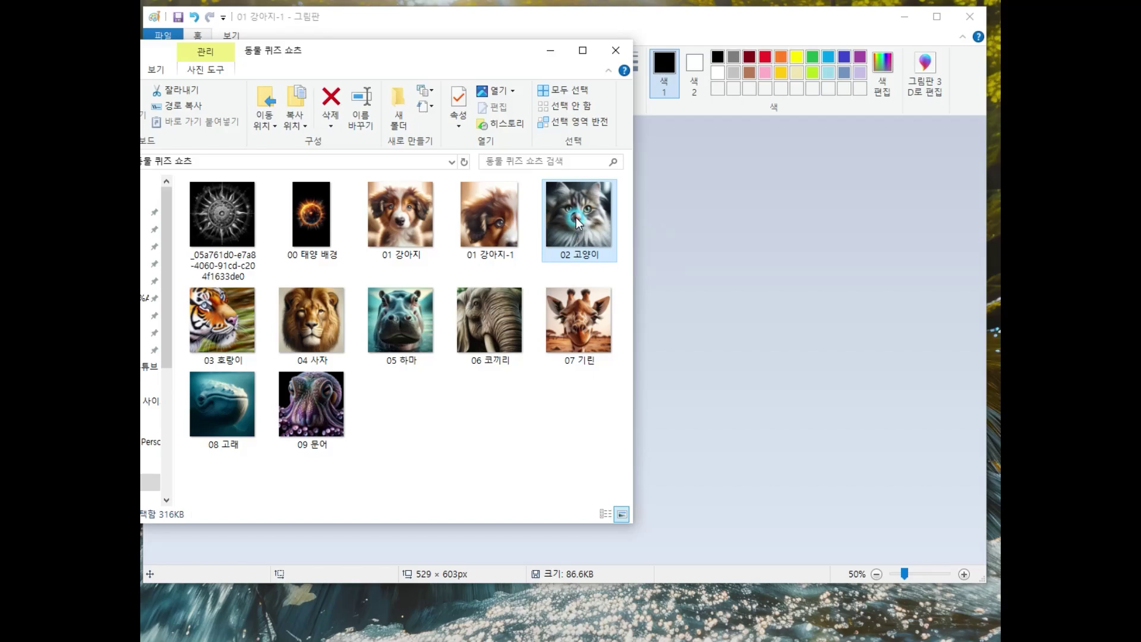
{"action": "left_click_drag", "start_coordinate": [735, 217], "coordinate": [731, 209]}
{"action": "left_click", "coordinate": [231, 35]}
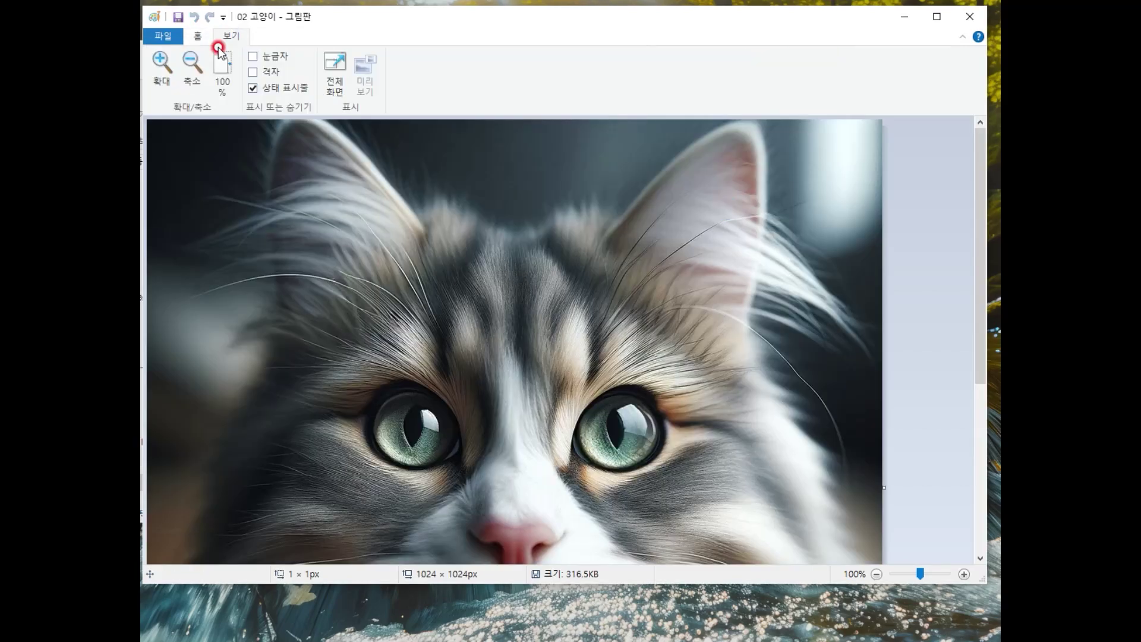
{"action": "left_click", "coordinate": [201, 65]}
{"action": "left_click", "coordinate": [198, 35]}
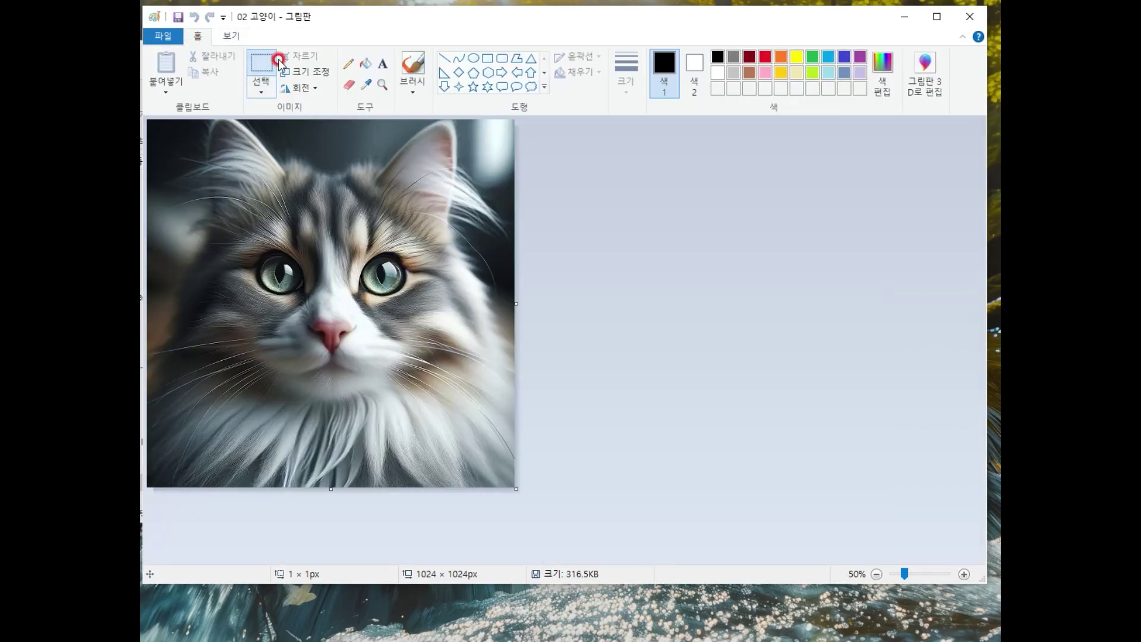
{"action": "left_click_drag", "start_coordinate": [236, 205], "coordinate": [432, 391]}
{"action": "left_click", "coordinate": [310, 58]}
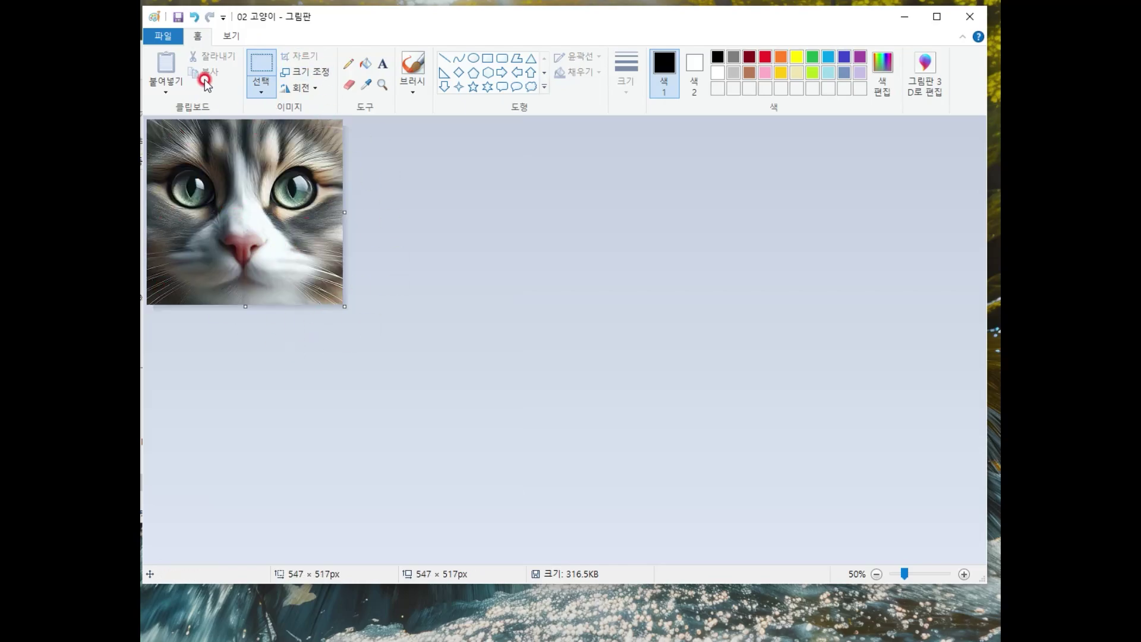
Save the cropped cat as a JPEG named 02 고양이-1 in the 동물 퀴즈 쇼츠 folder.
{"action": "left_click", "coordinate": [164, 36]}
{"action": "mouse_move", "coordinate": [252, 164]}
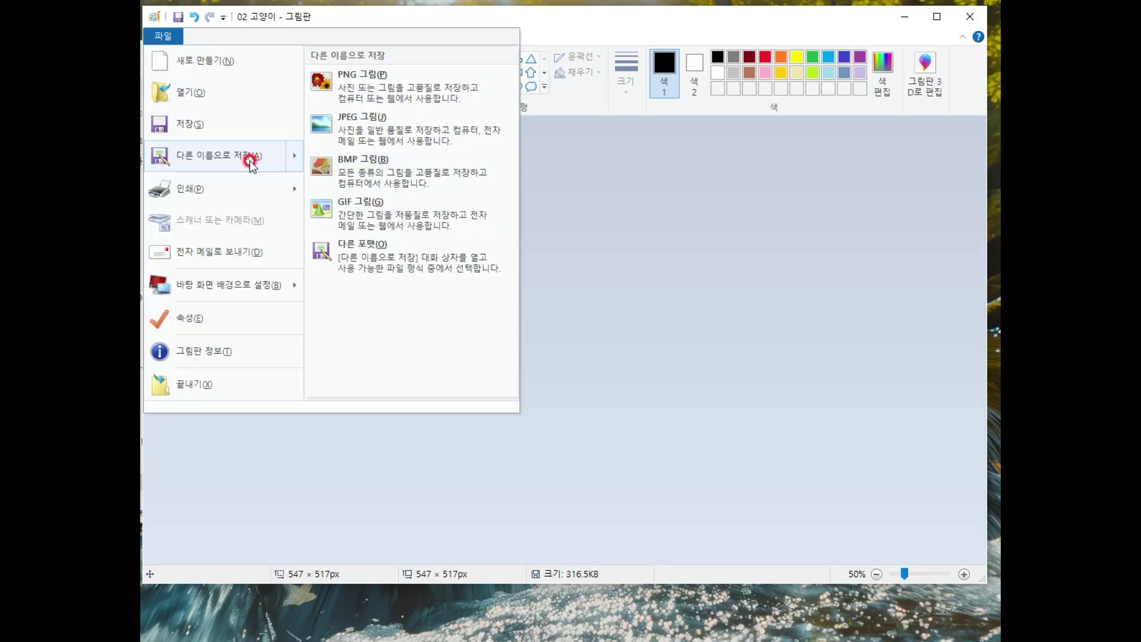
{"action": "left_click", "coordinate": [364, 137]}
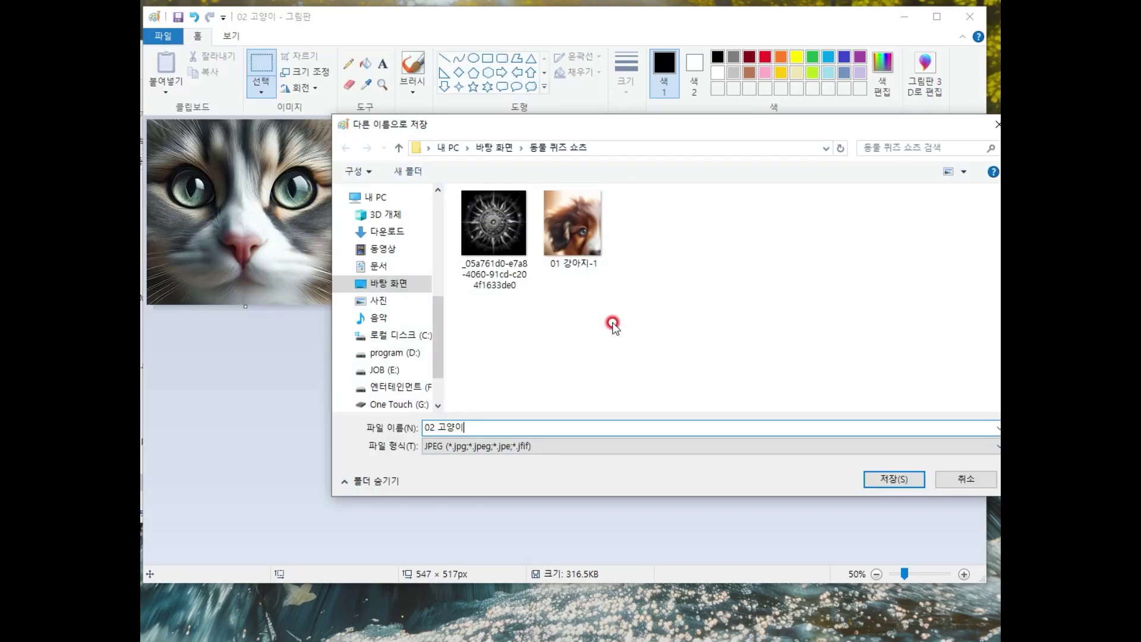
{"action": "key", "text": "Return"}
{"action": "key", "text": "alt+Tab"}
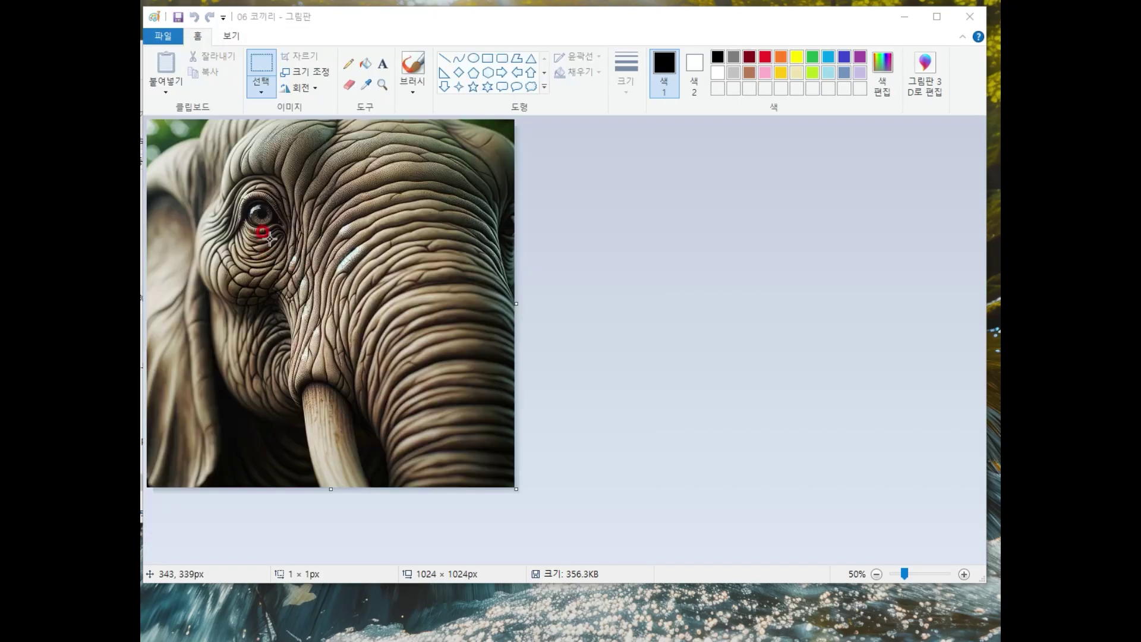
Crop the 06 코끼리 image in Paint to its upper-left part around the eye, about 551 × 559 px.
{"action": "left_click", "coordinate": [261, 59]}
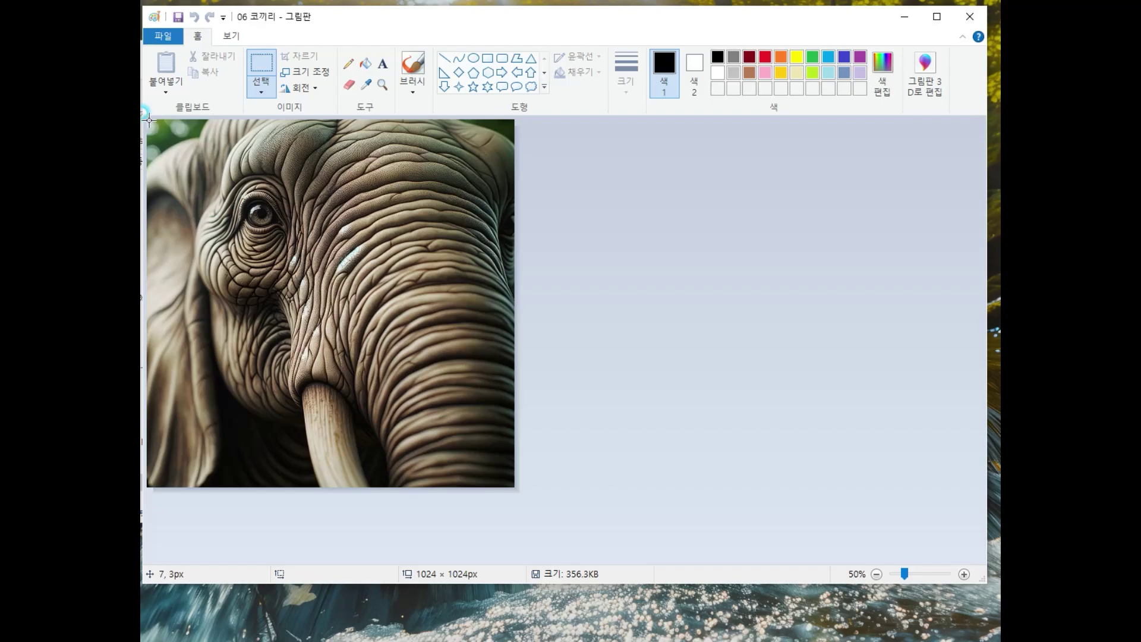
{"action": "left_click_drag", "start_coordinate": [149, 120], "coordinate": [347, 321]}
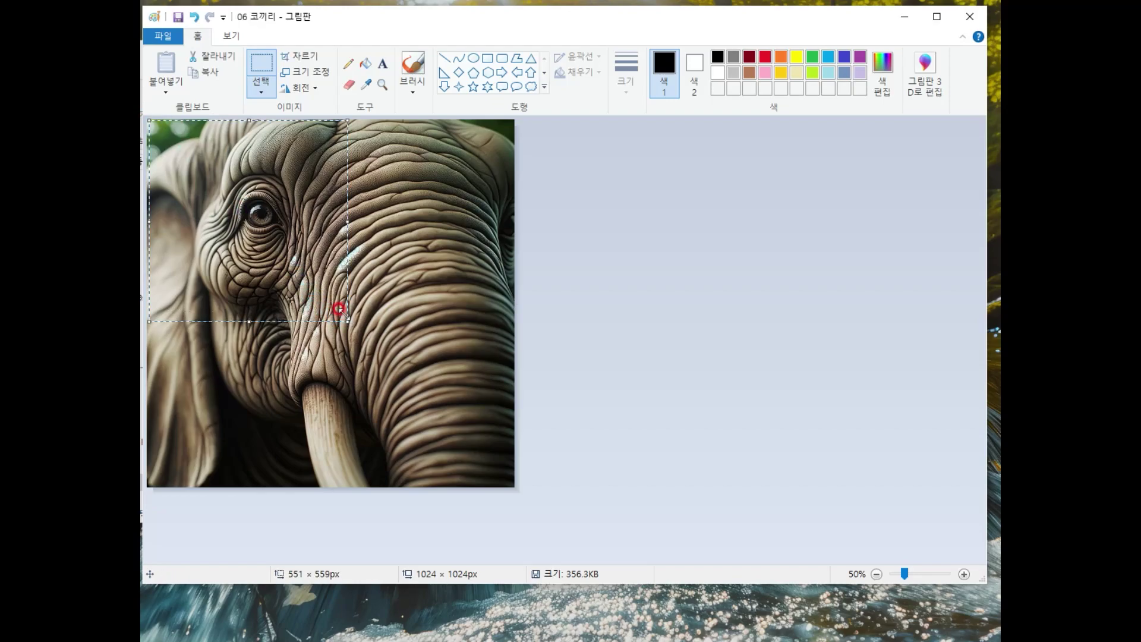
{"action": "left_click", "coordinate": [299, 55]}
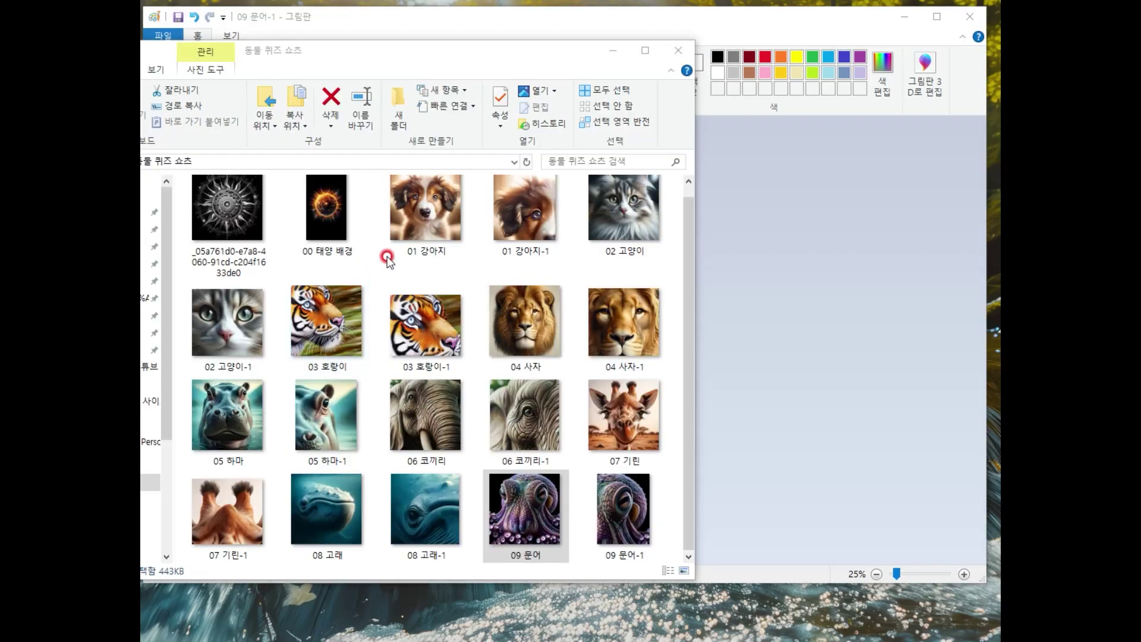
Review the original and cropped animal images in the 동물 퀴즈 쇼츠 folder, from 01 강아지 to 09 문어-1.
{"action": "left_click", "coordinate": [412, 221]}
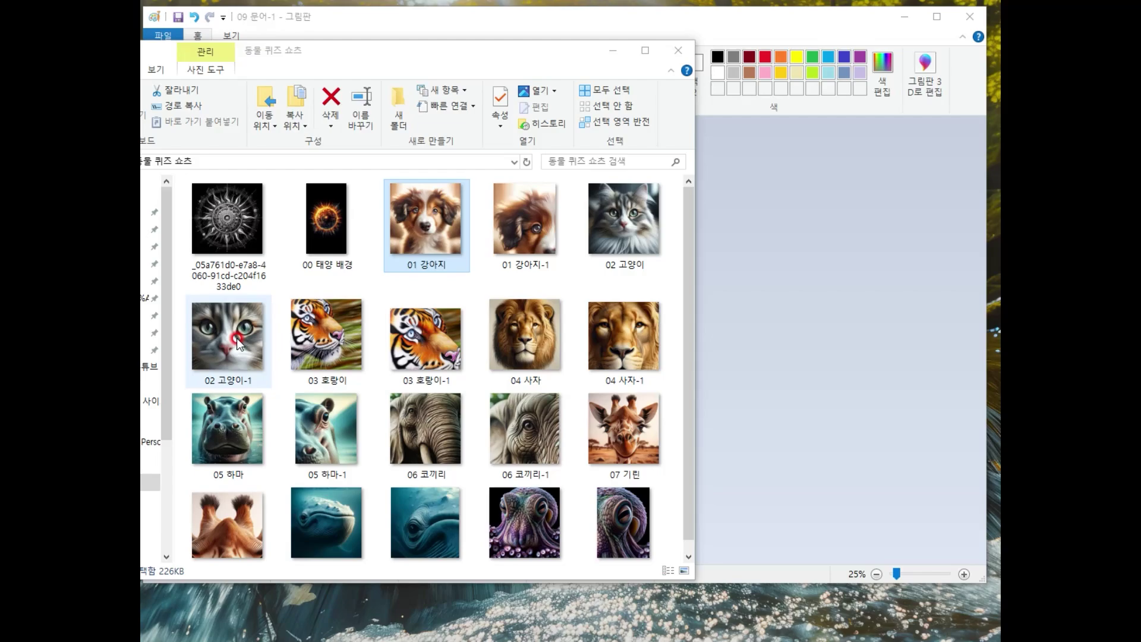
{"action": "left_click", "coordinate": [618, 532]}
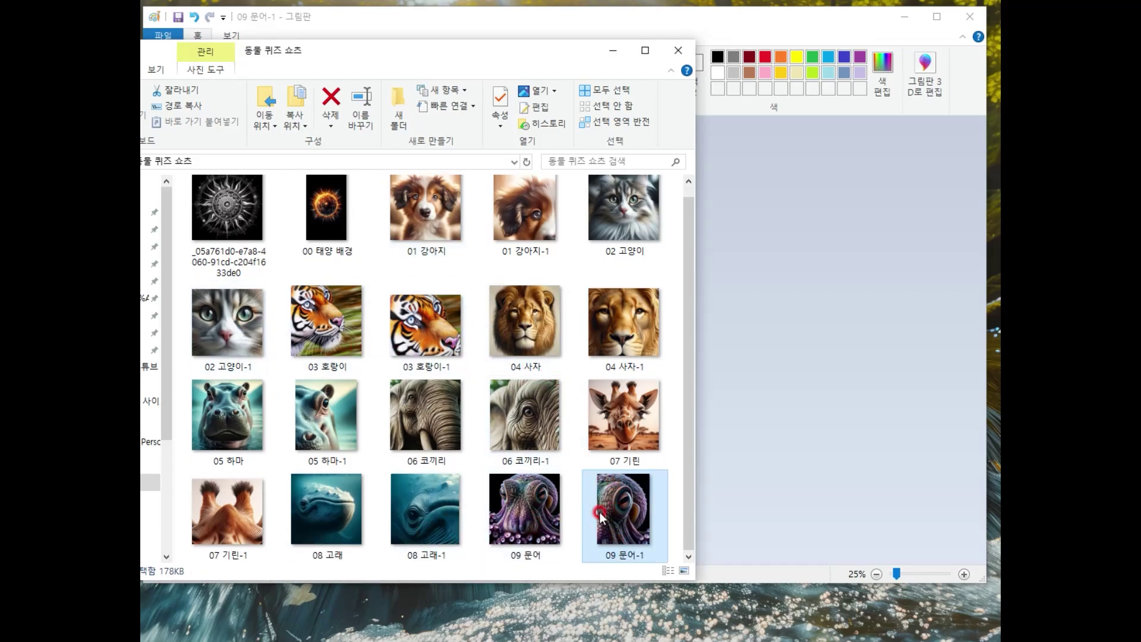
{"action": "left_click", "coordinate": [521, 526]}
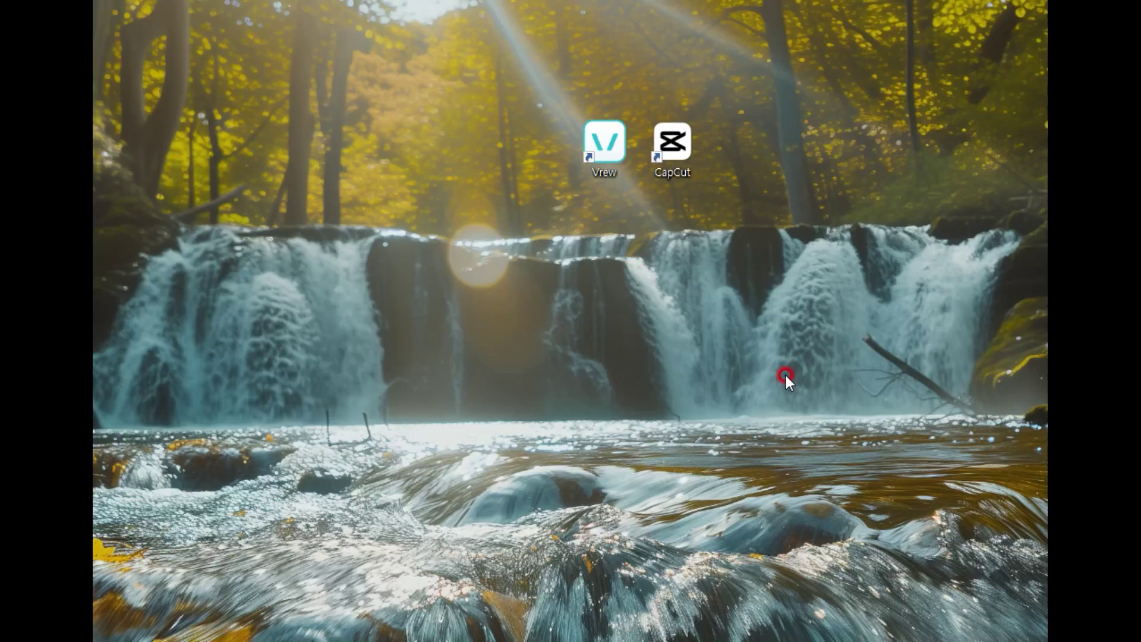
Launch Vrew from the desktop and check the account's usage limits for voice analysis, AI voice, translation and AI images.
{"action": "left_click_drag", "start_coordinate": [610, 169], "coordinate": [537, 158]}
{"action": "double_click", "coordinate": [541, 159]}
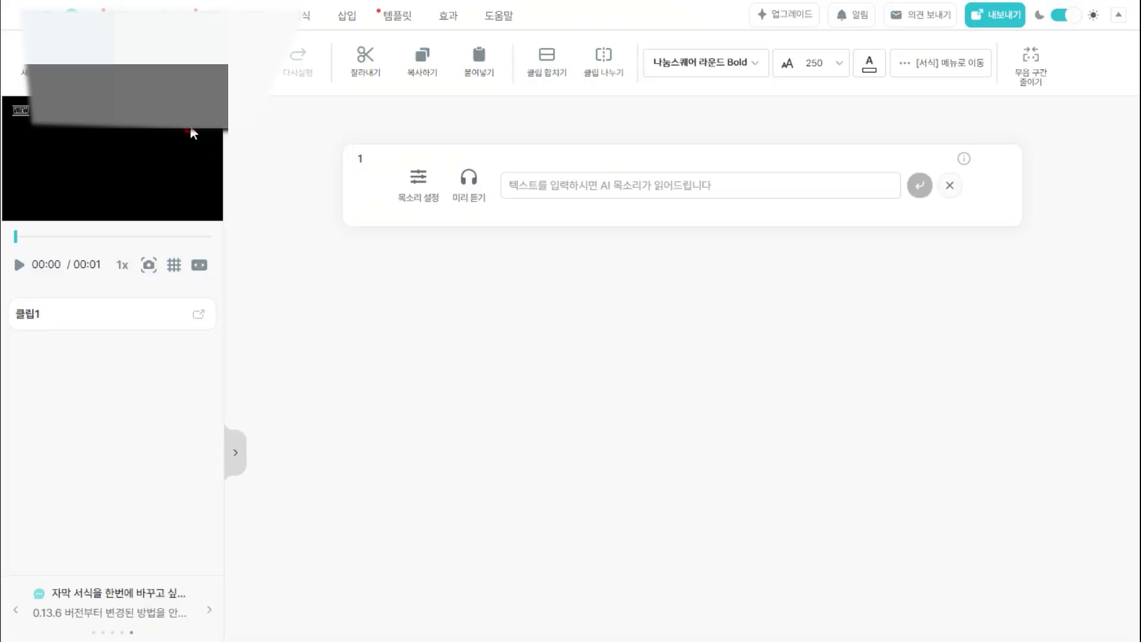
{"action": "left_click", "coordinate": [50, 16]}
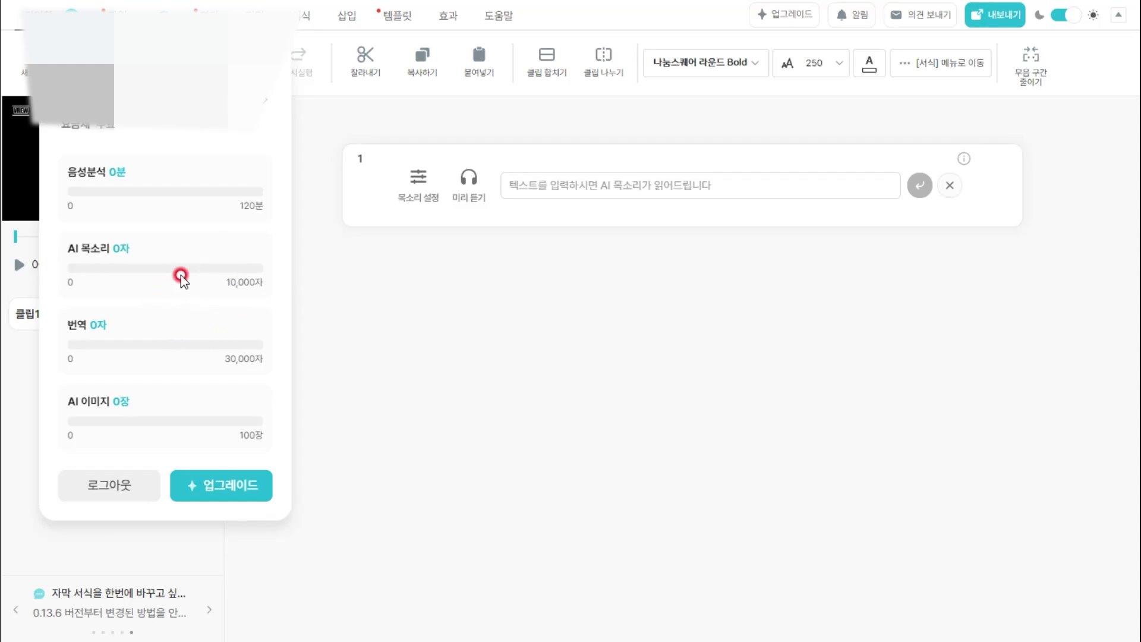
{"action": "left_click", "coordinate": [364, 328]}
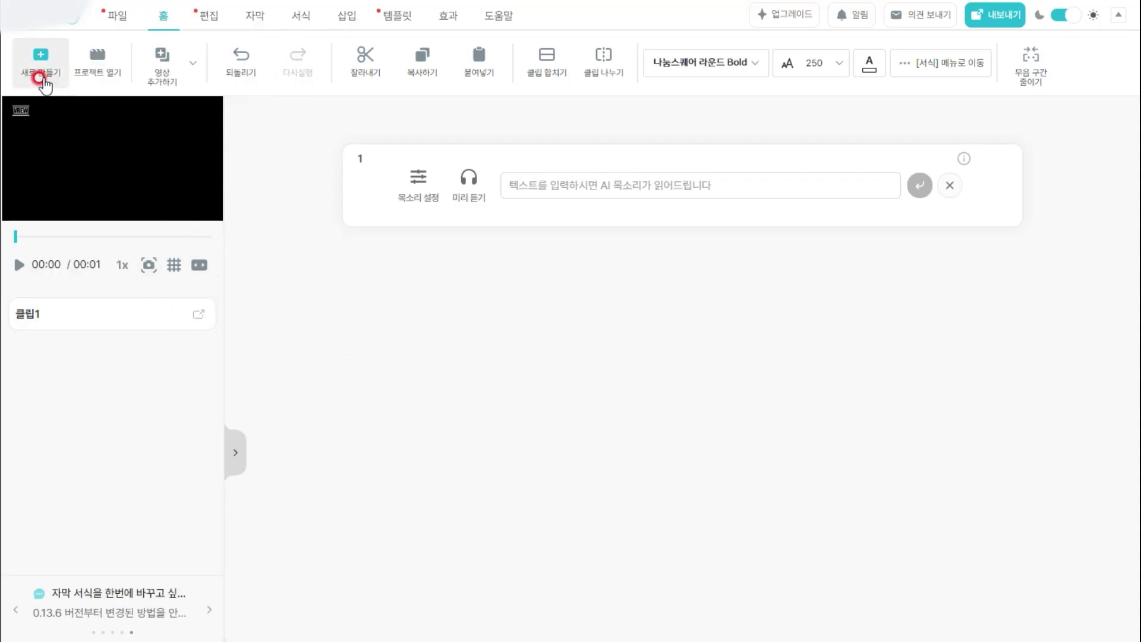
Create a new project that starts with an AI voice, without saving the current work.
{"action": "left_click", "coordinate": [42, 66]}
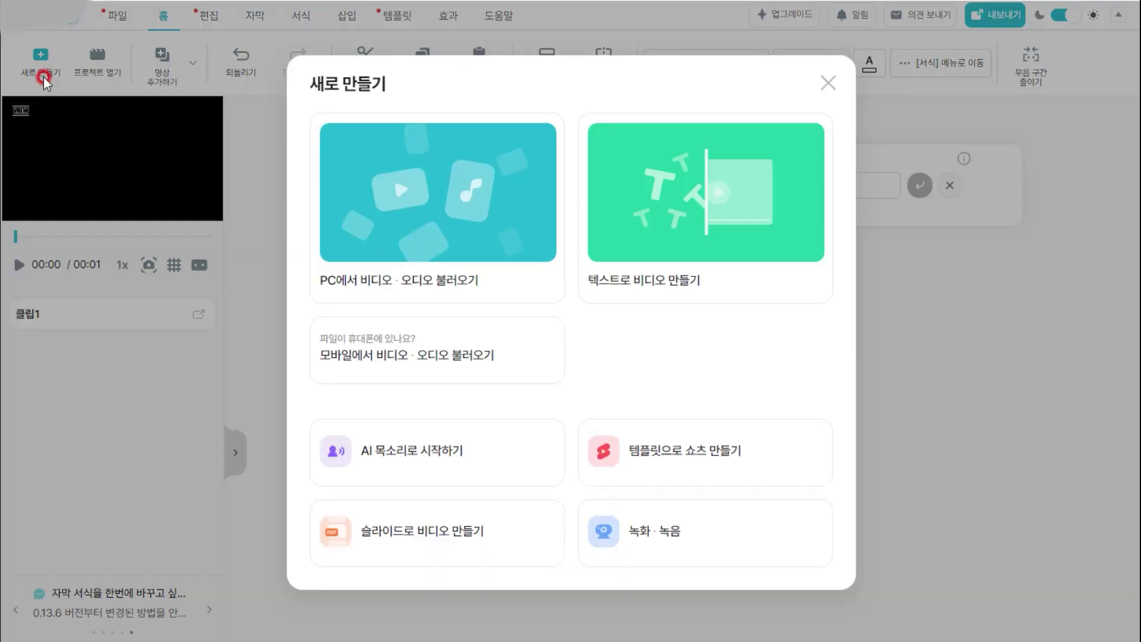
{"action": "left_click", "coordinate": [432, 454]}
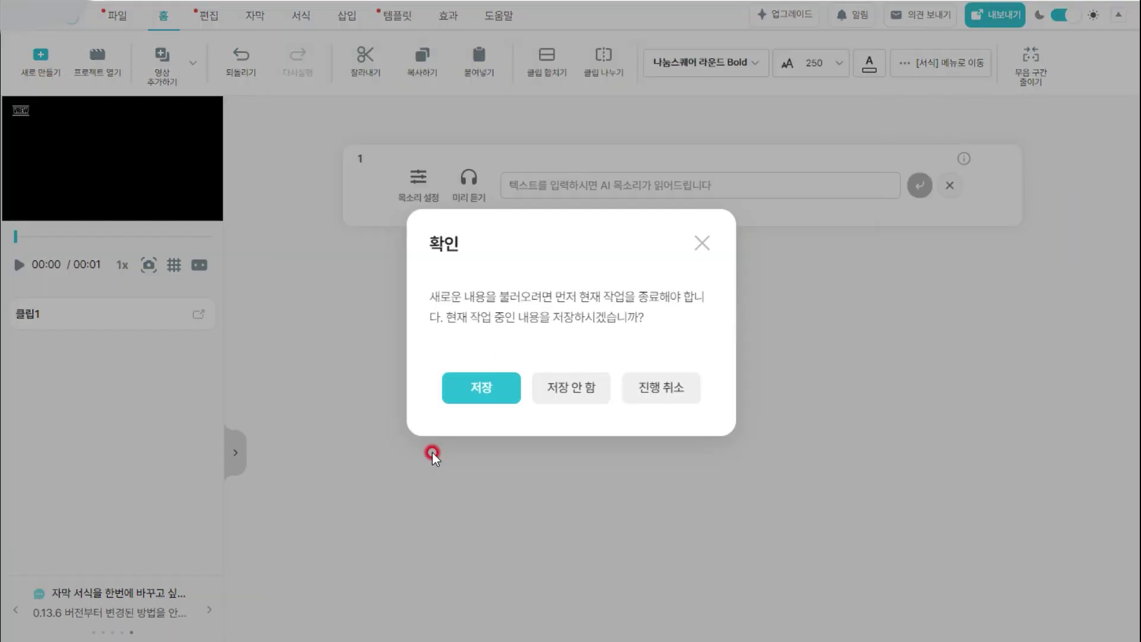
{"action": "left_click", "coordinate": [559, 391]}
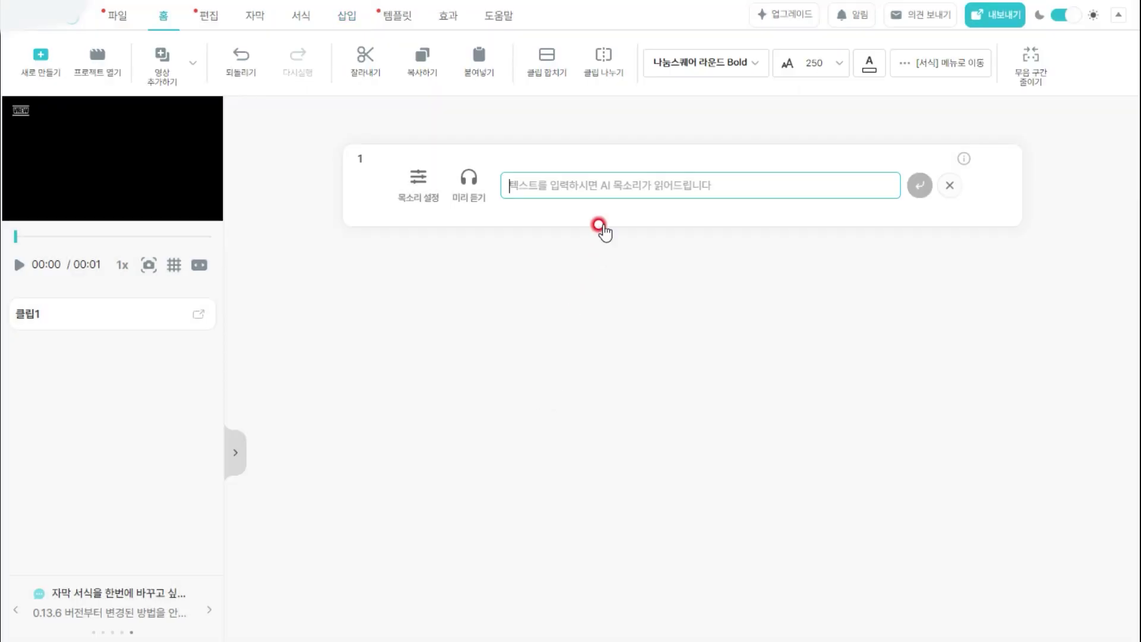
Paste the animal quiz script into the AI voice text and check it from 신체부위만 보고 to 문어.
{"action": "left_click", "coordinate": [597, 184]}
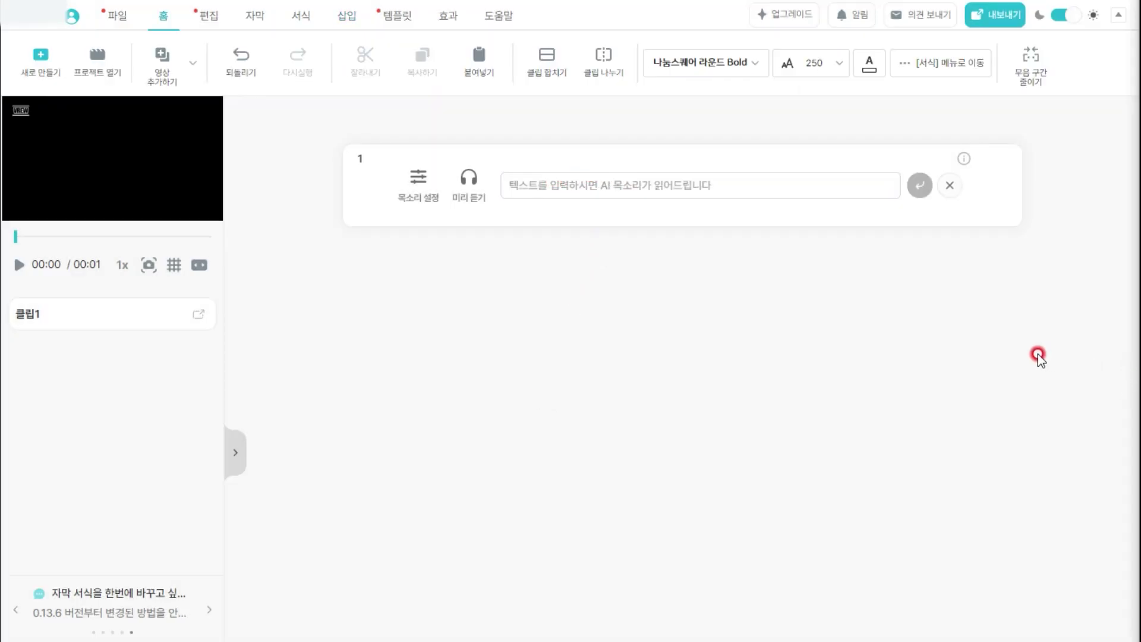
{"action": "left_click", "coordinate": [572, 189]}
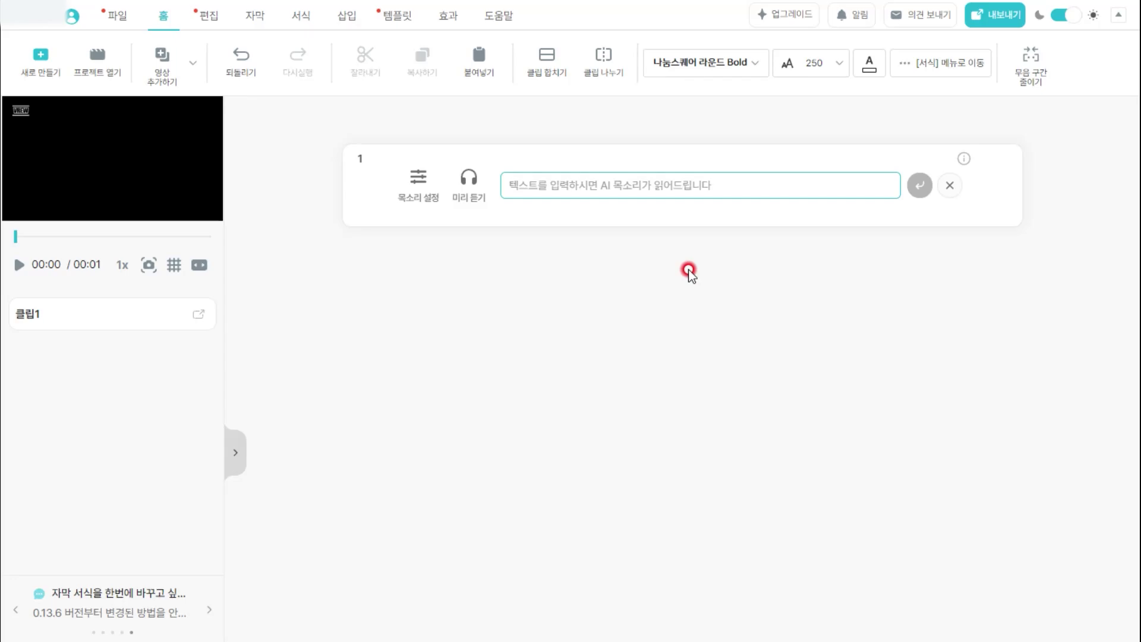
{"action": "key", "text": "ctrl+v"}
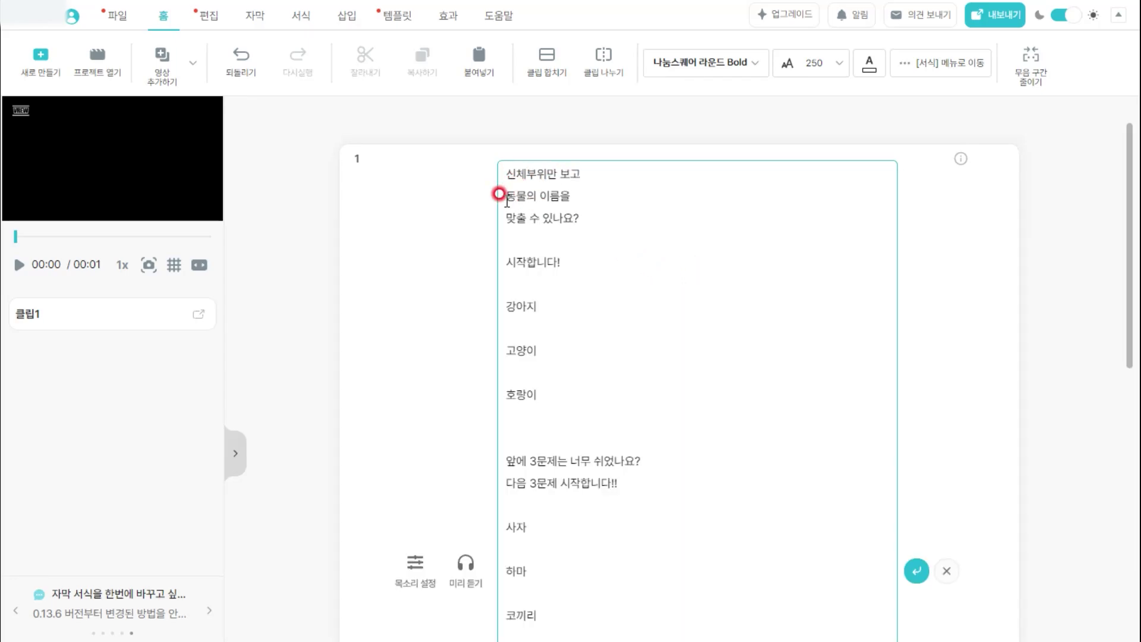
{"action": "scroll", "coordinate": [588, 213], "scroll_direction": "down", "scroll_amount": 1}
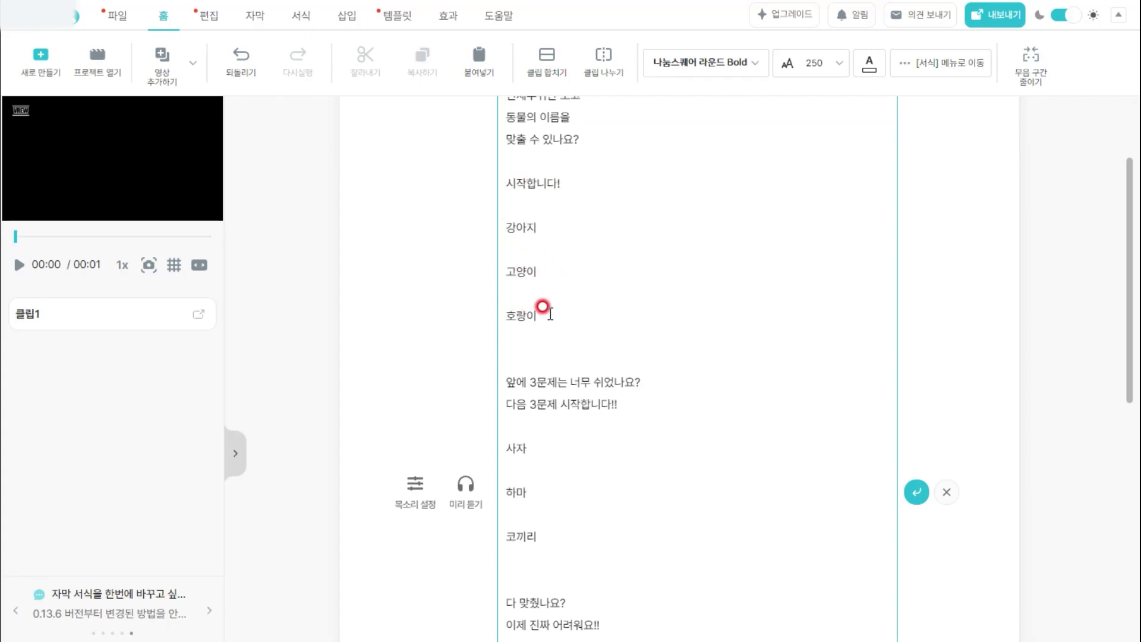
{"action": "scroll", "coordinate": [543, 307], "scroll_direction": "down", "scroll_amount": 2}
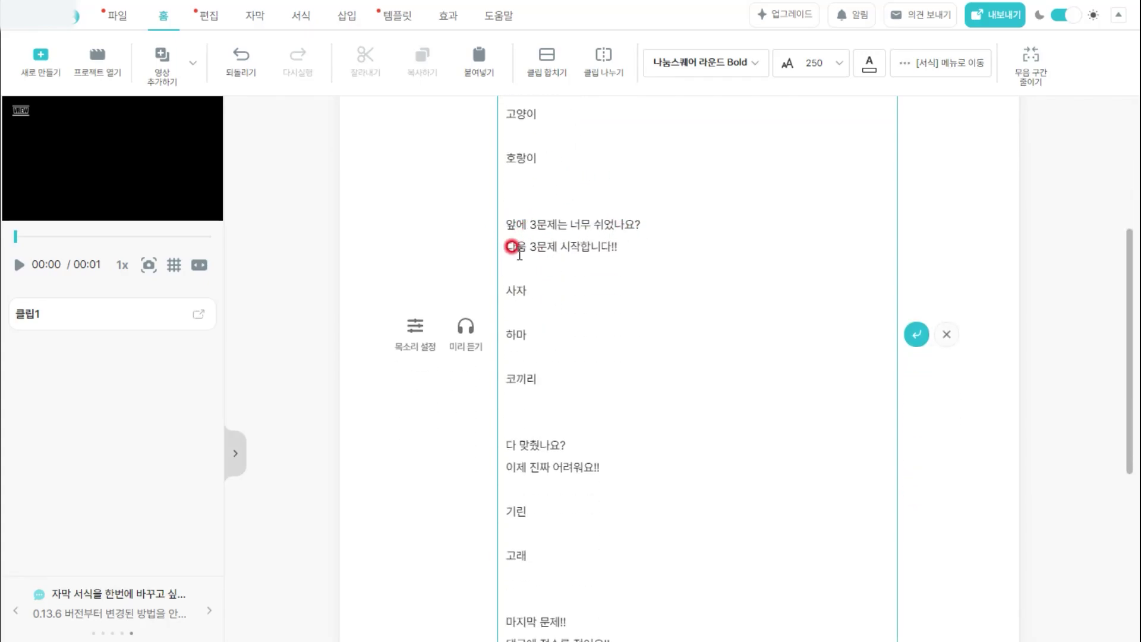
{"action": "scroll", "coordinate": [594, 237], "scroll_direction": "down", "scroll_amount": 3}
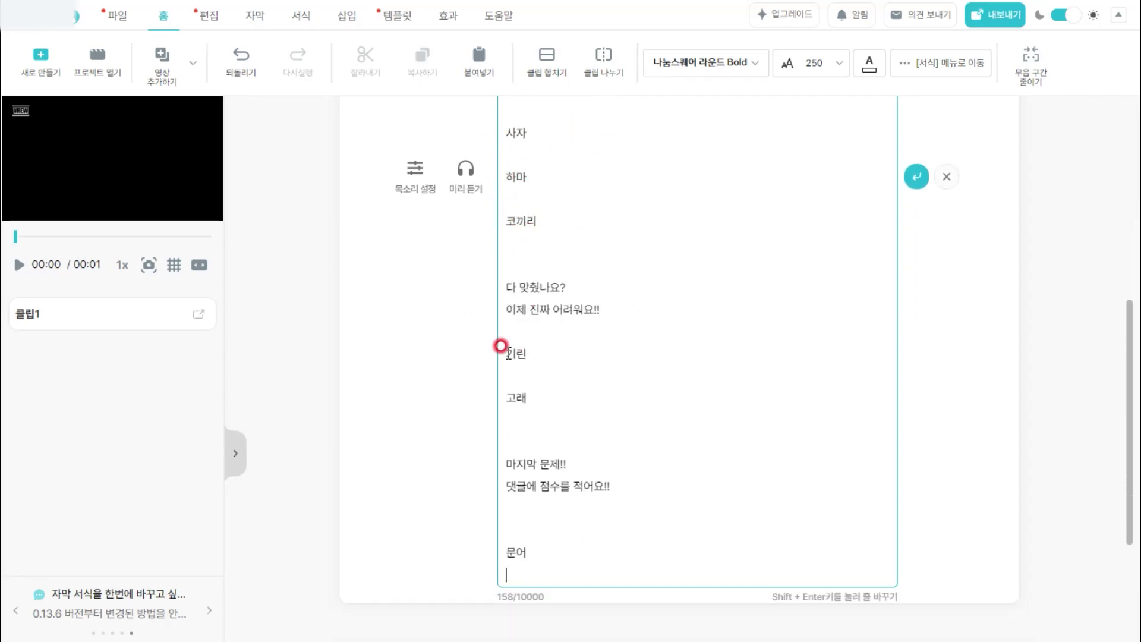
{"action": "scroll", "coordinate": [550, 394], "scroll_direction": "down", "scroll_amount": 2}
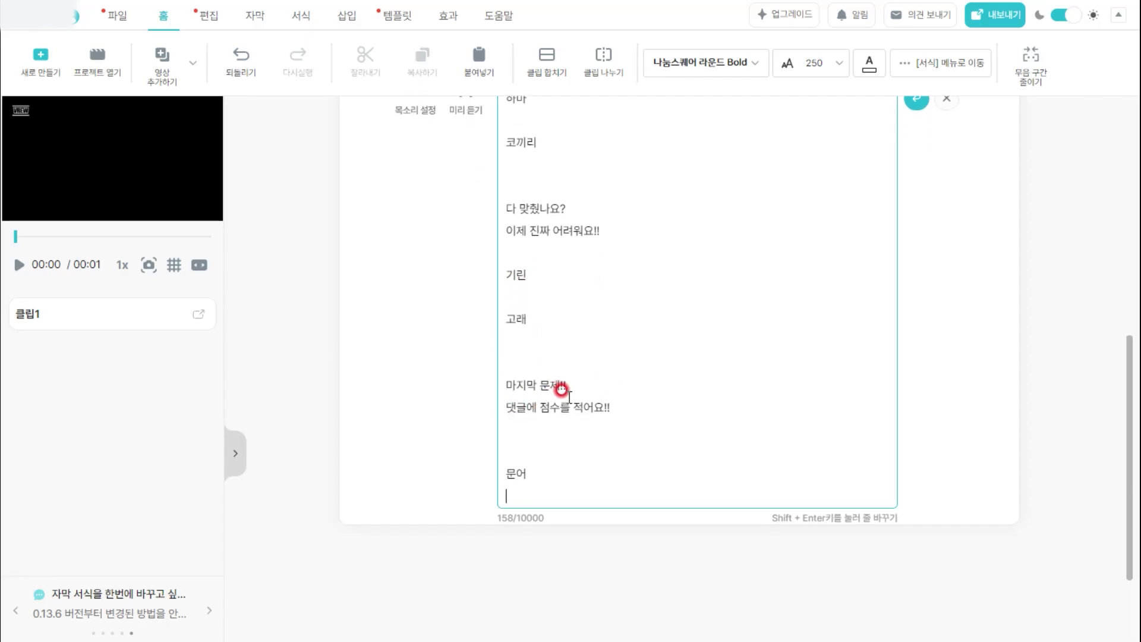
{"action": "scroll", "coordinate": [561, 458], "scroll_direction": "up", "scroll_amount": 8}
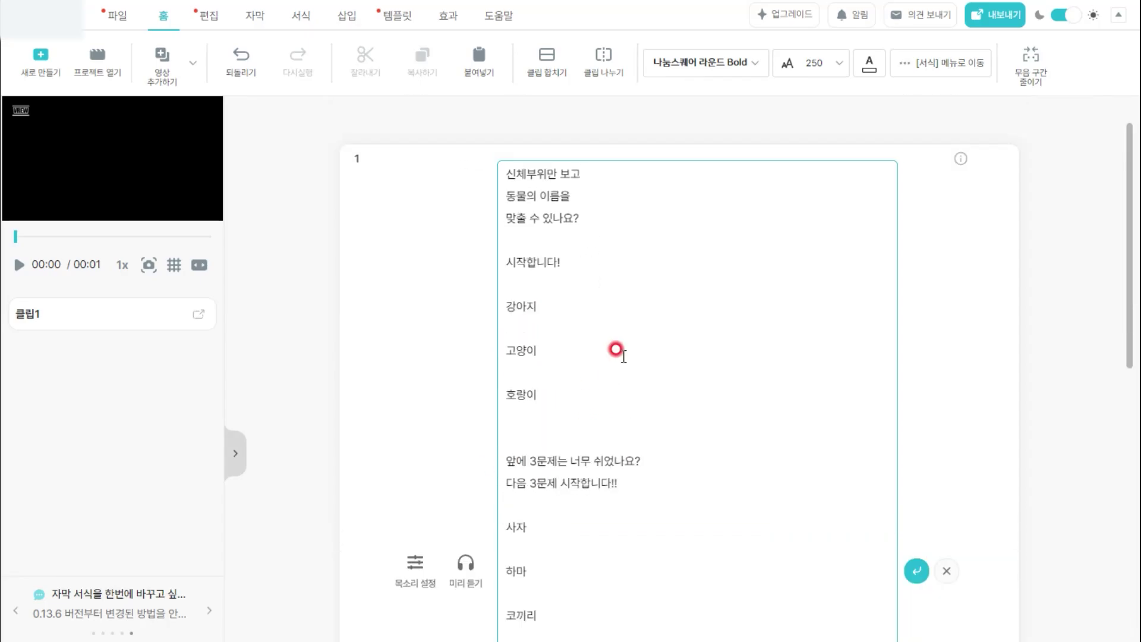
Open the script's AI voice settings and filter the voices to 한국어, keeping only 남성 as gender.
{"action": "scroll", "coordinate": [695, 416], "scroll_direction": "down", "scroll_amount": 2}
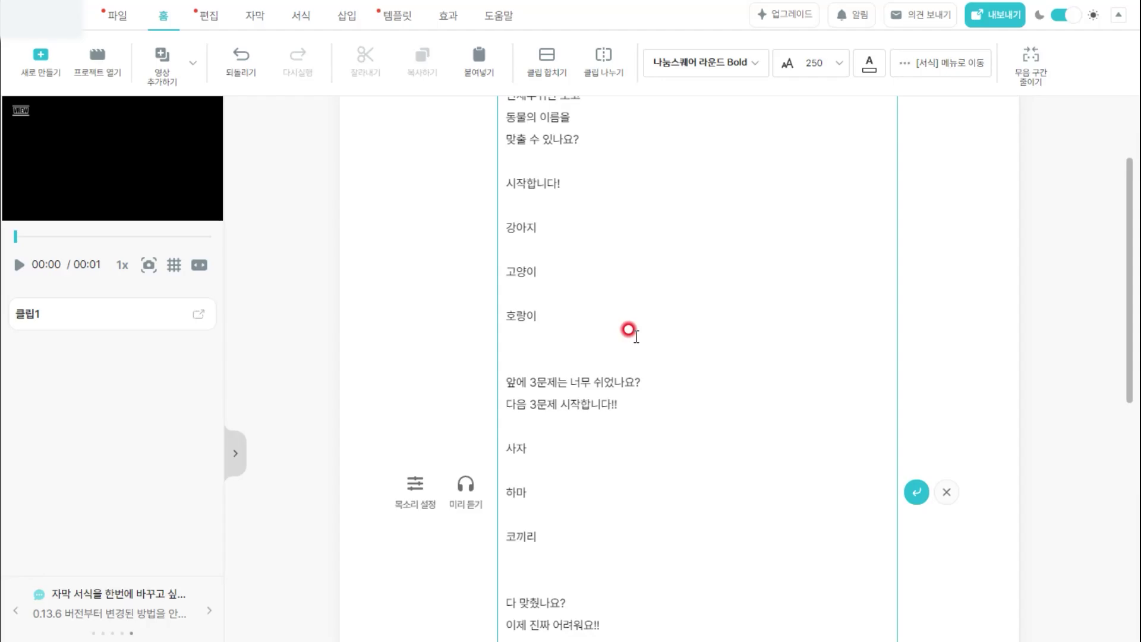
{"action": "scroll", "coordinate": [542, 398], "scroll_direction": "down", "scroll_amount": 4}
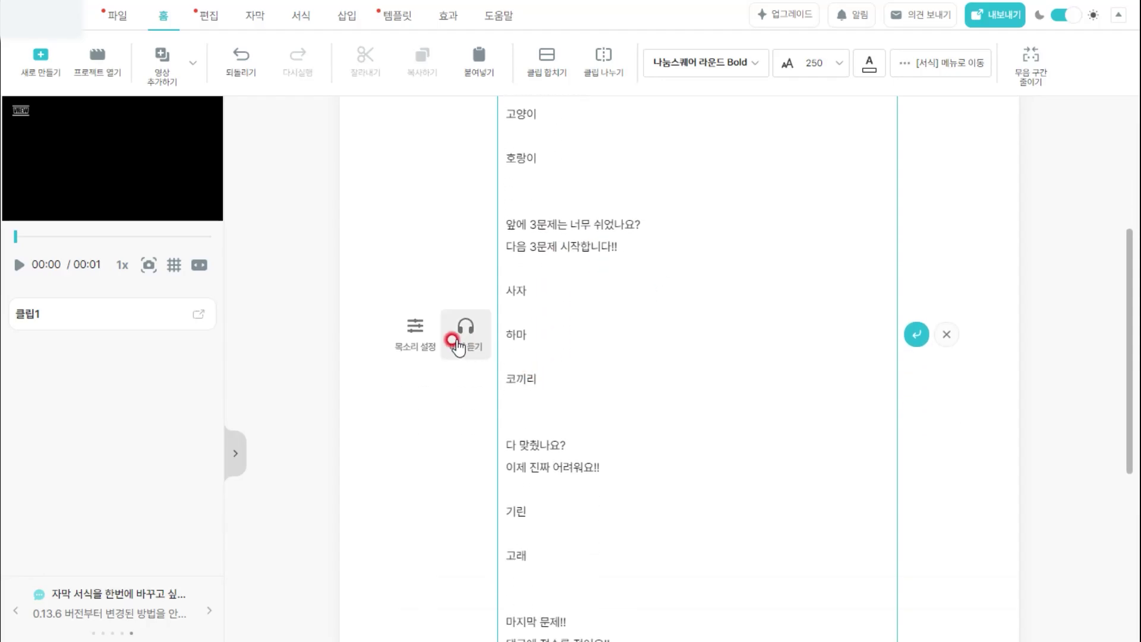
{"action": "left_click", "coordinate": [415, 339]}
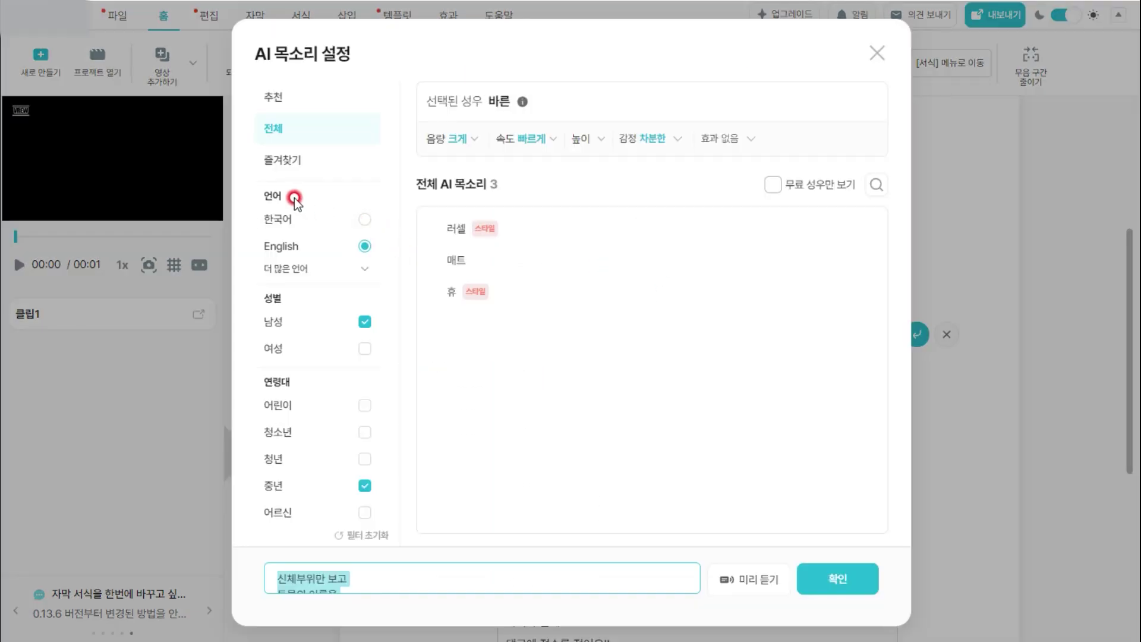
{"action": "left_click", "coordinate": [362, 221]}
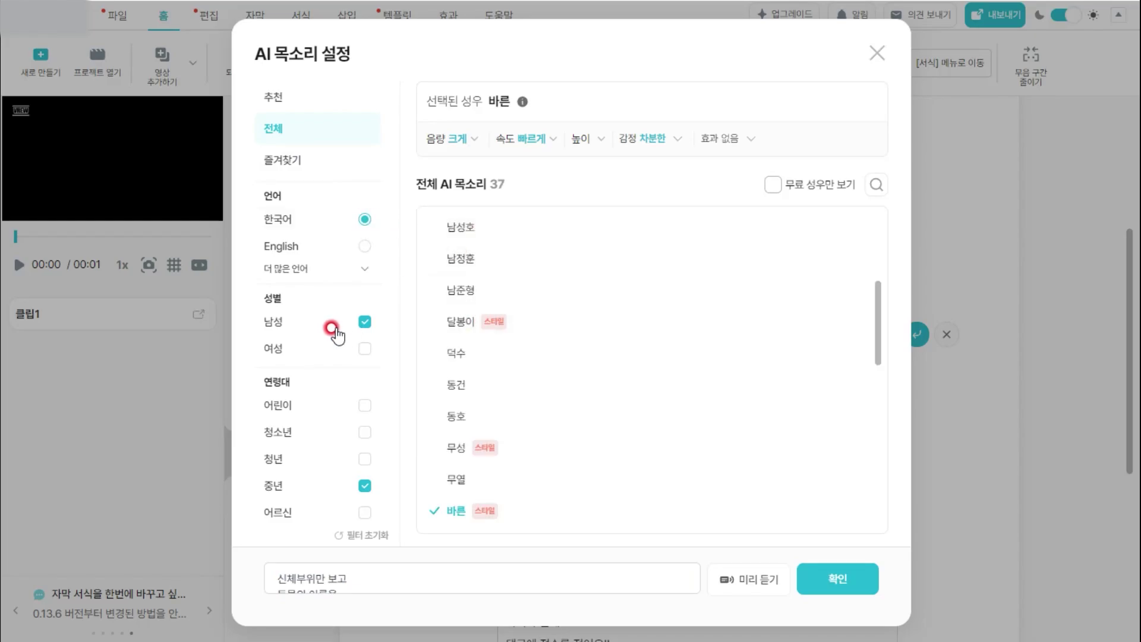
{"action": "left_click", "coordinate": [363, 348]}
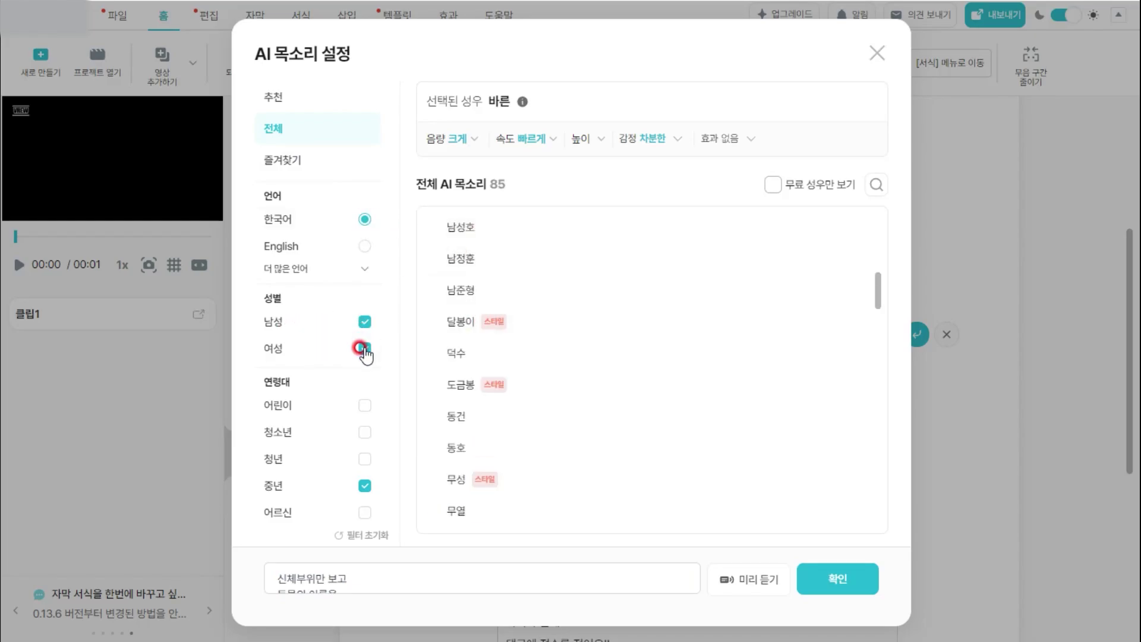
{"action": "left_click", "coordinate": [364, 348]}
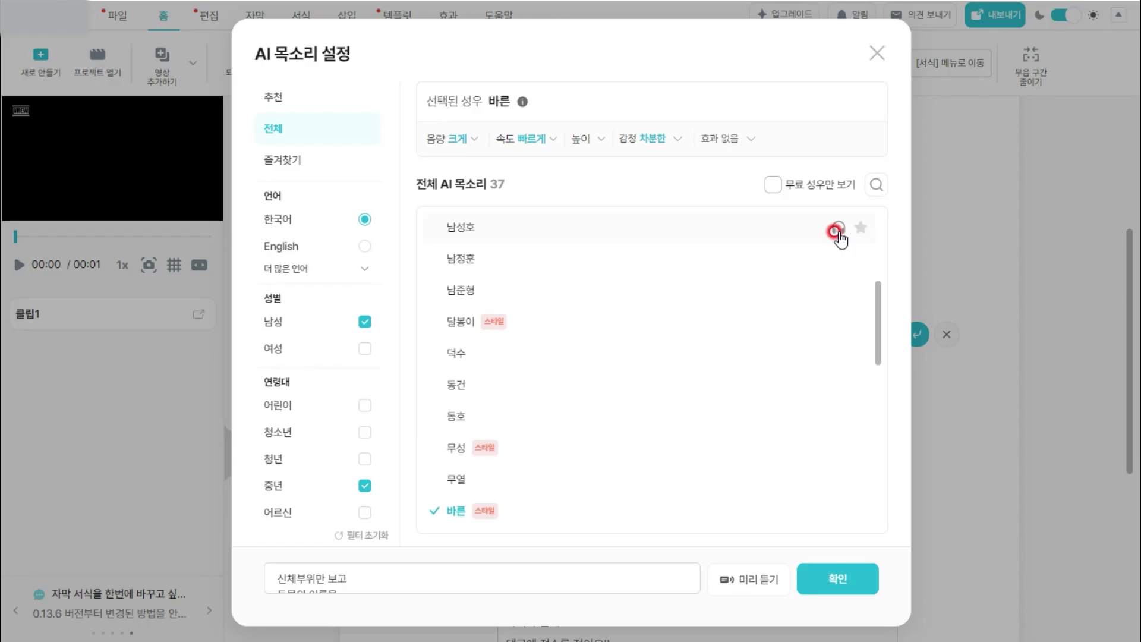
Listen to samples of several Korean male voices, including 무성 and 달봉이.
{"action": "left_click", "coordinate": [838, 229]}
{"action": "scroll", "coordinate": [830, 335], "scroll_direction": "down", "scroll_amount": 1}
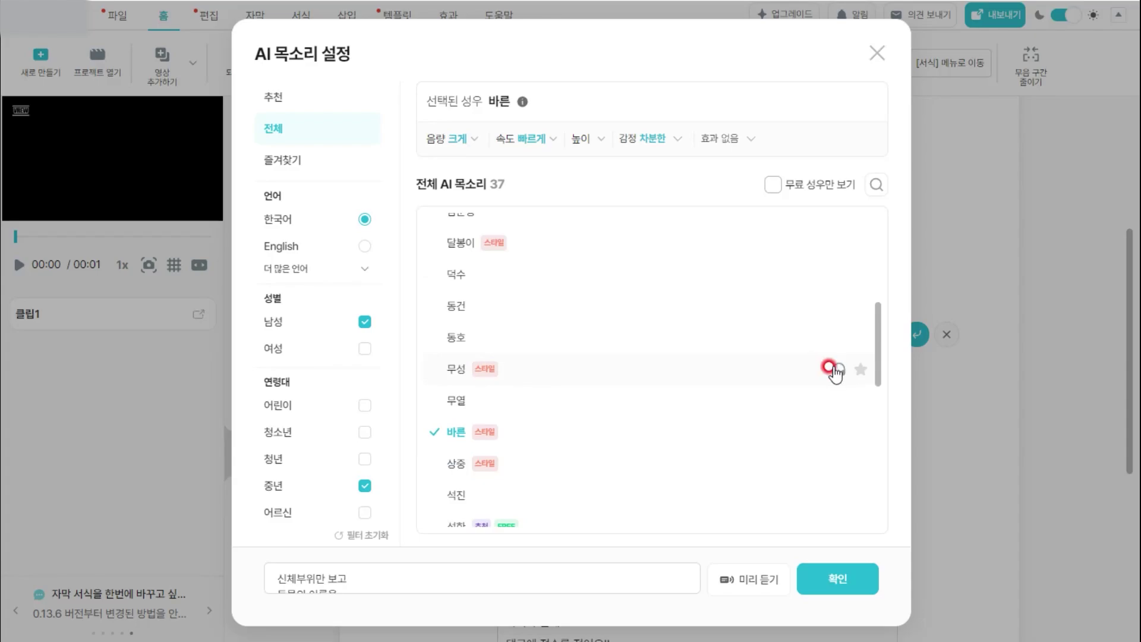
{"action": "left_click", "coordinate": [833, 370]}
{"action": "left_click", "coordinate": [837, 244]}
Choose 달봉이 as the narration voice for the script.
{"action": "scroll", "coordinate": [858, 400], "scroll_direction": "up", "scroll_amount": 3}
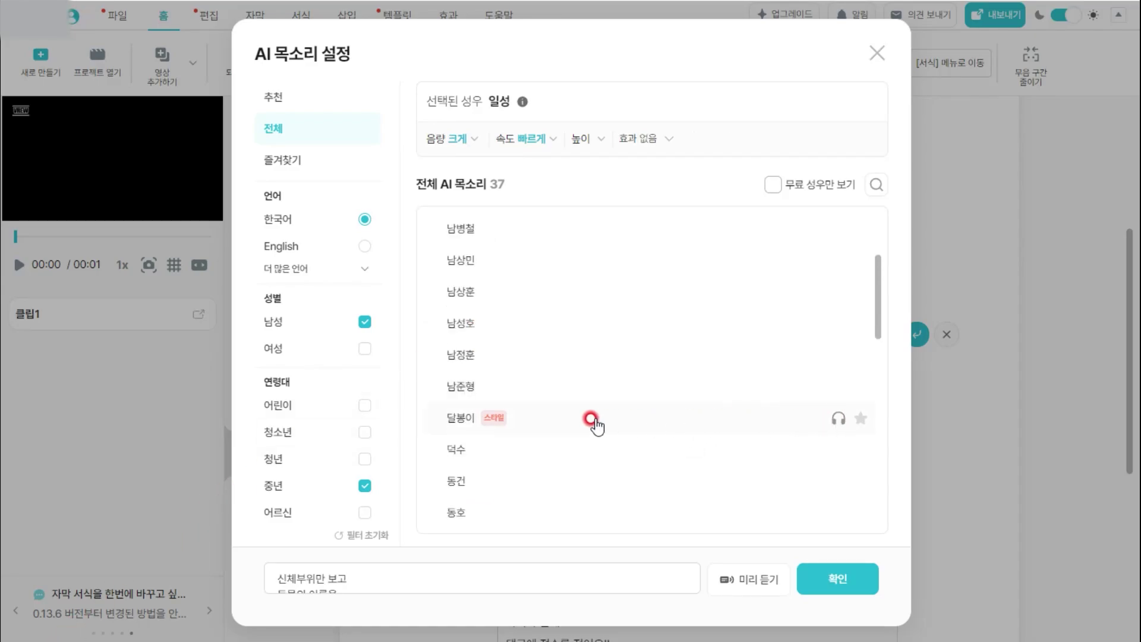
{"action": "left_click", "coordinate": [530, 421]}
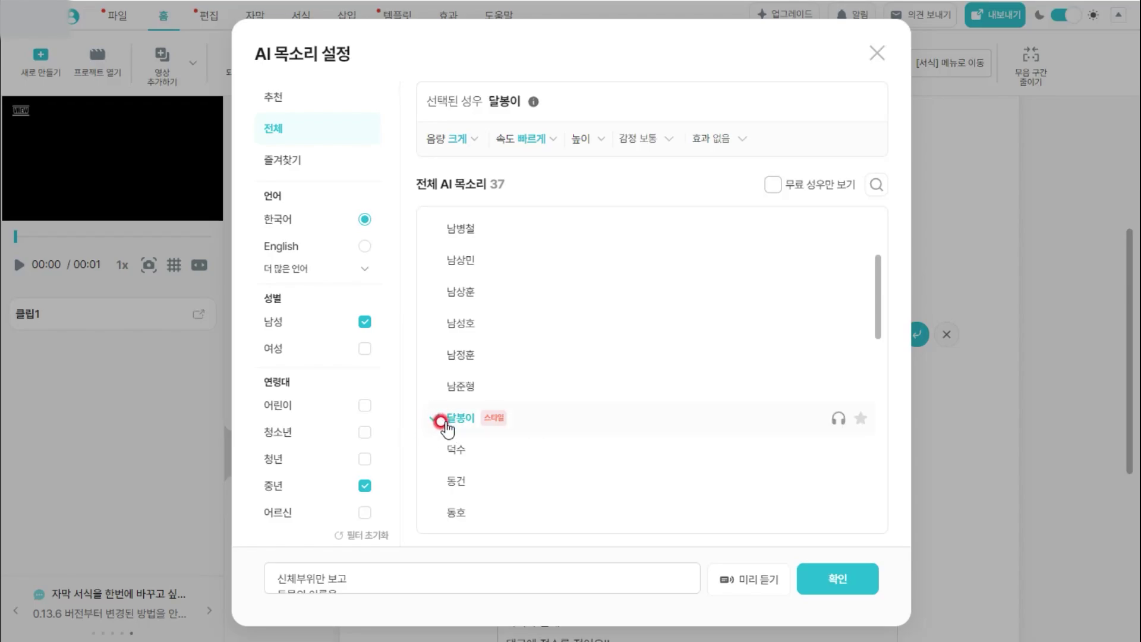
{"action": "left_click", "coordinate": [840, 575]}
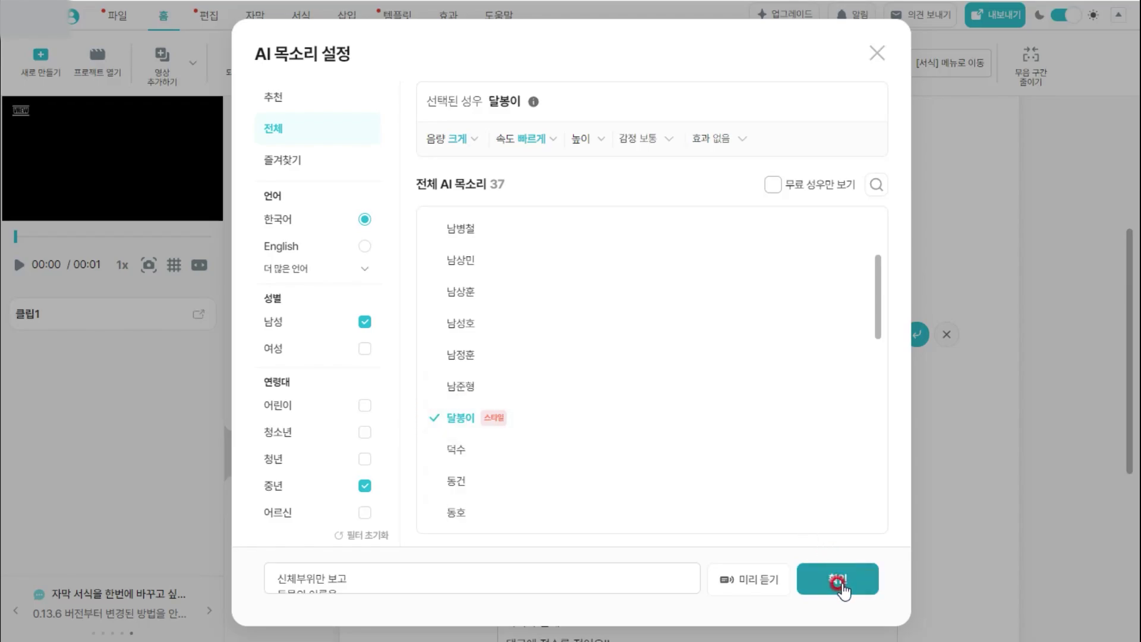
Adjust the 달봉이 voice's speed further toward 빠르게, then generate the narration clips and play the opening ones.
{"action": "left_click", "coordinate": [543, 144]}
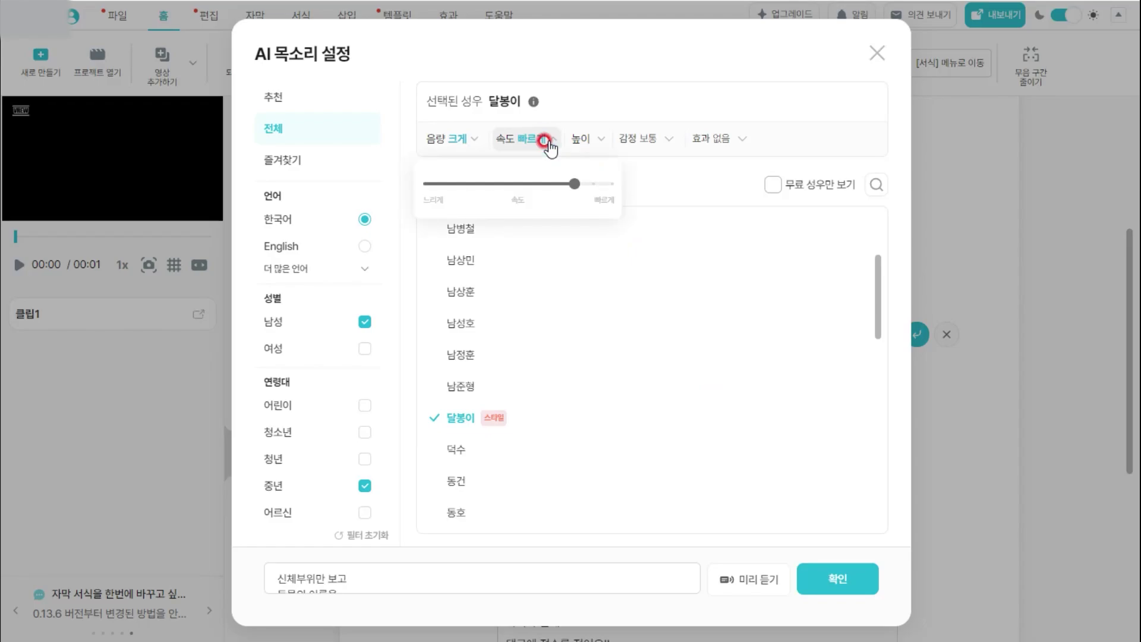
{"action": "left_click", "coordinate": [572, 187]}
{"action": "left_click", "coordinate": [588, 185]}
{"action": "left_click", "coordinate": [846, 584]}
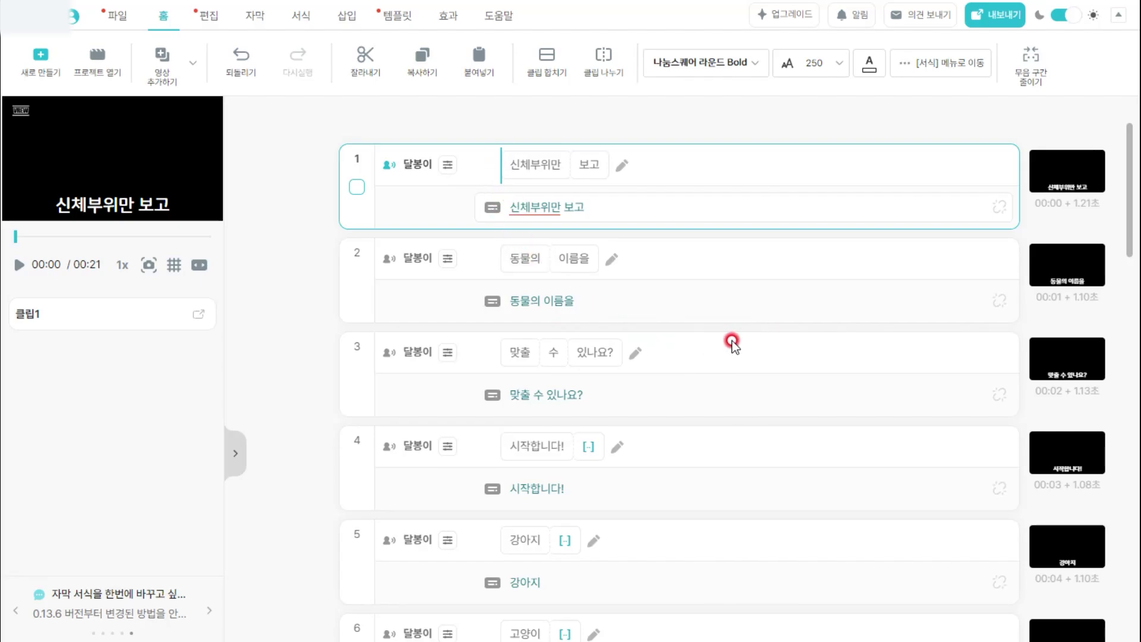
{"action": "key", "text": "space"}
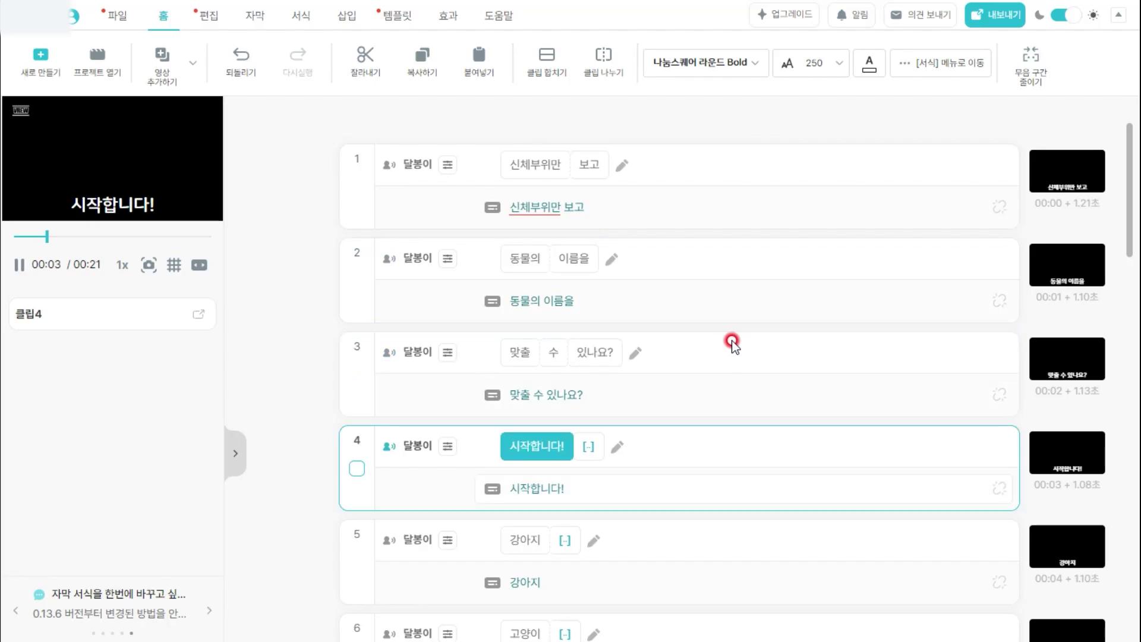
{"action": "key", "text": "space"}
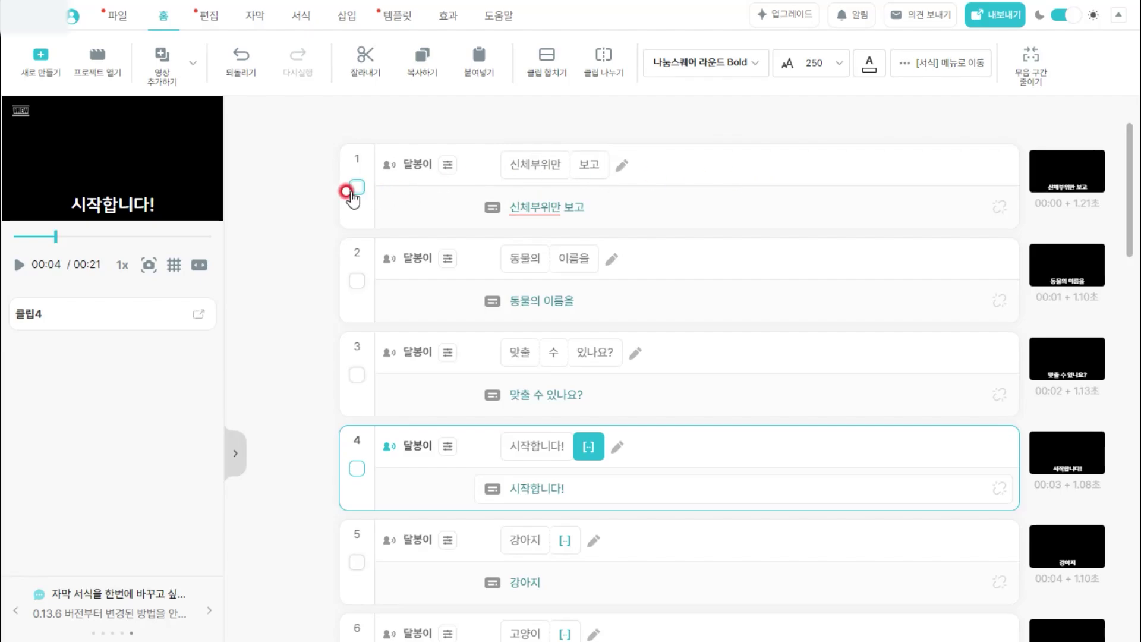
Try other male voices such as 덕수, 동호 and 무성 for the first two narration clips.
{"action": "left_click", "coordinate": [357, 187]}
{"action": "left_click", "coordinate": [355, 277]}
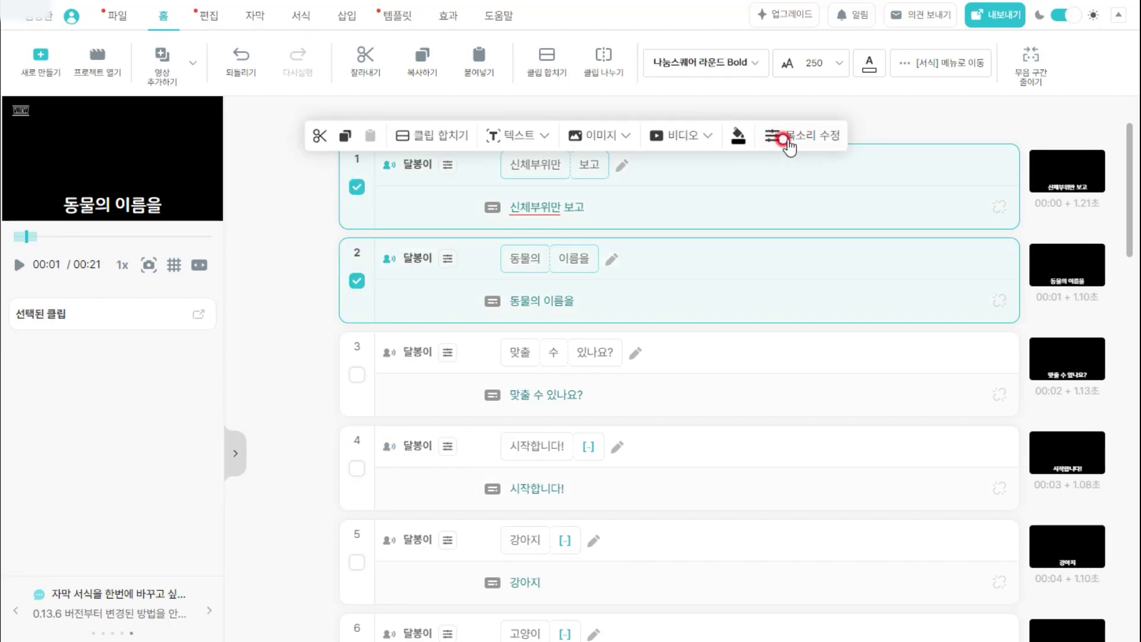
{"action": "left_click", "coordinate": [784, 141]}
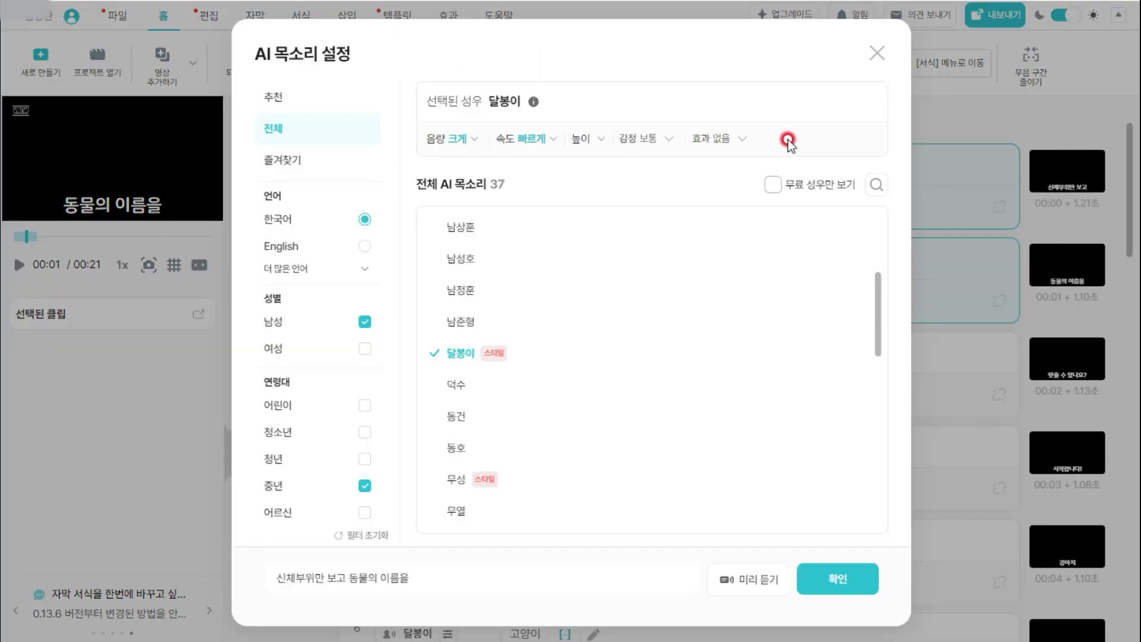
{"action": "left_click", "coordinate": [468, 326]}
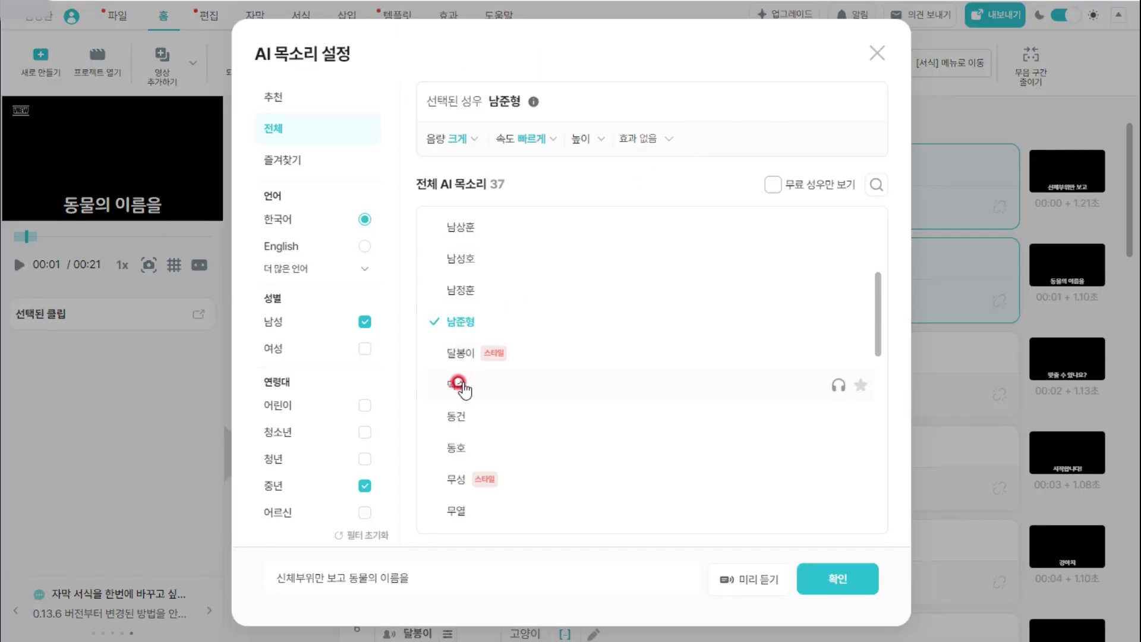
{"action": "left_click", "coordinate": [458, 385]}
{"action": "left_click", "coordinate": [455, 449]}
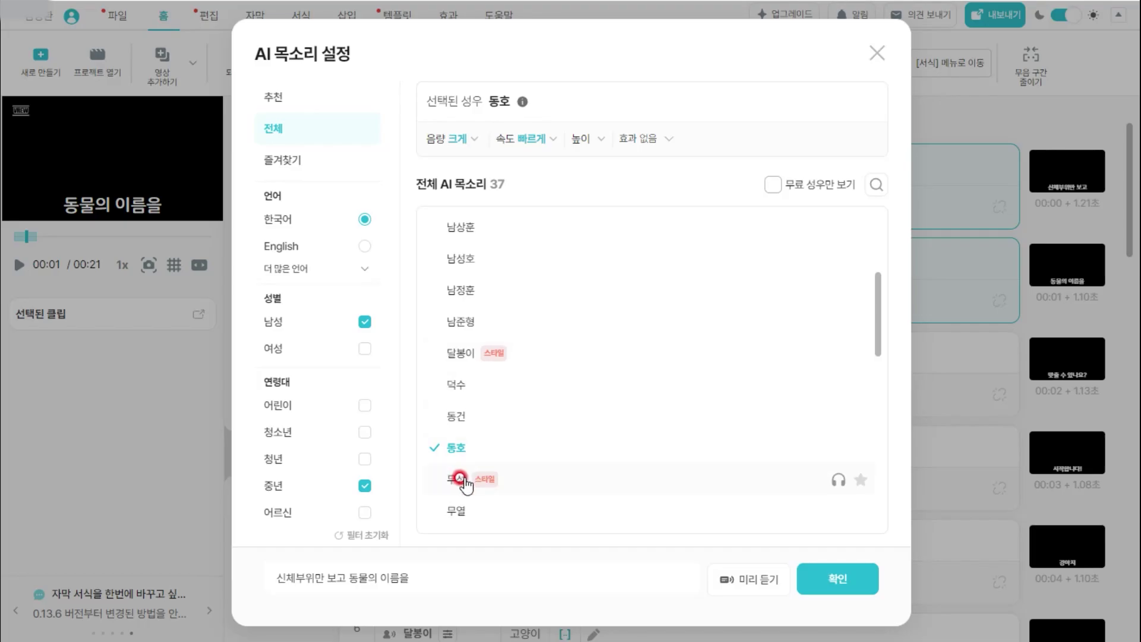
{"action": "left_click", "coordinate": [457, 478]}
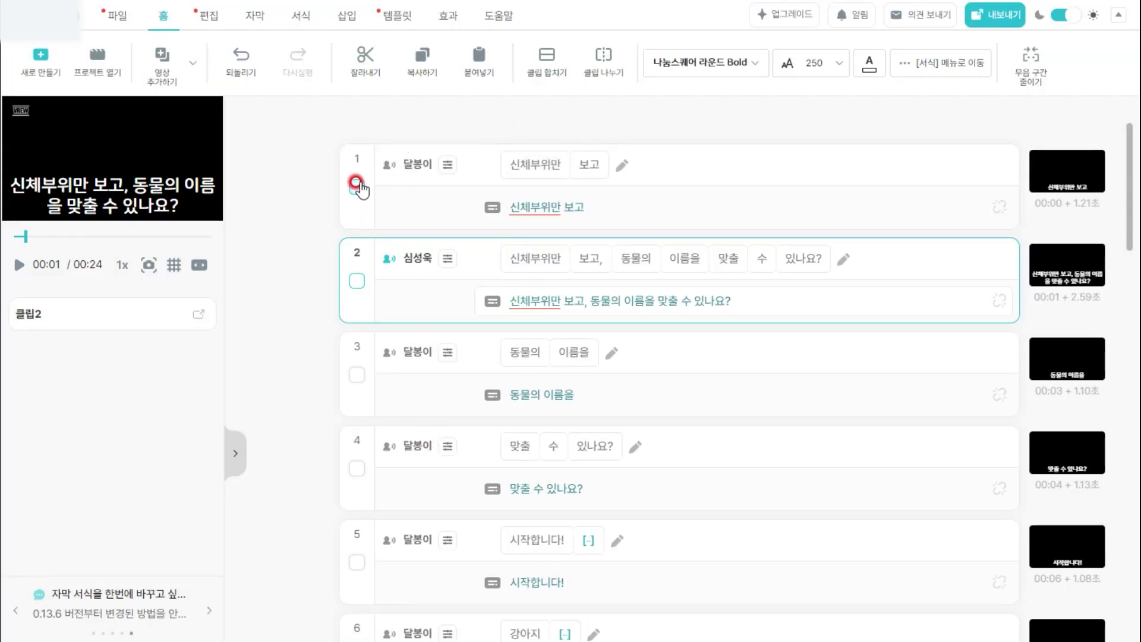
Delete the first 달봉이 clip, 신체부위만 보고, and play the full-sentence question clip that follows it.
{"action": "left_click", "coordinate": [358, 188]}
{"action": "key", "text": "Delete"}
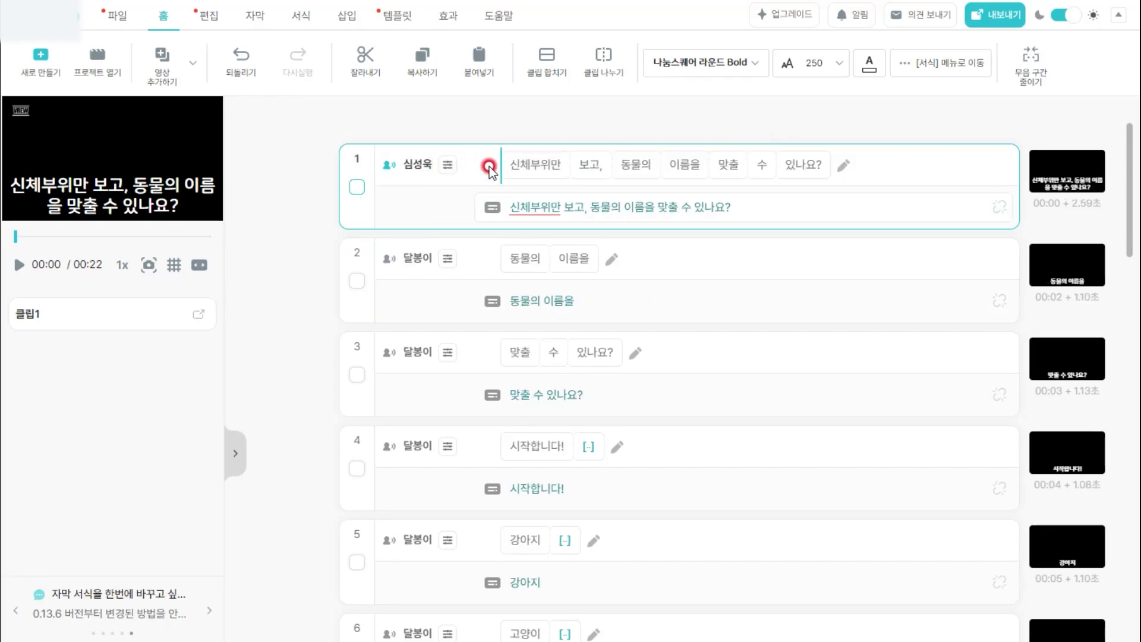
{"action": "key", "text": "Tab"}
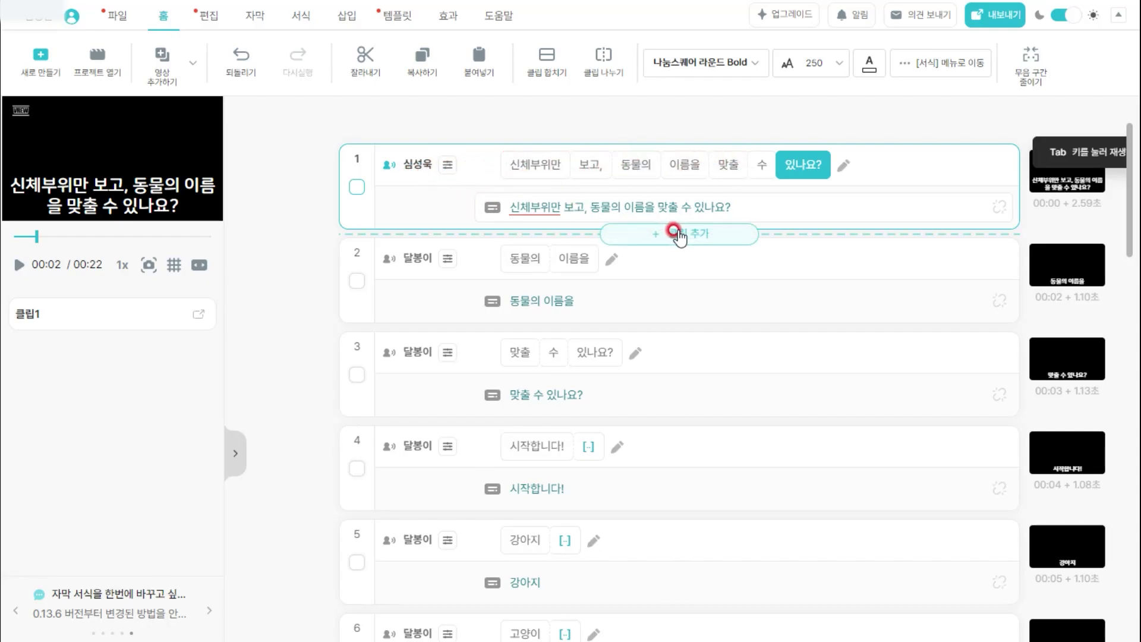
Insert AI voice clips below the first question clip with the lines 시작합니다!, 강아지, 고양이 and 호랑이, and generate them.
{"action": "left_click", "coordinate": [683, 238]}
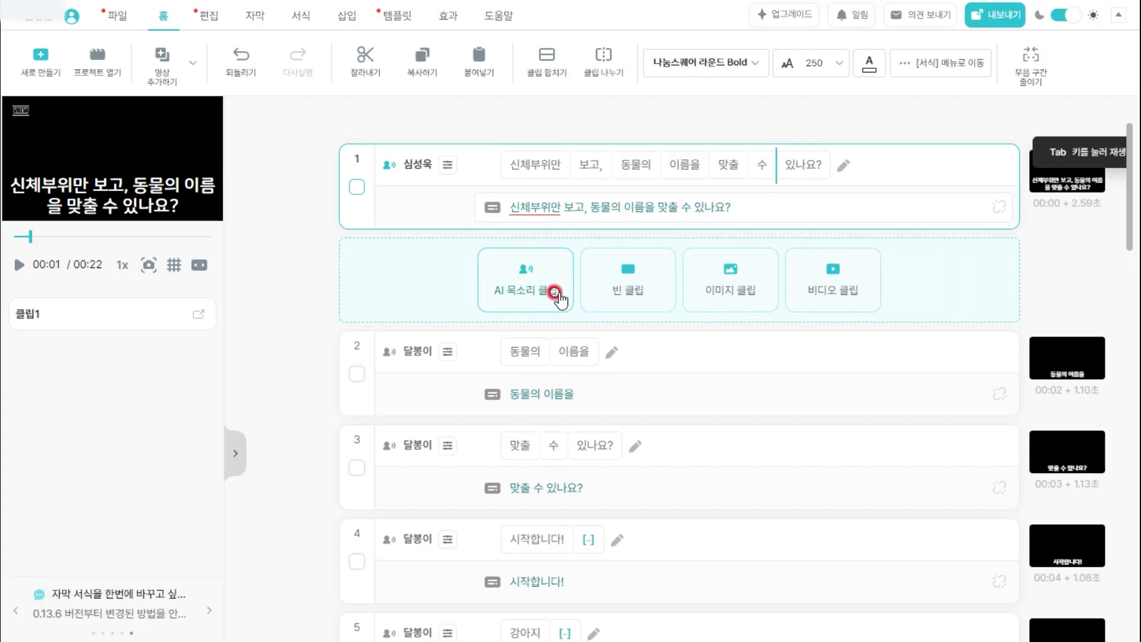
{"action": "left_click", "coordinate": [539, 297]}
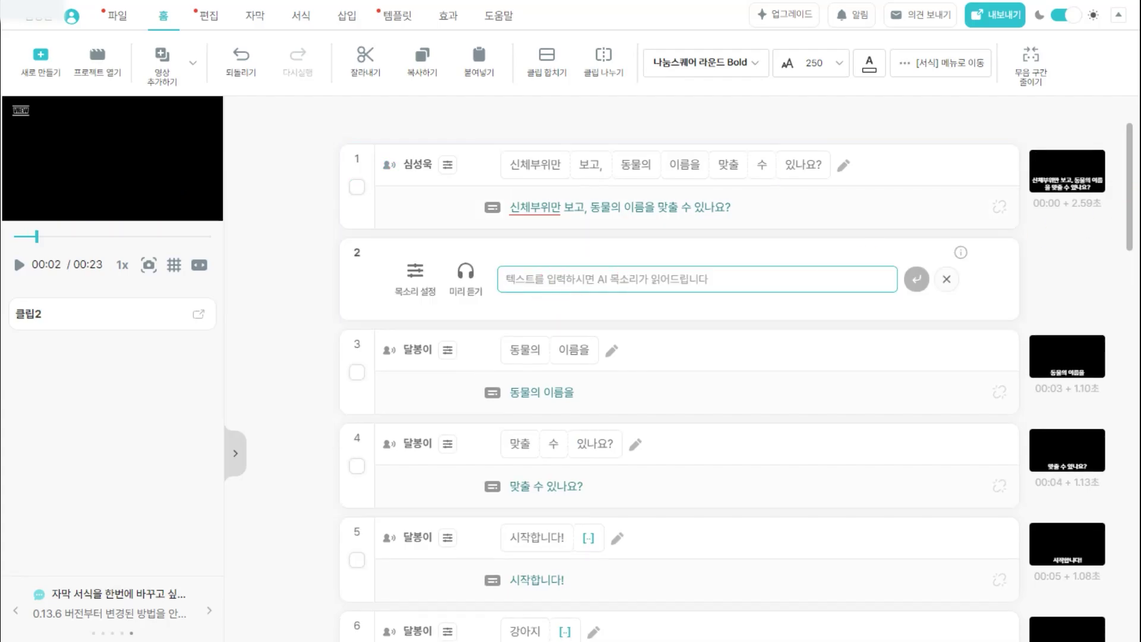
{"action": "type", "text": "시작합니다!  강아지  고양이  호랑이"}
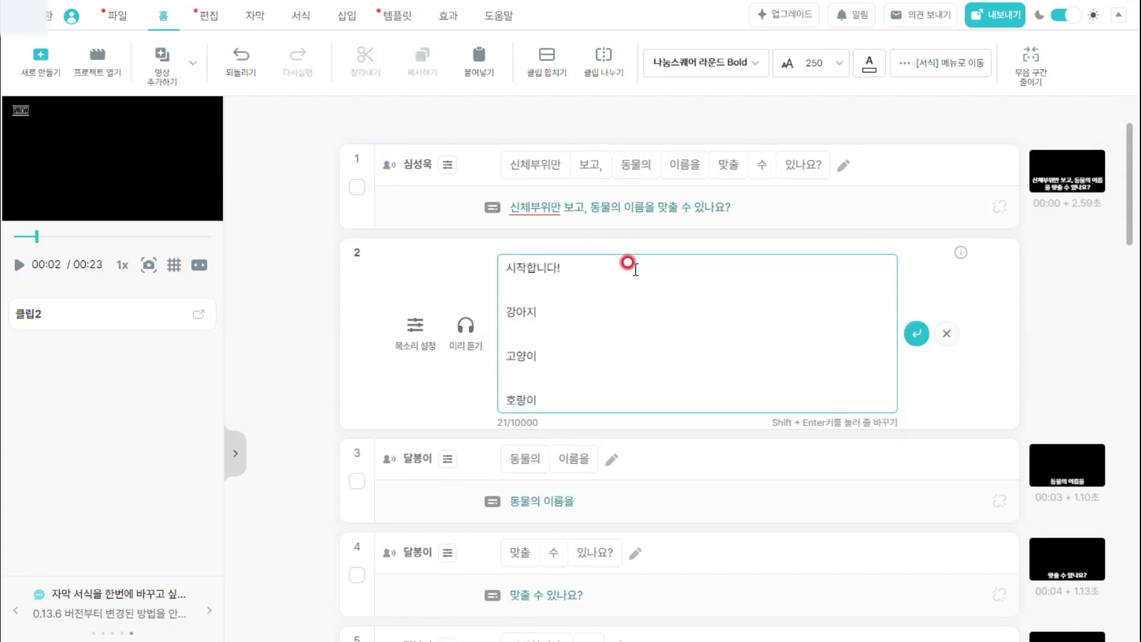
{"action": "key", "text": "Return"}
Delete all remaining 달봉이 clips, from 동물의 이름을 through the final 문어 clip.
{"action": "scroll", "coordinate": [394, 387], "scroll_direction": "down", "scroll_amount": 12}
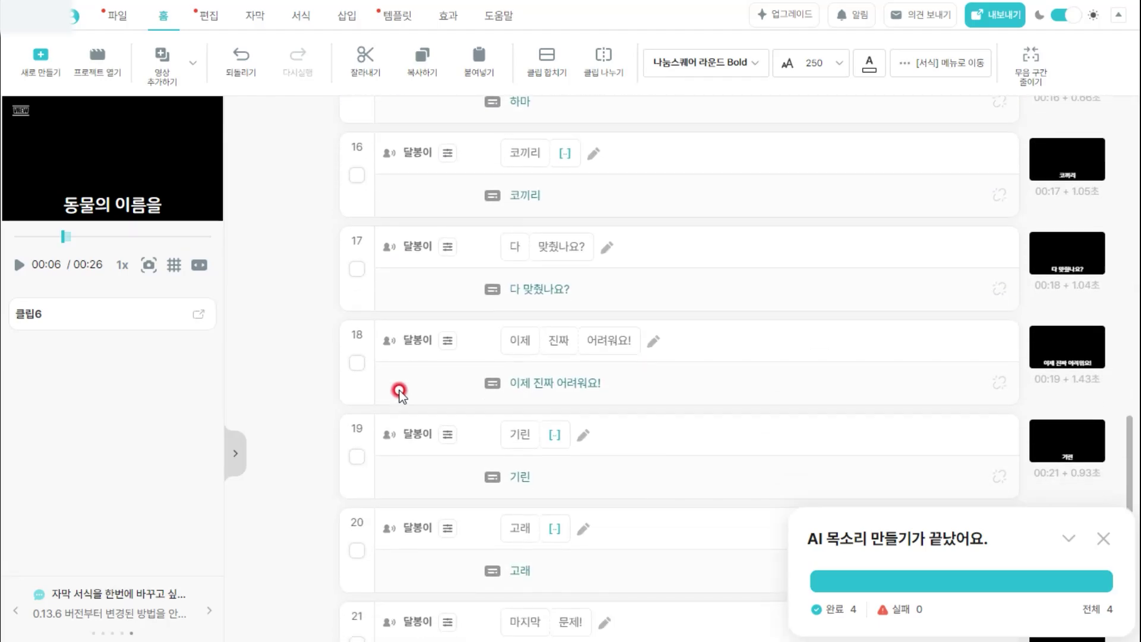
{"action": "scroll", "coordinate": [399, 392], "scroll_direction": "down", "scroll_amount": 6}
{"action": "left_click", "coordinate": [356, 401], "text": "shift"}
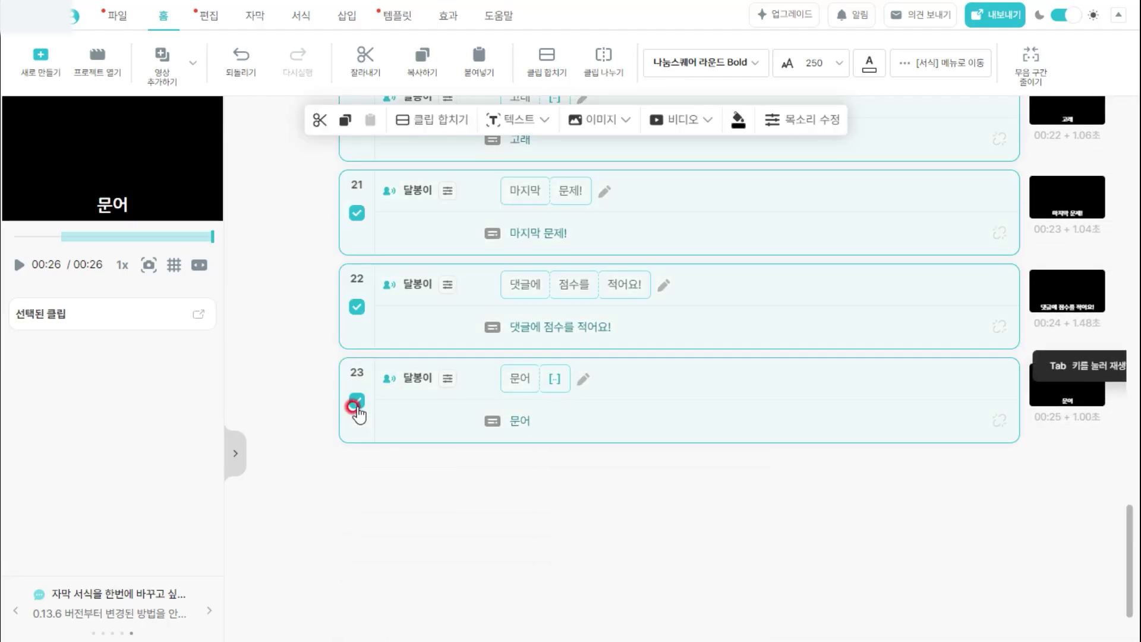
{"action": "key", "text": "Delete"}
Play the new narration clips from 시작합니다! through 호랑이.
{"action": "scroll", "coordinate": [504, 438], "scroll_direction": "up", "scroll_amount": 2}
{"action": "left_click", "coordinate": [497, 180]}
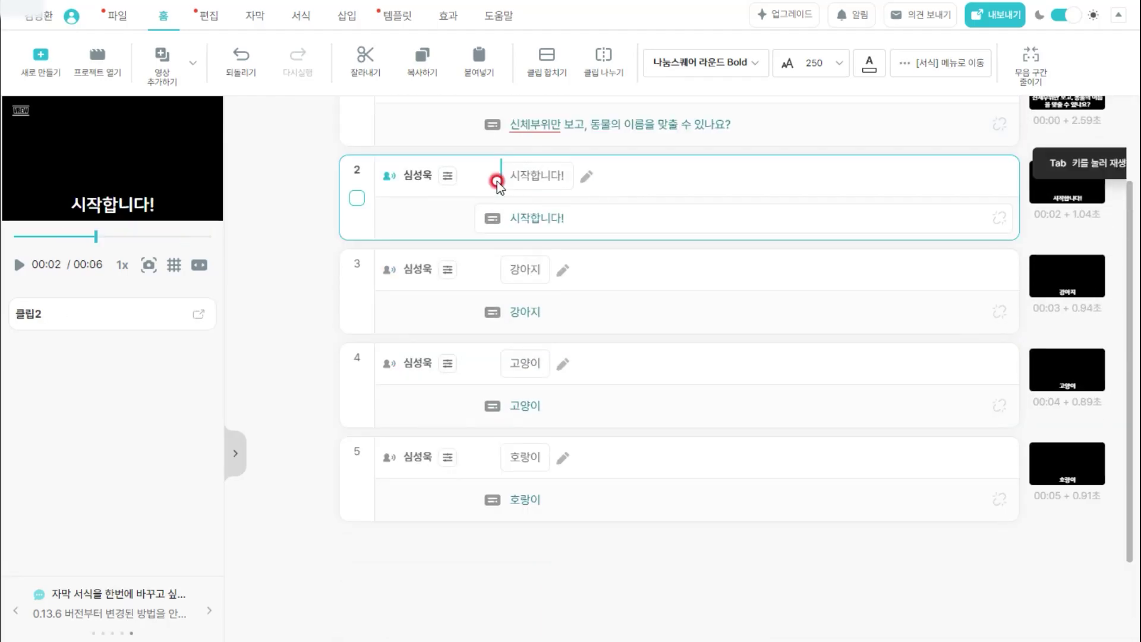
{"action": "key", "text": "Tab"}
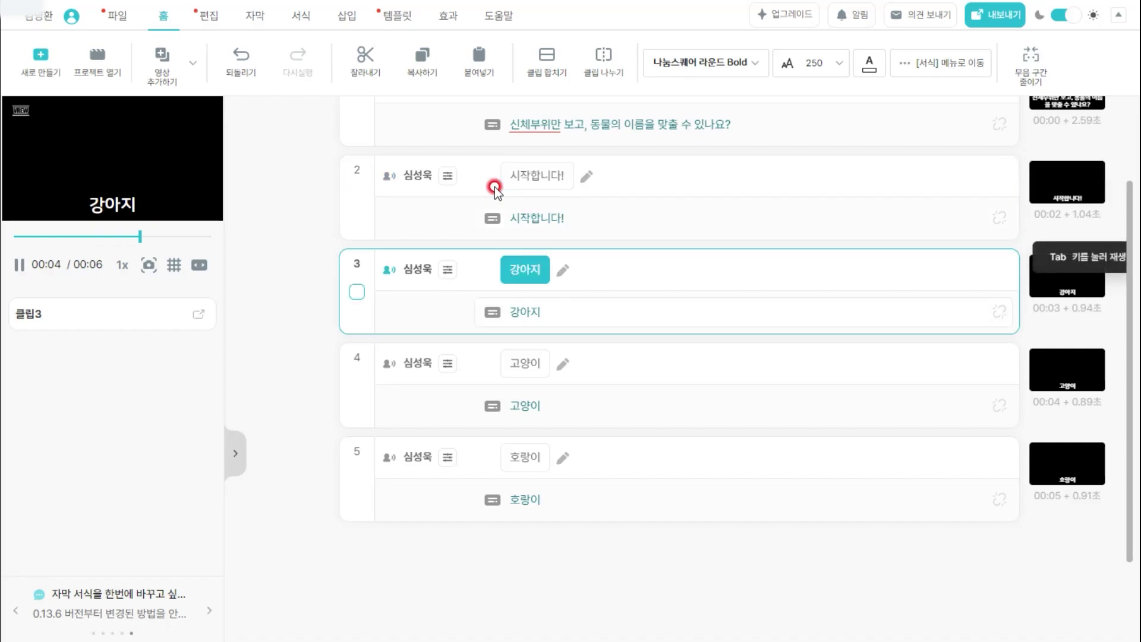
Add an AI voice clip after 호랑이 and paste in the remaining script, starting with 앞에 3문제는 너무 쉬었나요?
{"action": "left_click", "coordinate": [709, 531]}
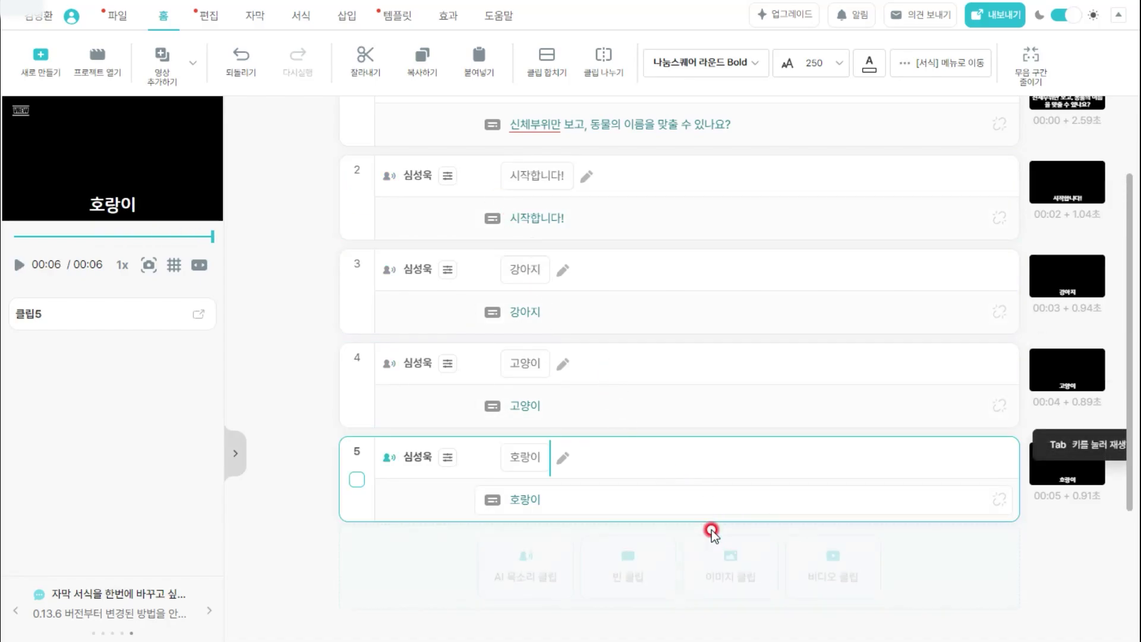
{"action": "scroll", "coordinate": [801, 510], "scroll_direction": "down", "scroll_amount": 2}
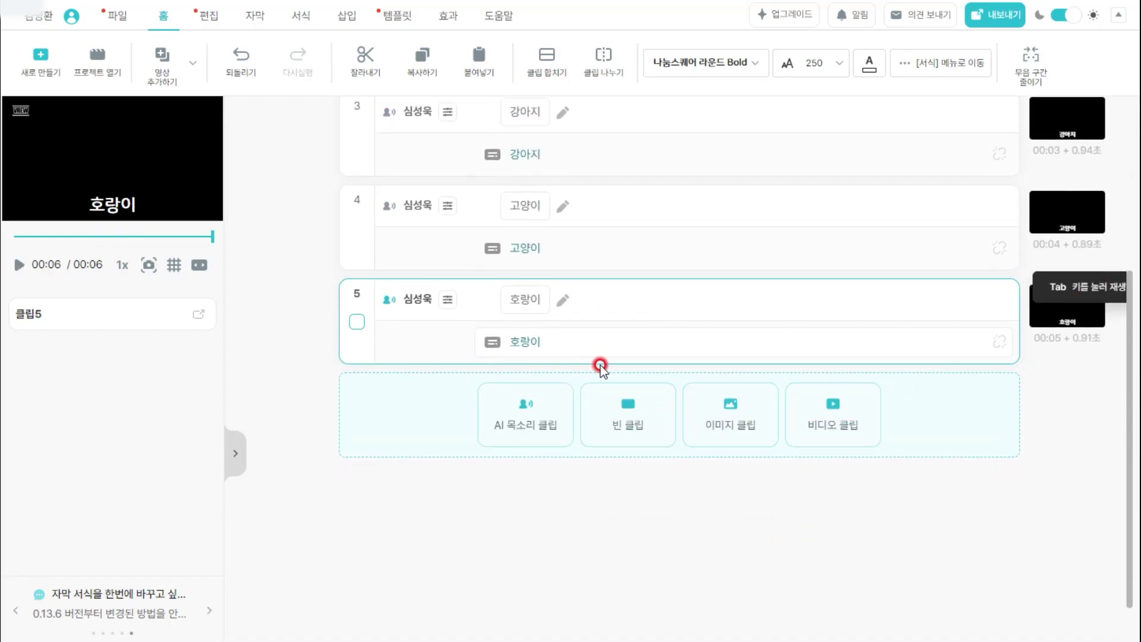
{"action": "left_click", "coordinate": [544, 431]}
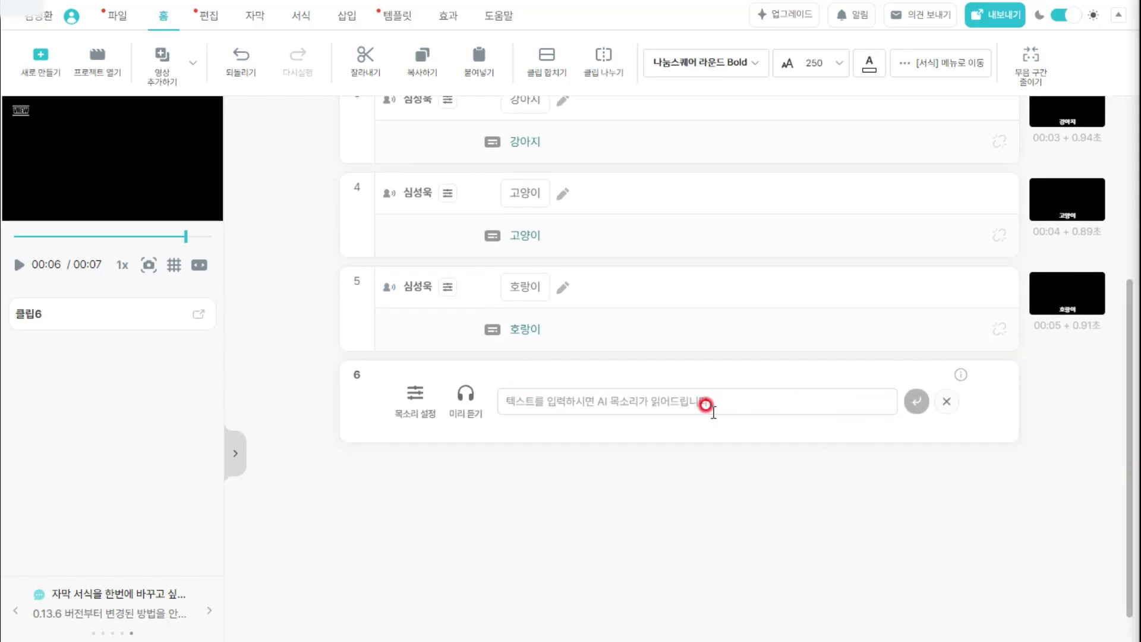
{"action": "left_click", "coordinate": [606, 399]}
{"action": "key", "text": "ctrl+v"}
Join the pasted two-line sentences into single lines: the 앞에 3문제는, 다 맞췄나요? and 마지막 문제!! lines with their following lines.
{"action": "scroll", "coordinate": [588, 401], "scroll_direction": "up", "scroll_amount": 2}
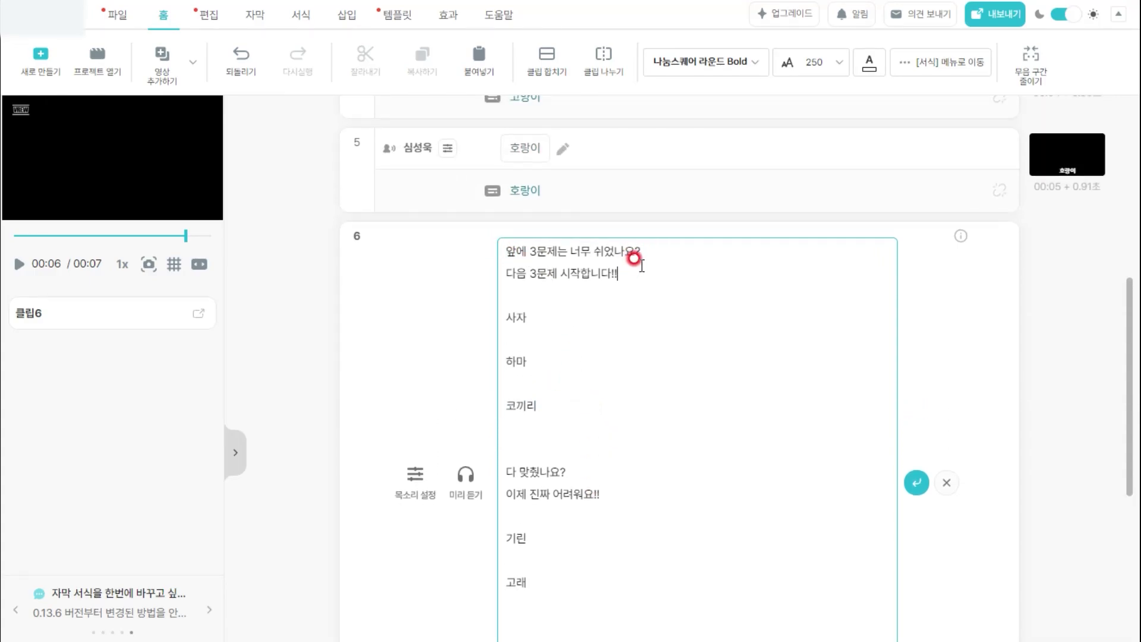
{"action": "left_click", "coordinate": [651, 248]}
{"action": "key", "text": "Delete"}
{"action": "scroll", "coordinate": [652, 255], "scroll_direction": "down", "scroll_amount": 3}
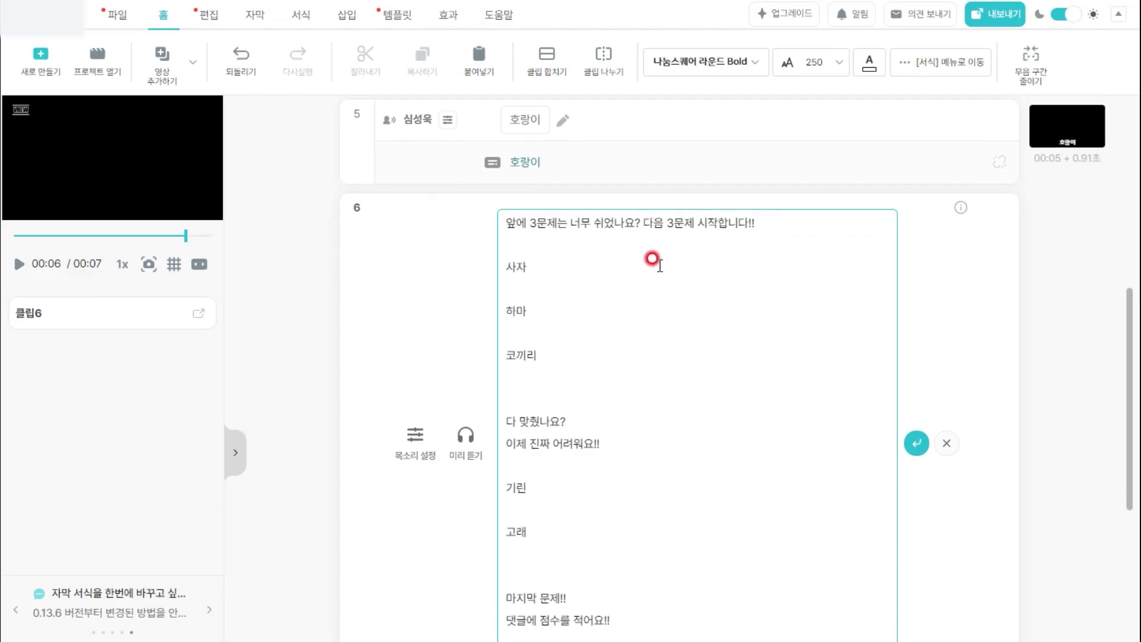
{"action": "left_click", "coordinate": [600, 286]}
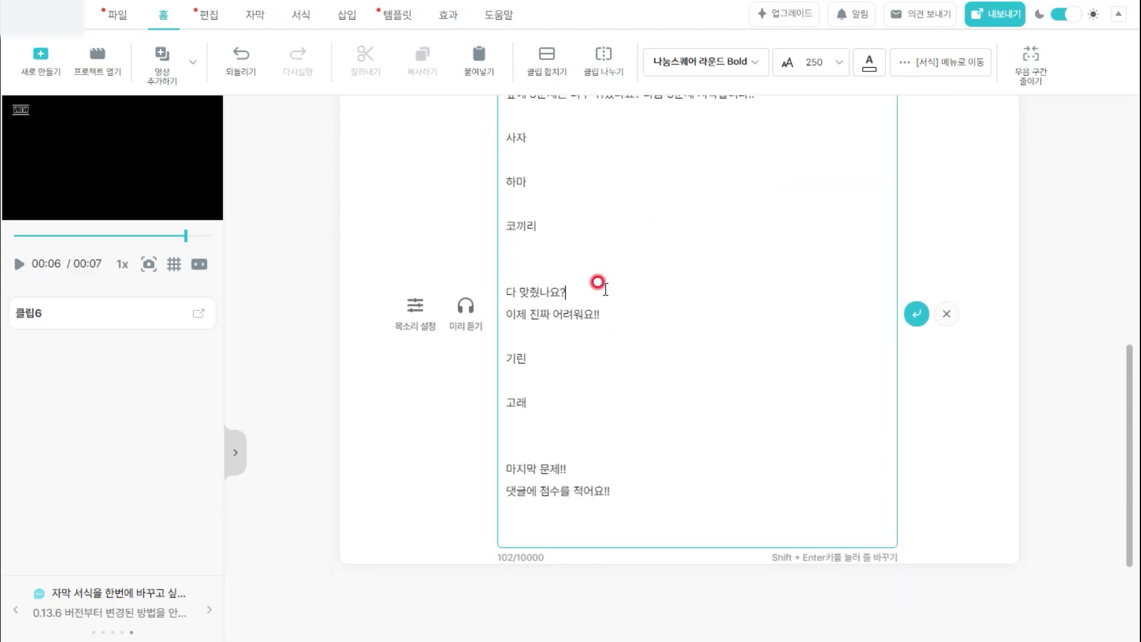
{"action": "key", "text": "Delete"}
{"action": "scroll", "coordinate": [584, 336], "scroll_direction": "down", "scroll_amount": 2}
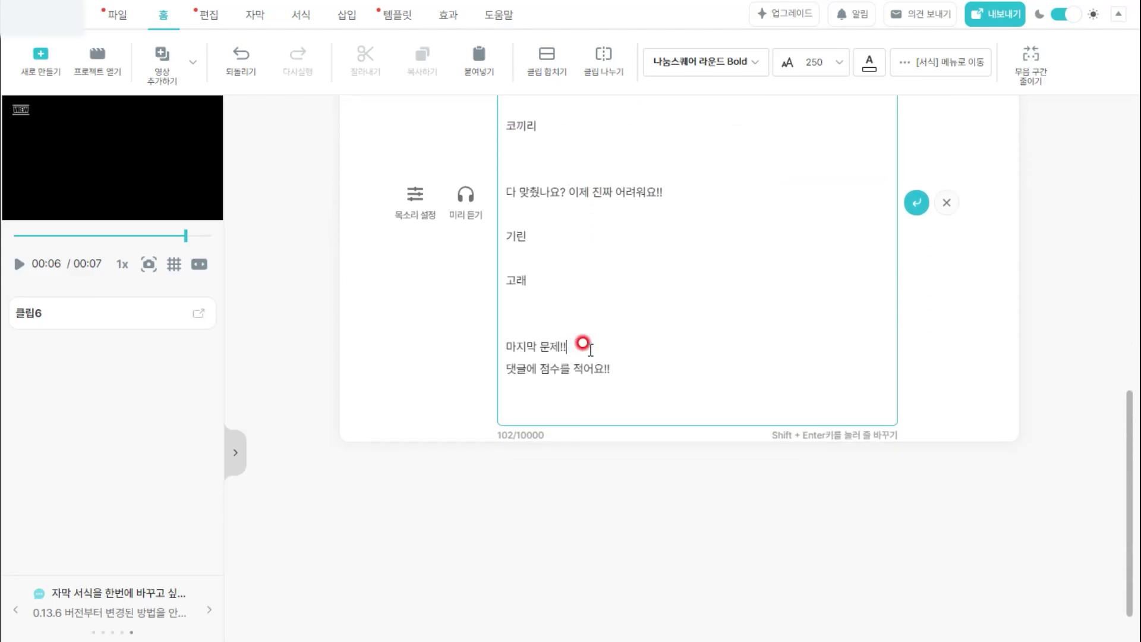
{"action": "left_click", "coordinate": [583, 343]}
{"action": "key", "text": "Delete"}
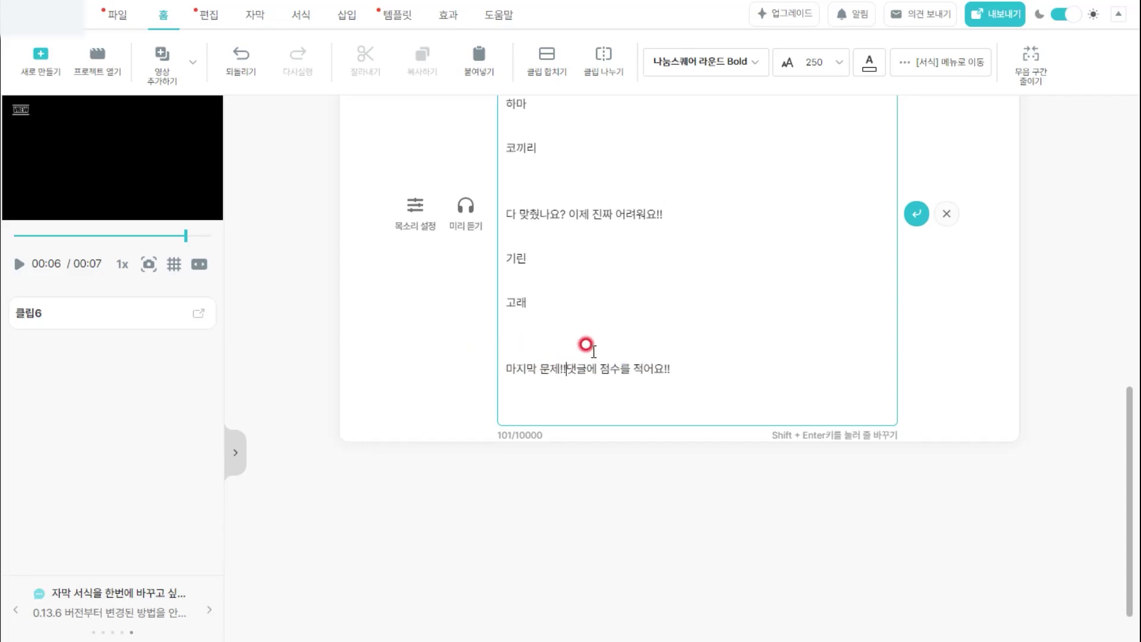
Review the joined script lines and generate the AI voice clips from them.
{"action": "left_click_drag", "start_coordinate": [499, 361], "coordinate": [670, 364]}
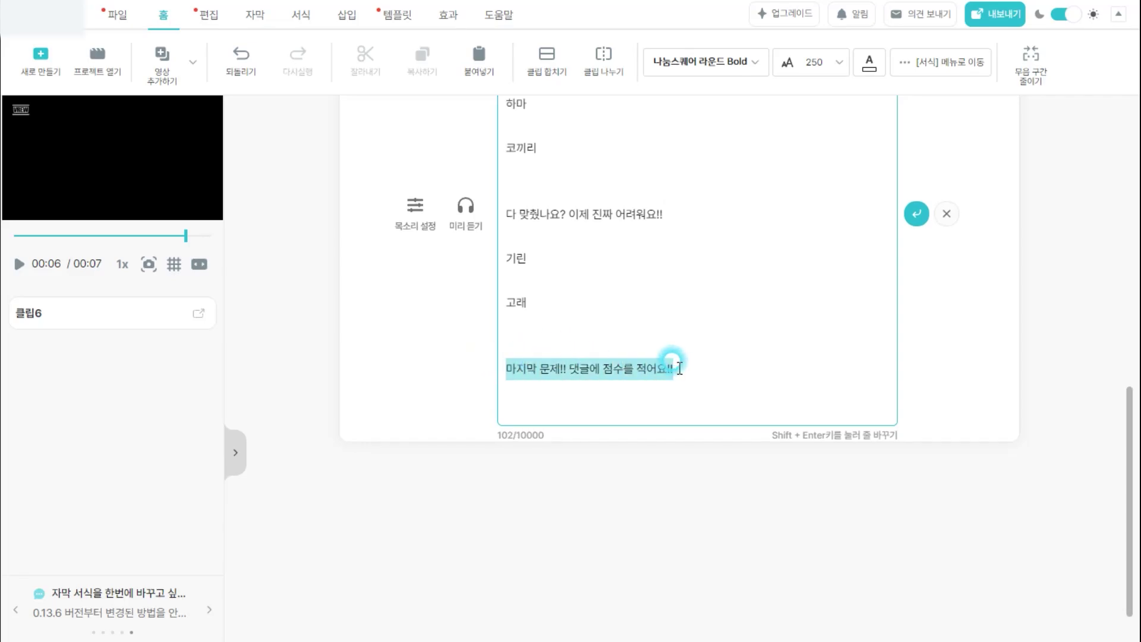
{"action": "scroll", "coordinate": [665, 367], "scroll_direction": "up", "scroll_amount": 6}
{"action": "scroll", "coordinate": [659, 370], "scroll_direction": "down", "scroll_amount": 5}
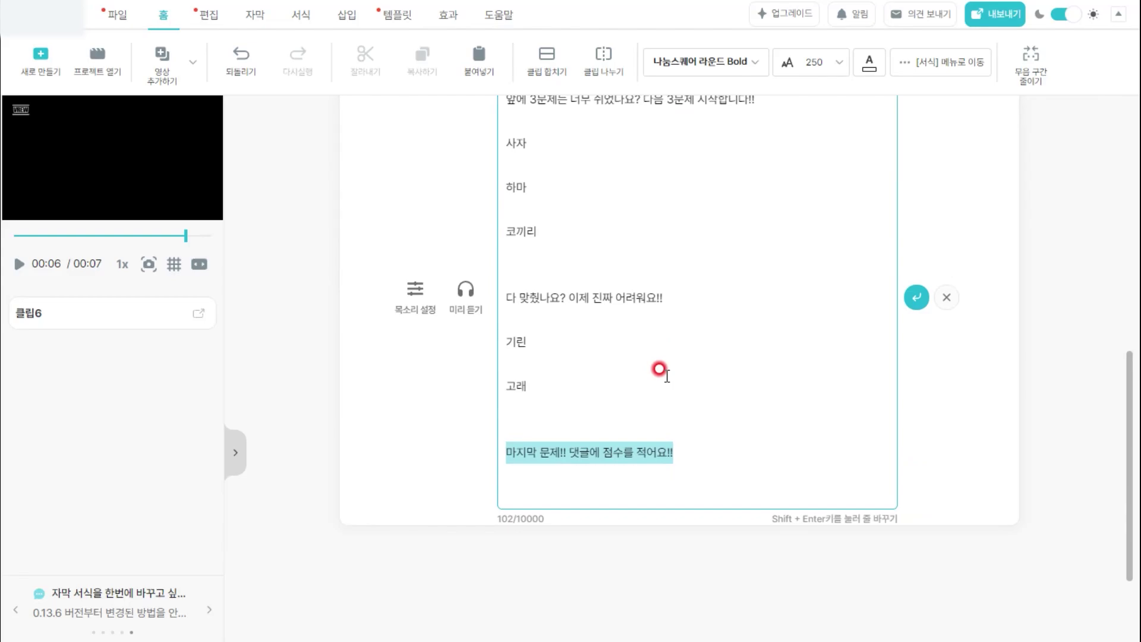
{"action": "left_click", "coordinate": [916, 294]}
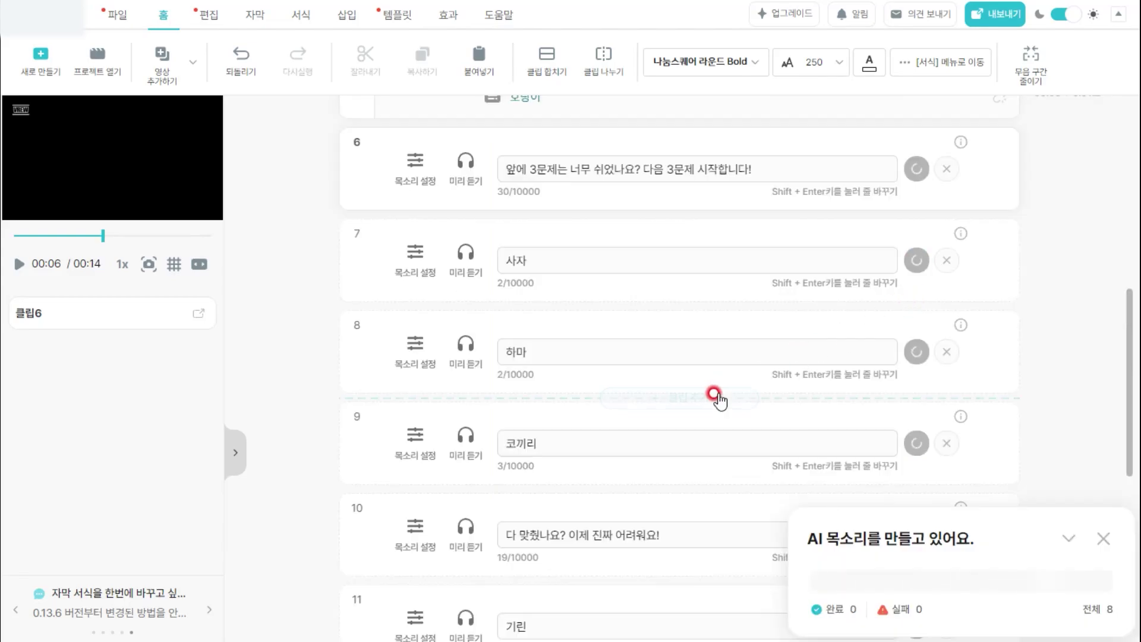
Play the narration from the first clip through the 앞에 3문제는 너무 쉬었나요? clip.
{"action": "scroll", "coordinate": [715, 395], "scroll_direction": "down", "scroll_amount": 5}
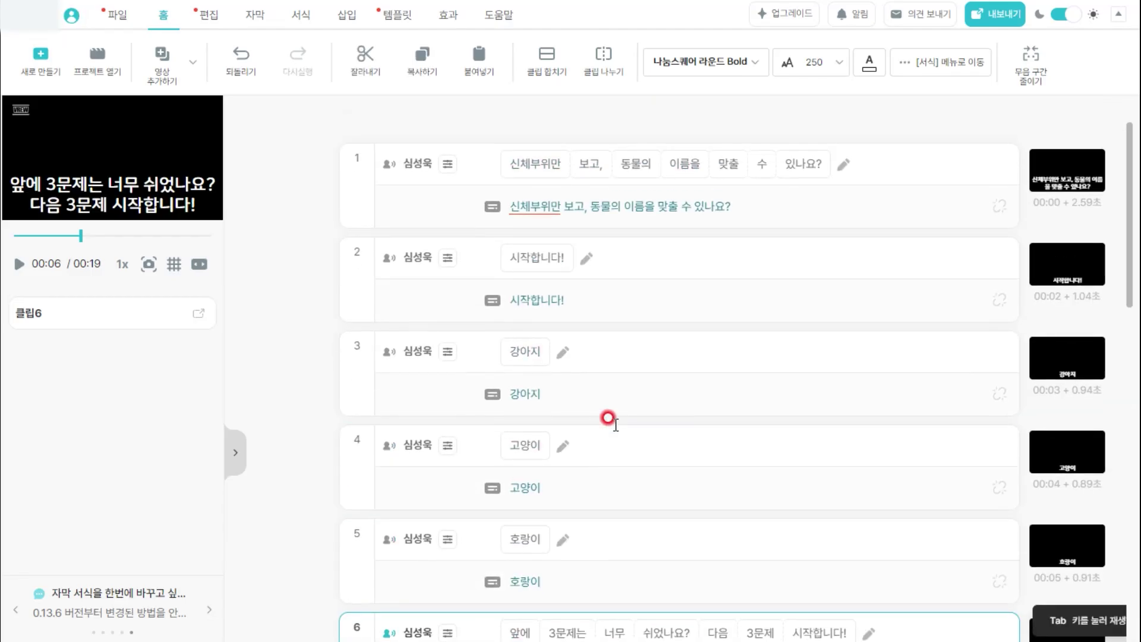
{"action": "left_click", "coordinate": [493, 167]}
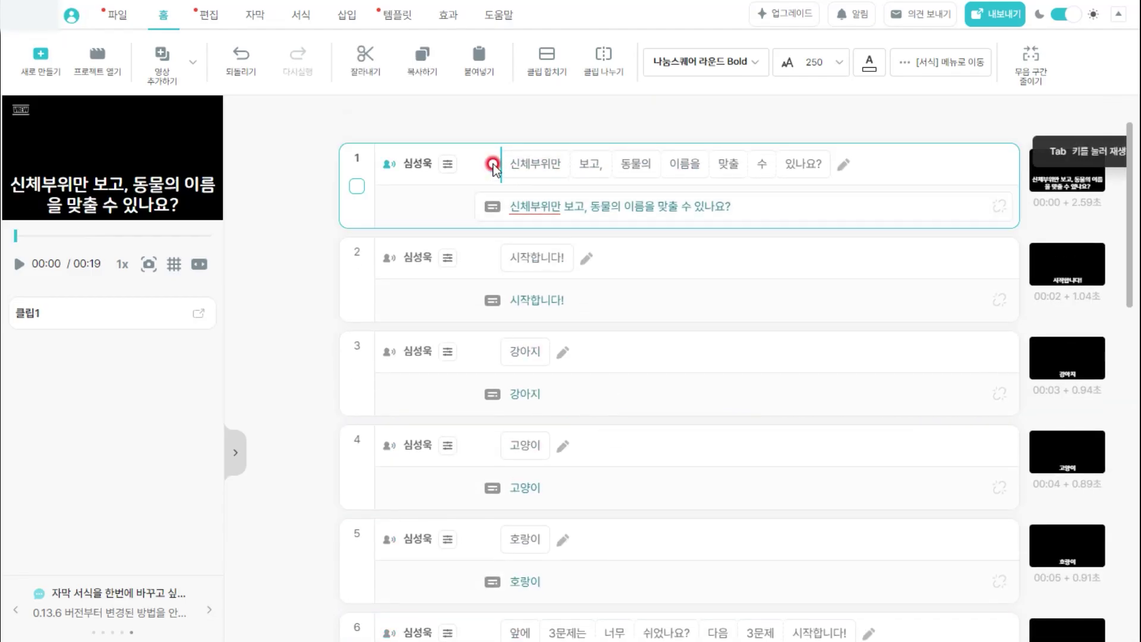
{"action": "key", "text": "Tab"}
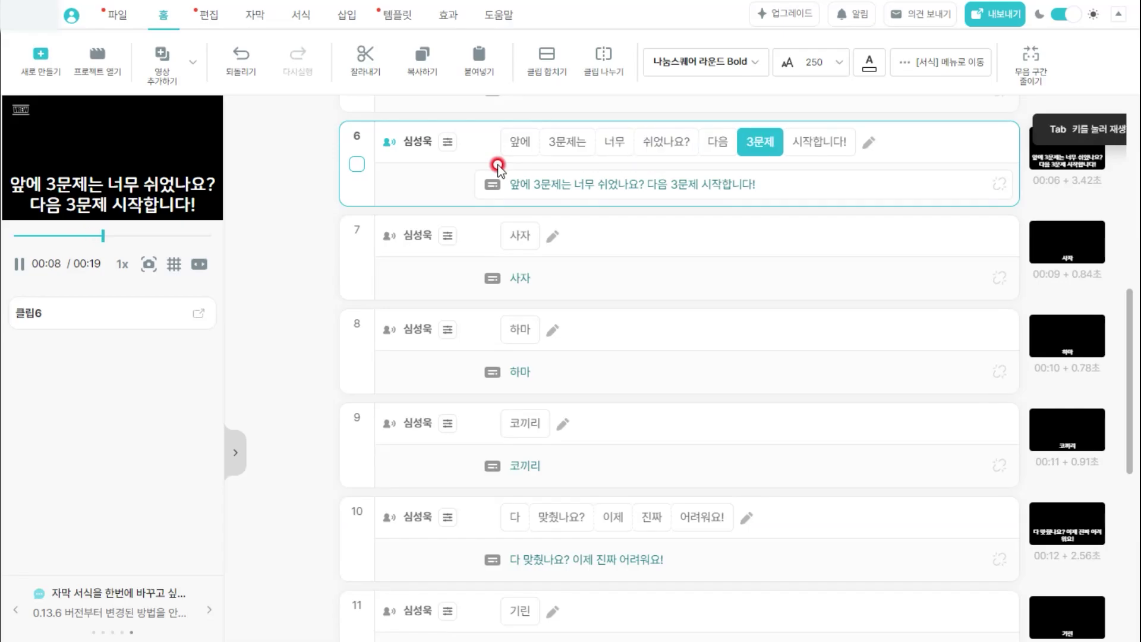
{"action": "key", "text": "Tab"}
Add an AI voice clip below the 앞에 3문제는 clip and fill it with a copy of that clip's text.
{"action": "left_click_drag", "start_coordinate": [761, 404], "coordinate": [505, 411]}
{"action": "key", "text": "ctrl+c"}
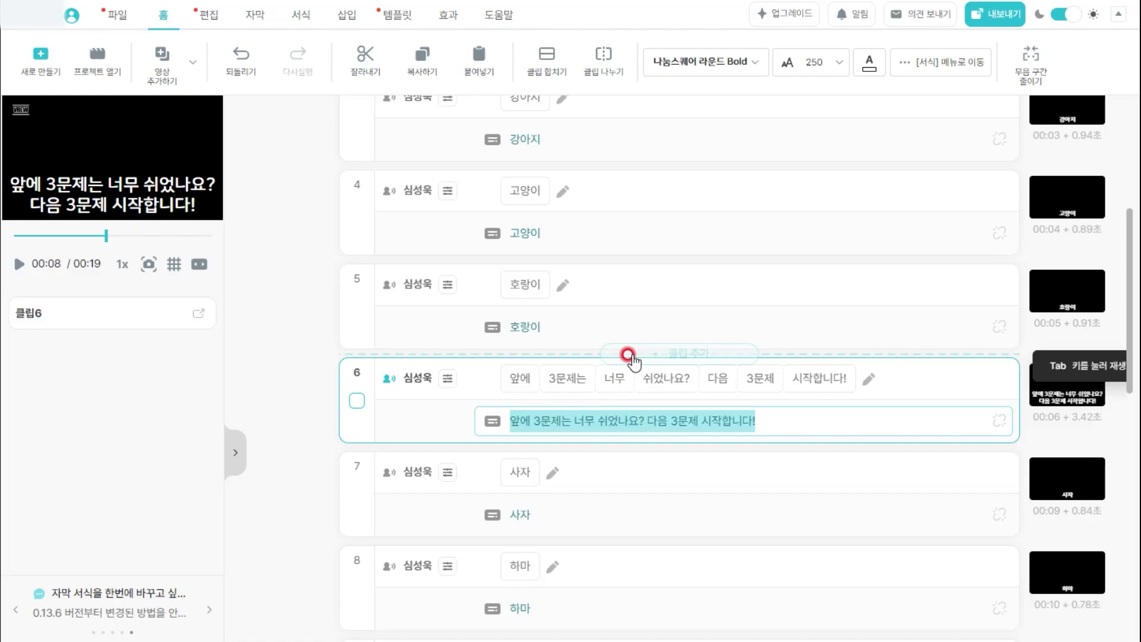
{"action": "left_click", "coordinate": [639, 424]}
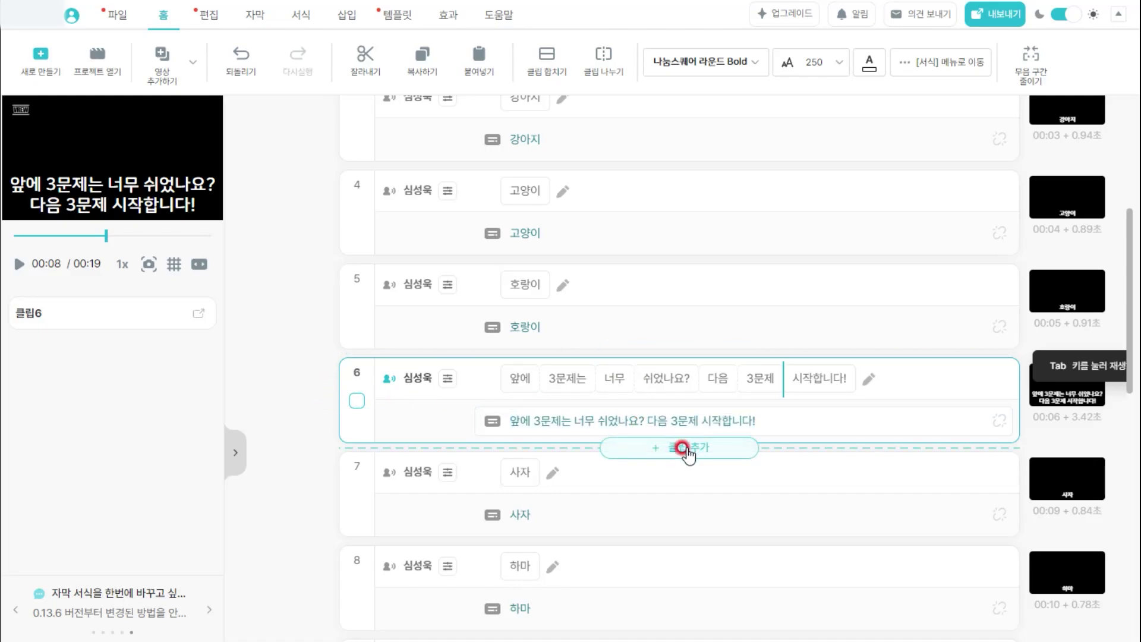
{"action": "left_click", "coordinate": [683, 448]}
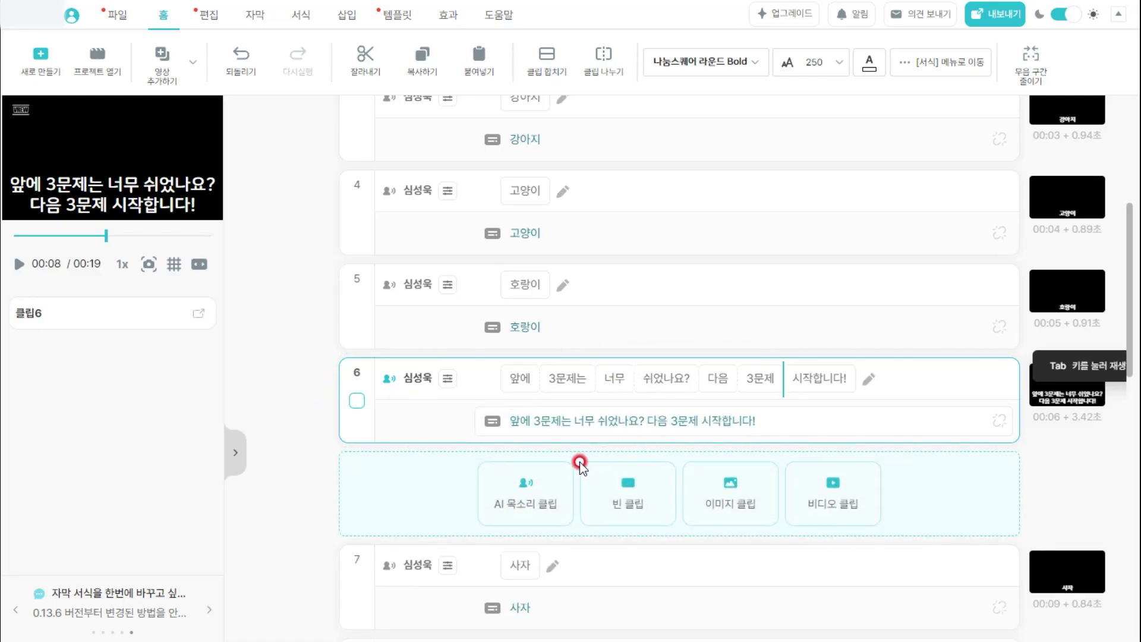
{"action": "left_click", "coordinate": [537, 505]}
{"action": "key", "text": "ctrl+v"}
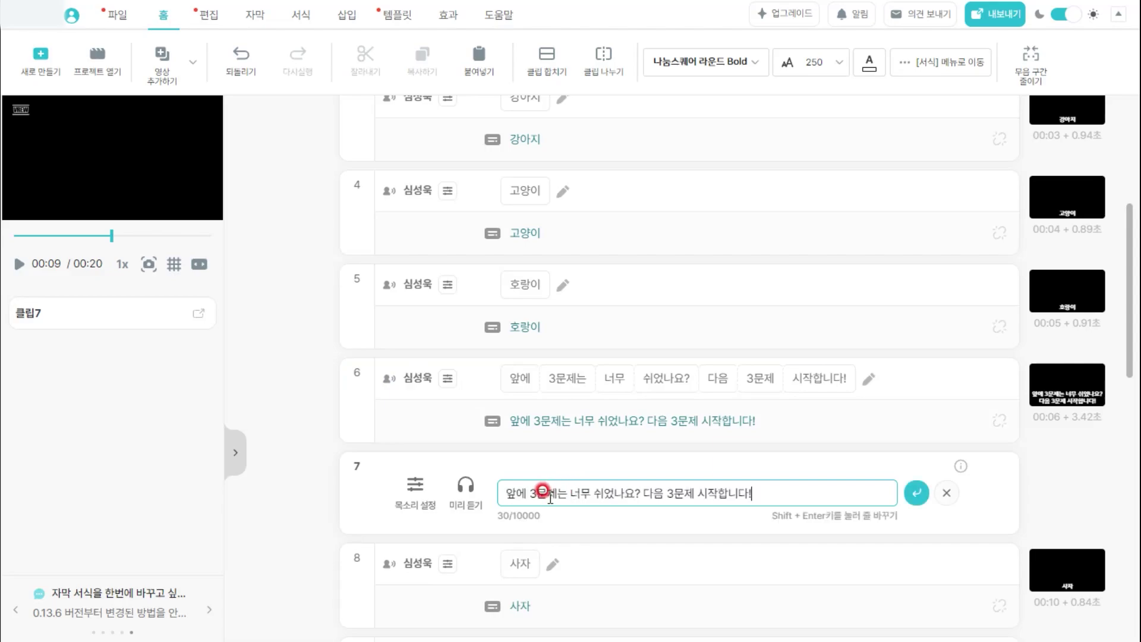
Reword both 3문제 to 세 문제 in the new clip's text and generate its voice.
{"action": "key", "text": "BackSpace"}
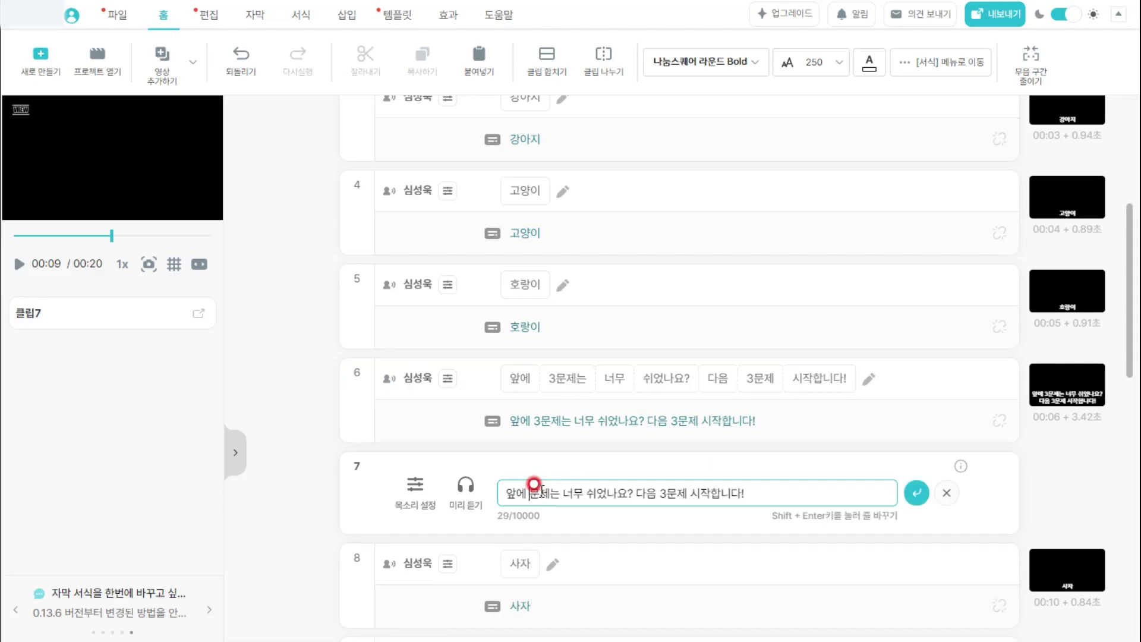
{"action": "type", "text": "세"}
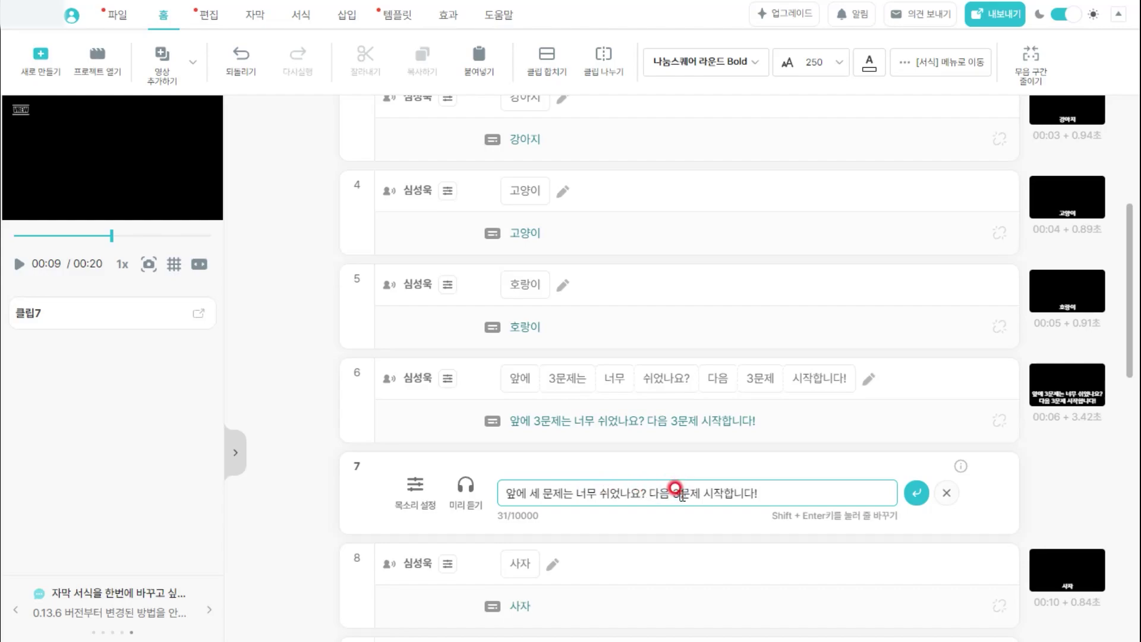
{"action": "key", "text": "BackSpace"}
{"action": "type", "text": "세"}
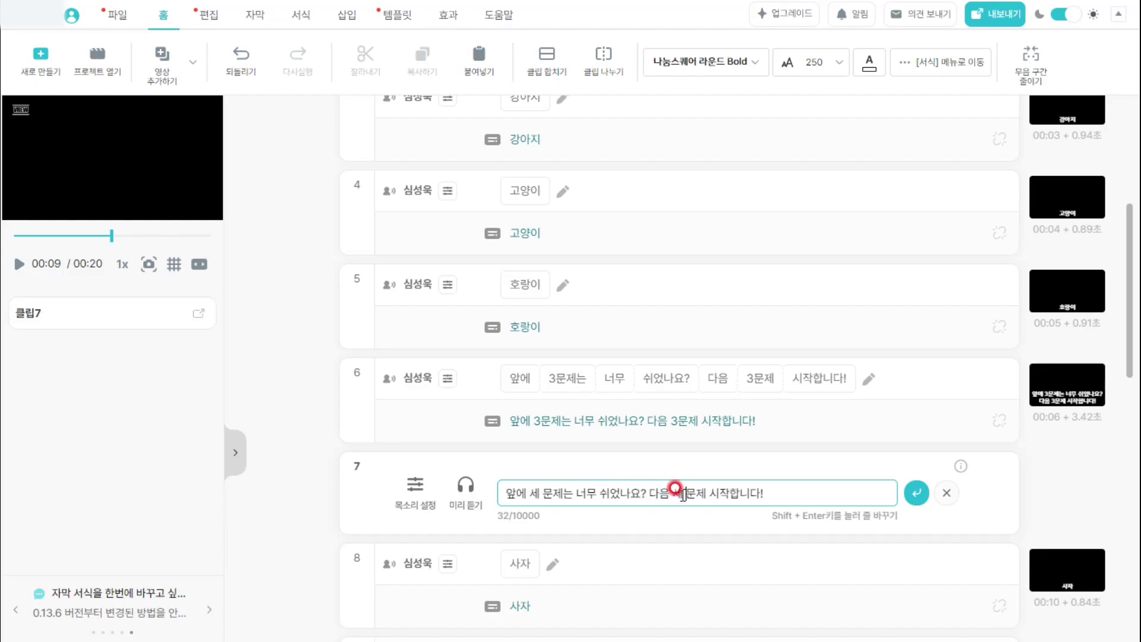
{"action": "left_click", "coordinate": [917, 493]}
Play the new 세 문제 clip and delete the older 3문제 clip above it.
{"action": "left_click", "coordinate": [497, 473]}
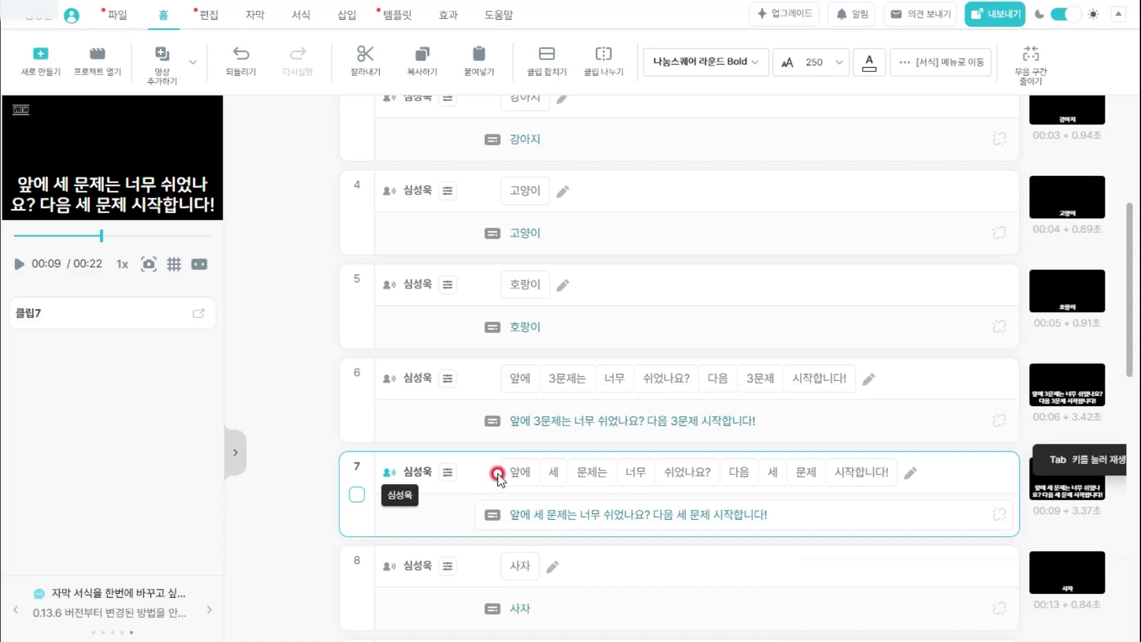
{"action": "key", "text": "Tab"}
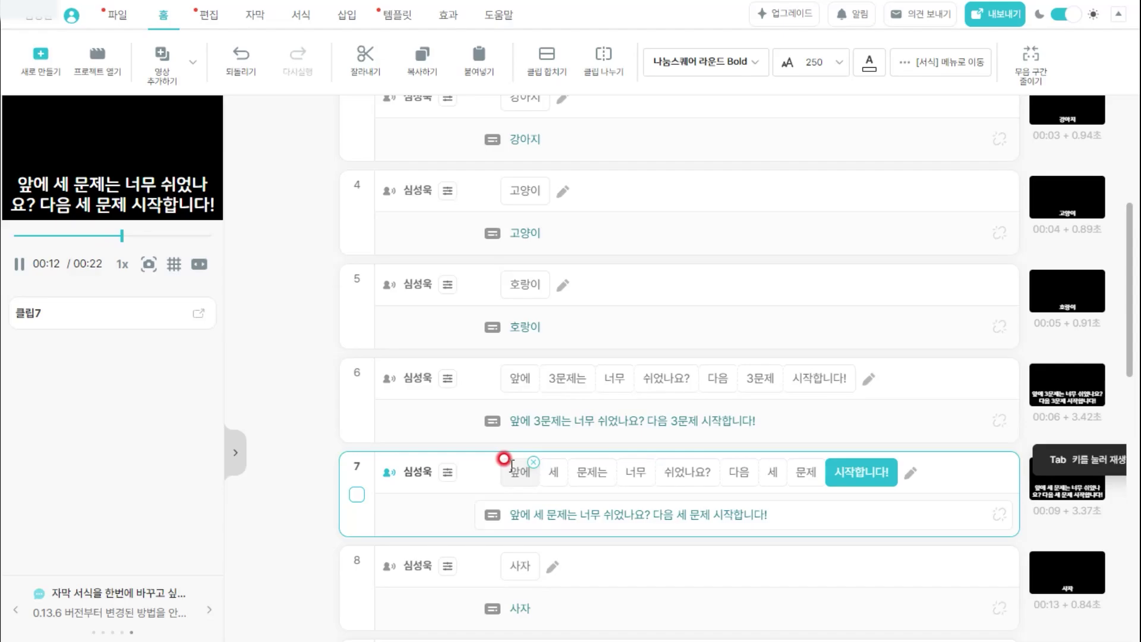
{"action": "left_click", "coordinate": [559, 503]}
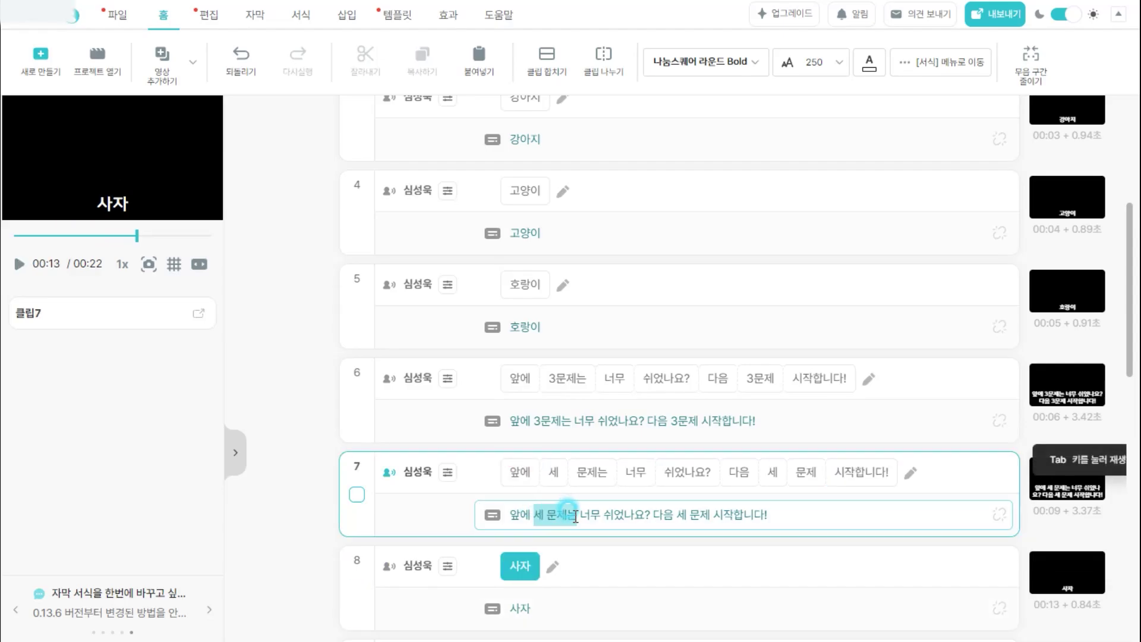
{"action": "left_click", "coordinate": [358, 397]}
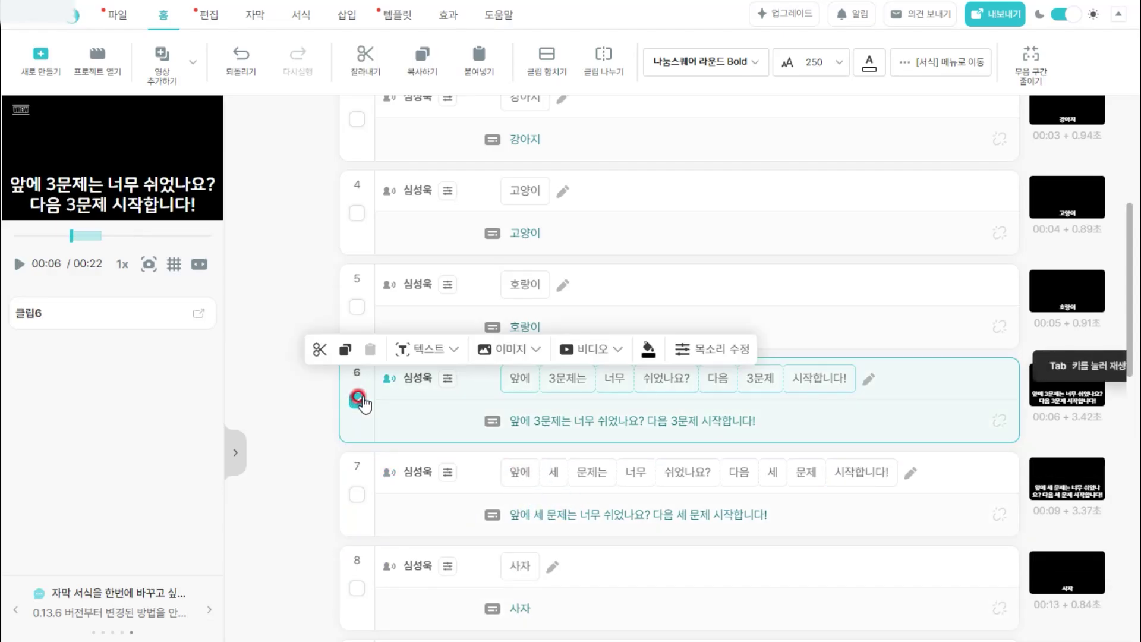
{"action": "key", "text": "Delete"}
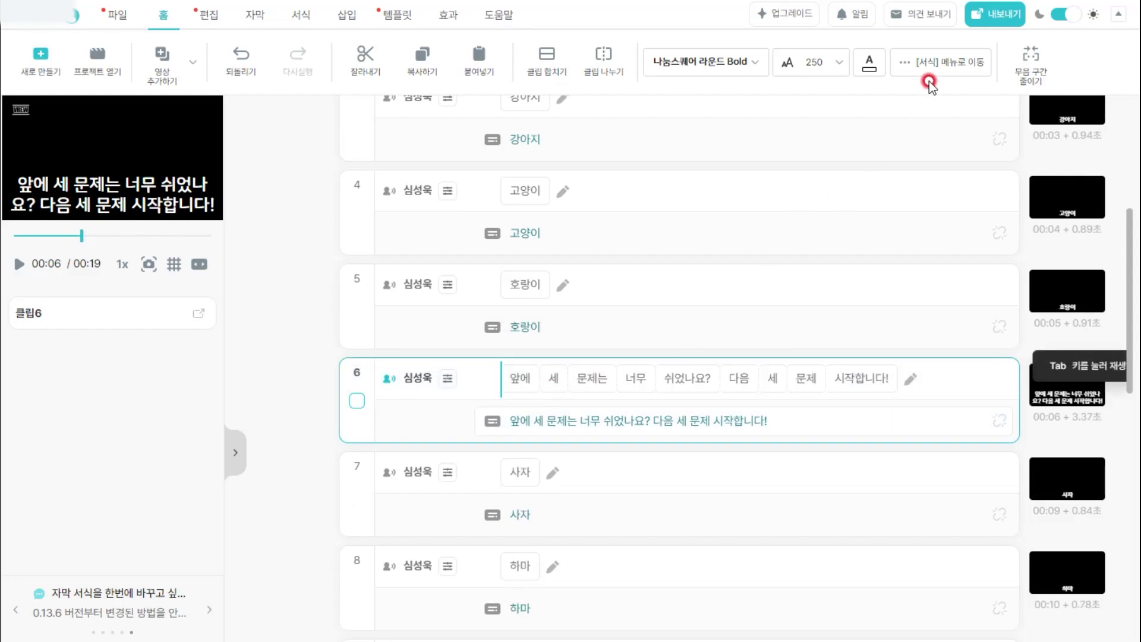
Export all clips as an MP3 audio file named 성우 목소리 in the 동물 퀴즈 쇼츠 folder.
{"action": "left_click", "coordinate": [982, 21]}
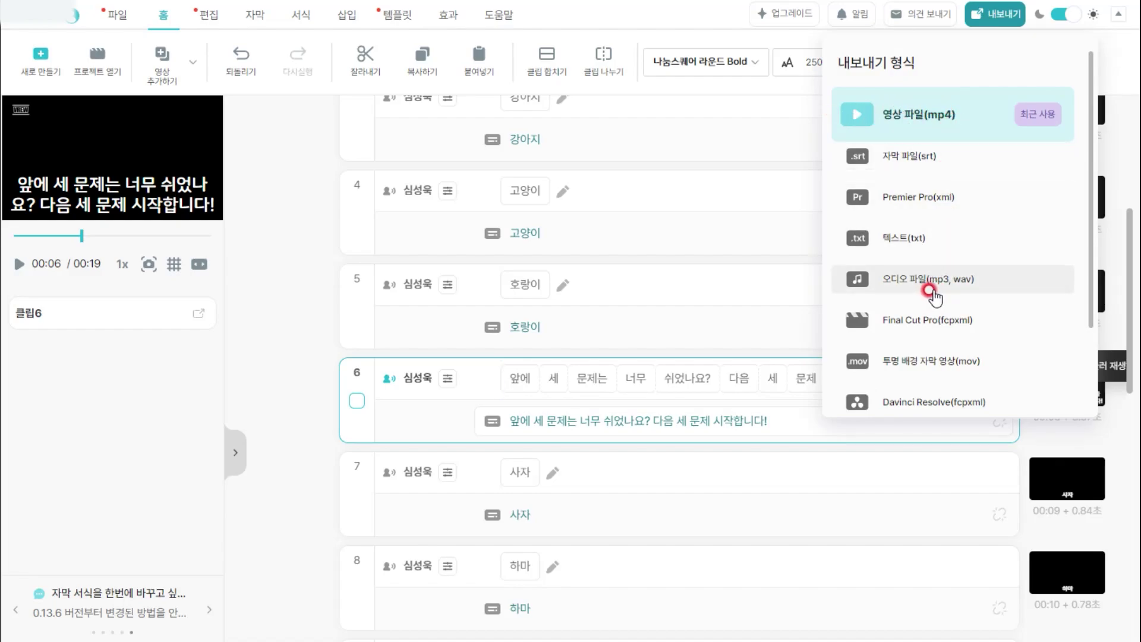
{"action": "left_click", "coordinate": [897, 286]}
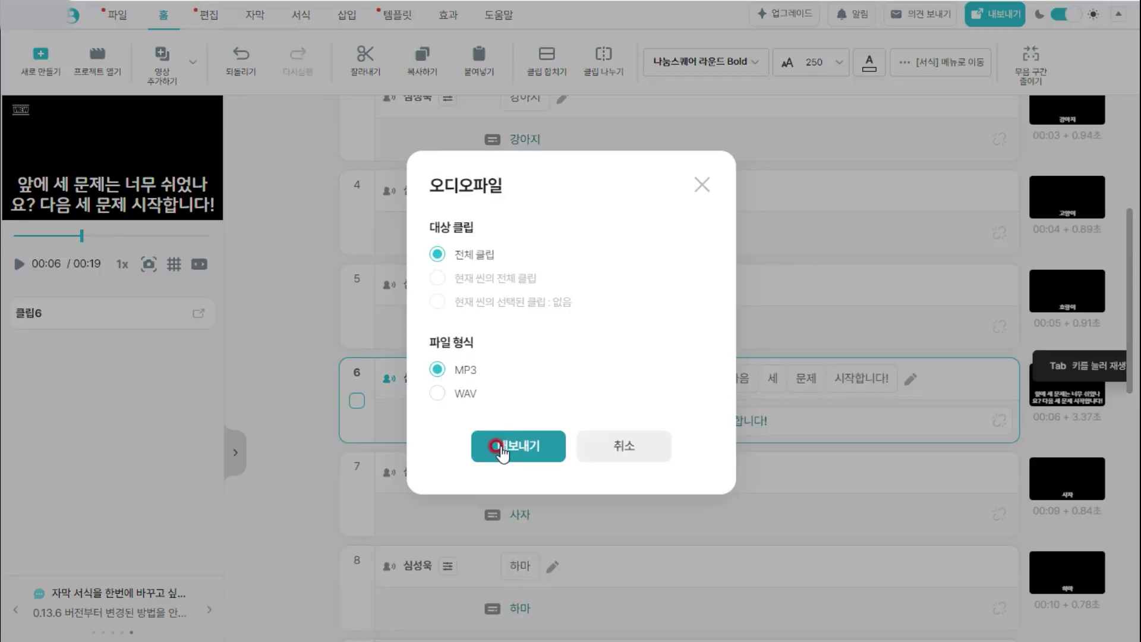
{"action": "left_click", "coordinate": [502, 449]}
{"action": "left_click", "coordinate": [371, 110]}
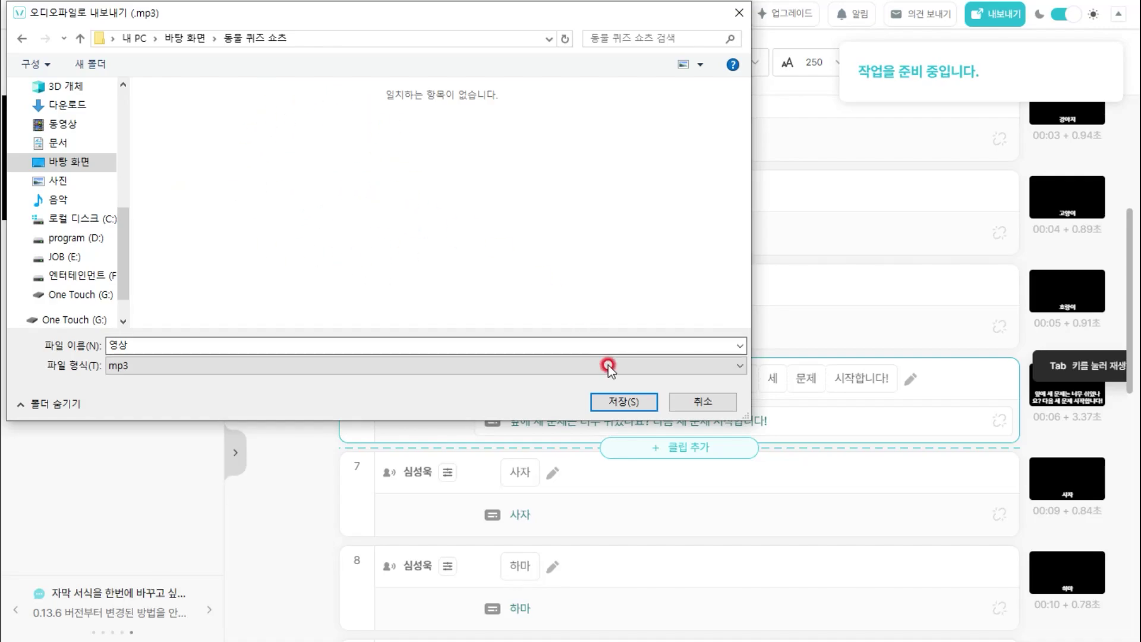
{"action": "double_click", "coordinate": [410, 351]}
{"action": "type", "text": "tj"}
{"action": "key", "text": "Return"}
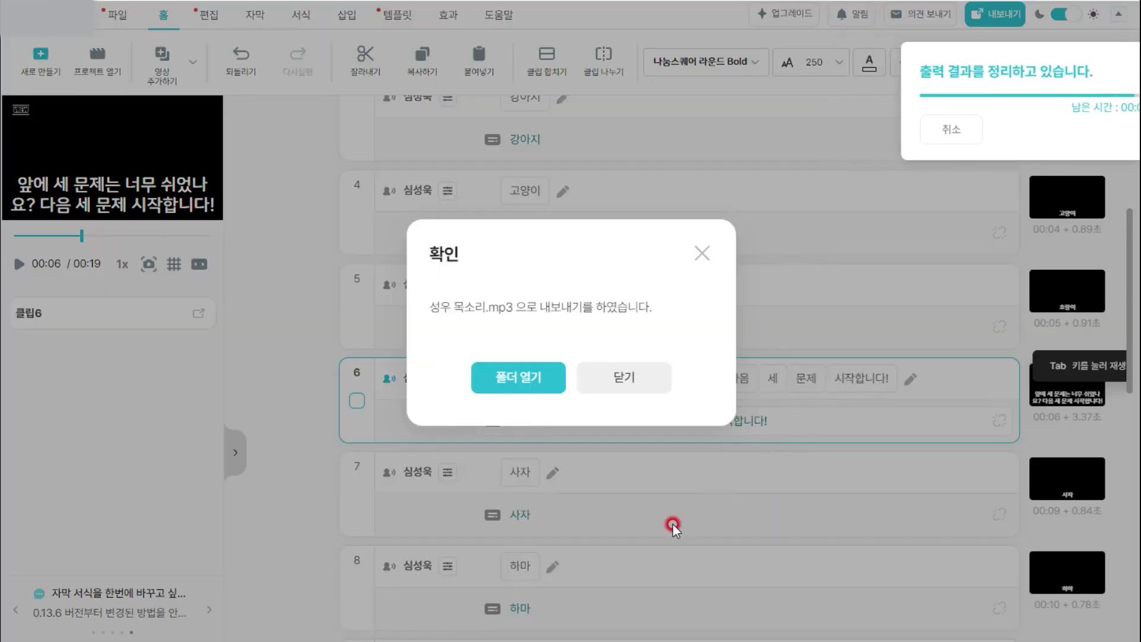
{"action": "left_click", "coordinate": [699, 252]}
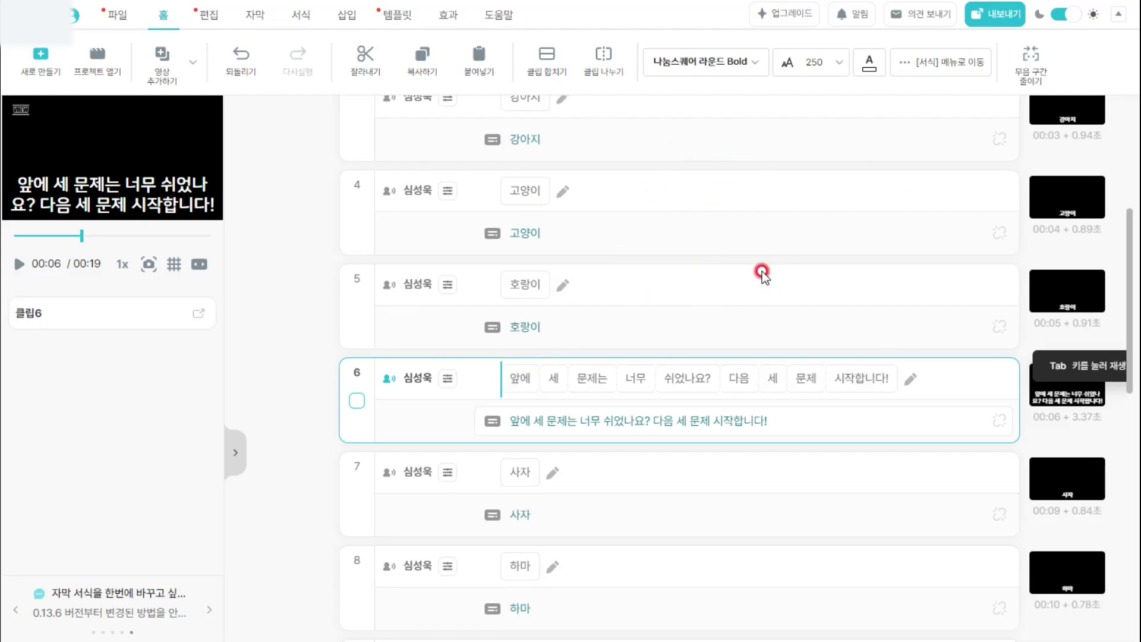
Check the sun background, animal images and 성우 목소리 audio file in the 동물 퀴즈 쇼츠 folder.
{"action": "mouse_move", "coordinate": [667, 262]}
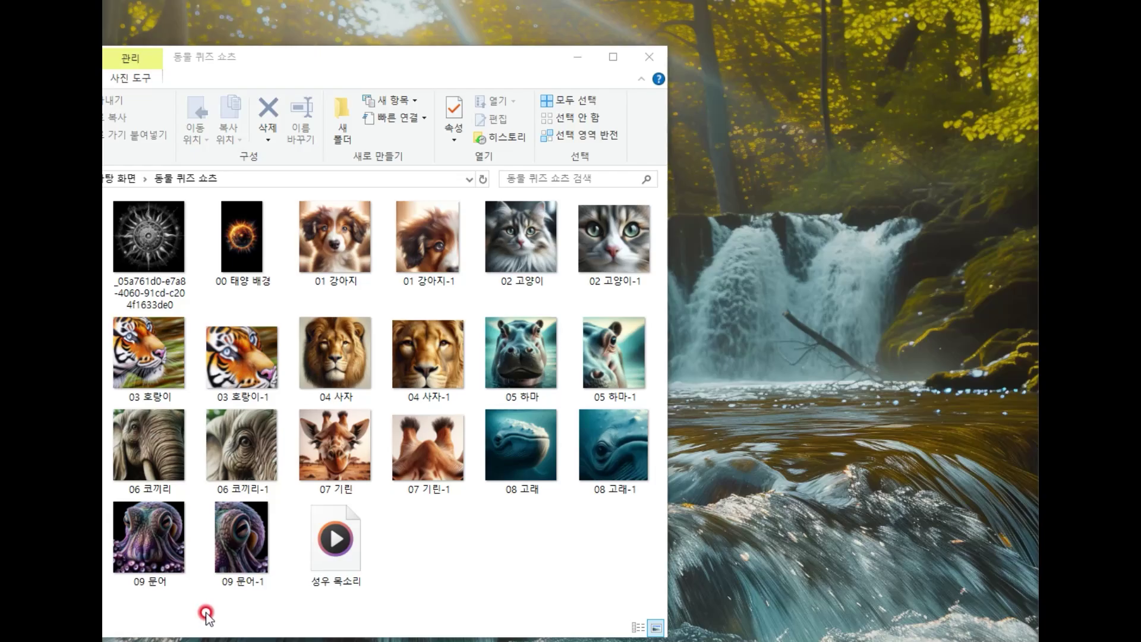
{"action": "left_click", "coordinate": [239, 248]}
{"action": "left_click", "coordinate": [308, 257]}
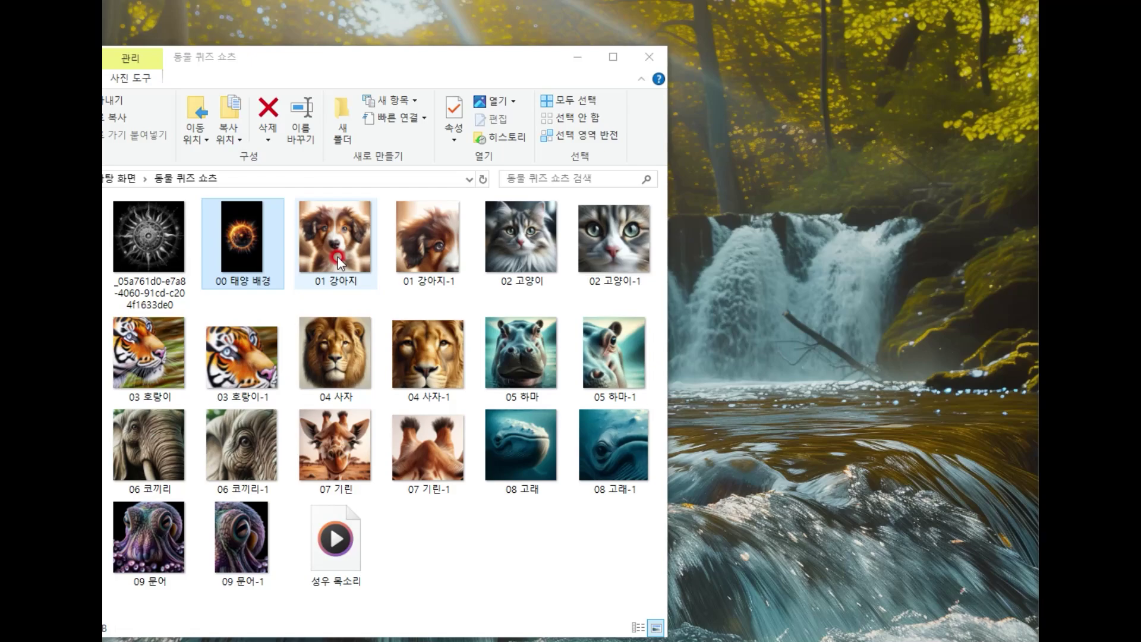
{"action": "left_click", "coordinate": [343, 567]}
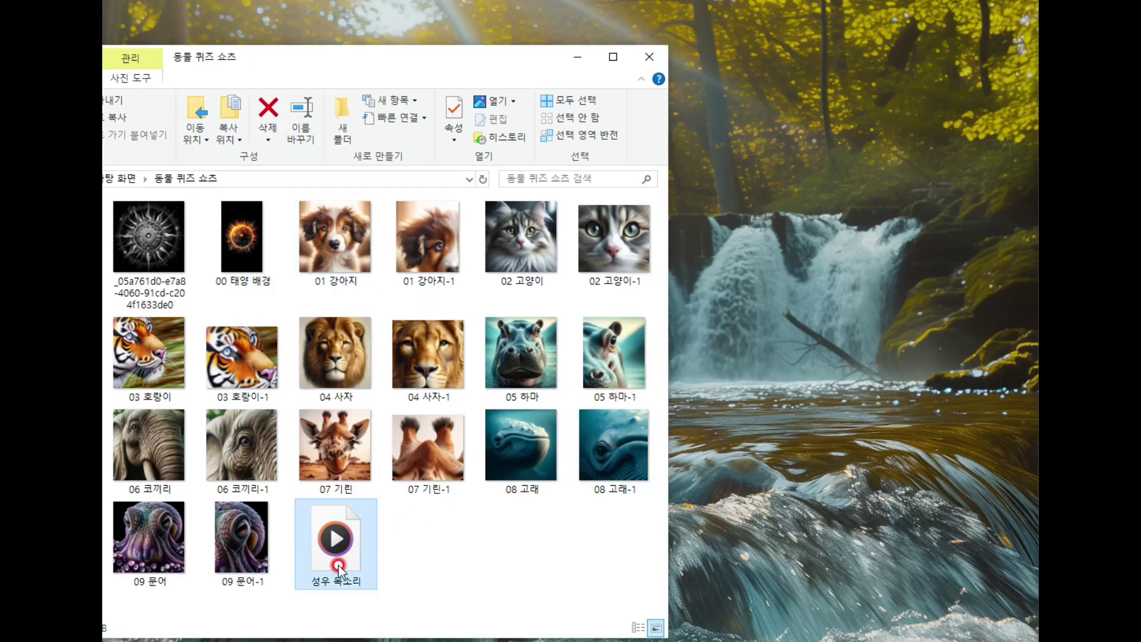
{"action": "left_click", "coordinate": [584, 62]}
Switch to CapCut and create a new project.
{"action": "left_click", "coordinate": [611, 165]}
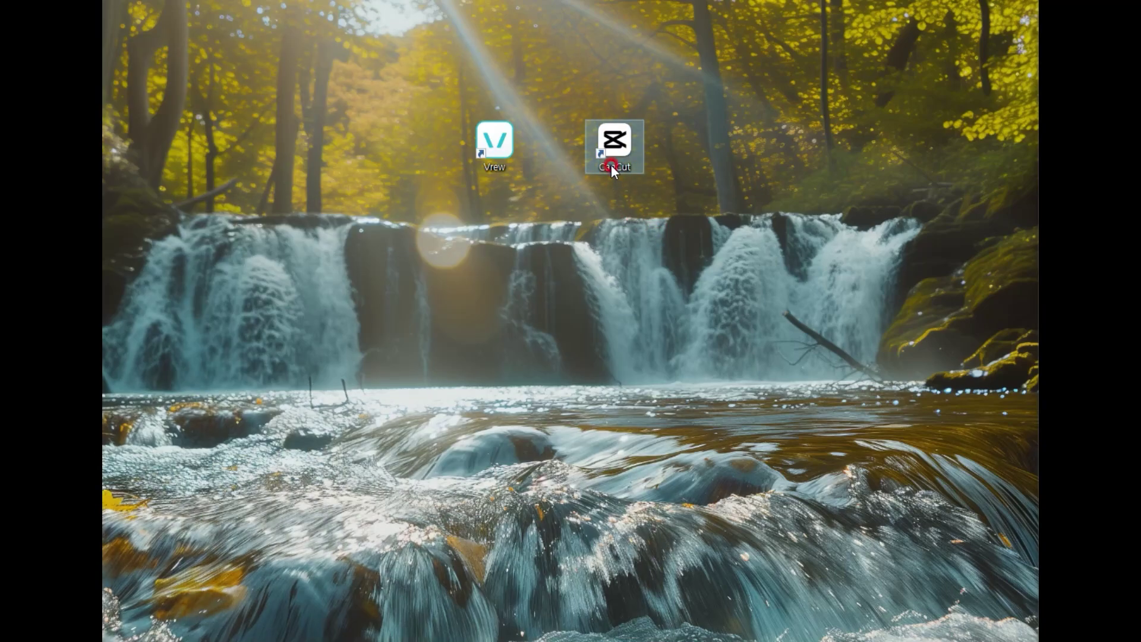
{"action": "double_click", "coordinate": [612, 154]}
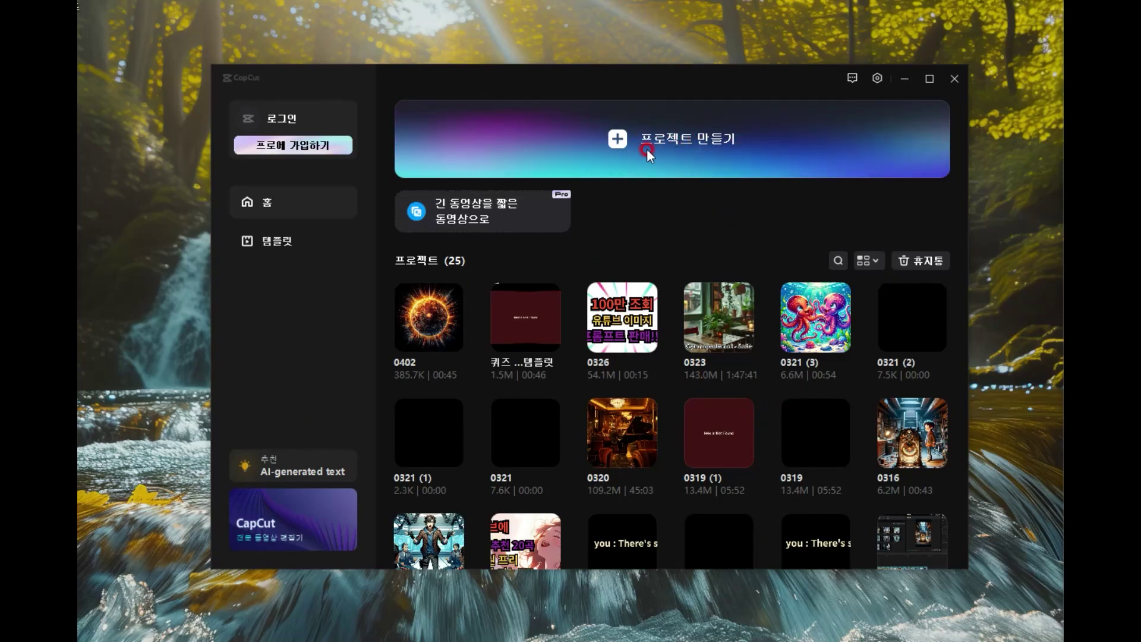
{"action": "left_click", "coordinate": [625, 140]}
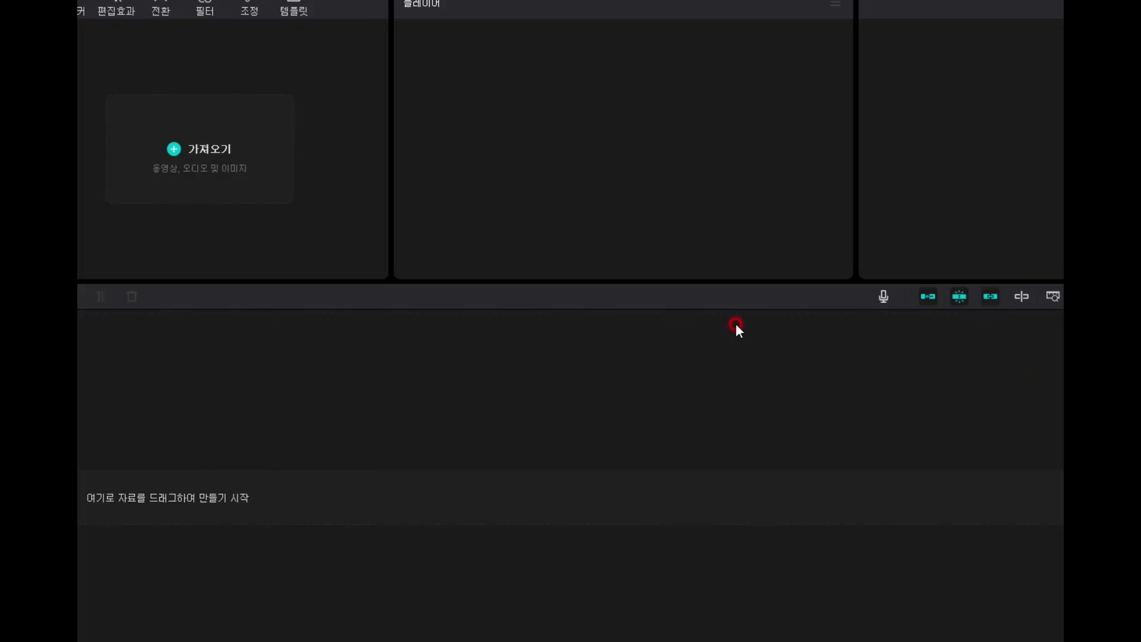
Import all files from 00 태양 배경 through 성우 목소리 in the 동물 퀴즈 쇼츠 folder.
{"action": "left_click", "coordinate": [257, 174]}
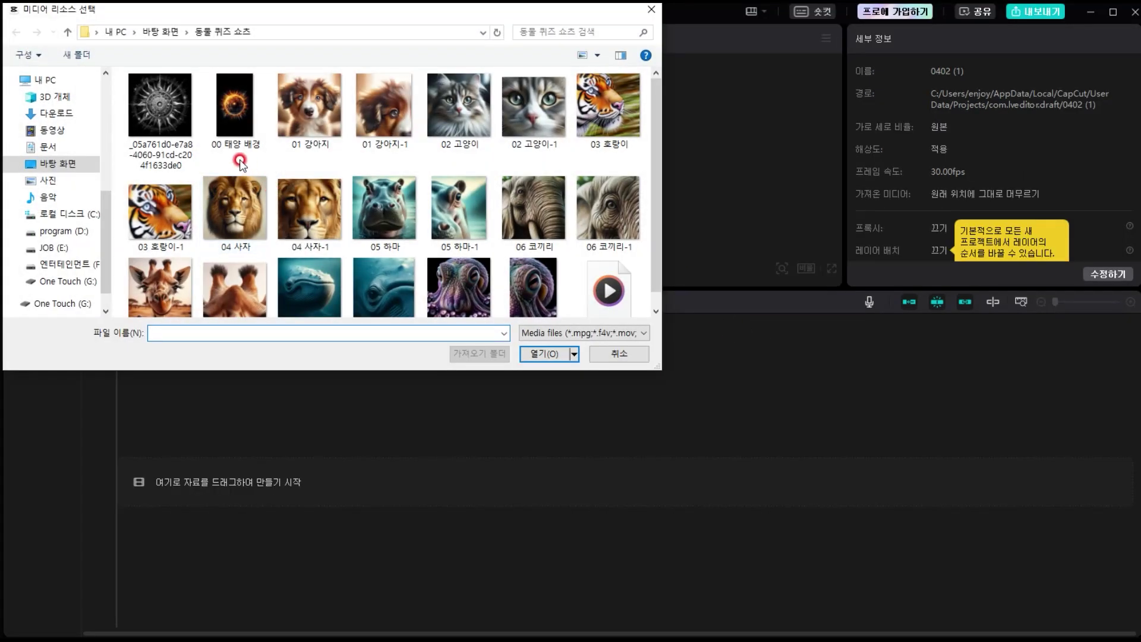
{"action": "left_click", "coordinate": [235, 104]}
{"action": "scroll", "coordinate": [386, 196], "scroll_direction": "down", "scroll_amount": 1}
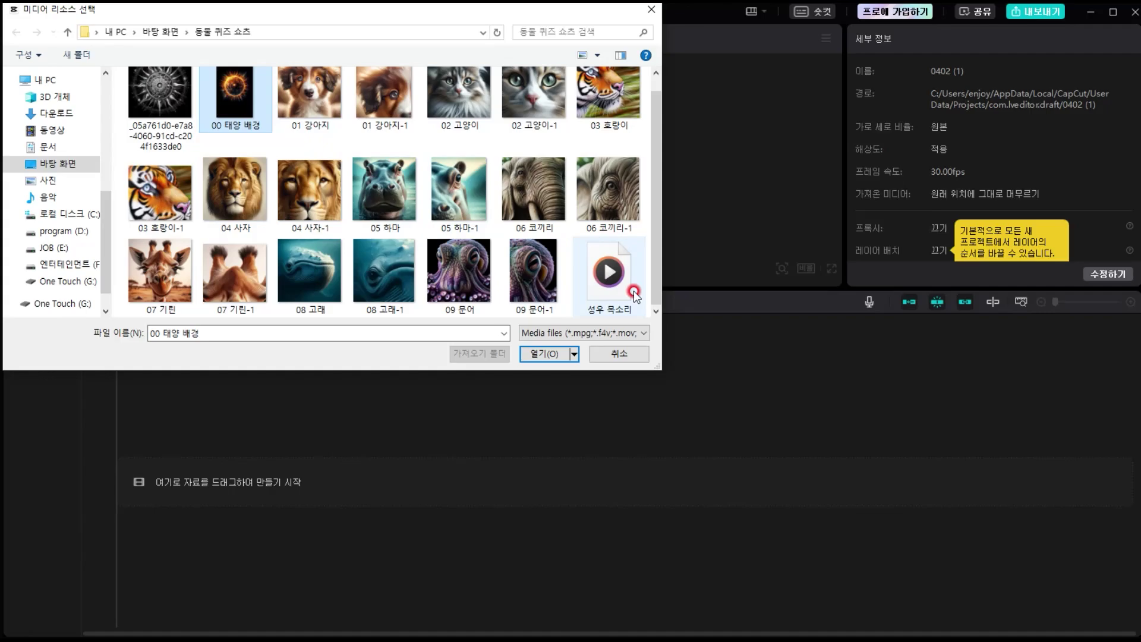
{"action": "left_click", "coordinate": [597, 287], "text": "shift"}
{"action": "left_click", "coordinate": [557, 358]}
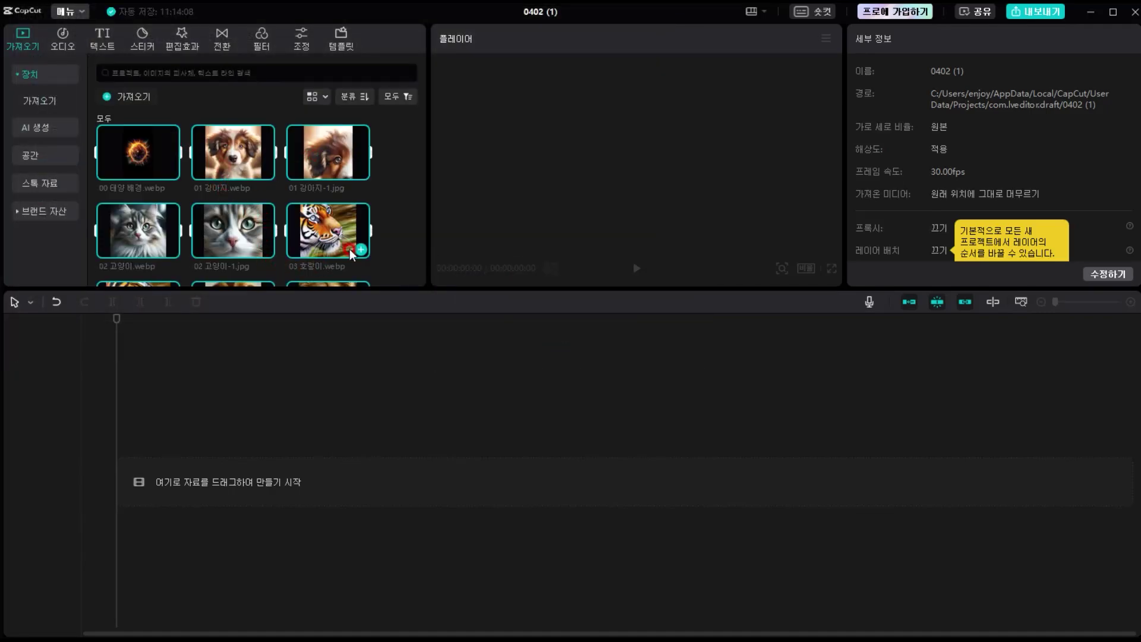
{"action": "left_click", "coordinate": [305, 387]}
Place the 00 태양 배경 image at the timeline's start and extend its clip to about 50 seconds.
{"action": "left_click", "coordinate": [145, 176]}
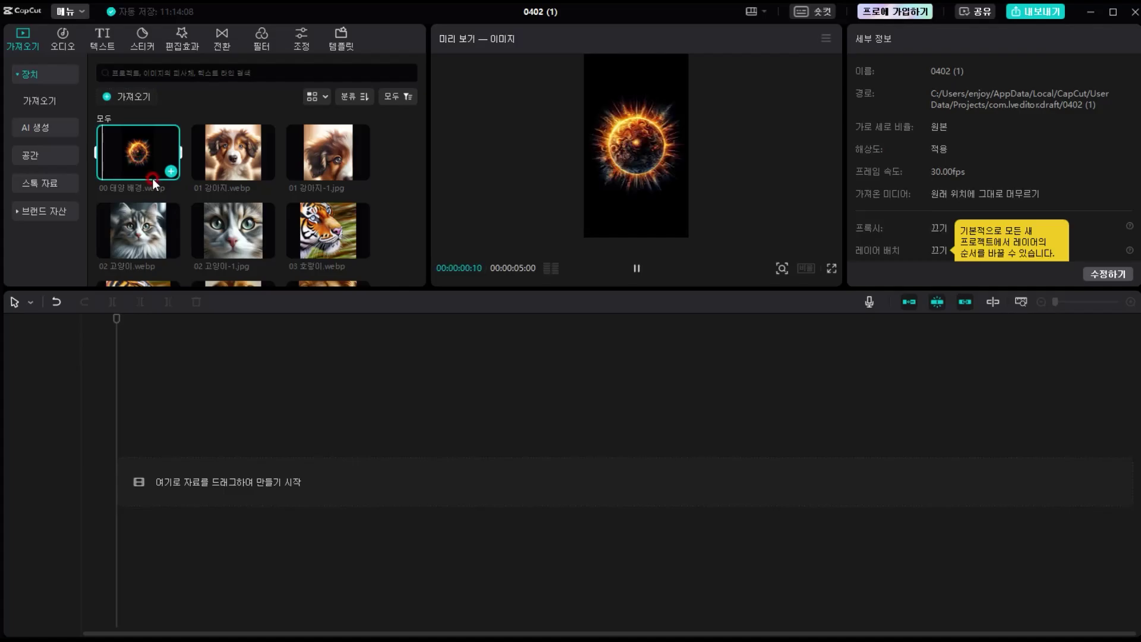
{"action": "left_click_drag", "start_coordinate": [145, 154], "coordinate": [112, 462]}
{"action": "left_click", "coordinate": [280, 462]}
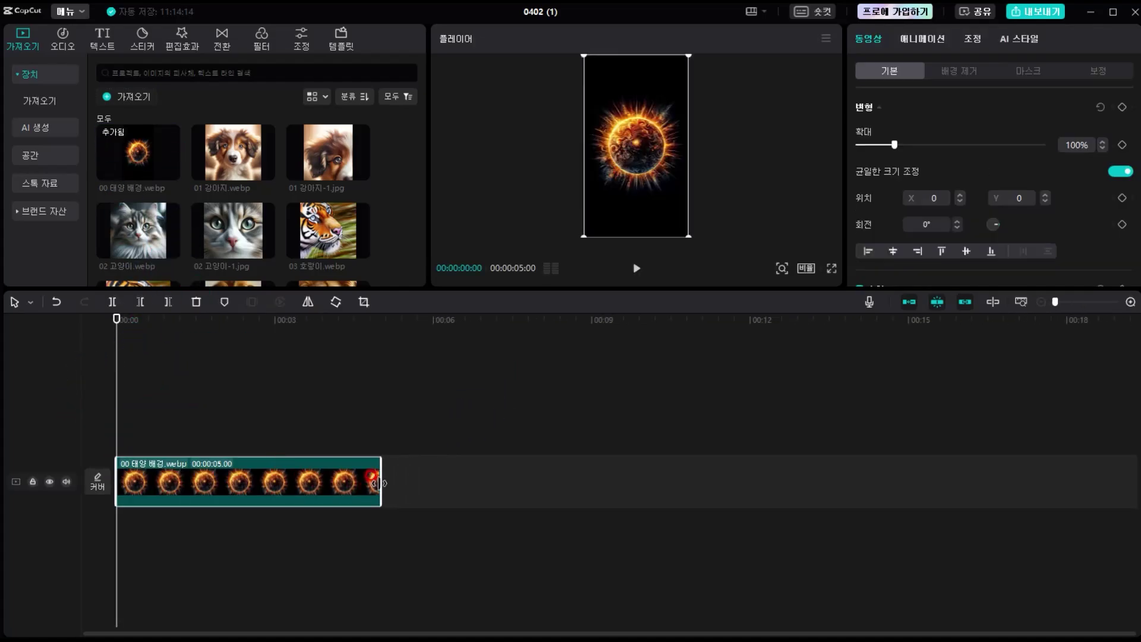
{"action": "left_click_drag", "start_coordinate": [380, 476], "coordinate": [1061, 473]}
{"action": "left_click", "coordinate": [1003, 485]}
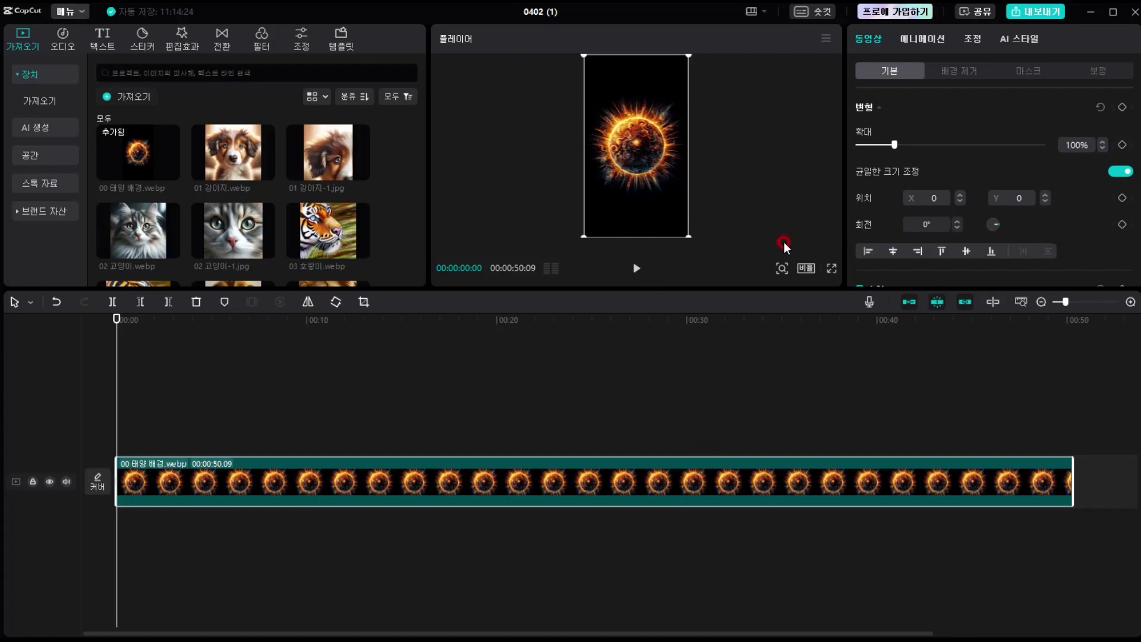
Set the video's aspect ratio to 9:16.
{"action": "left_click", "coordinate": [806, 269]}
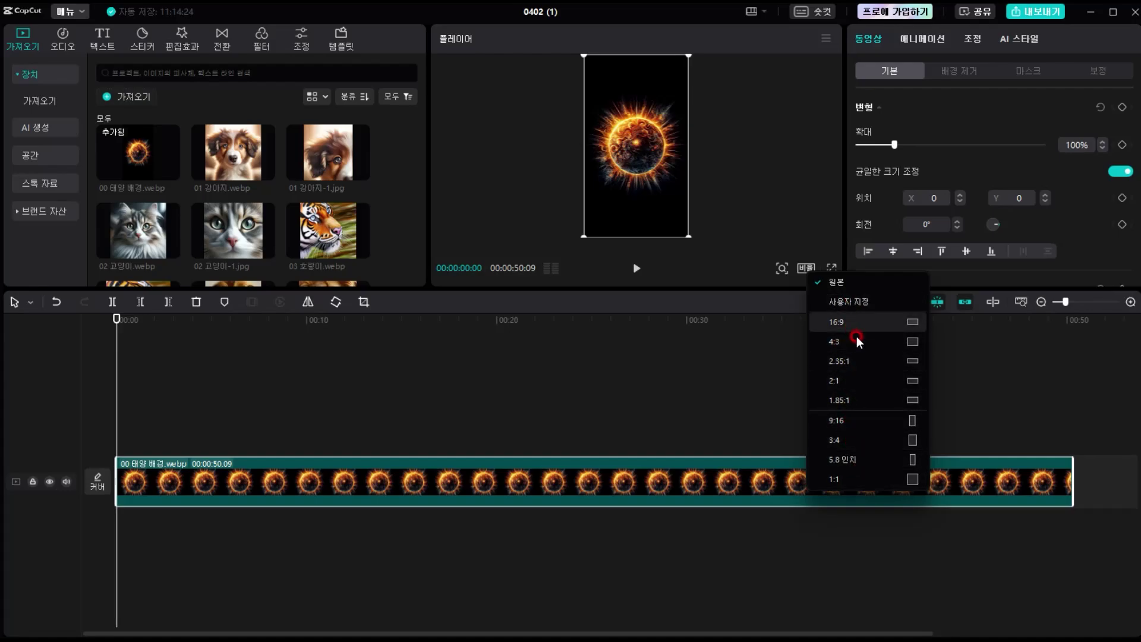
{"action": "left_click", "coordinate": [843, 418]}
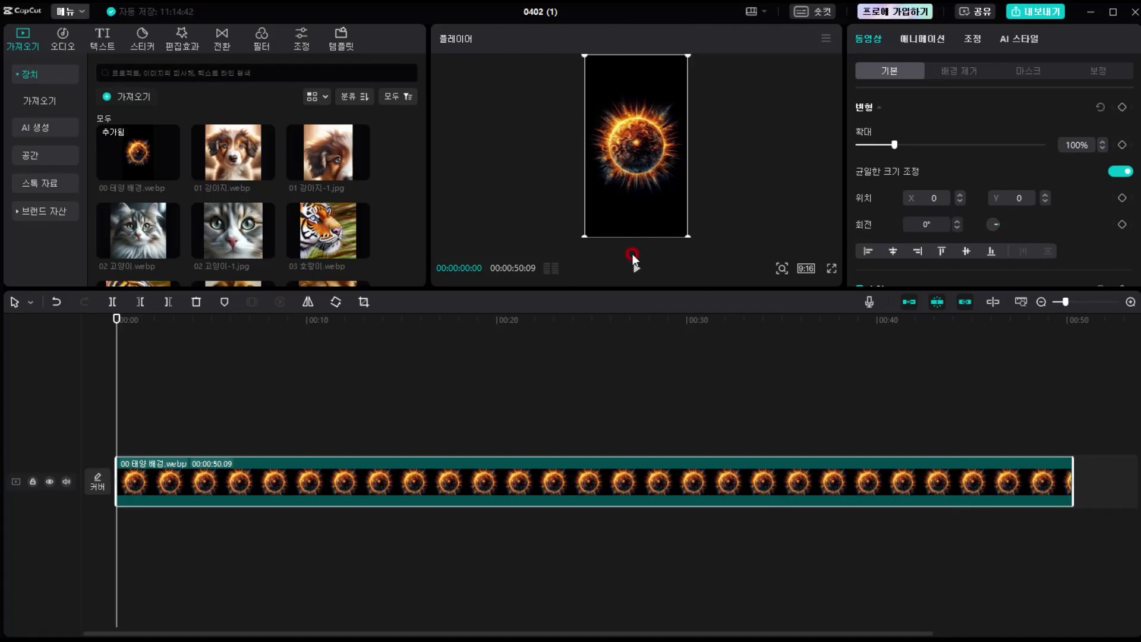
Try the 16:9 aspect ratio on the video and switch back to 9:16.
{"action": "left_click", "coordinate": [806, 268]}
{"action": "left_click", "coordinate": [832, 325]}
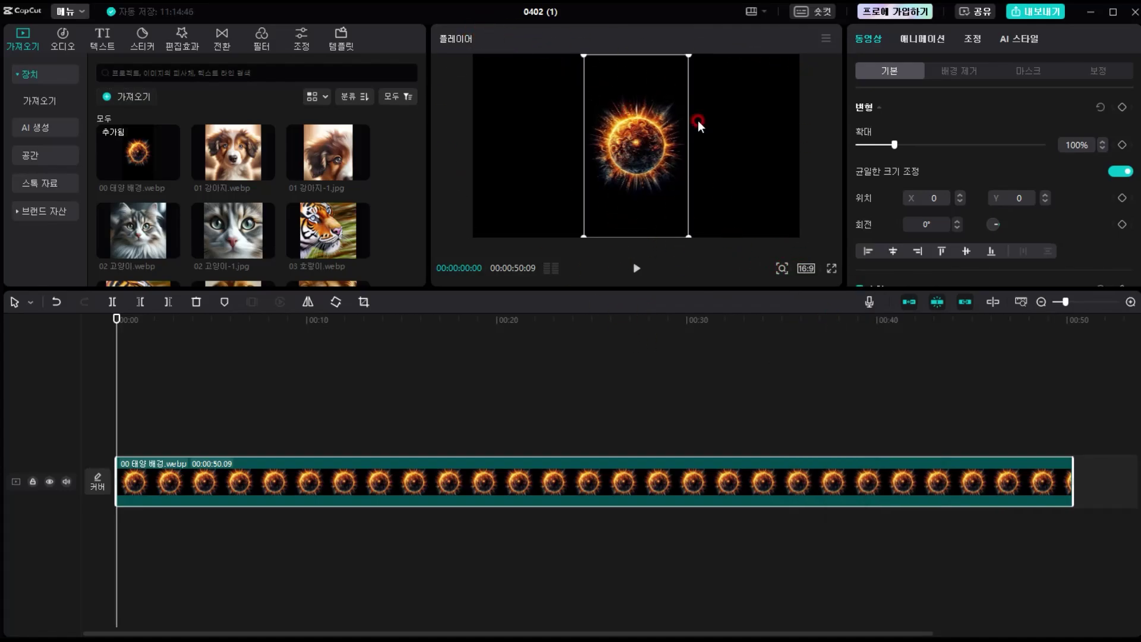
{"action": "left_click", "coordinate": [800, 265]}
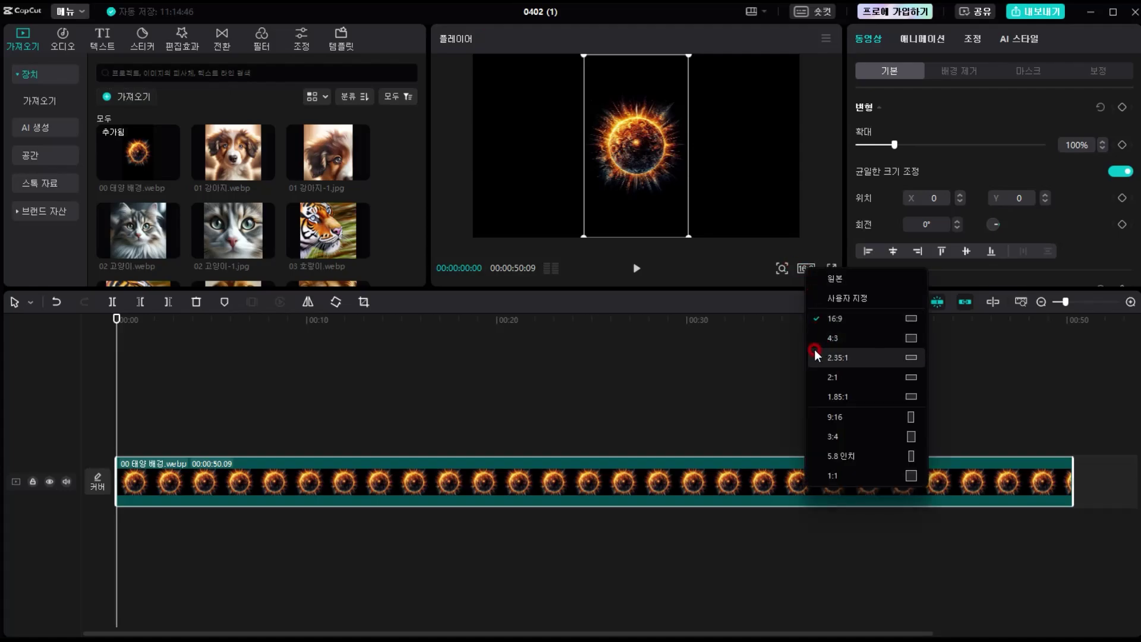
{"action": "left_click", "coordinate": [844, 416]}
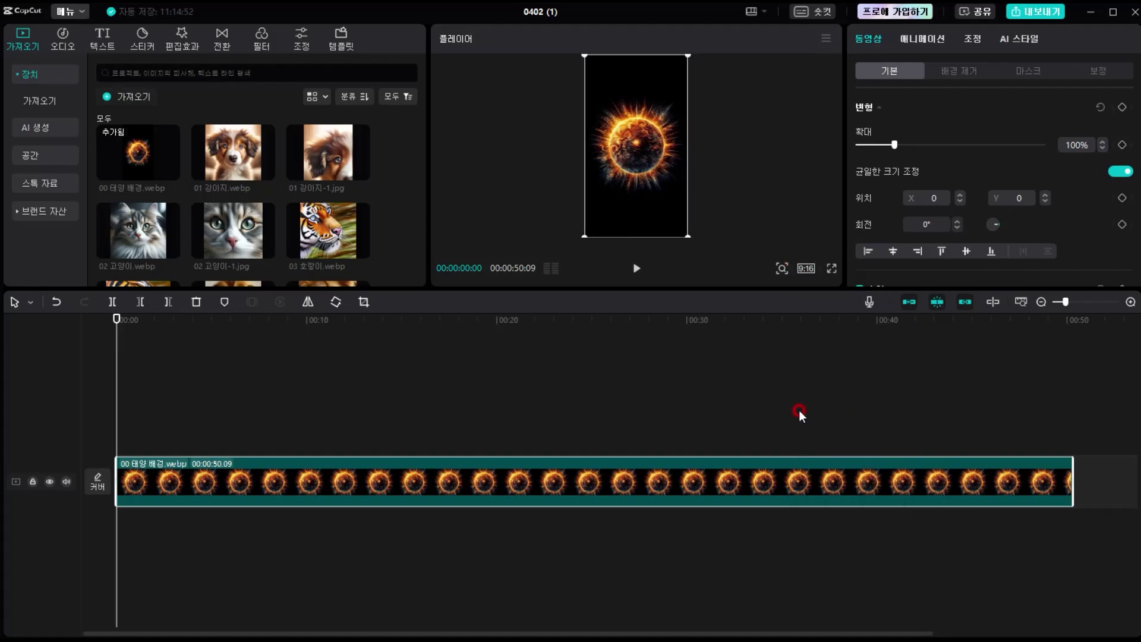
Add 성우 목소리.mp3 below the background at about 6.5 seconds and split it at 00:00:09:04.
{"action": "left_click", "coordinate": [664, 410]}
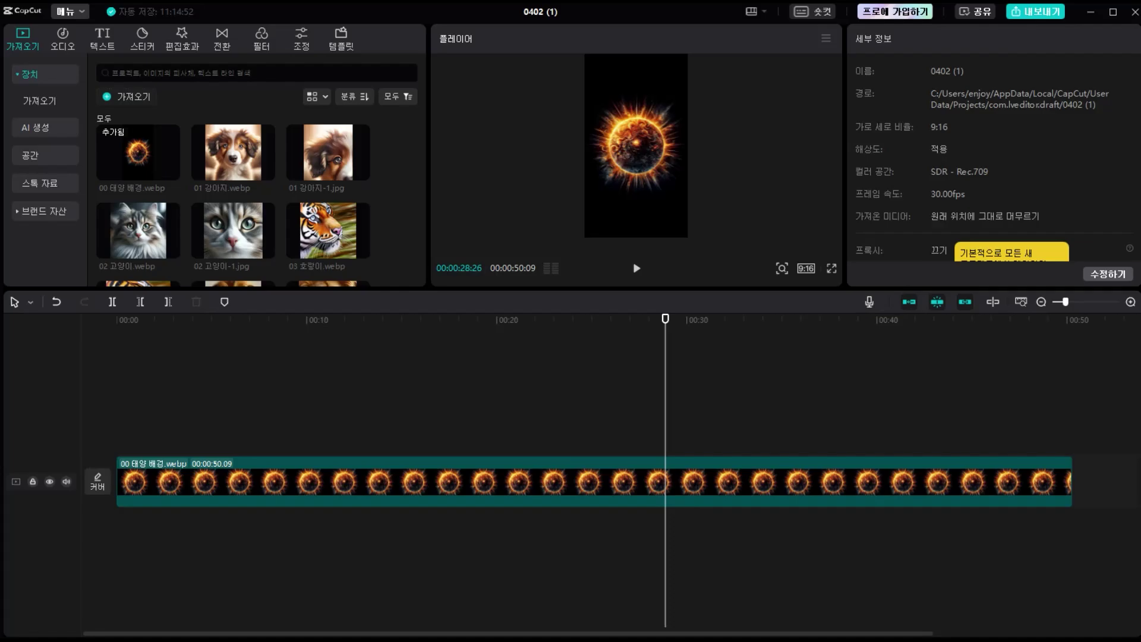
{"action": "scroll", "coordinate": [404, 206], "scroll_direction": "down", "scroll_amount": 5}
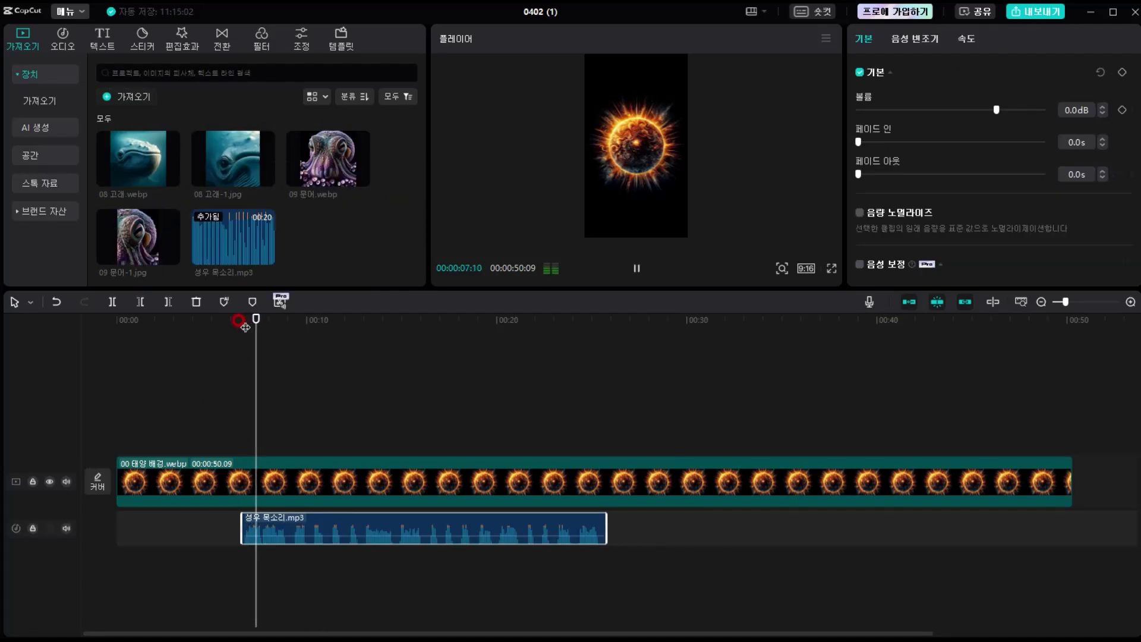
{"action": "key", "text": "space"}
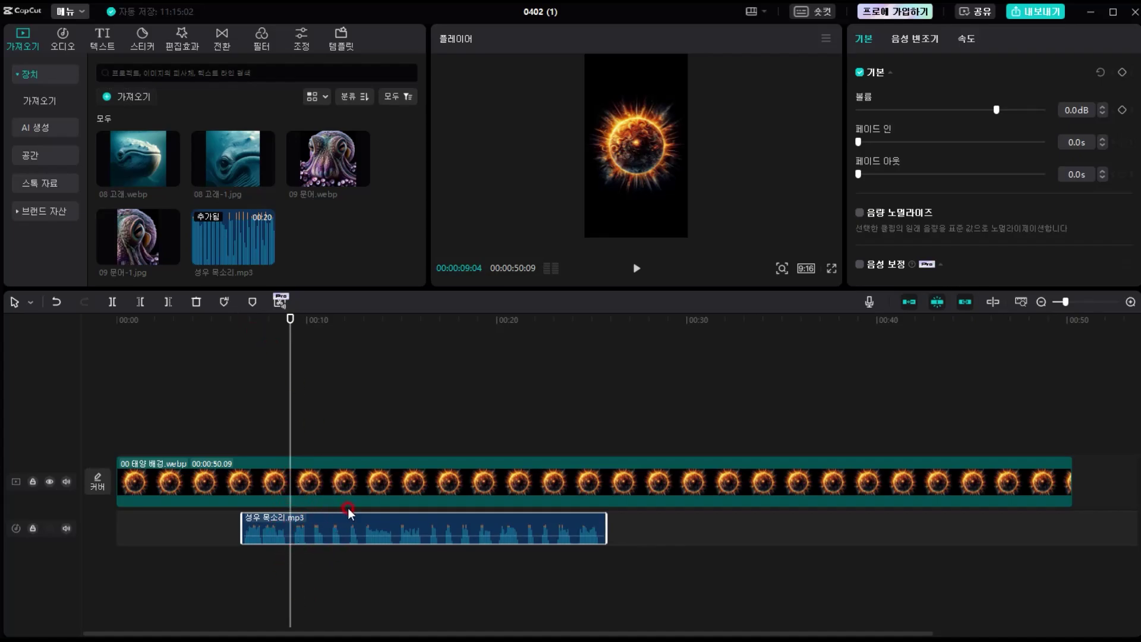
{"action": "left_click", "coordinate": [113, 305]}
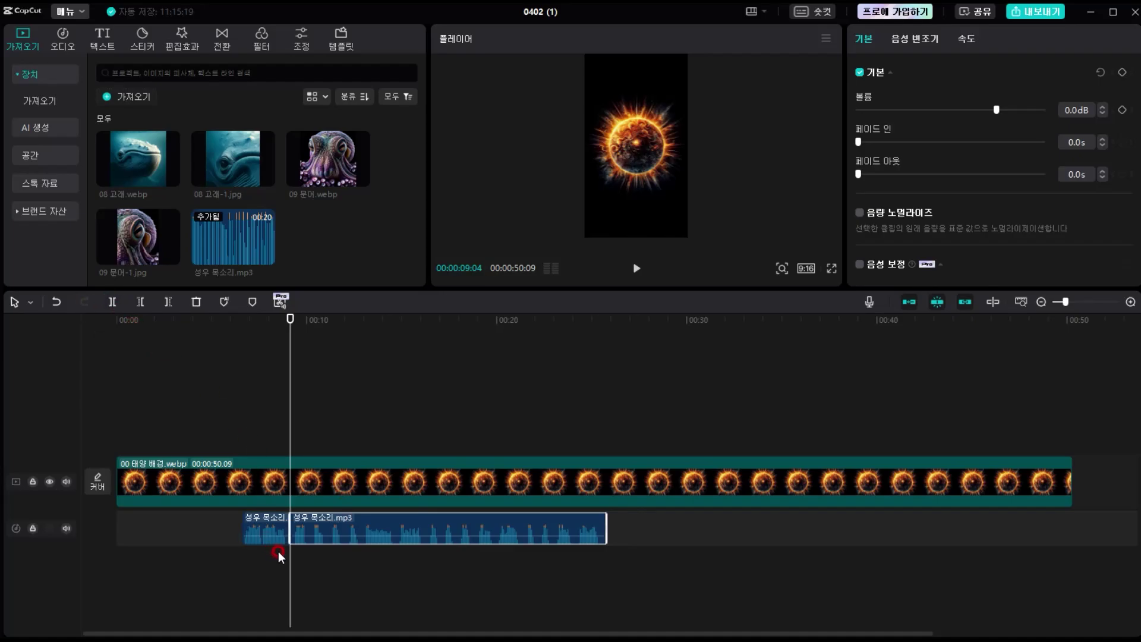
Move the first narration segment to the start of the timeline and play it from there.
{"action": "left_click_drag", "start_coordinate": [269, 530], "coordinate": [138, 521]}
{"action": "left_click", "coordinate": [127, 315]}
{"action": "left_click", "coordinate": [83, 318]}
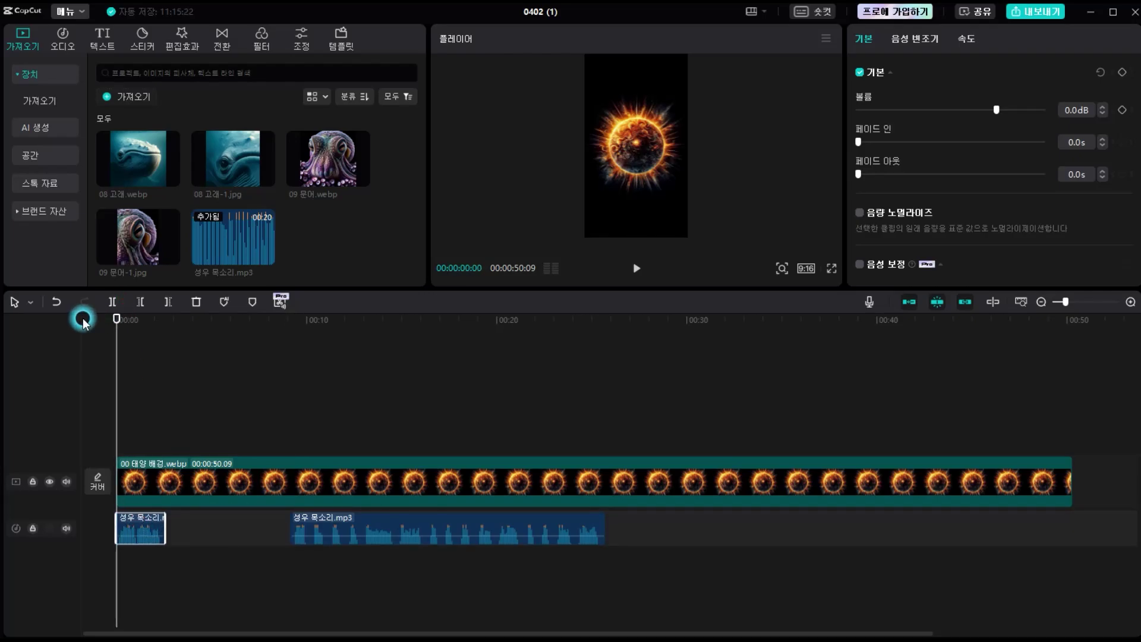
{"action": "key", "text": "space"}
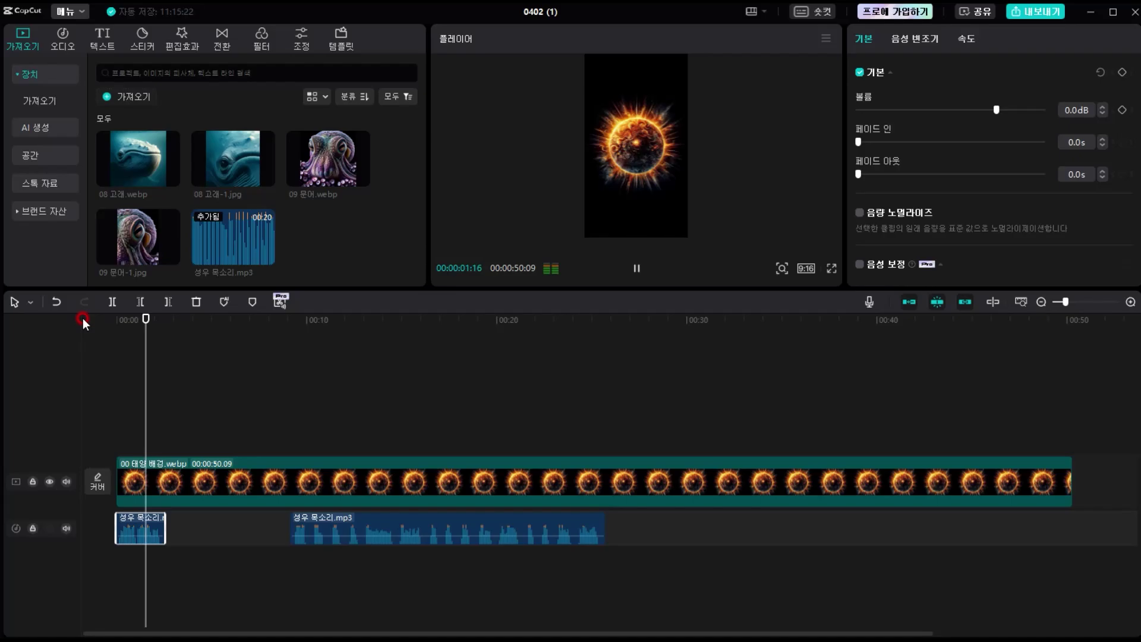
Enlarge the preview area and place the flaming red caption template above the background at the timeline's start.
{"action": "left_click_drag", "start_coordinate": [741, 290], "coordinate": [738, 394]}
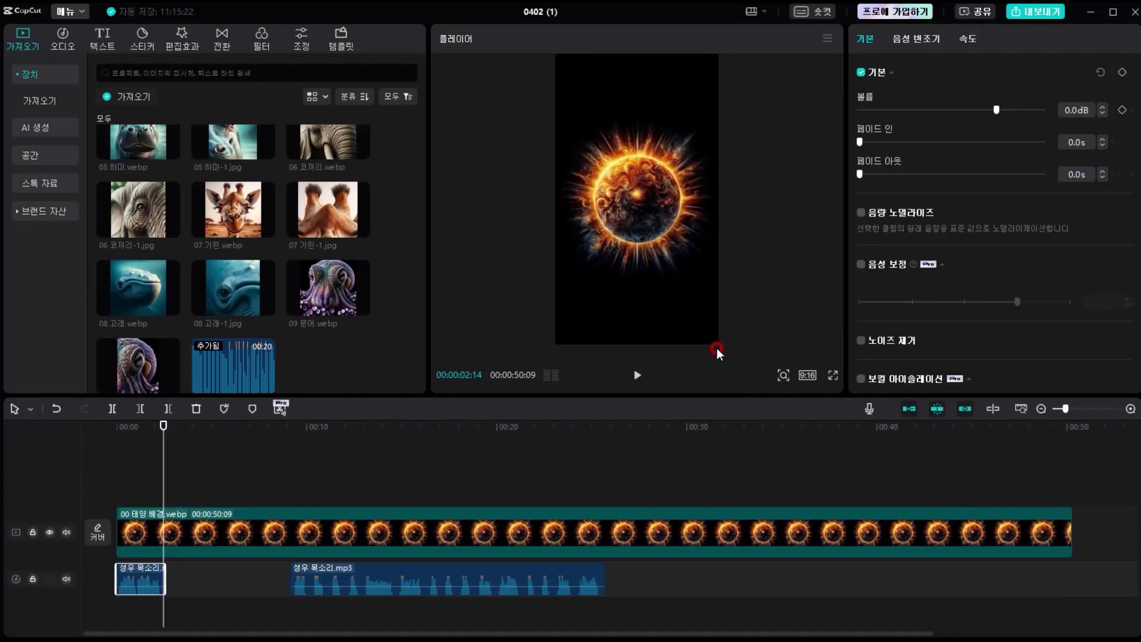
{"action": "left_click_drag", "start_coordinate": [164, 429], "coordinate": [102, 422]}
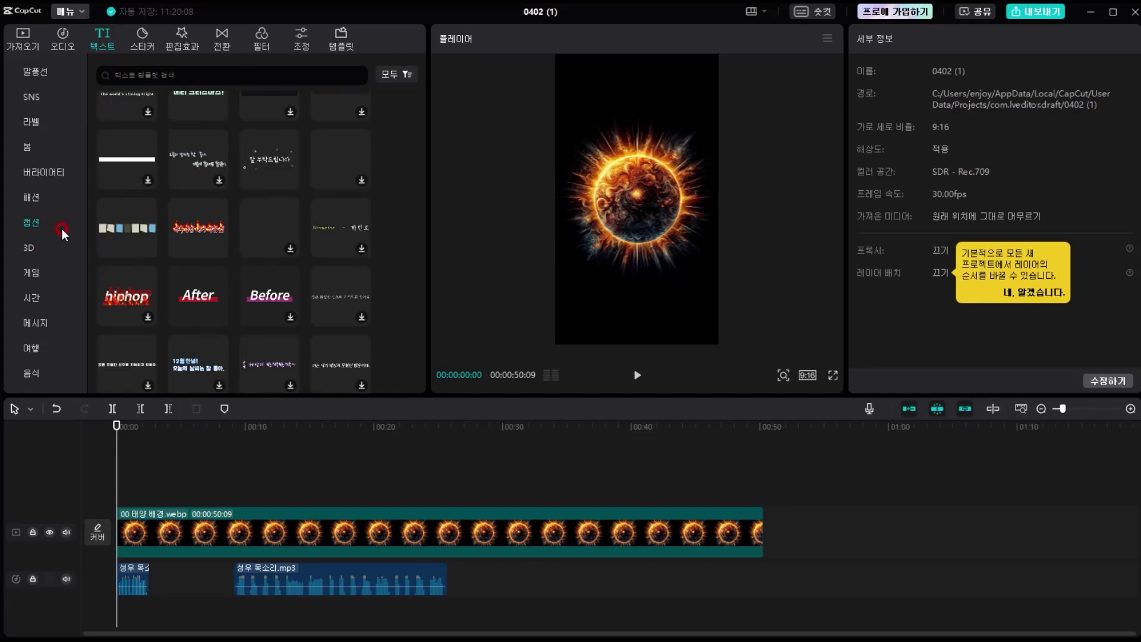
{"action": "mouse_move", "coordinate": [215, 237]}
{"action": "left_click", "coordinate": [200, 244]}
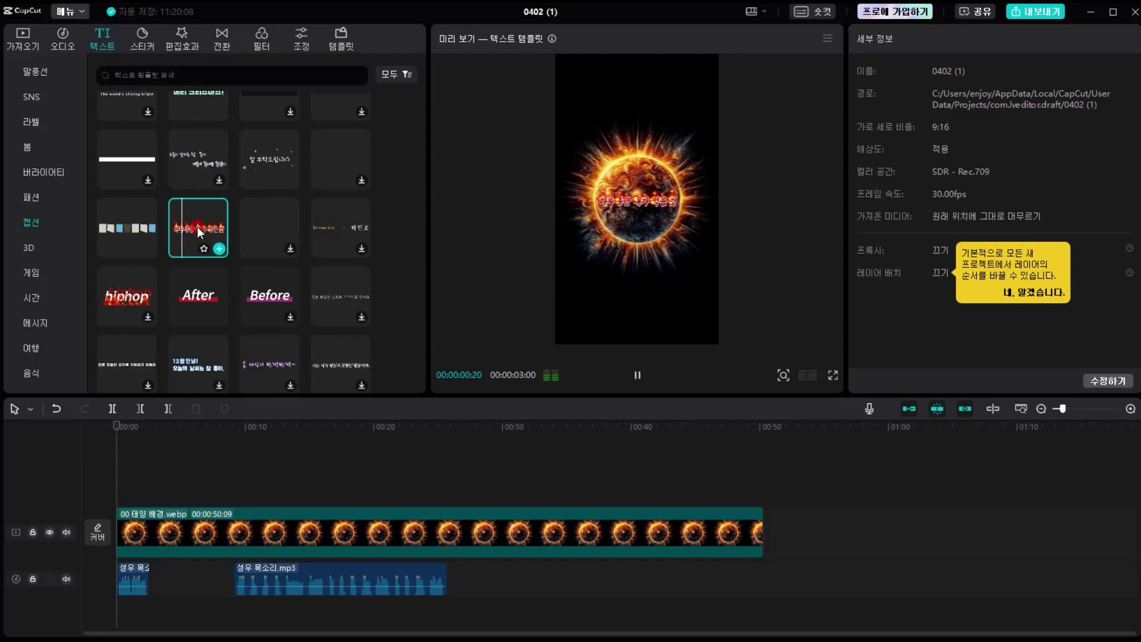
{"action": "left_click_drag", "start_coordinate": [197, 227], "coordinate": [111, 498]}
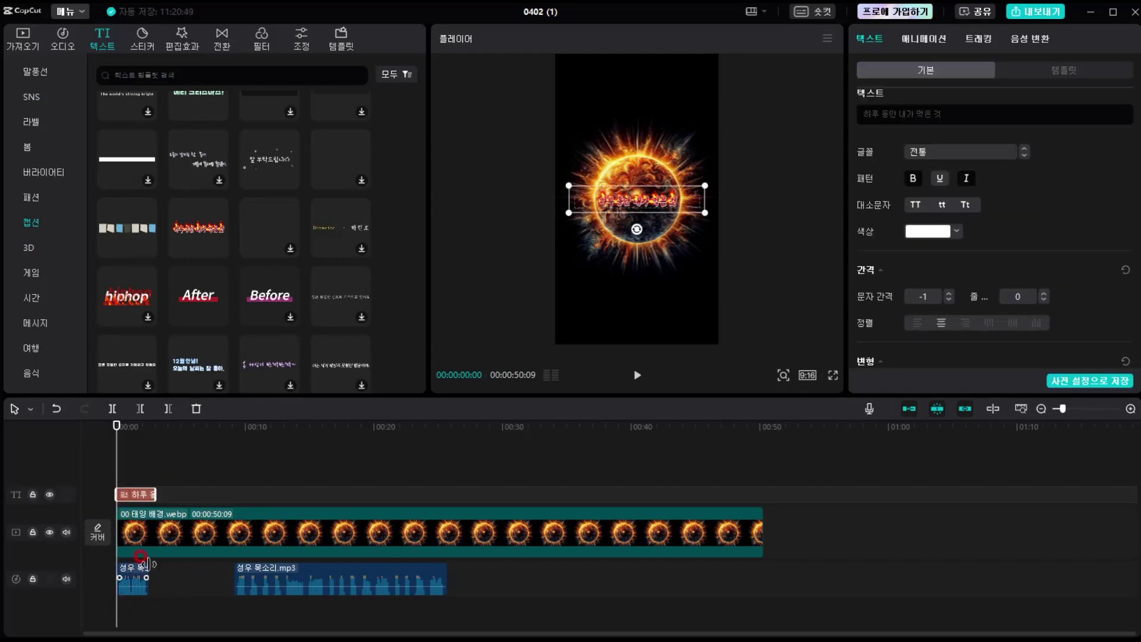
Move the caption clip to where the speech begins in the first narration segment and trim its end to 00:00:00:14.
{"action": "scroll", "coordinate": [150, 571], "scroll_direction": "up", "scroll_amount": 3, "text": "ctrl"}
{"action": "scroll", "coordinate": [151, 570], "scroll_direction": "up", "scroll_amount": 5, "text": "ctrl"}
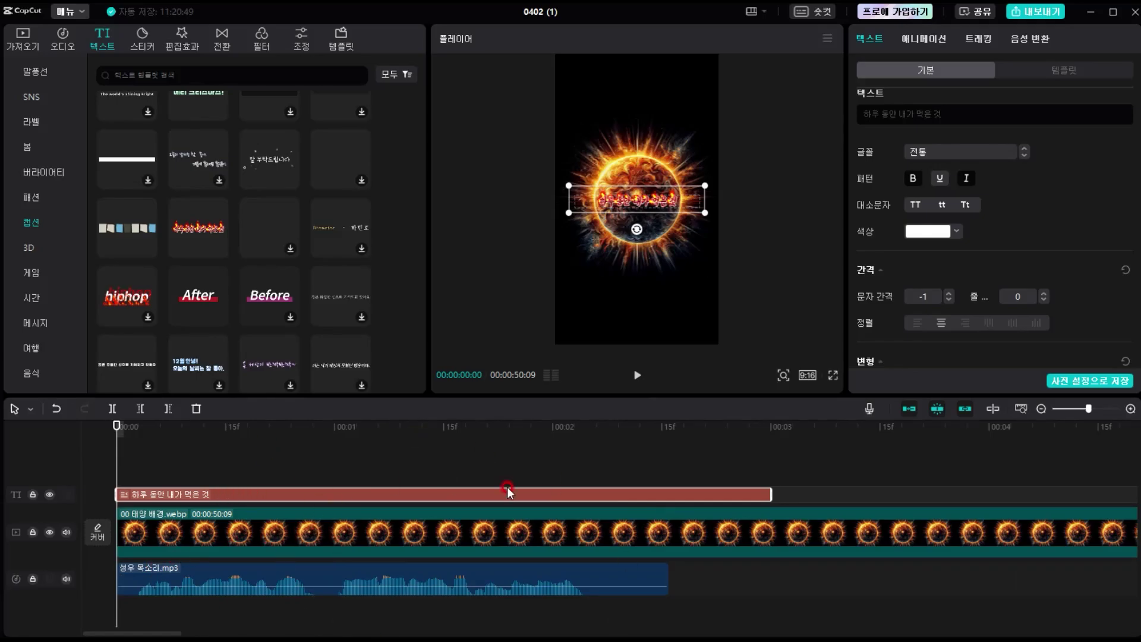
{"action": "key", "text": "space"}
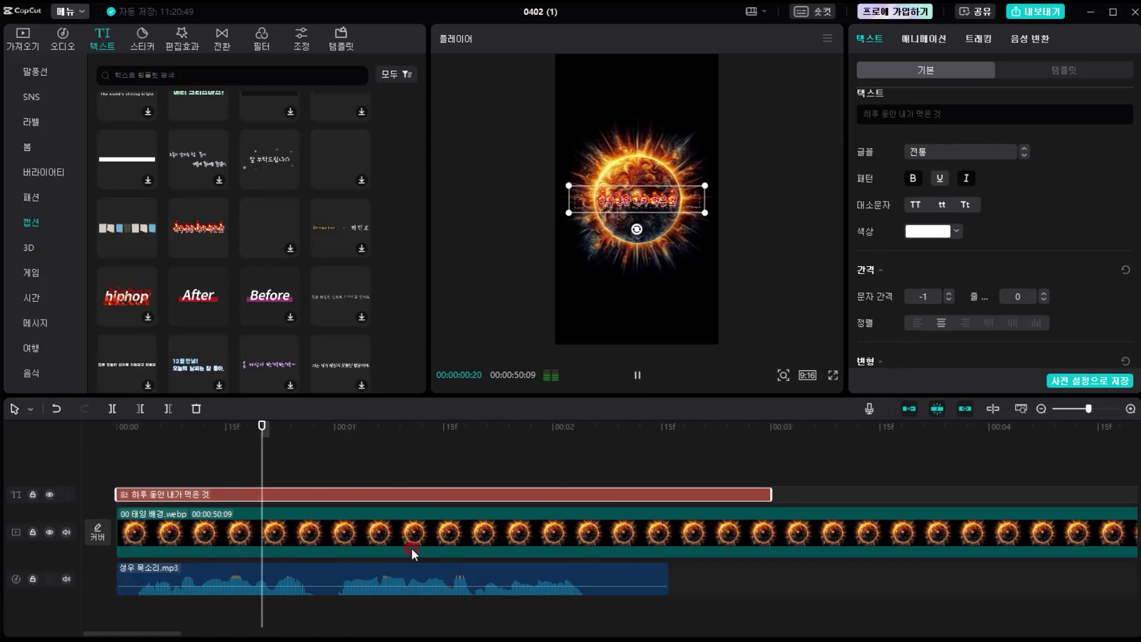
{"action": "left_click_drag", "start_coordinate": [229, 495], "coordinate": [258, 495]}
{"action": "left_click", "coordinate": [138, 427]}
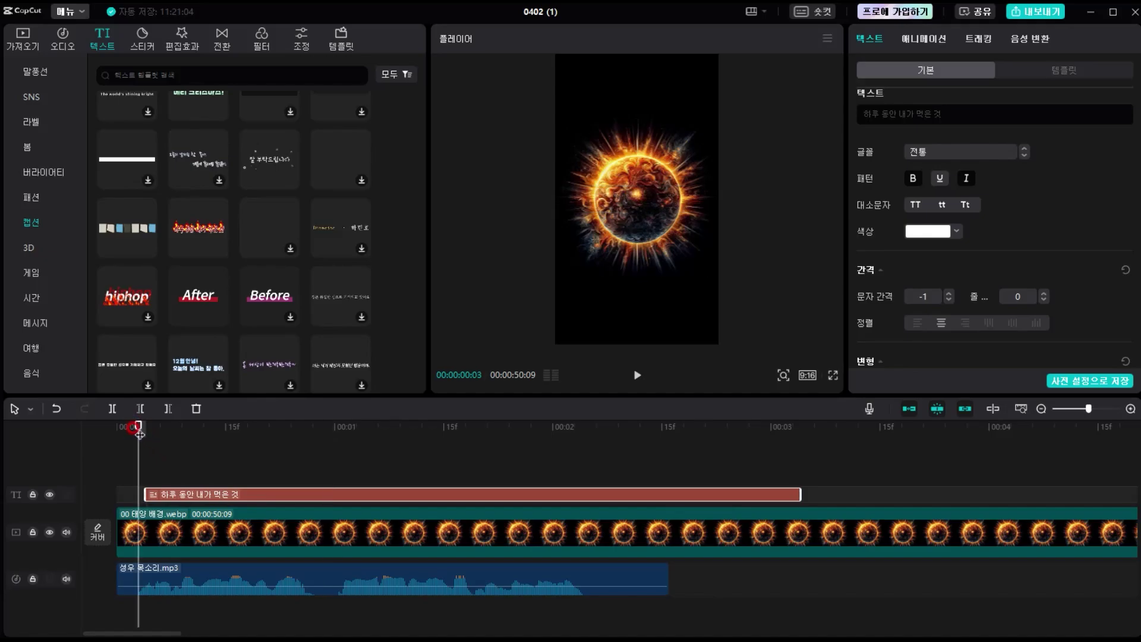
{"action": "key", "text": "space"}
{"action": "left_click", "coordinate": [150, 432]}
{"action": "key", "text": "space"}
{"action": "left_click_drag", "start_coordinate": [801, 494], "coordinate": [216, 491]}
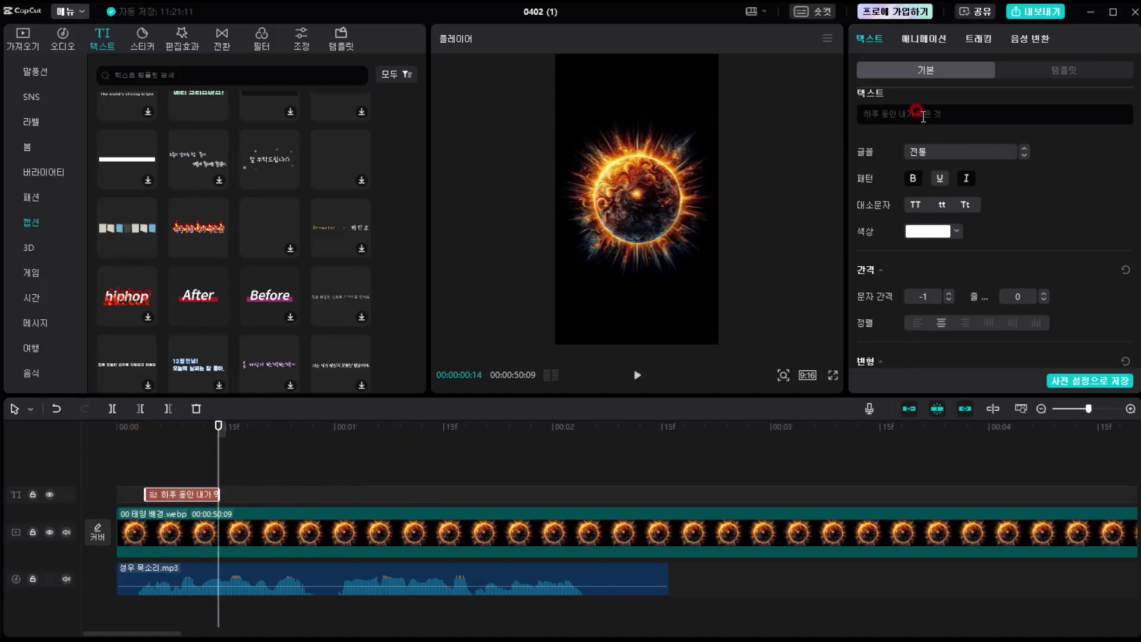
Replace the caption's placeholder text with 신체 부위만.
{"action": "left_click", "coordinate": [917, 110]}
{"action": "type", "text": "신체"}
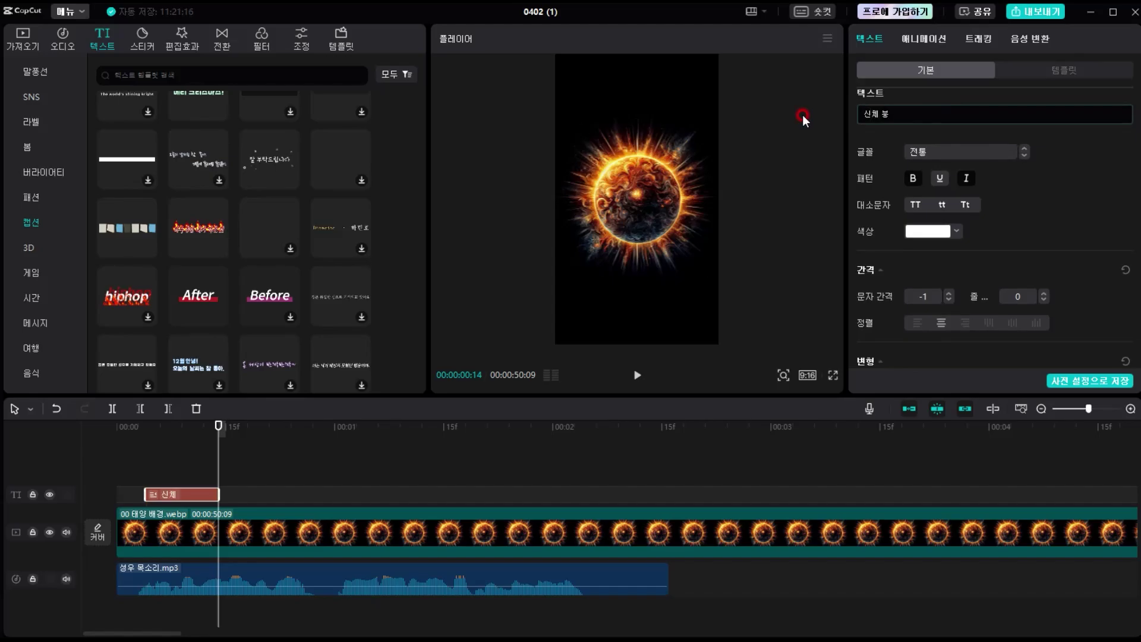
{"action": "type", "text": " 부위만"}
Move the caption above the sun, enlarge it and centre it horizontally in the frame.
{"action": "left_click_drag", "start_coordinate": [621, 193], "coordinate": [581, 104]}
{"action": "left_click_drag", "start_coordinate": [653, 109], "coordinate": [788, 141]}
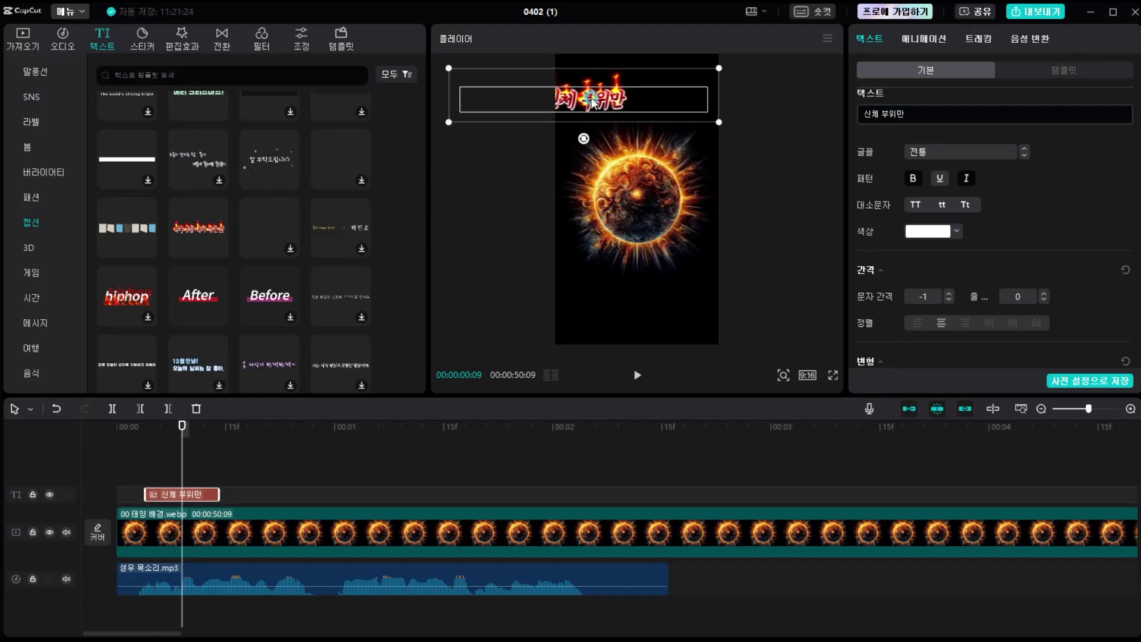
{"action": "left_click_drag", "start_coordinate": [590, 100], "coordinate": [635, 106]}
{"action": "left_click_drag", "start_coordinate": [761, 127], "coordinate": [777, 131]}
{"action": "left_click_drag", "start_coordinate": [667, 108], "coordinate": [678, 110]}
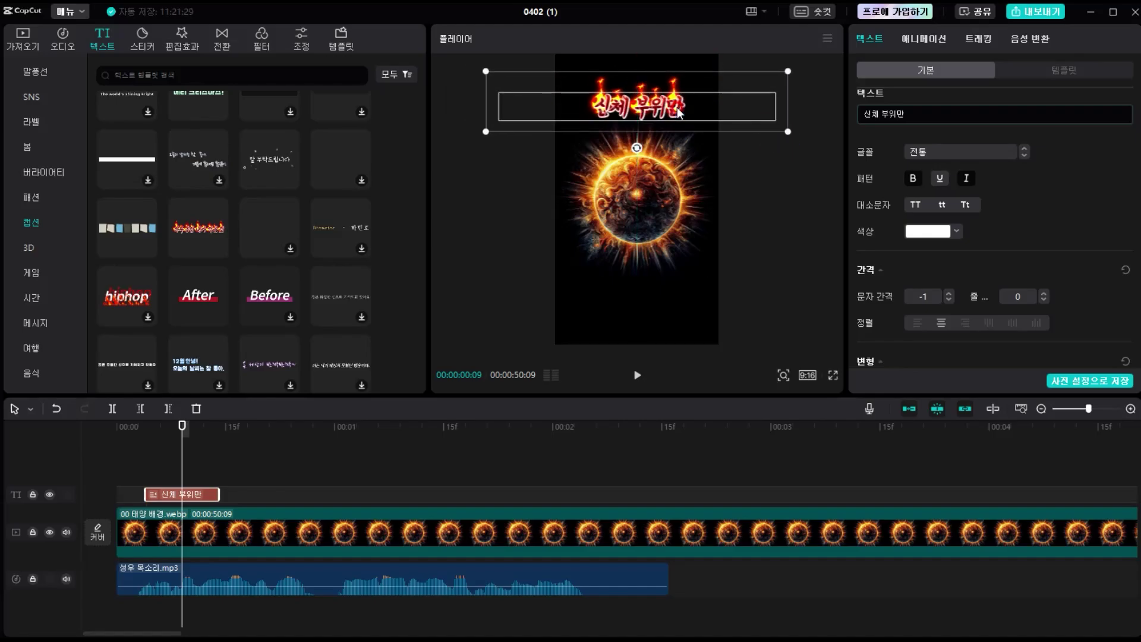
Shift the 신체 부위만 caption clip slightly earlier to match the start of the voice.
{"action": "mouse_move", "coordinate": [179, 433]}
{"action": "left_mouse_down"}
{"action": "mouse_move", "coordinate": [145, 433]}
{"action": "mouse_move", "coordinate": [166, 434]}
{"action": "left_mouse_up"}
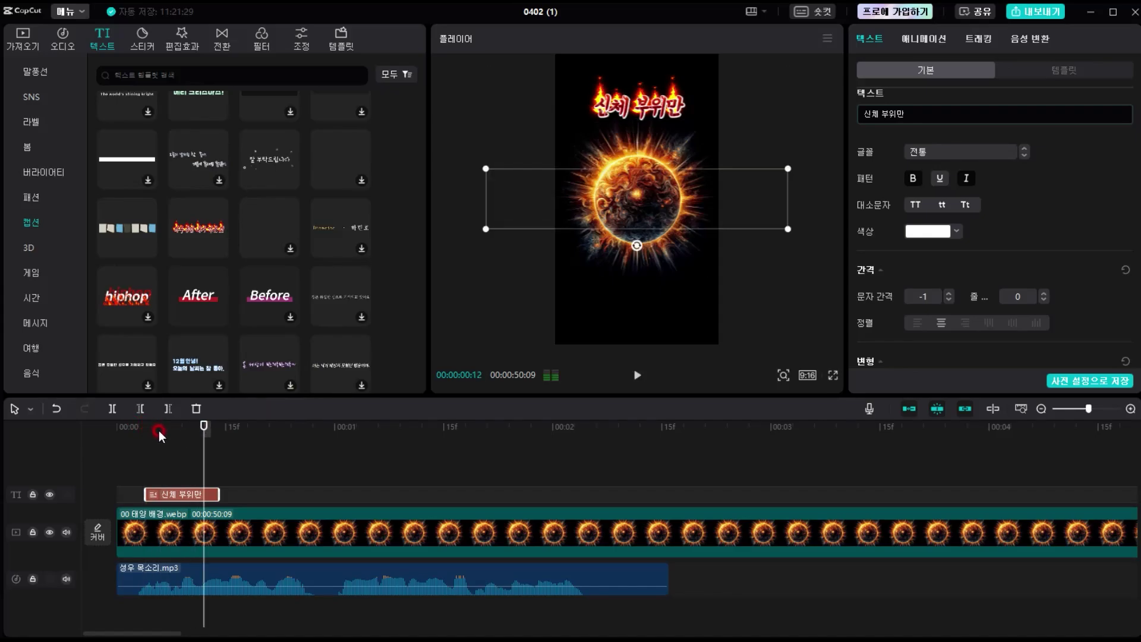
{"action": "left_click_drag", "start_coordinate": [155, 496], "coordinate": [148, 497]}
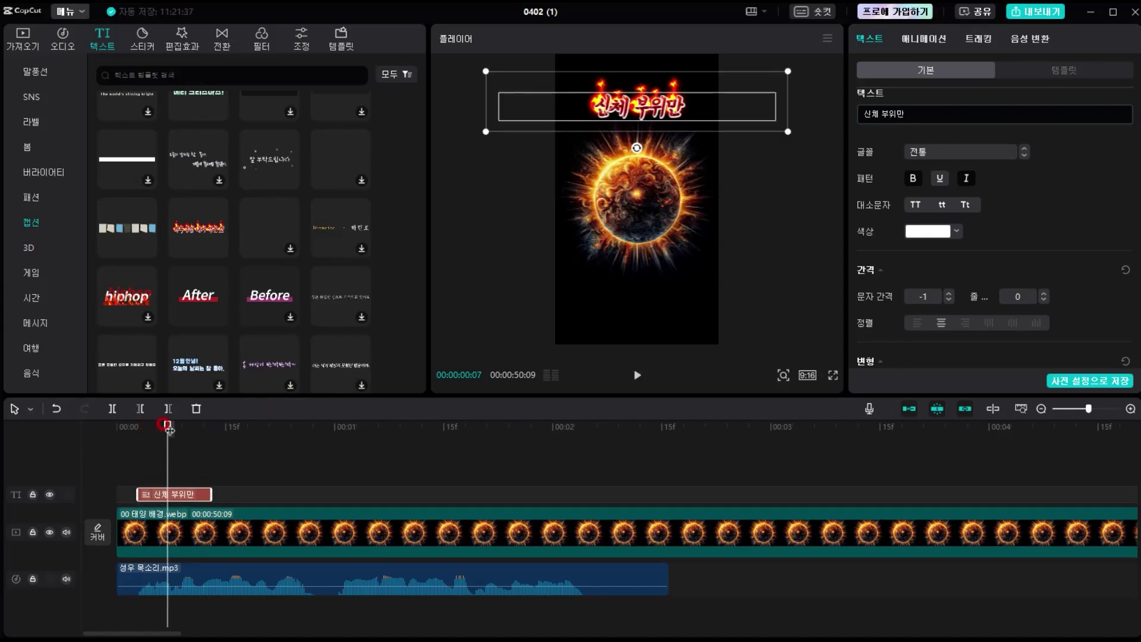
{"action": "left_click_drag", "start_coordinate": [167, 427], "coordinate": [145, 427]}
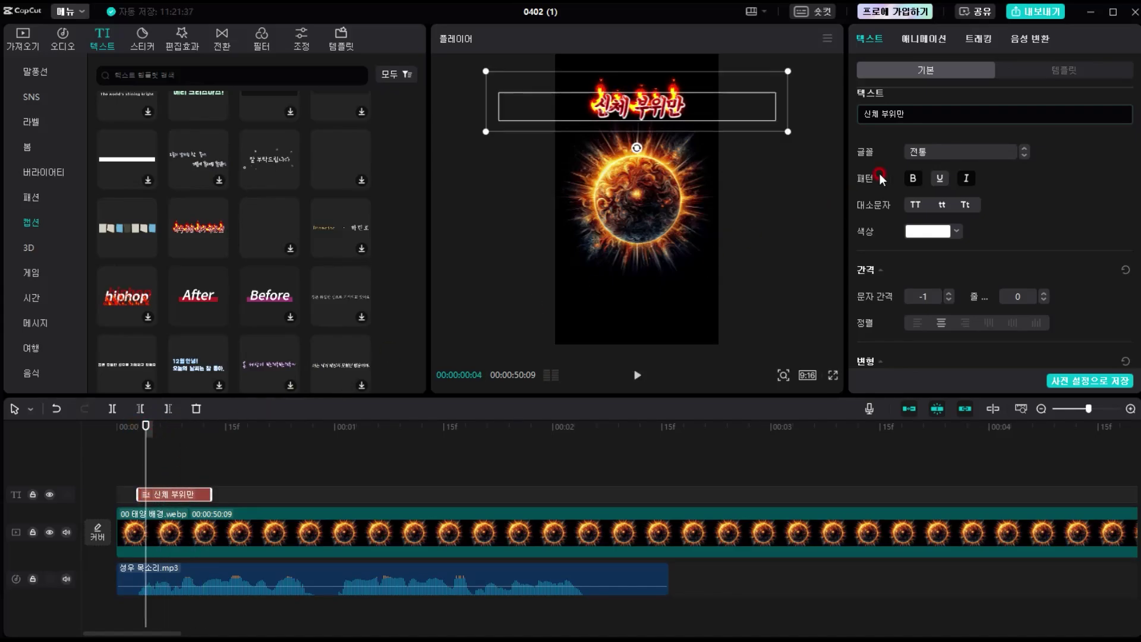
Shorten the caption text to 신체 and trim the clip's end to about 00:00:00:11, where that word ends.
{"action": "left_click_drag", "start_coordinate": [922, 116], "coordinate": [878, 115]}
{"action": "key", "text": "BackSpace"}
{"action": "left_click", "coordinate": [136, 432]}
{"action": "key", "text": "space"}
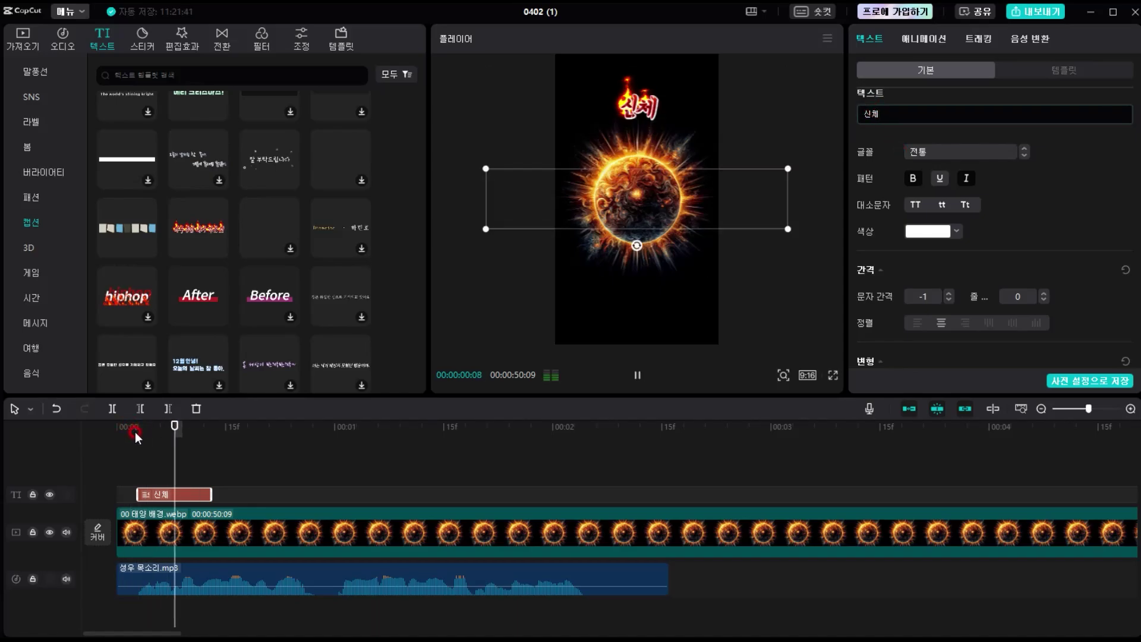
{"action": "key", "text": "space"}
{"action": "left_click_drag", "start_coordinate": [204, 429], "coordinate": [197, 430]}
{"action": "left_click_drag", "start_coordinate": [205, 495], "coordinate": [198, 495]}
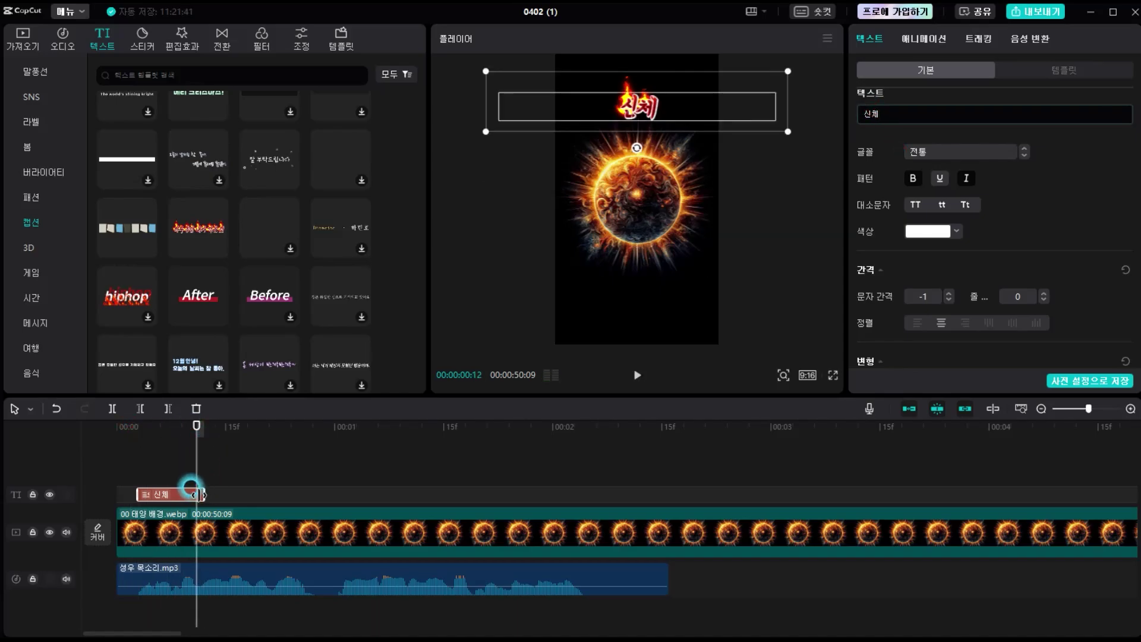
Paste a copy of the caption directly after the 신체 clip and set its text to 부위만.
{"action": "left_click", "coordinate": [280, 495]}
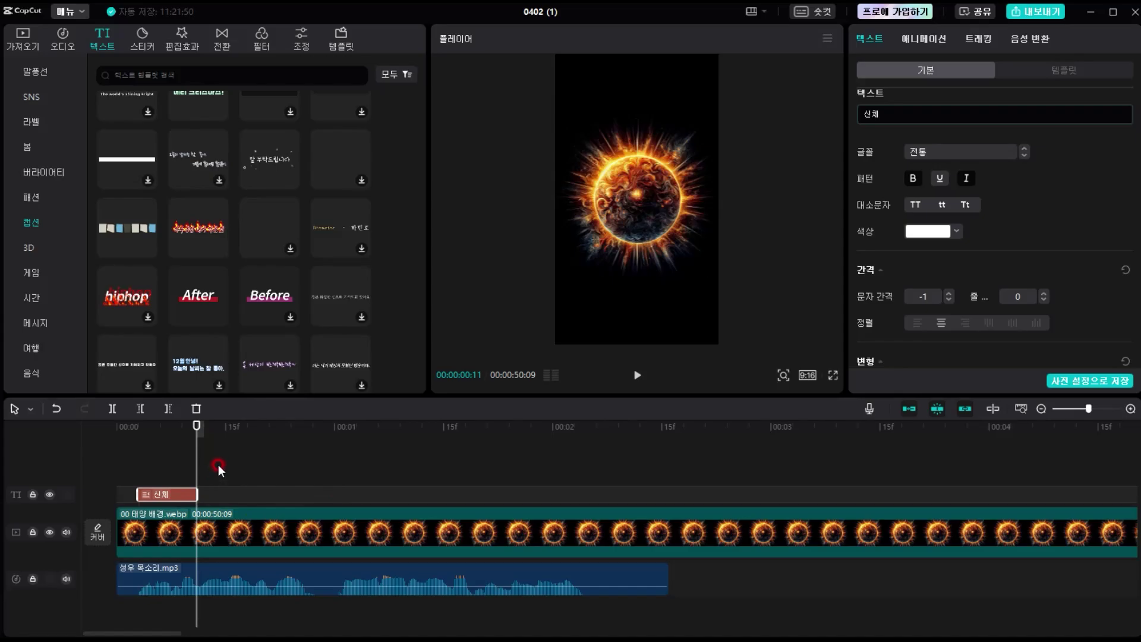
{"action": "key", "text": "ctrl+v"}
{"action": "left_click", "coordinate": [915, 114]}
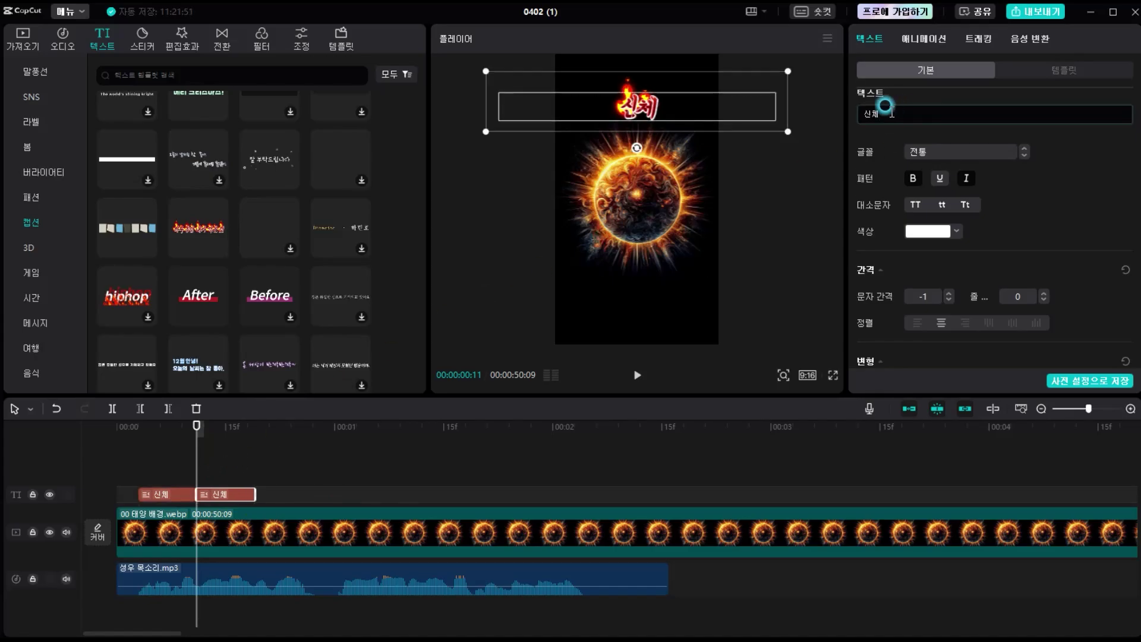
{"action": "type", "text": "봉위만"}
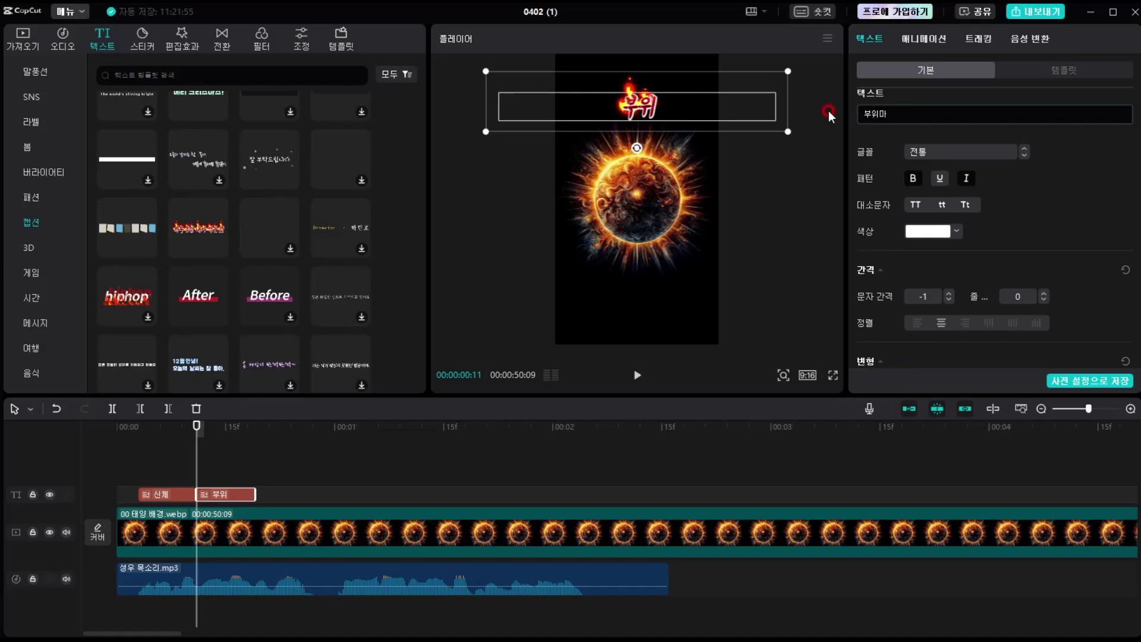
Listen for the end of the spoken 부위만 and trim its caption clip to 00:00:00:17.
{"action": "left_click", "coordinate": [240, 427]}
{"action": "left_click", "coordinate": [236, 490]}
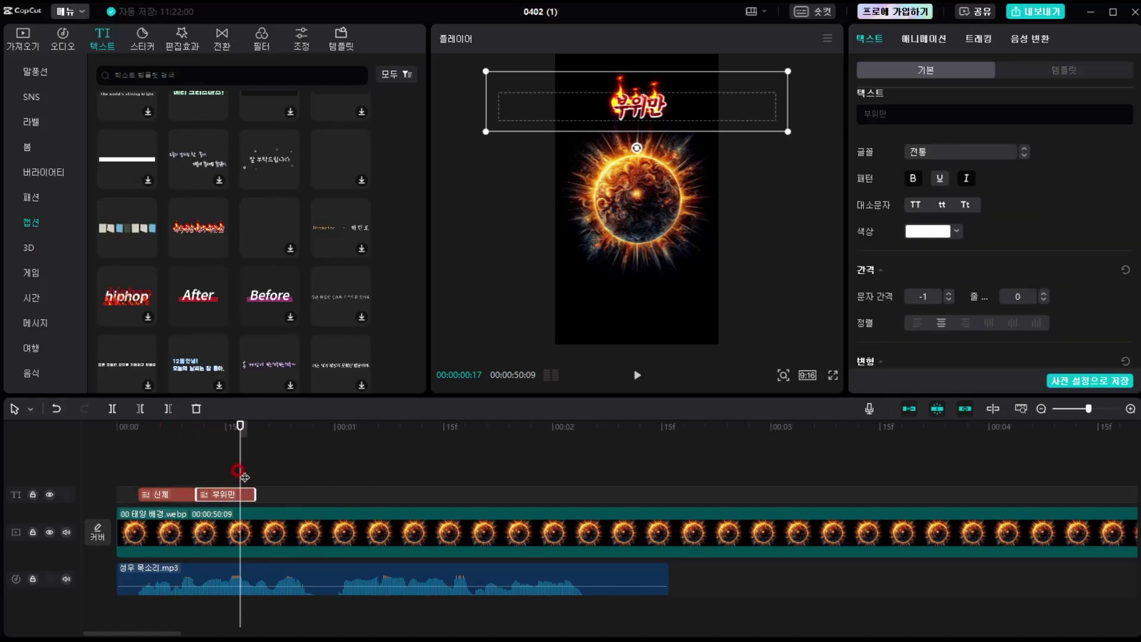
{"action": "key", "text": "space"}
{"action": "left_click", "coordinate": [240, 427]}
{"action": "key", "text": "space"}
{"action": "left_click", "coordinate": [242, 430]}
{"action": "mouse_move", "coordinate": [255, 491]}
{"action": "left_mouse_down"}
{"action": "mouse_move", "coordinate": [232, 479]}
{"action": "mouse_move", "coordinate": [239, 488]}
{"action": "left_mouse_up"}
Paste a caption copy at 00:00:00:17 with the text 보고 and play the captions from the start.
{"action": "key", "text": "ctrl+c"}
{"action": "key", "text": "ctrl+v"}
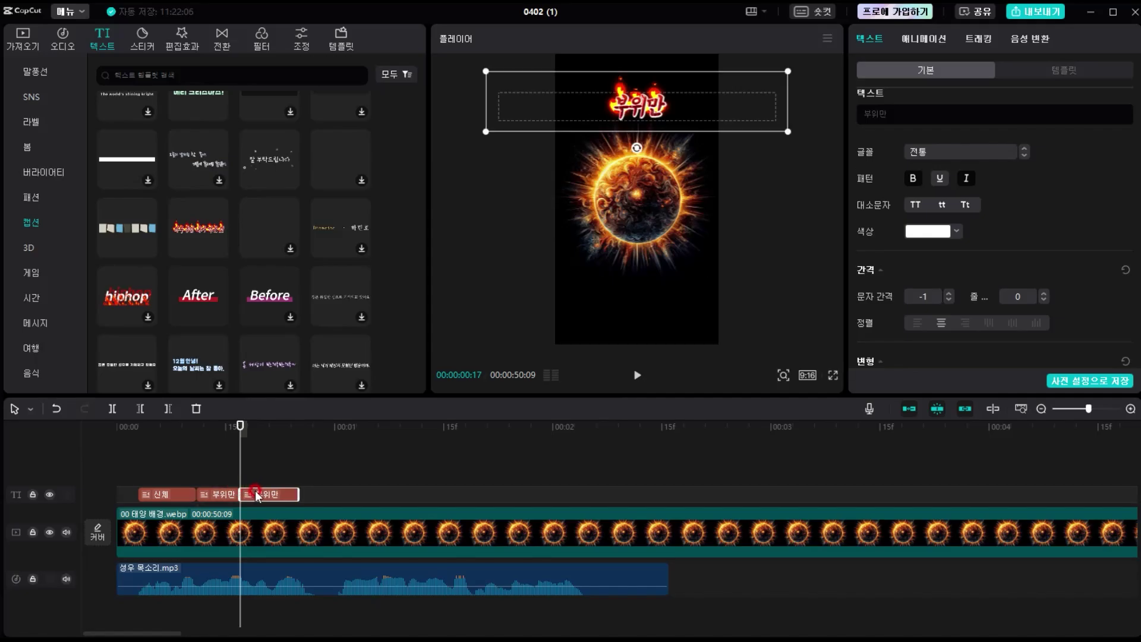
{"action": "type", "text": "보고"}
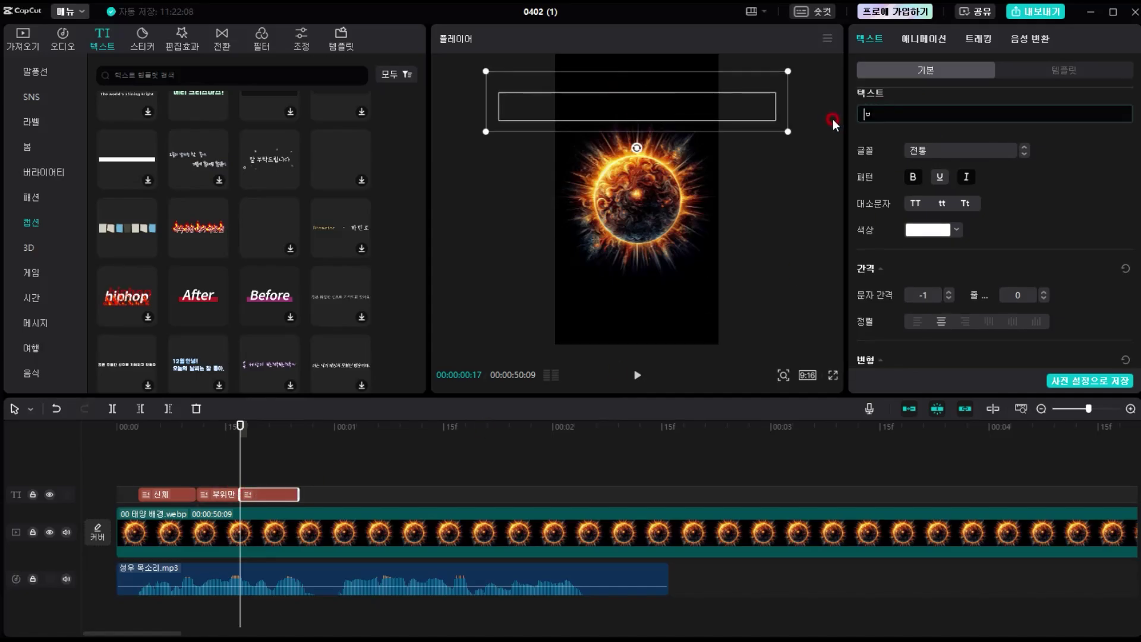
{"action": "left_click", "coordinate": [128, 428]}
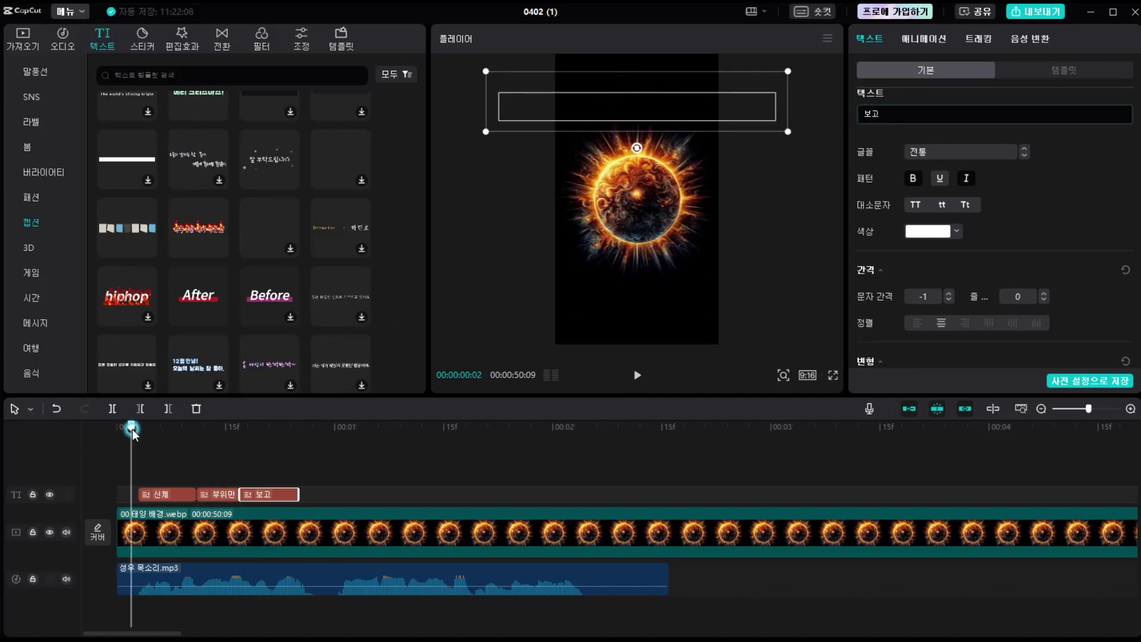
{"action": "key", "text": "space"}
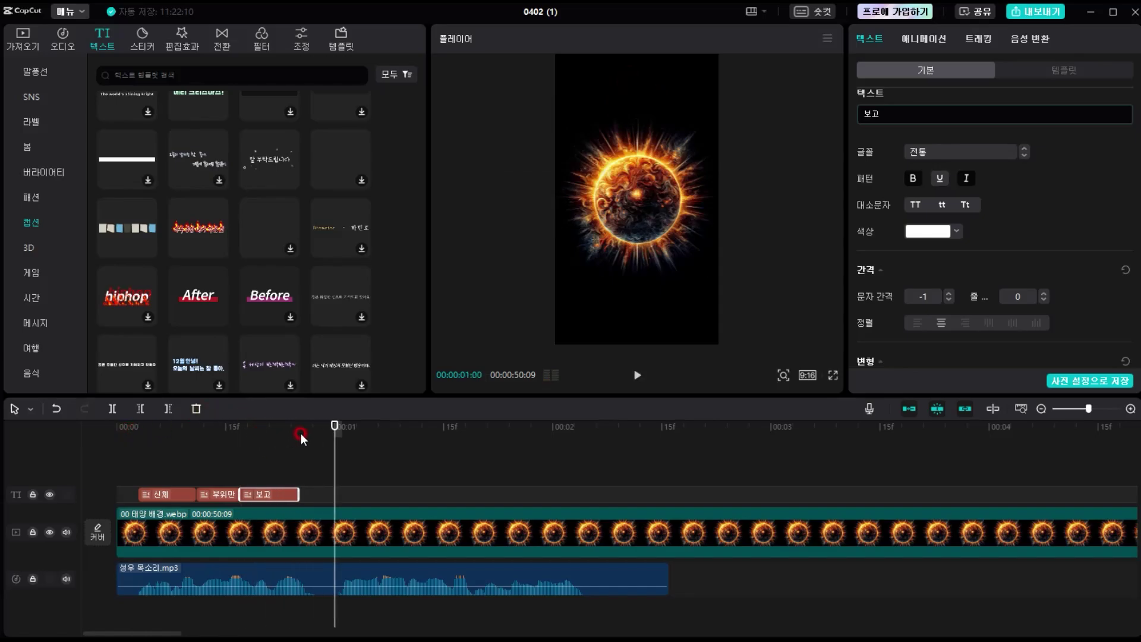
{"action": "key", "text": "space"}
Paste another caption copy at about 00:00:01:01, where the second phrase starts, and set its text to 동물의 이름을.
{"action": "left_click", "coordinate": [340, 428]}
{"action": "key", "text": "ctrl+v"}
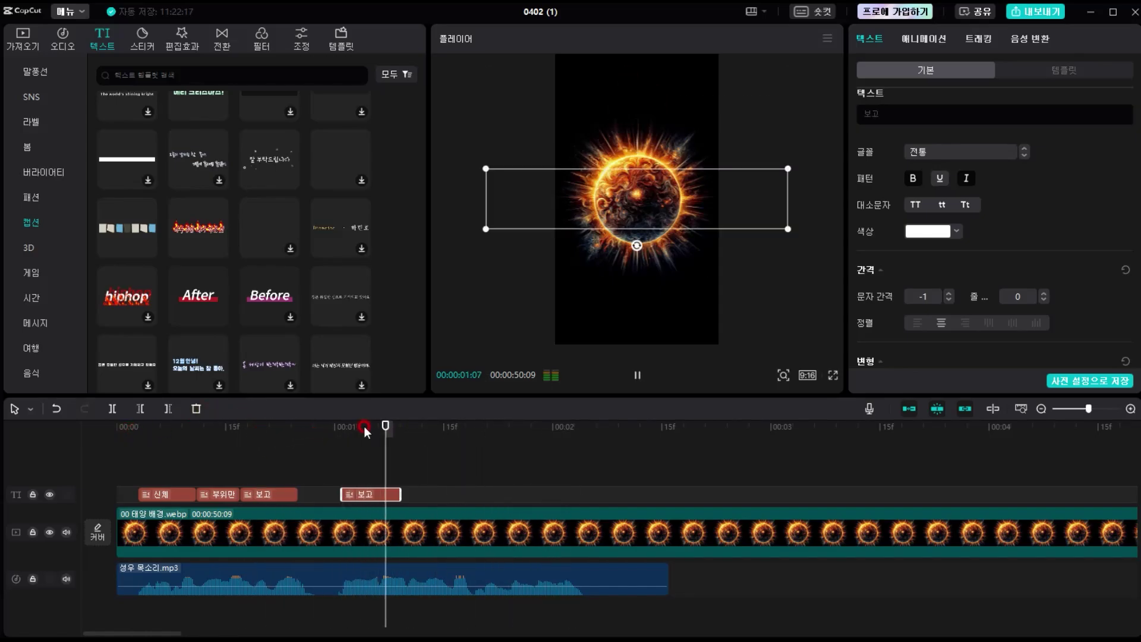
{"action": "left_click", "coordinate": [369, 431]}
{"action": "left_click", "coordinate": [375, 427]}
{"action": "left_click", "coordinate": [386, 433]}
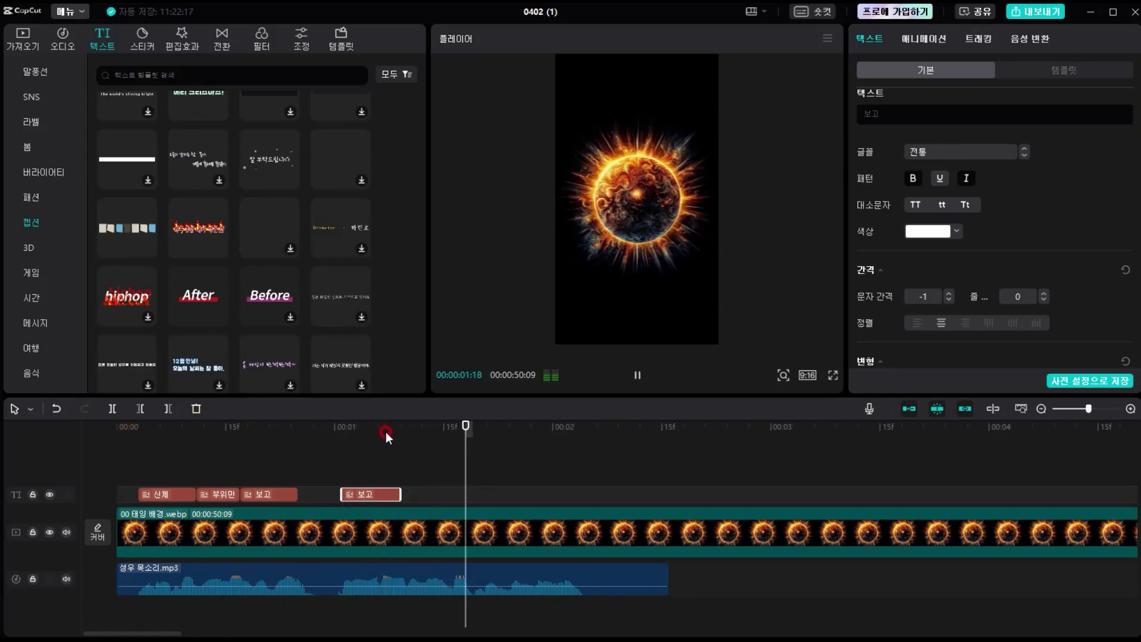
{"action": "left_click", "coordinate": [788, 126]}
{"action": "key", "text": "ctrl+a"}
{"action": "type", "text": "동물의 이"}
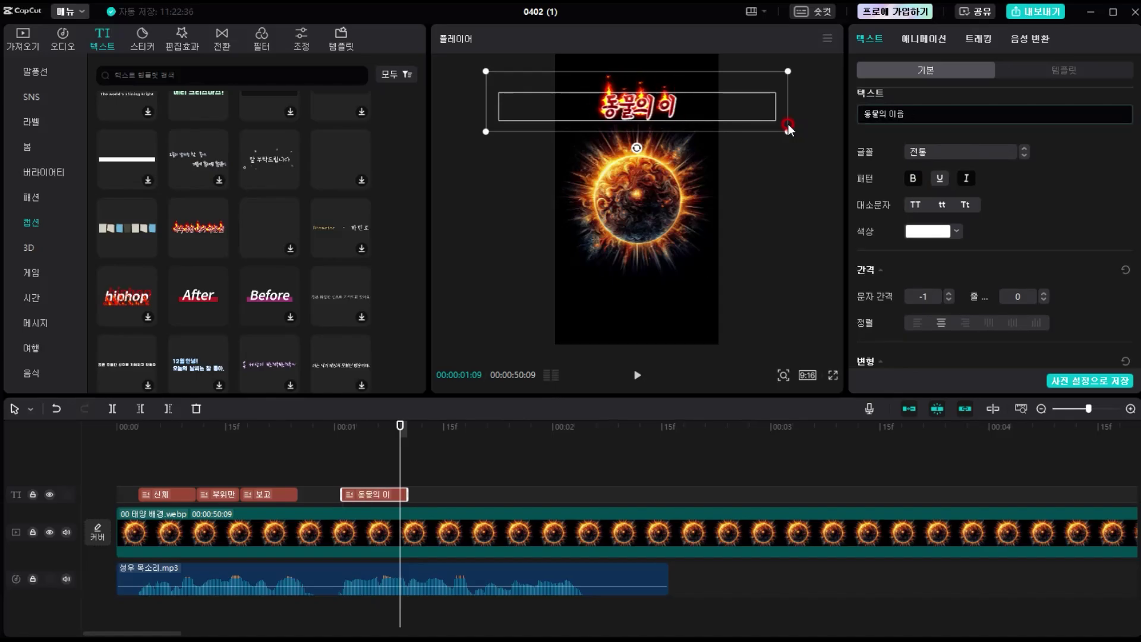
{"action": "type", "text": "름"}
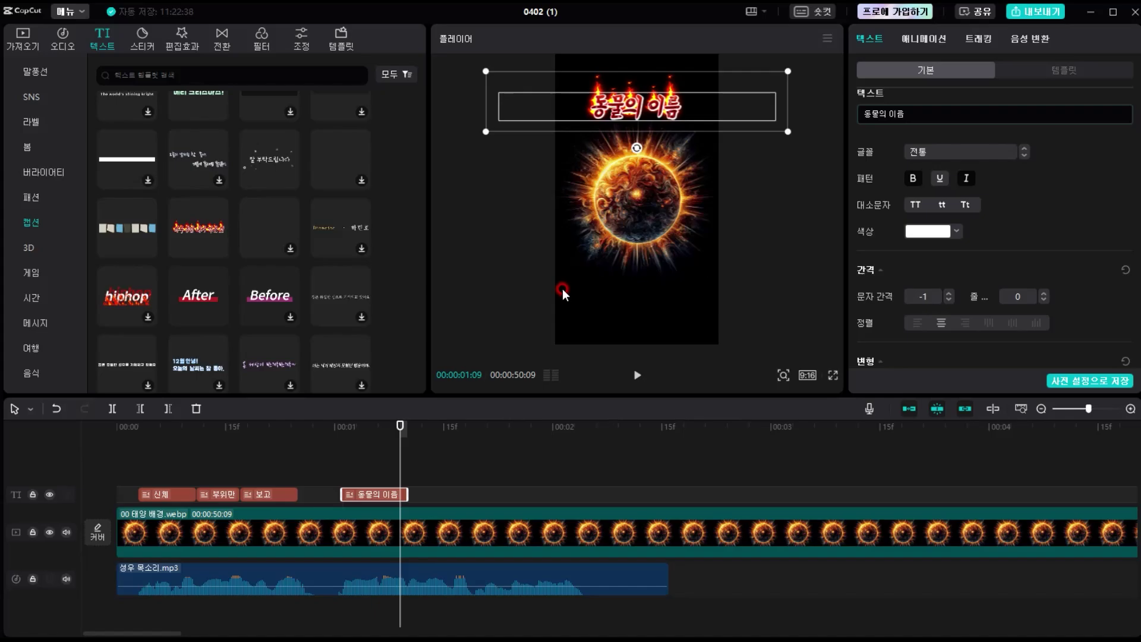
{"action": "type", "text": "ㅇ"}
Replay the second phrase, trim its caption clip to 00:00:01:09 and shorten the text to 동물의.
{"action": "left_click", "coordinate": [337, 433]}
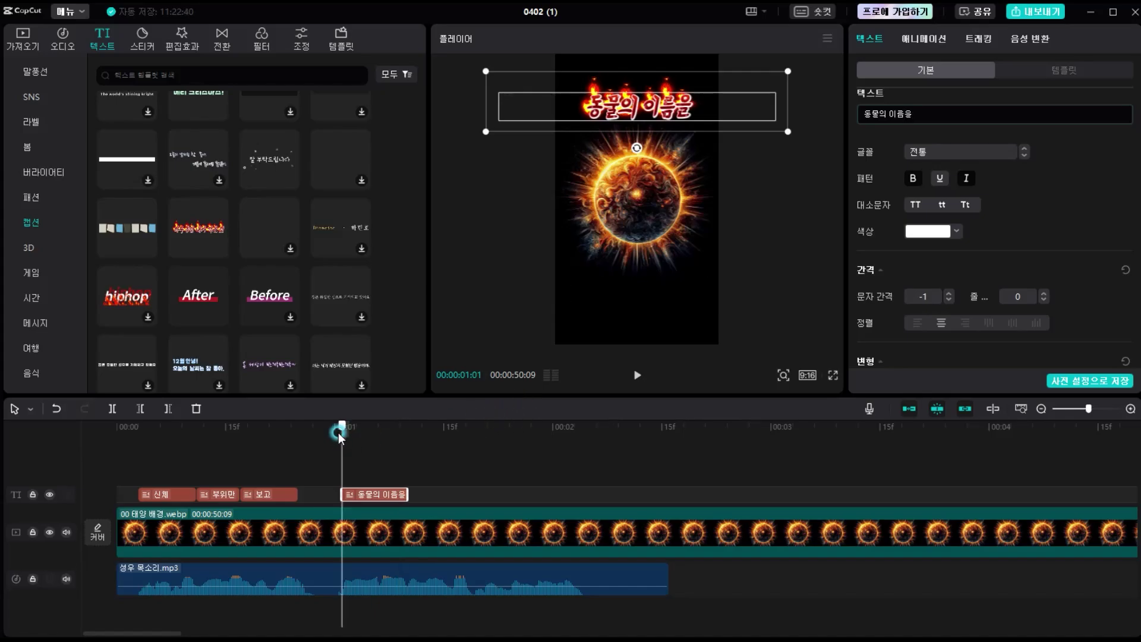
{"action": "key", "text": "space"}
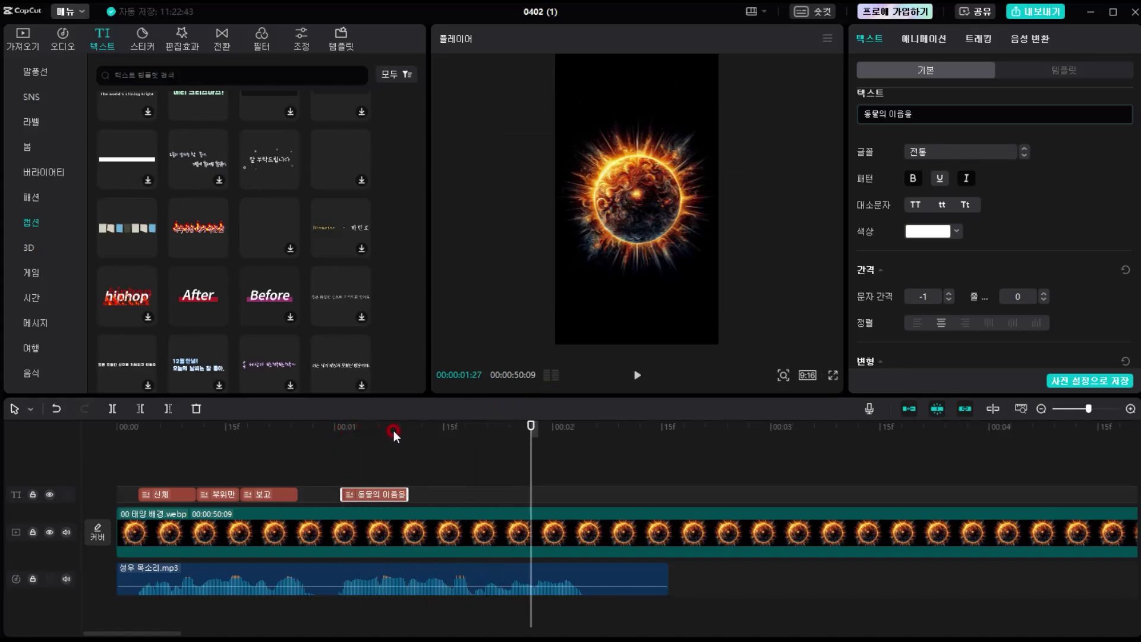
{"action": "left_click", "coordinate": [139, 429]}
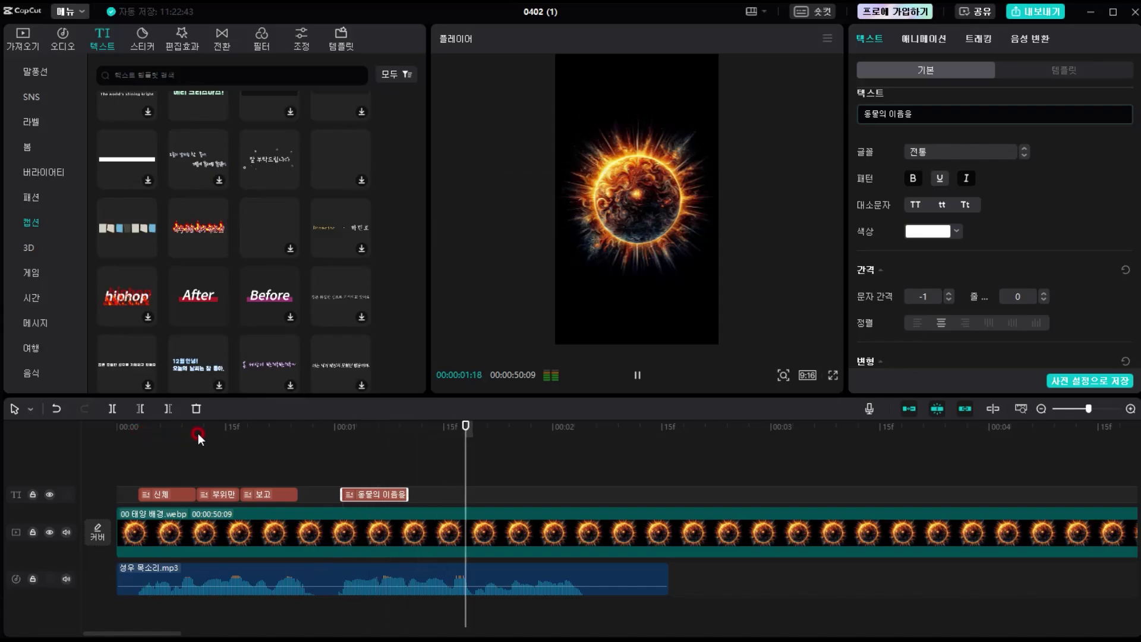
{"action": "key", "text": "space"}
{"action": "left_click", "coordinate": [336, 435]}
{"action": "key", "text": "space"}
{"action": "left_click", "coordinate": [918, 113]}
{"action": "left_click_drag", "start_coordinate": [913, 113], "coordinate": [885, 111]}
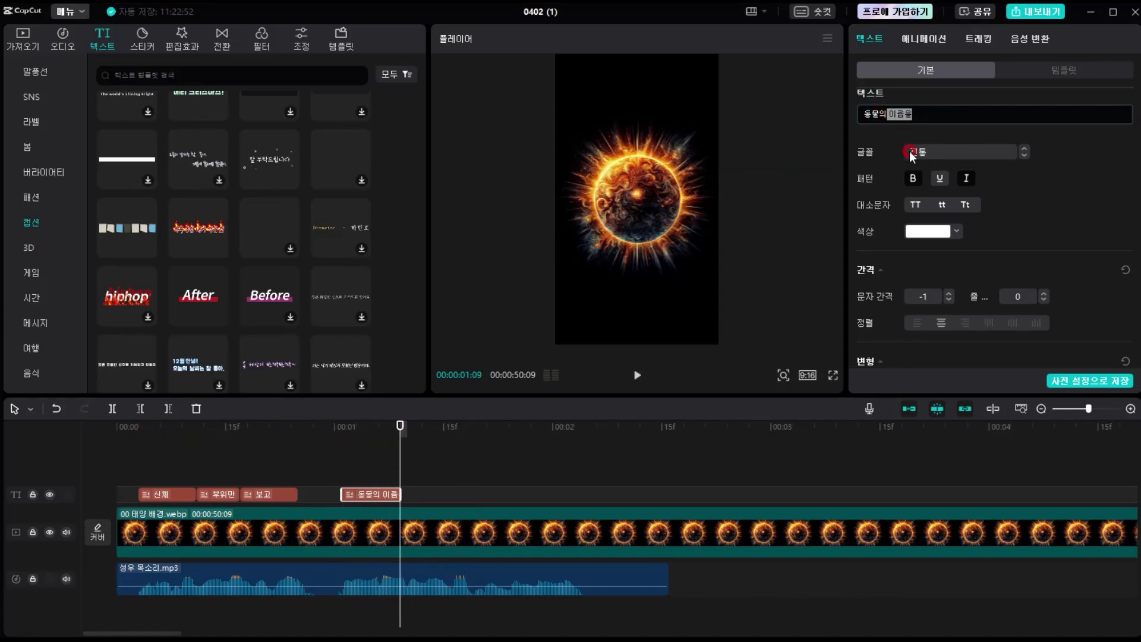
{"action": "key", "text": "BackSpace"}
Paste a caption copy at 00:00:01:09, set its text to 이름을 and trim its end slightly to match the voice.
{"action": "key", "text": "ctrl+c"}
{"action": "key", "text": "ctrl+v"}
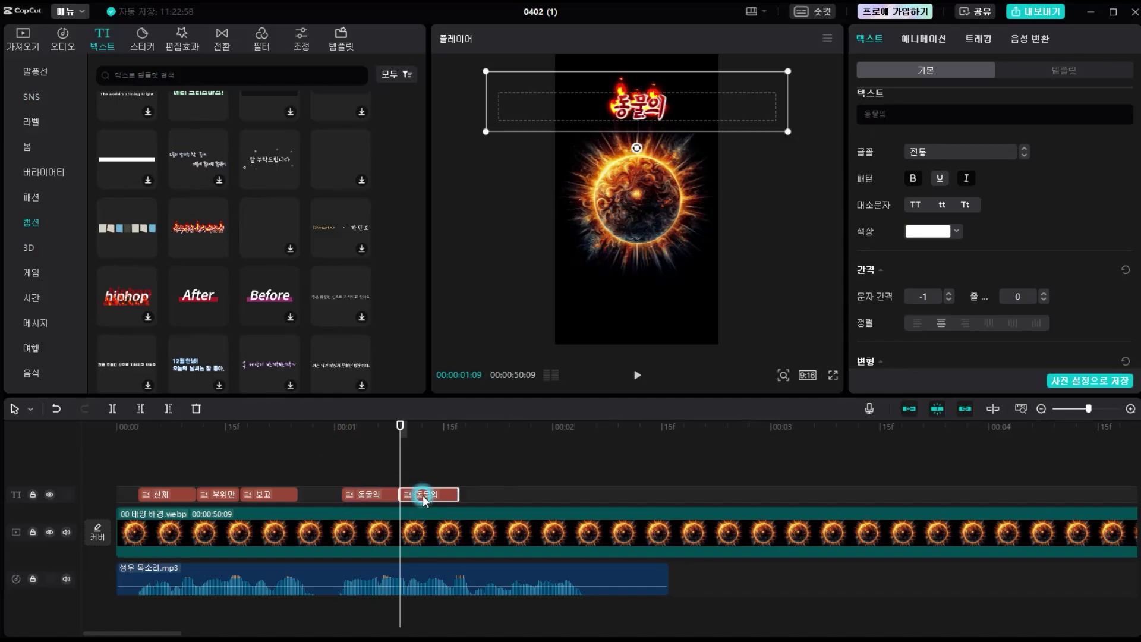
{"action": "left_click", "coordinate": [936, 108]}
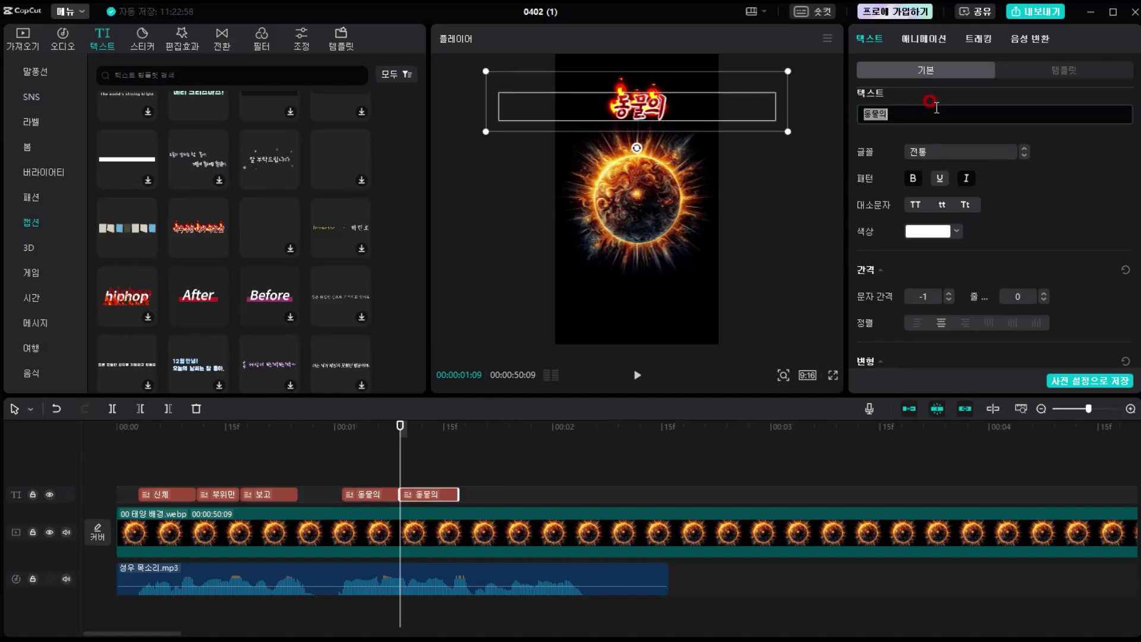
{"action": "type", "text": "이름을"}
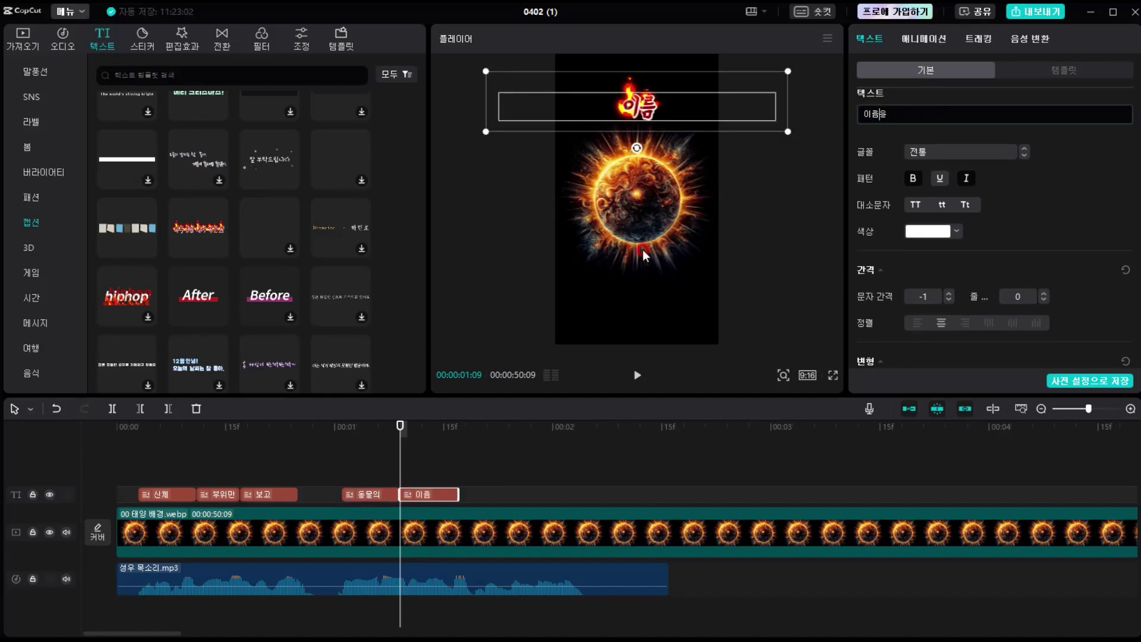
{"action": "left_click", "coordinate": [371, 427]}
{"action": "left_click", "coordinate": [450, 426]}
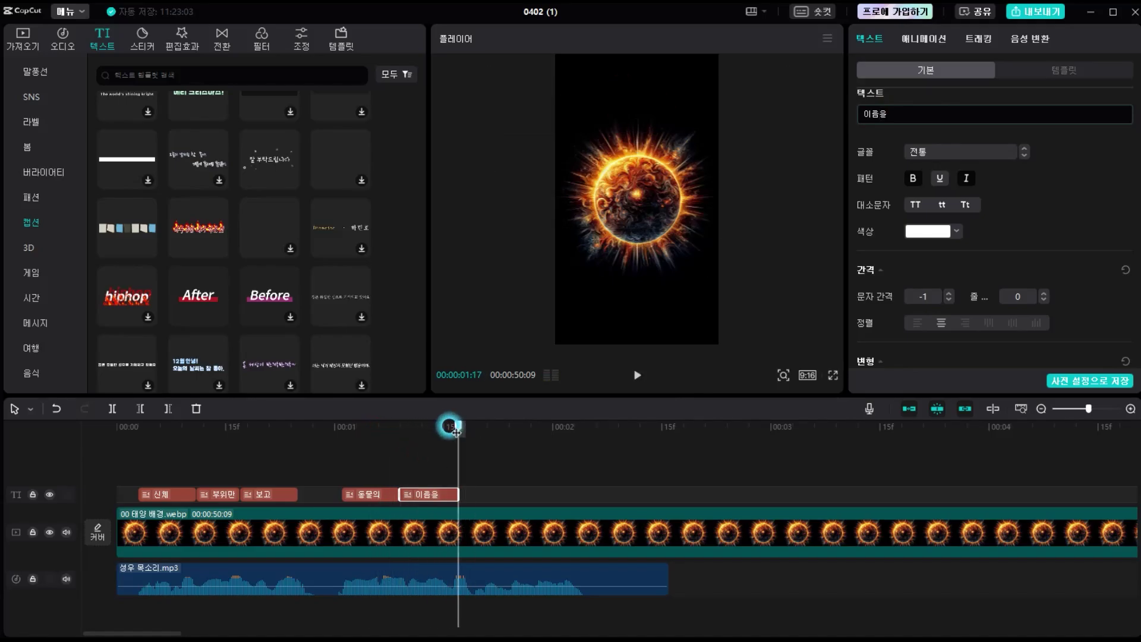
{"action": "mouse_move", "coordinate": [458, 494]}
{"action": "left_mouse_down"}
{"action": "mouse_move", "coordinate": [444, 479]}
{"action": "mouse_move", "coordinate": [455, 491]}
{"action": "left_mouse_up"}
Paste a caption copy directly after the 이름을 clip and set its text to 맞출 수.
{"action": "key", "text": "ctrl+v"}
{"action": "left_click", "coordinate": [470, 445]}
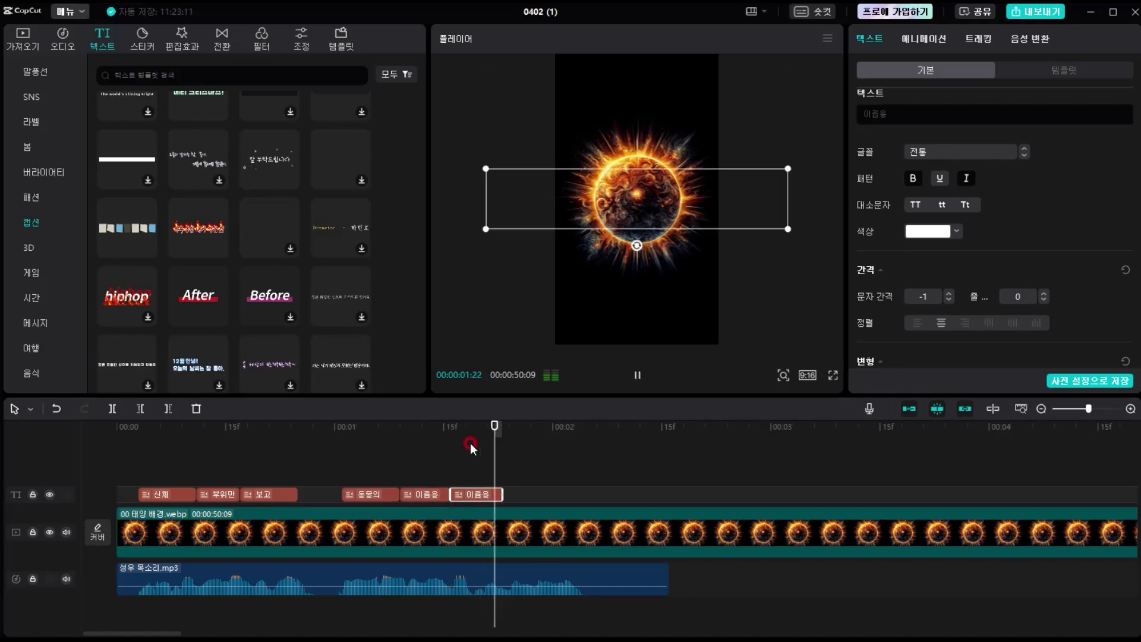
{"action": "left_click", "coordinate": [896, 111]}
{"action": "left_click_drag", "start_coordinate": [902, 115], "coordinate": [842, 116]}
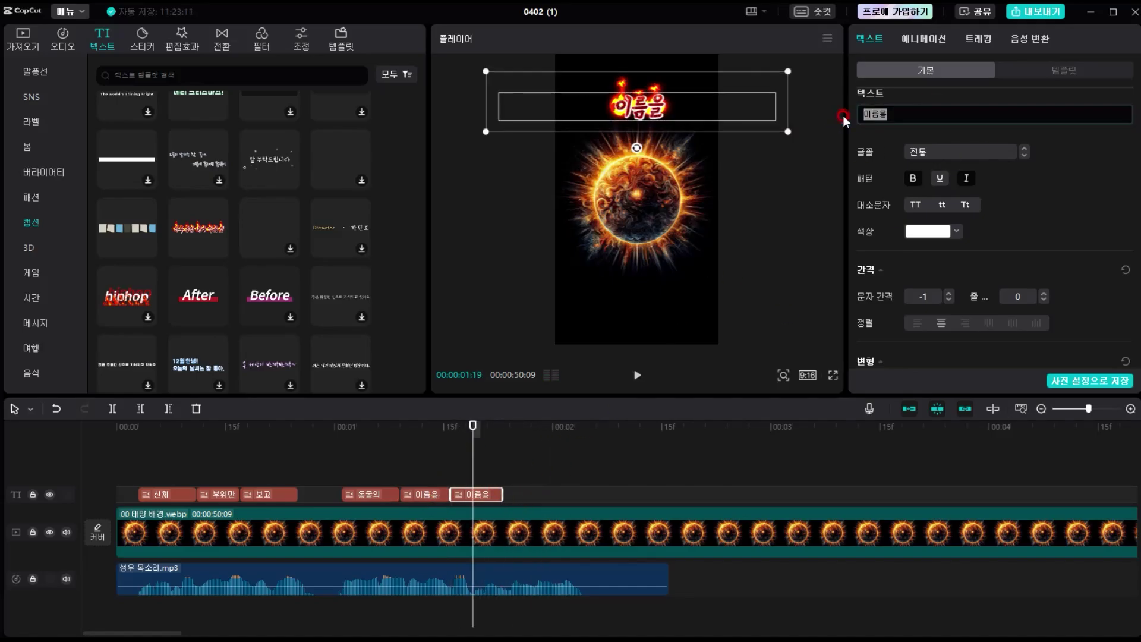
{"action": "type", "text": "맞출 수"}
{"action": "left_click", "coordinate": [498, 486]}
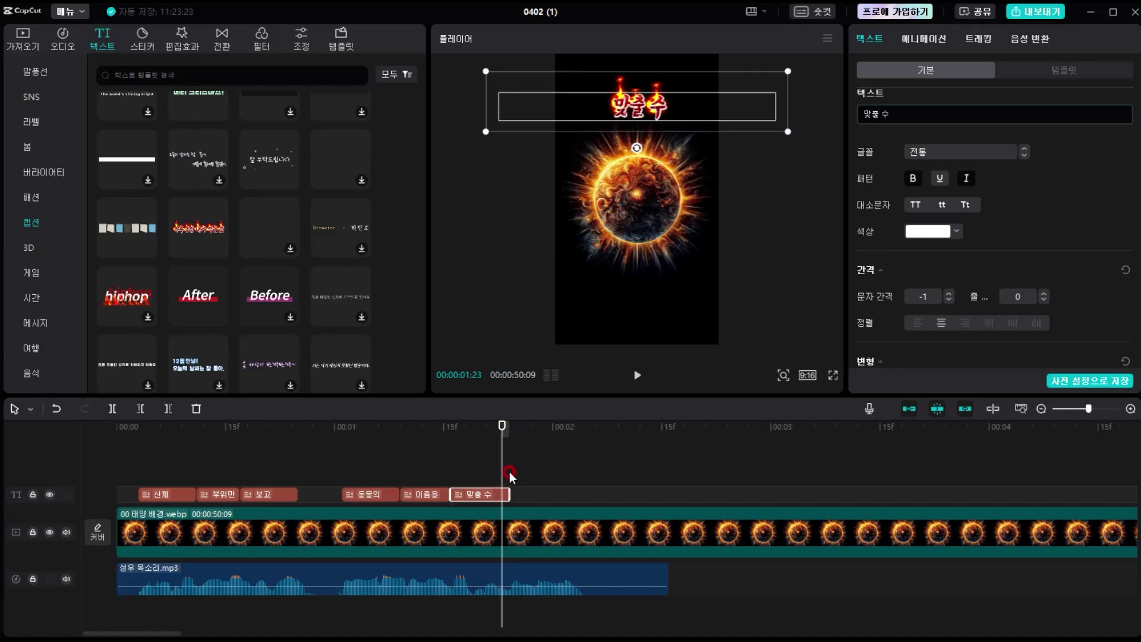
Paste a caption copy directly after the 맞출 수 clip, set its text to 있나요? and replay that phrase.
{"action": "left_click", "coordinate": [508, 426]}
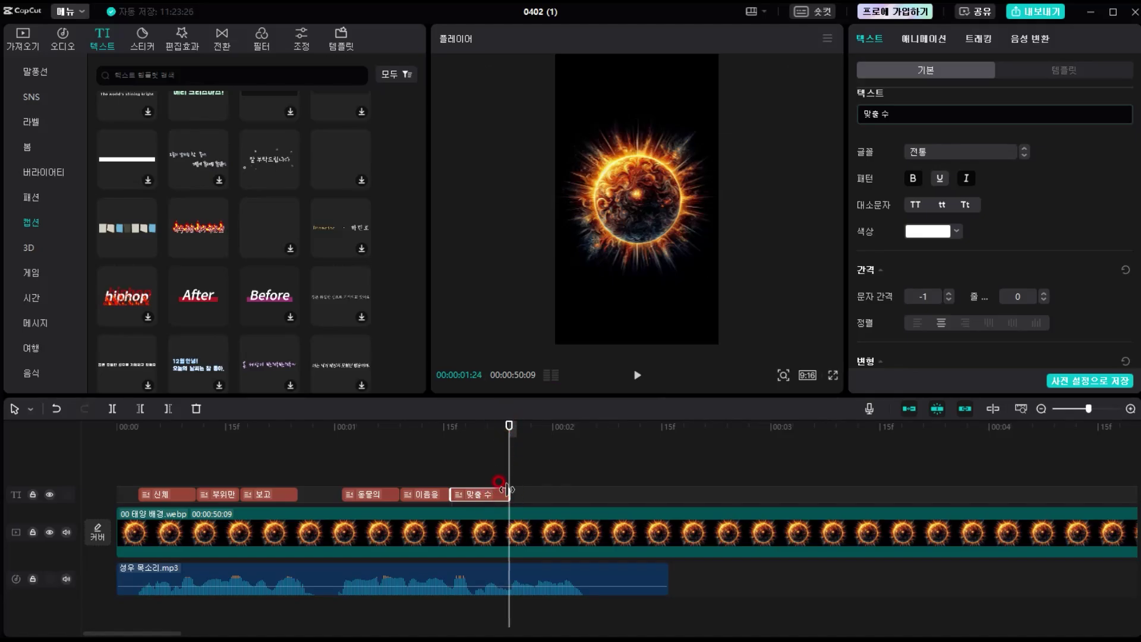
{"action": "key", "text": "ctrl+v"}
{"action": "left_click", "coordinate": [457, 420]}
{"action": "key", "text": "space"}
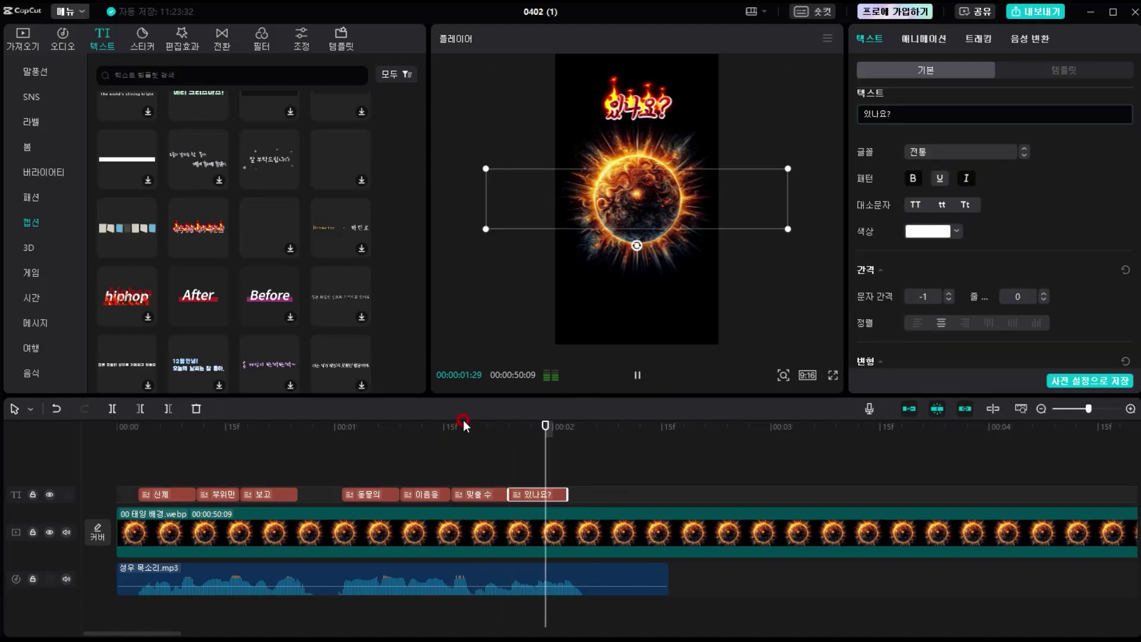
{"action": "left_click", "coordinate": [558, 427]}
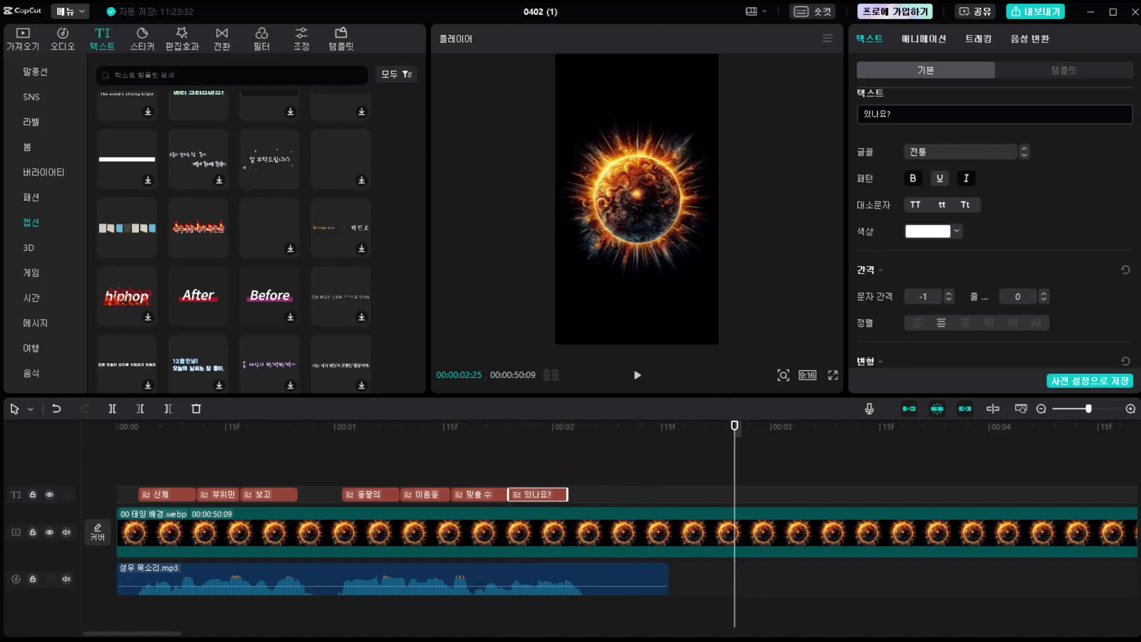
Replay the captioned opening from 00:00:00:00 and trim the silent end off the first 성우 목소리.mp3 clip.
{"action": "left_click", "coordinate": [395, 533]}
{"action": "scroll", "coordinate": [390, 534], "scroll_direction": "down", "scroll_amount": 3}
{"action": "scroll", "coordinate": [296, 544], "scroll_direction": "down", "scroll_amount": 3}
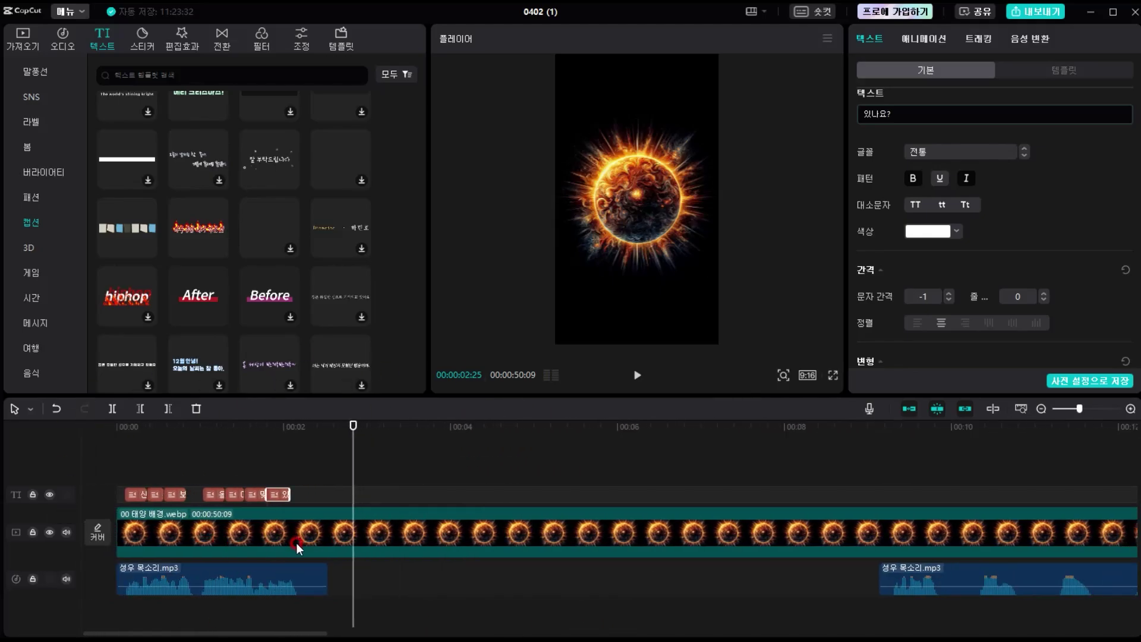
{"action": "left_click_drag", "start_coordinate": [208, 431], "coordinate": [3, 430]}
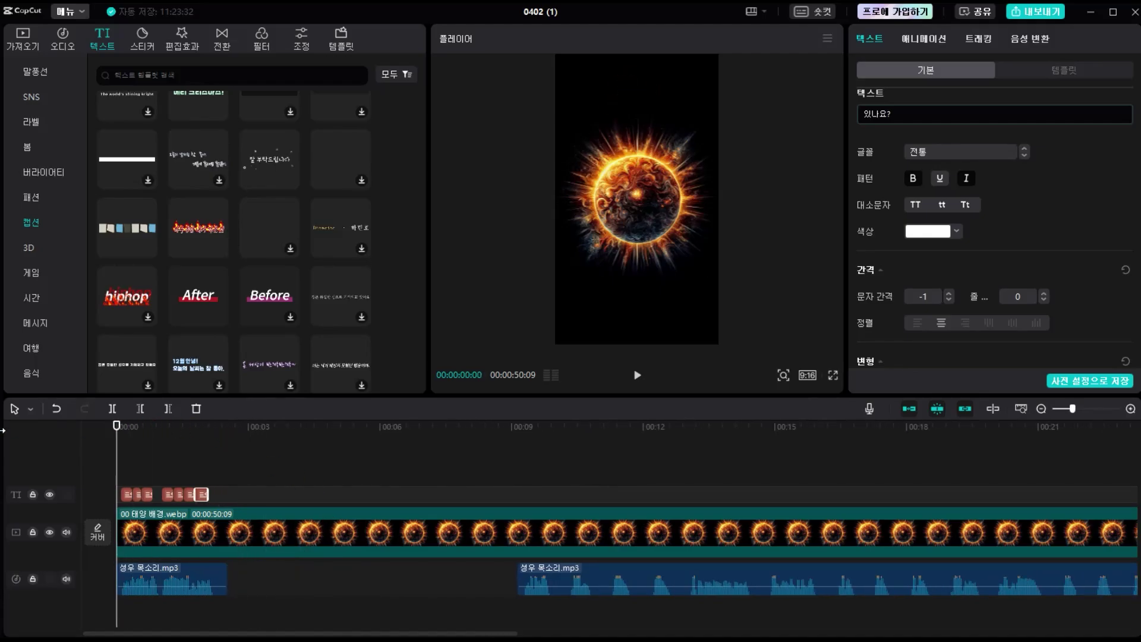
{"action": "key", "text": "space"}
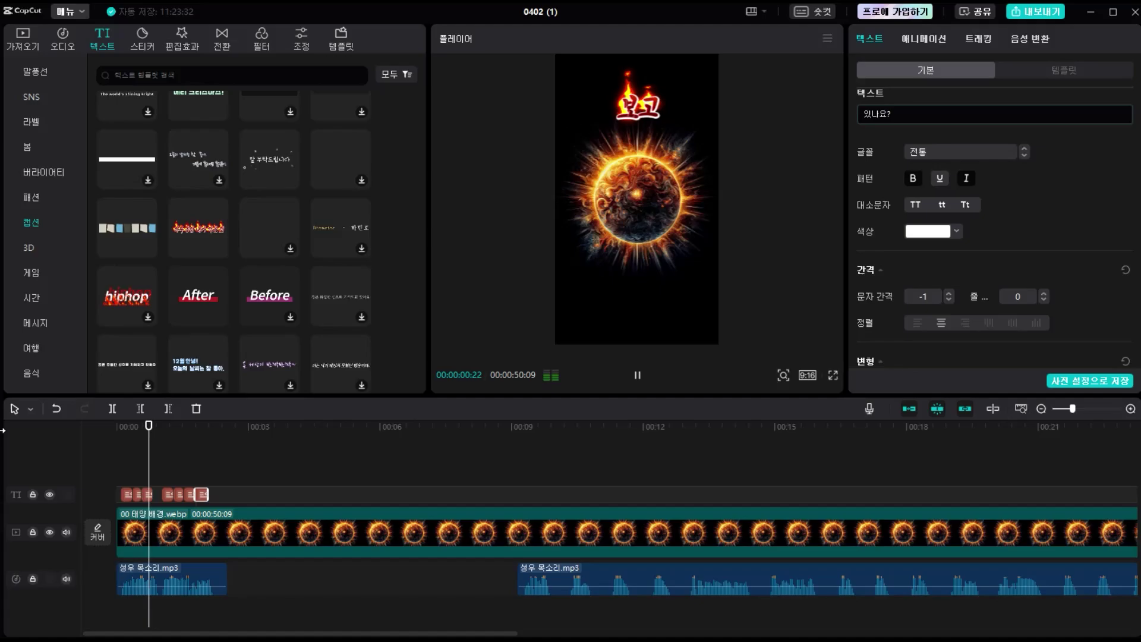
{"action": "left_click", "coordinate": [209, 579]}
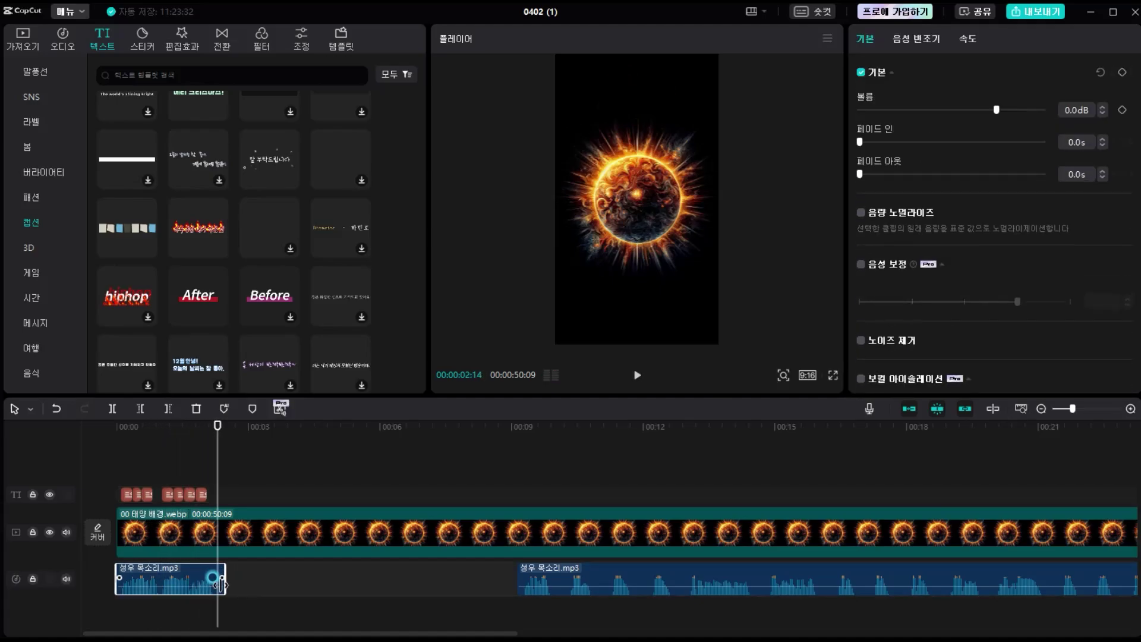
{"action": "left_click", "coordinate": [208, 575]}
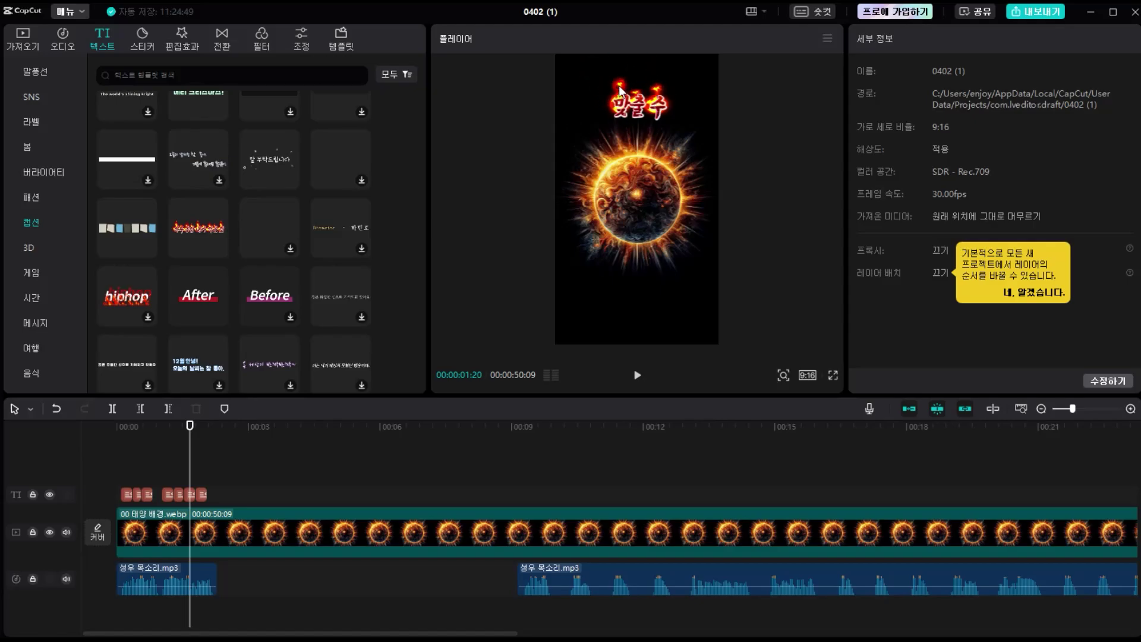
Move the sun background slightly down in the frame and lower all the flaming captions to sit closer above it.
{"action": "left_click_drag", "start_coordinate": [639, 210], "coordinate": [634, 244]}
{"action": "left_click", "coordinate": [459, 220]}
{"action": "left_click", "coordinate": [637, 98]}
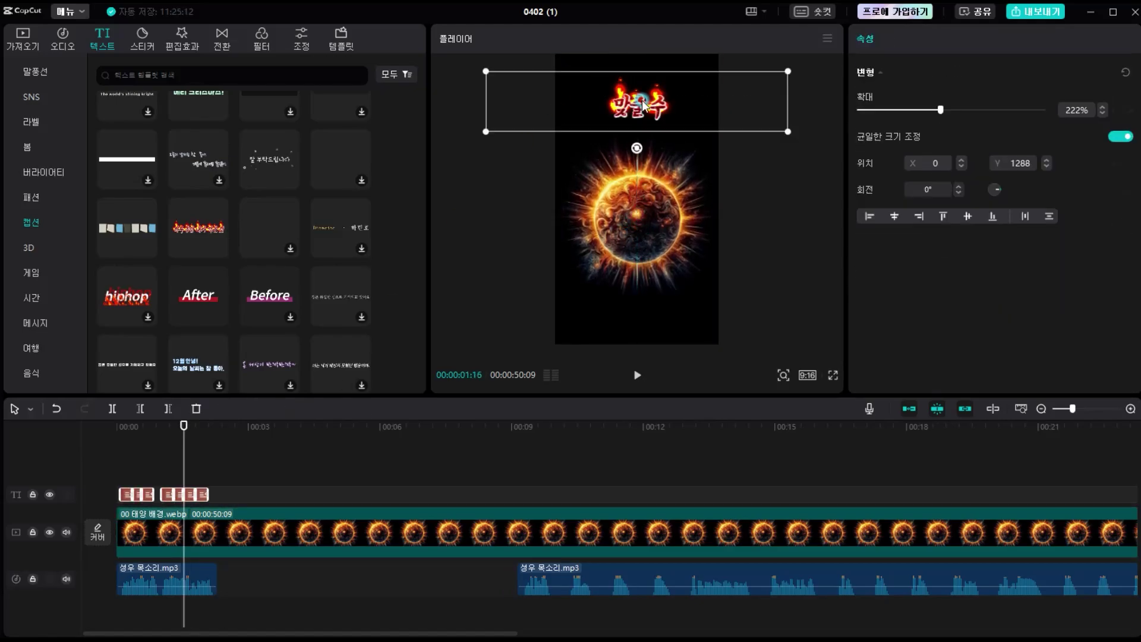
{"action": "left_click_drag", "start_coordinate": [638, 98], "coordinate": [645, 129]}
{"action": "left_click_drag", "start_coordinate": [642, 117], "coordinate": [641, 126]}
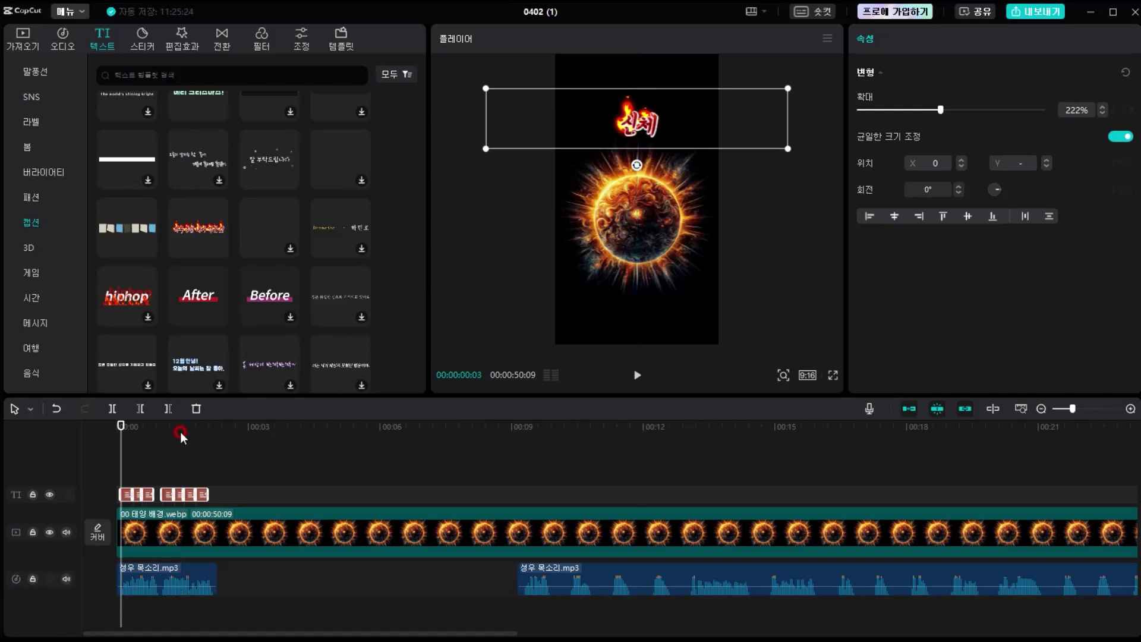
Go through the 부위만 and 보고 captions and nudge them slightly down to even out the caption heights.
{"action": "left_click", "coordinate": [133, 427]}
{"action": "left_click_drag", "start_coordinate": [637, 116], "coordinate": [637, 120]}
{"action": "left_click", "coordinate": [147, 427]}
{"action": "left_click_drag", "start_coordinate": [635, 114], "coordinate": [635, 119]}
{"action": "left_click", "coordinate": [379, 460]}
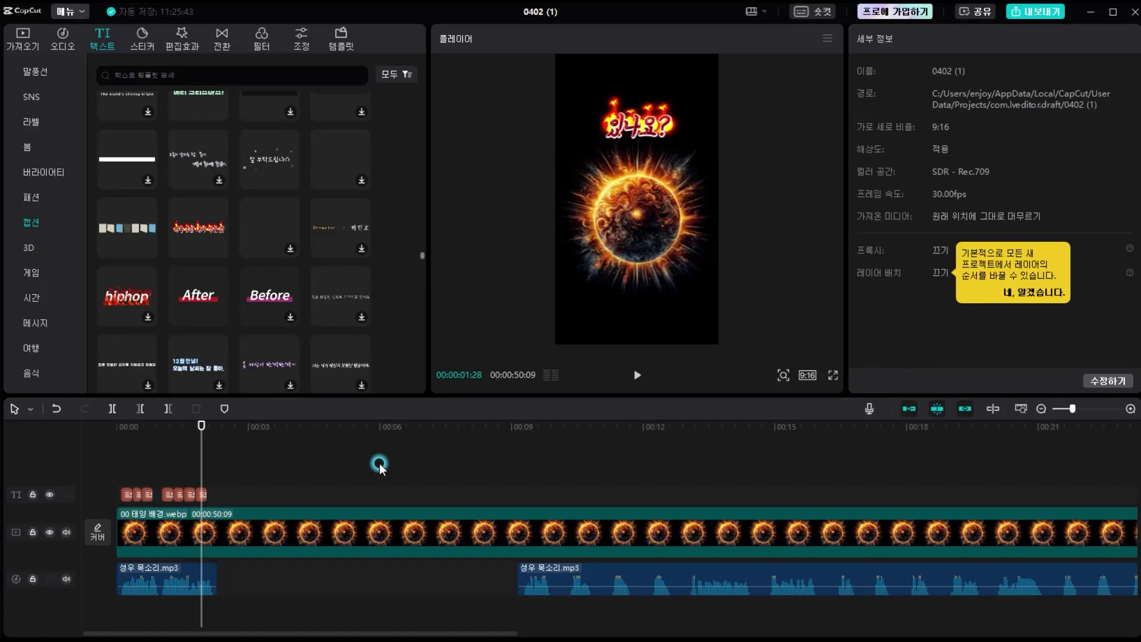
Preview the 정말 대단하다! template among the title (제목) text templates and add it on its own track from 00:00:00:00.
{"action": "left_click", "coordinate": [134, 427]}
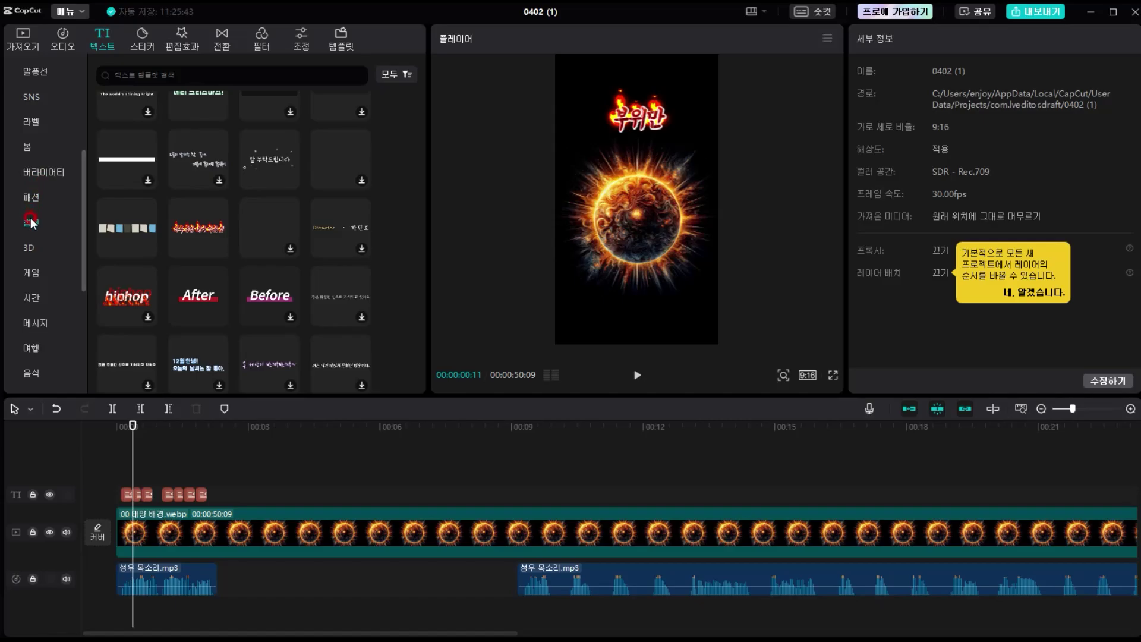
{"action": "scroll", "coordinate": [35, 212], "scroll_direction": "up", "scroll_amount": 3}
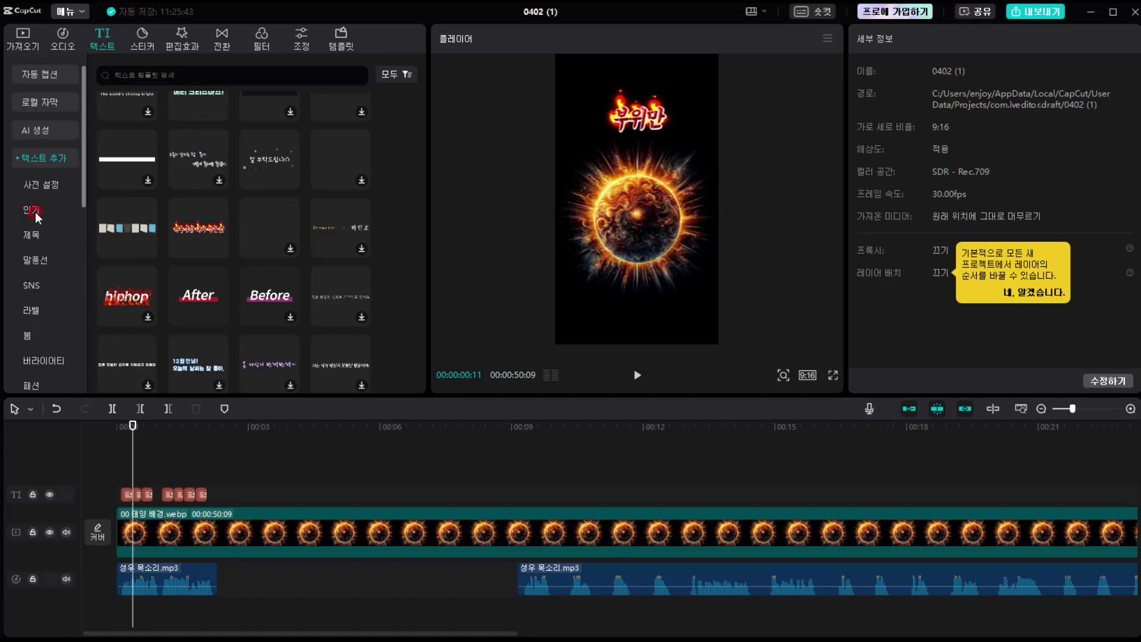
{"action": "left_click", "coordinate": [31, 235]}
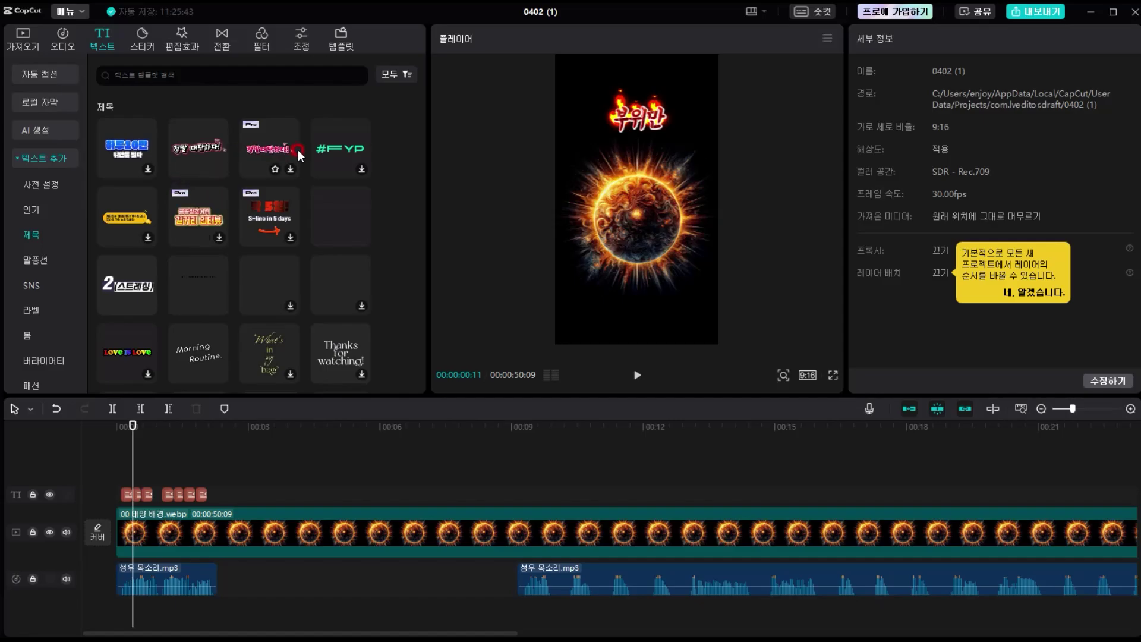
{"action": "left_click", "coordinate": [200, 154]}
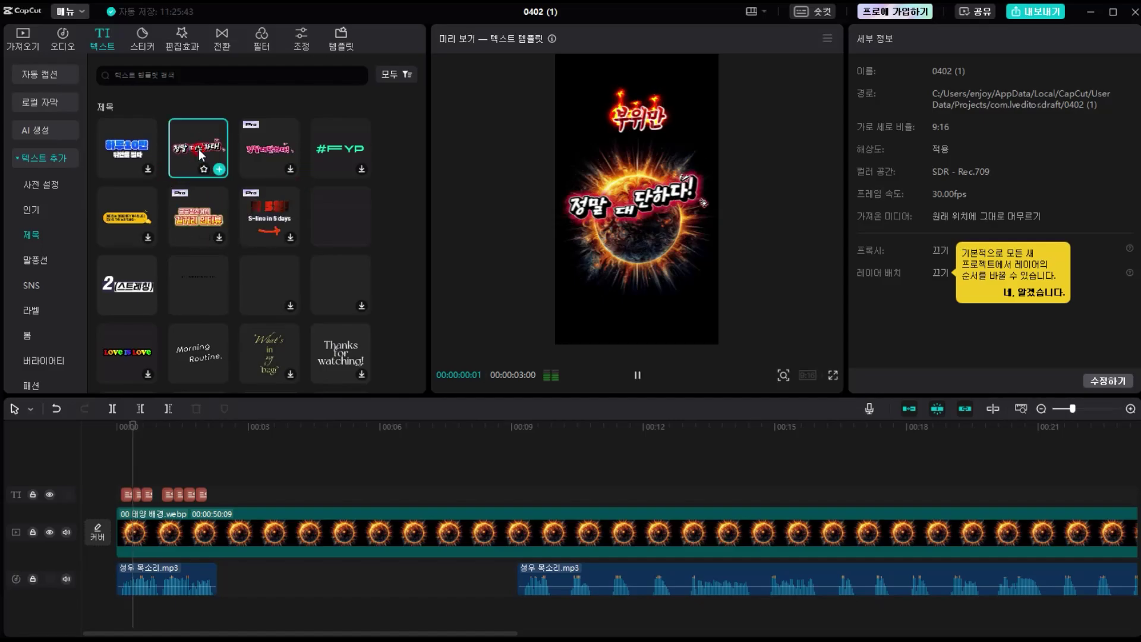
{"action": "left_click", "coordinate": [197, 431]}
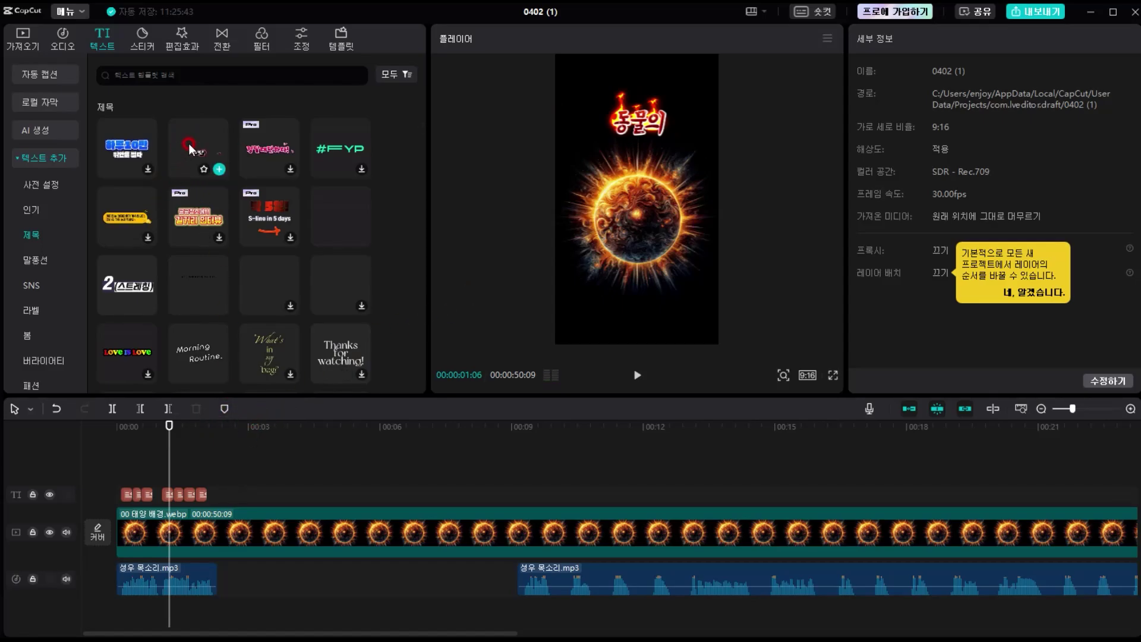
{"action": "left_click_drag", "start_coordinate": [205, 158], "coordinate": [116, 467]}
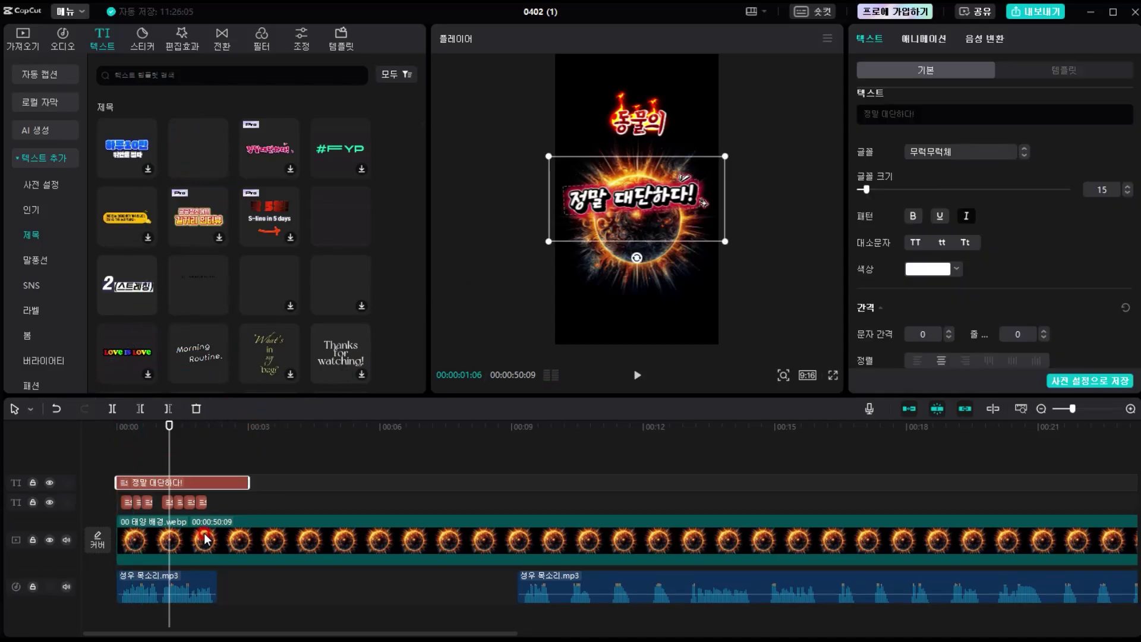
Extend the 정말 대단하다! title clip to the end of the sun background and move the title above the captions.
{"action": "scroll", "coordinate": [355, 526], "scroll_direction": "down", "scroll_amount": 6}
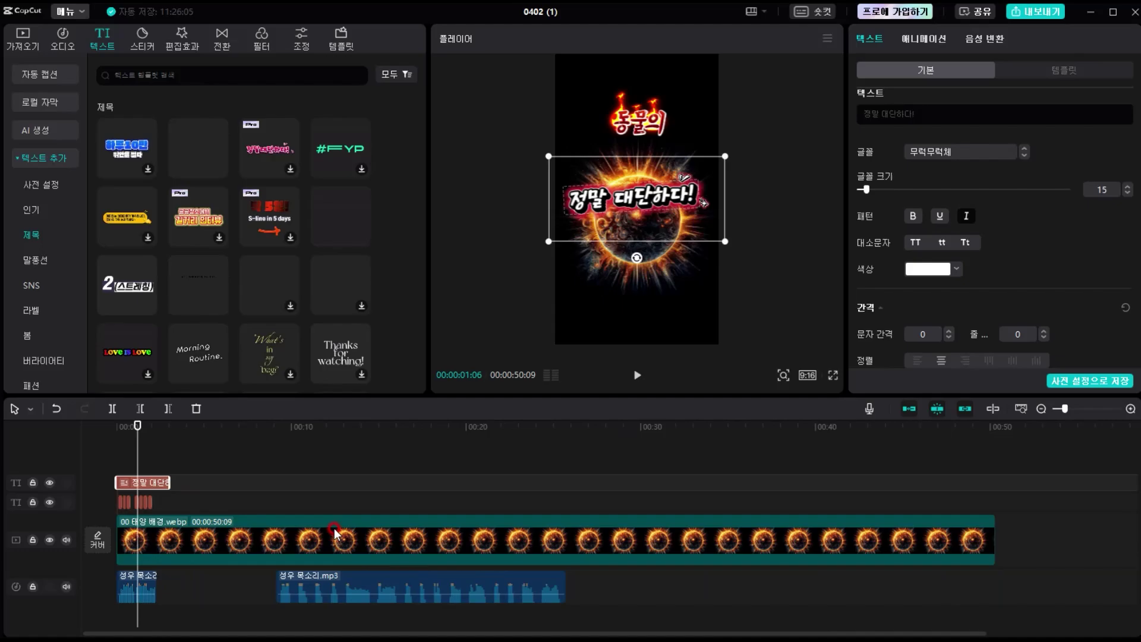
{"action": "left_click_drag", "start_coordinate": [152, 482], "coordinate": [682, 480]}
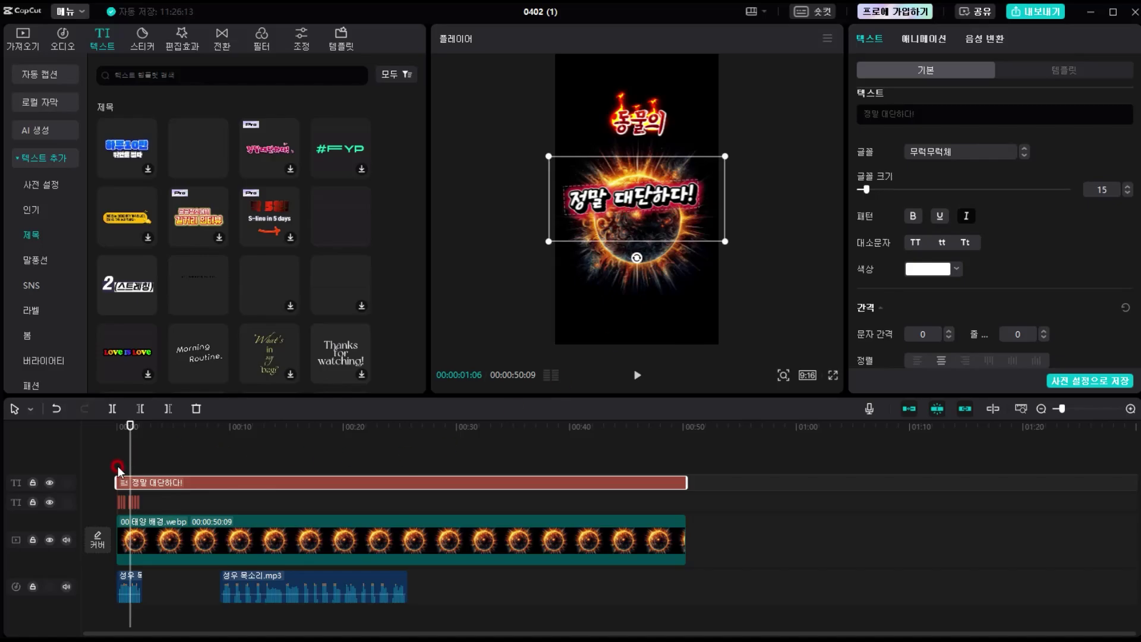
{"action": "left_click_drag", "start_coordinate": [658, 195], "coordinate": [670, 80]}
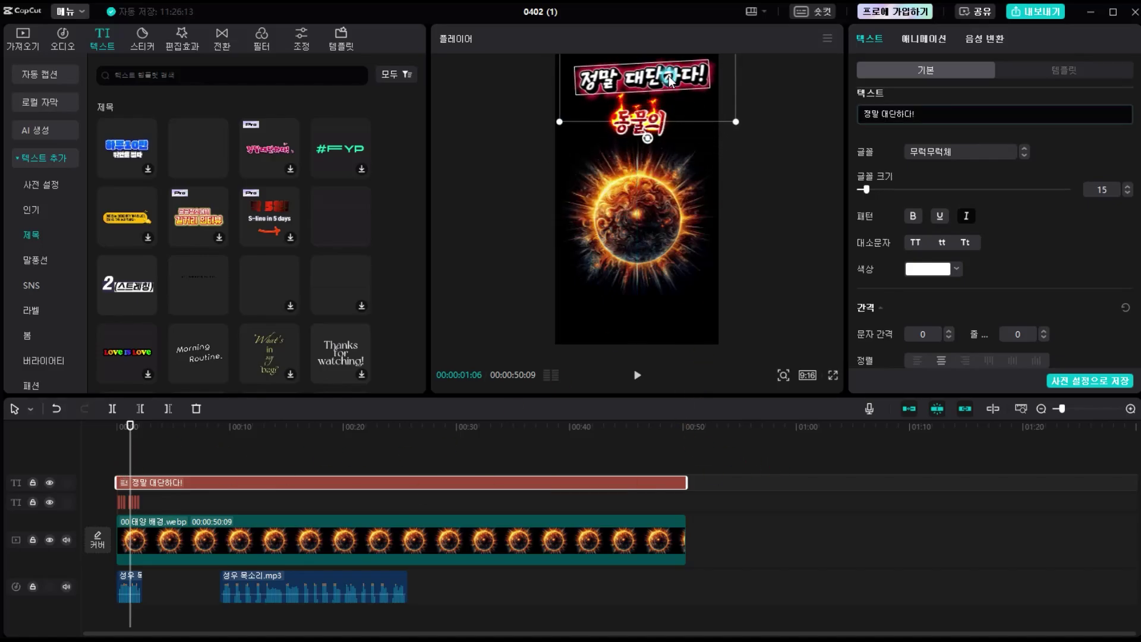
Replace the title's text with 동물 퀴즈!!!
{"action": "left_click", "coordinate": [913, 107]}
{"action": "key", "text": "ctrl+a"}
{"action": "type", "text": "동물"}
{"action": "left_click", "coordinate": [740, 116]}
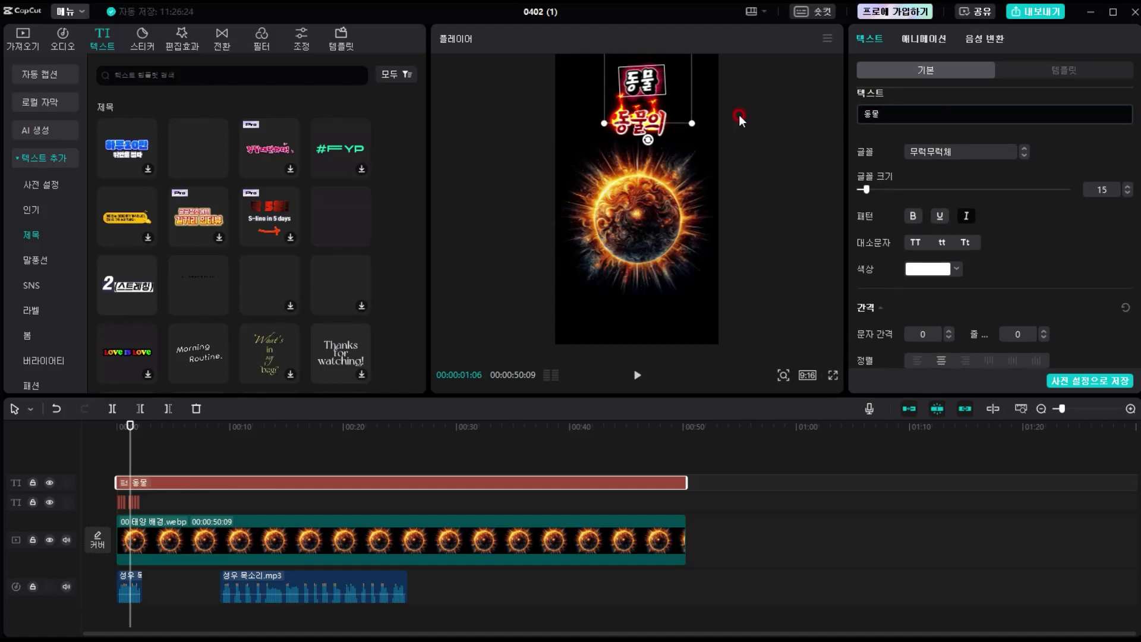
{"action": "type", "text": "무자"}
{"action": "key", "text": "BackSpace"}
{"action": "key", "text": "BackSpace"}
{"action": "key", "text": "BackSpace"}
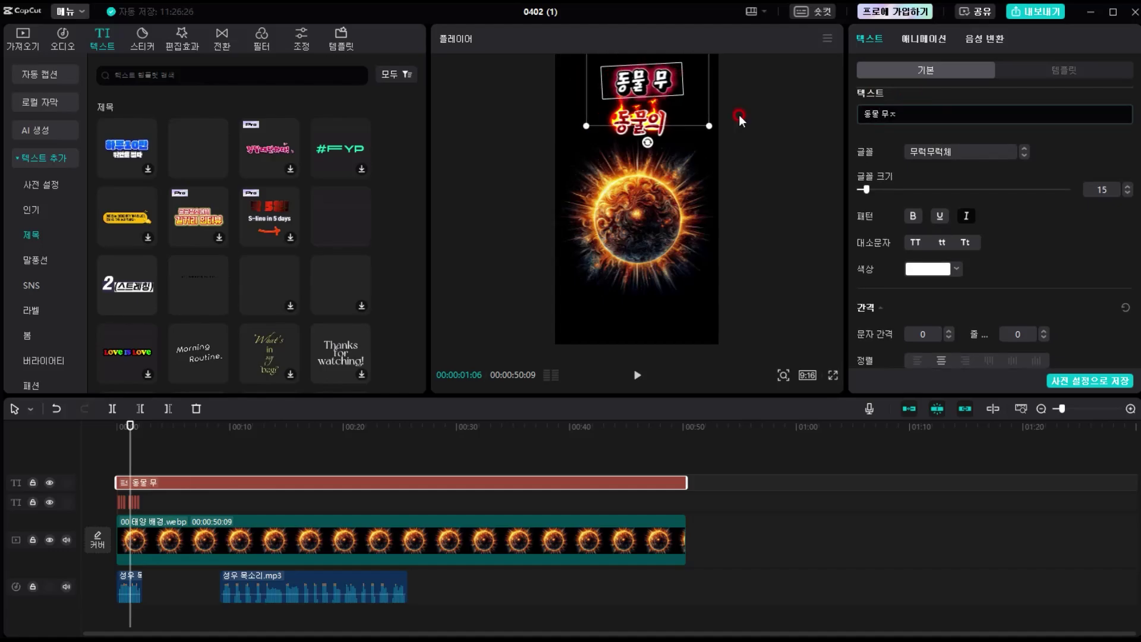
{"action": "type", "text": "퀴즈!!!"}
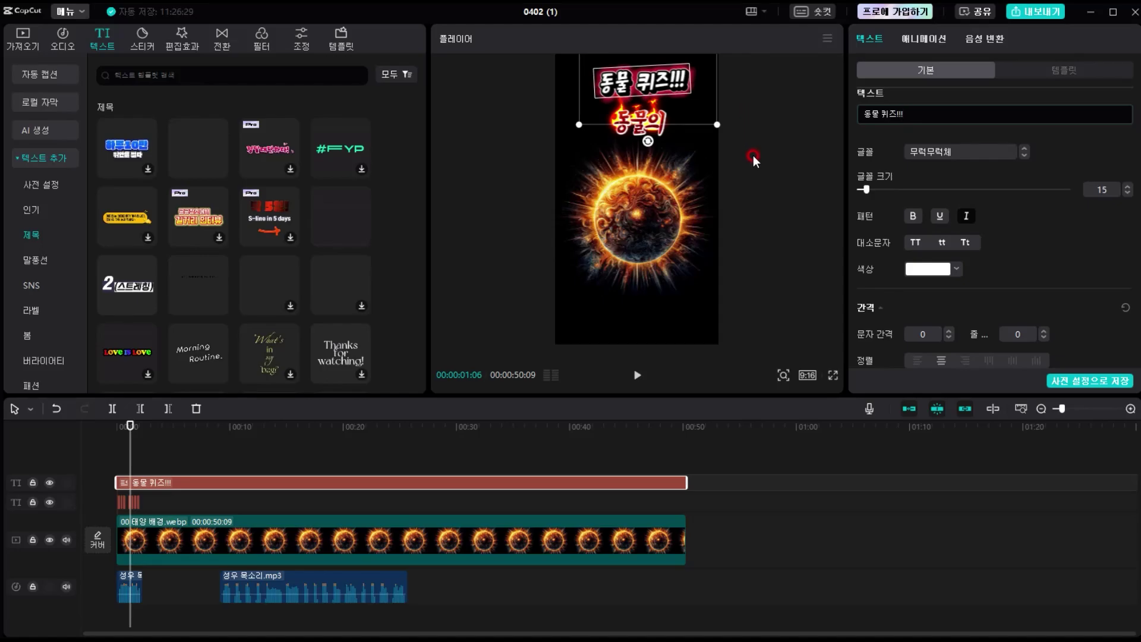
Check the title's appearance at several points along the timeline and replay the opening with title and captions.
{"action": "left_click", "coordinate": [365, 412]}
{"action": "left_click", "coordinate": [217, 431]}
{"action": "left_click_drag", "start_coordinate": [232, 444], "coordinate": [531, 428]}
{"action": "left_click", "coordinate": [639, 172]}
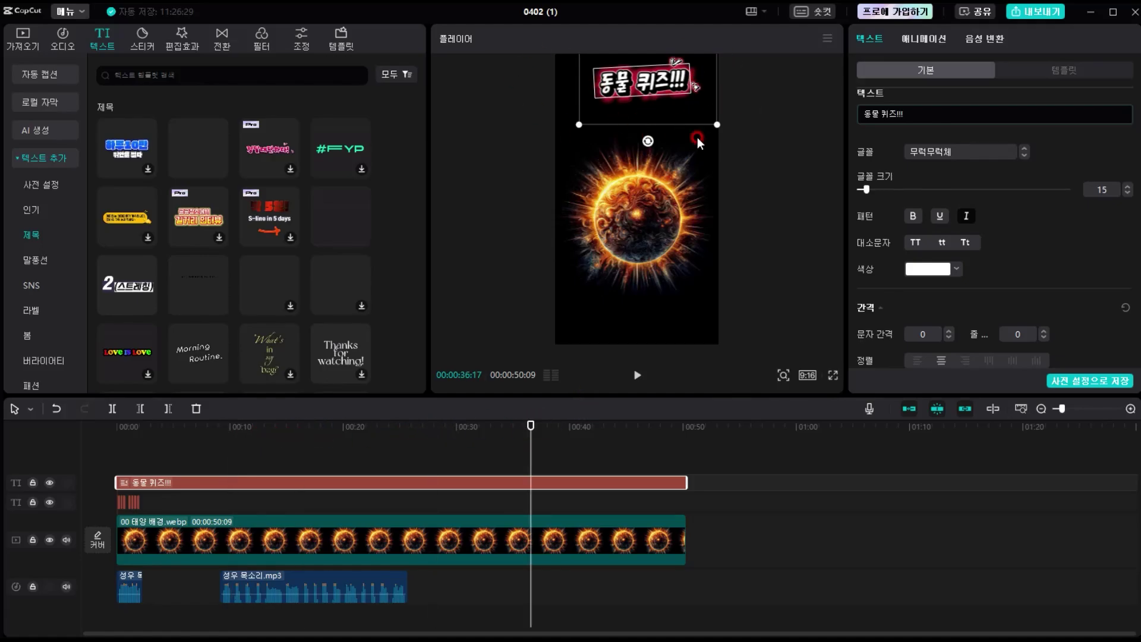
{"action": "left_click", "coordinate": [606, 110]}
{"action": "left_click_drag", "start_coordinate": [132, 433], "coordinate": [59, 435]}
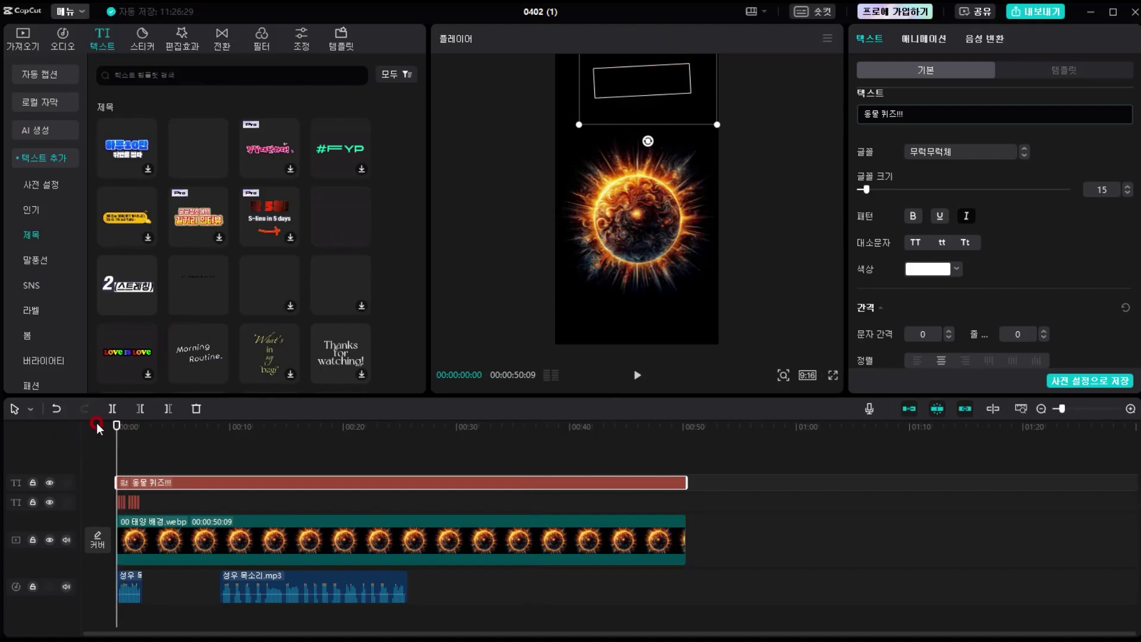
{"action": "key", "text": "space"}
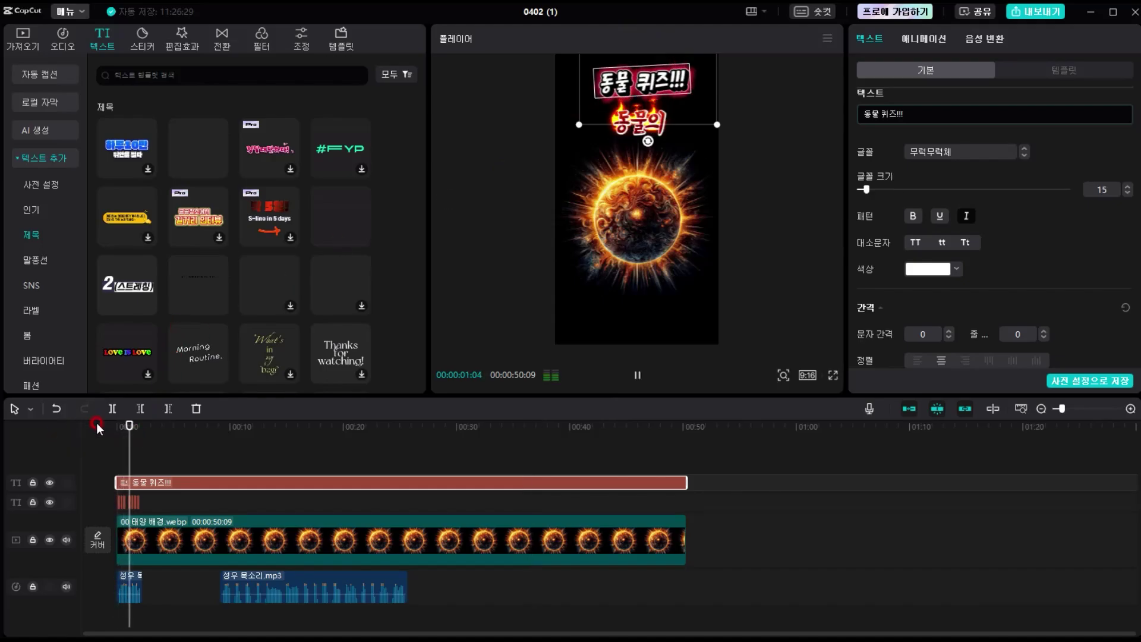
{"action": "key", "text": "space"}
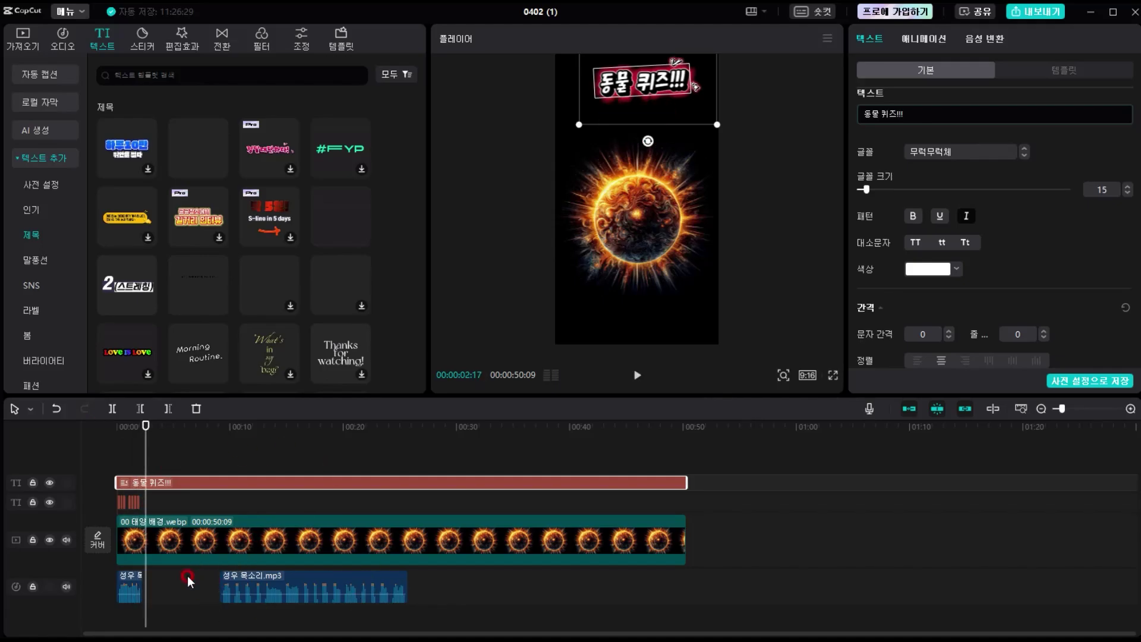
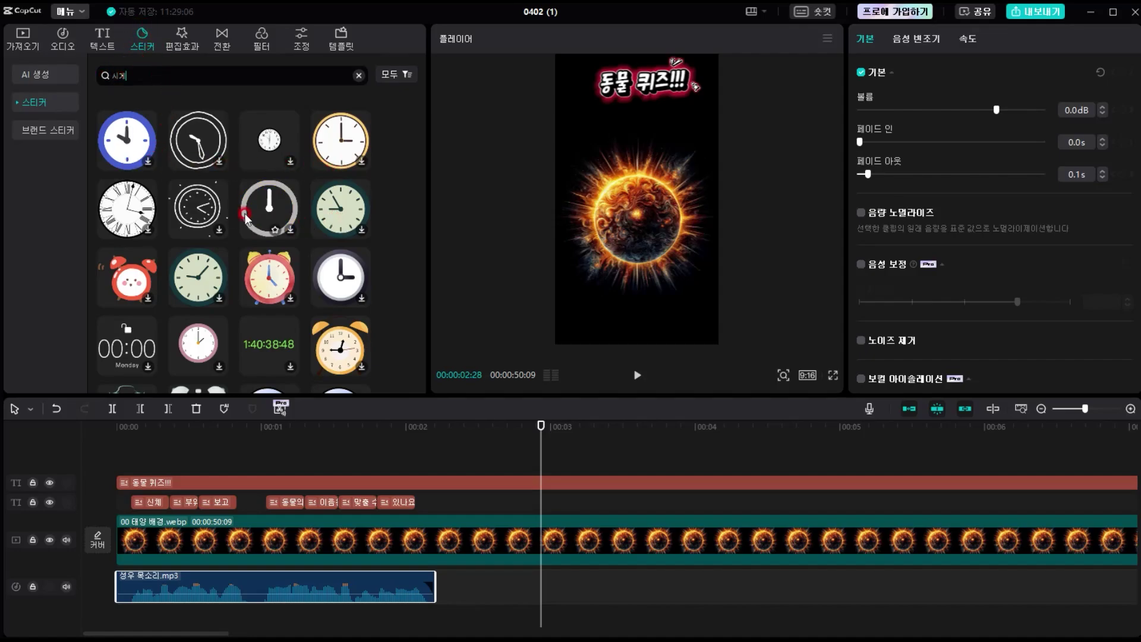
Search the stickers for 3초, place the yellow-ring countdown right after the first narration clip and trim its end to 00:00:05:00.
{"action": "scroll", "coordinate": [131, 223], "scroll_direction": "down", "scroll_amount": 3}
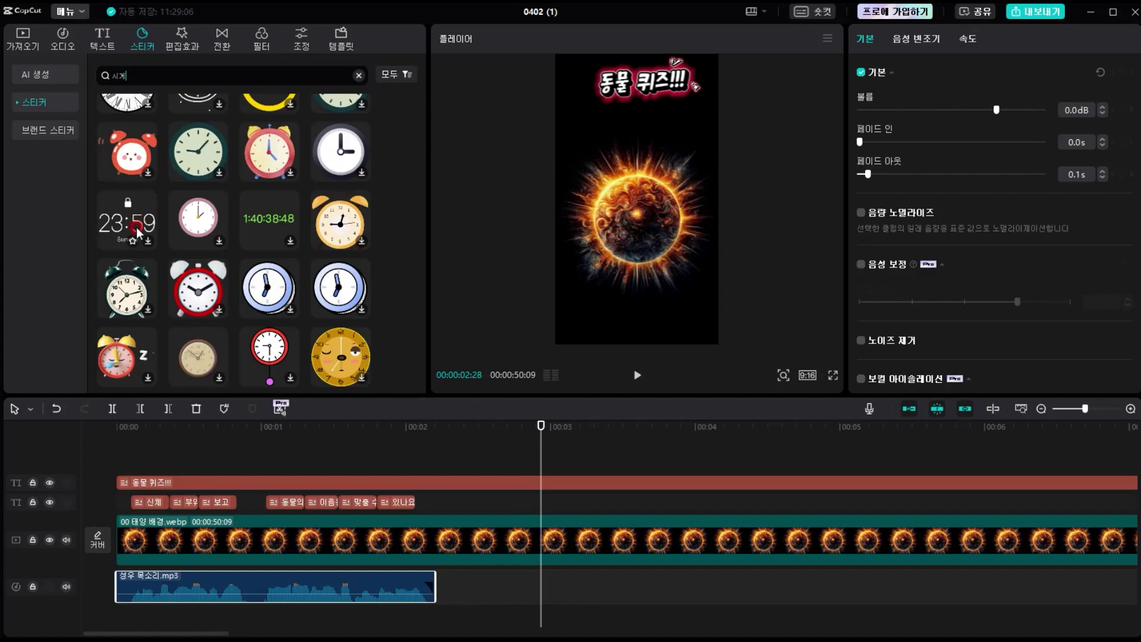
{"action": "scroll", "coordinate": [184, 294], "scroll_direction": "down", "scroll_amount": 3}
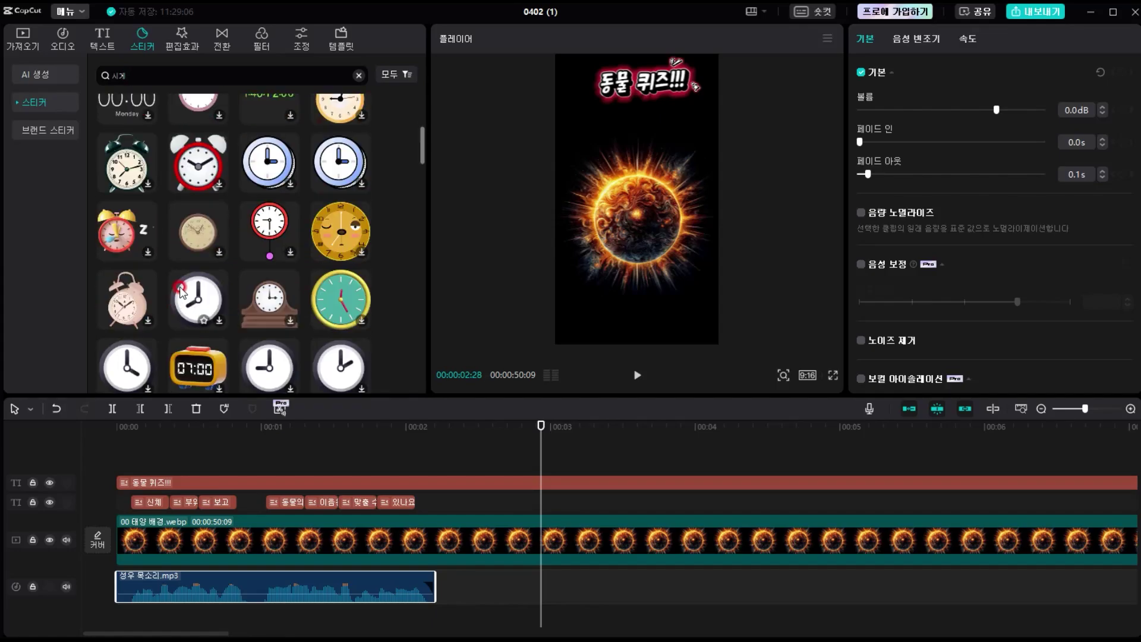
{"action": "scroll", "coordinate": [255, 286], "scroll_direction": "down", "scroll_amount": 3}
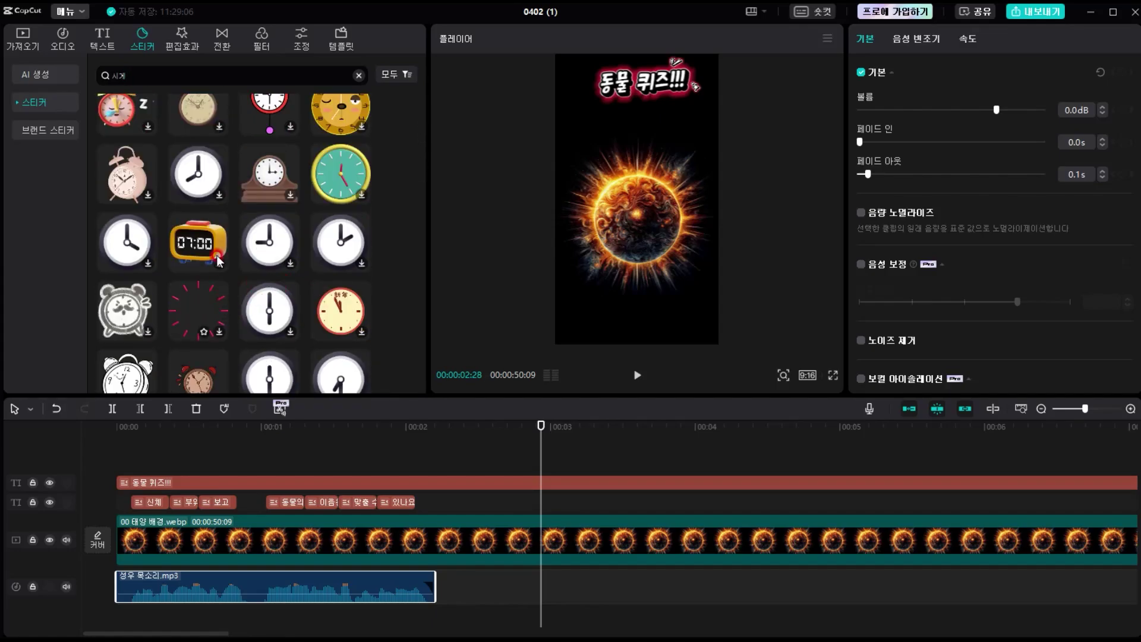
{"action": "left_click", "coordinate": [155, 71]}
{"action": "type", "text": "3초"}
{"action": "key", "text": "Return"}
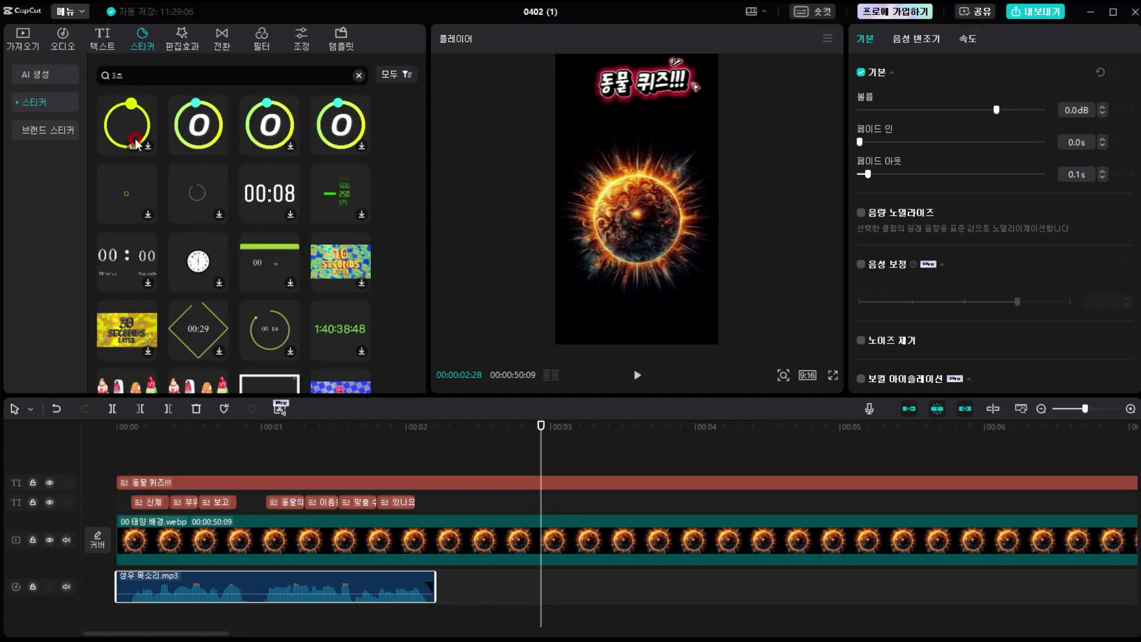
{"action": "left_click_drag", "start_coordinate": [134, 132], "coordinate": [442, 584]}
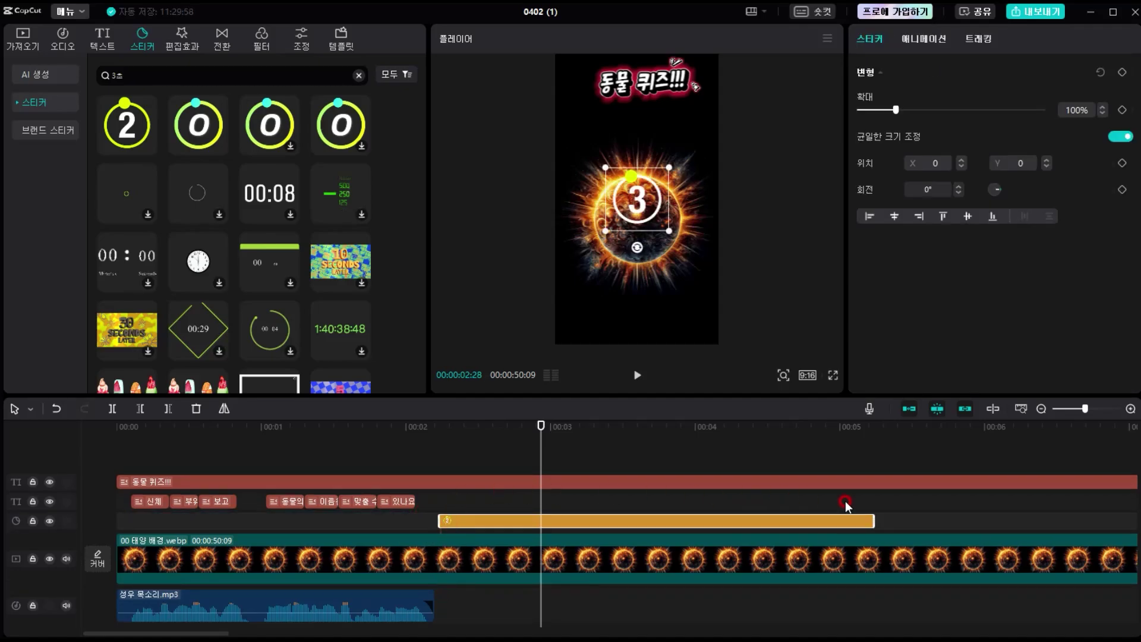
{"action": "left_click_drag", "start_coordinate": [845, 503], "coordinate": [839, 514]}
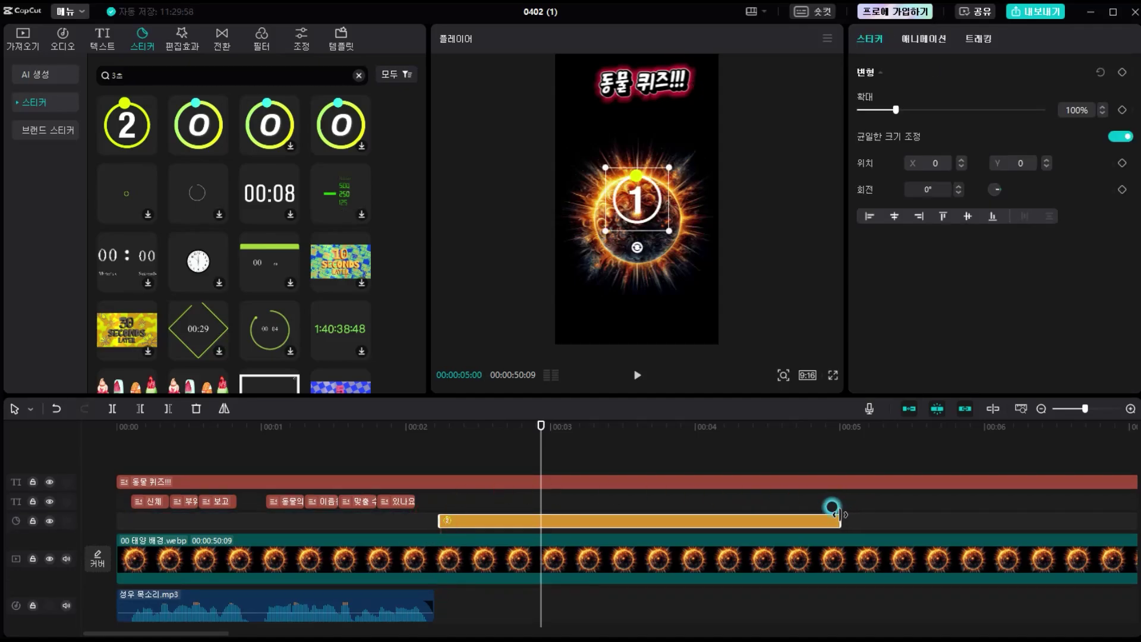
Preview the countdown sticker, move it down to the lower edge of the sun at about Y -1126, and play it back.
{"action": "left_click", "coordinate": [441, 411]}
{"action": "left_click_drag", "start_coordinate": [428, 426], "coordinate": [425, 428]}
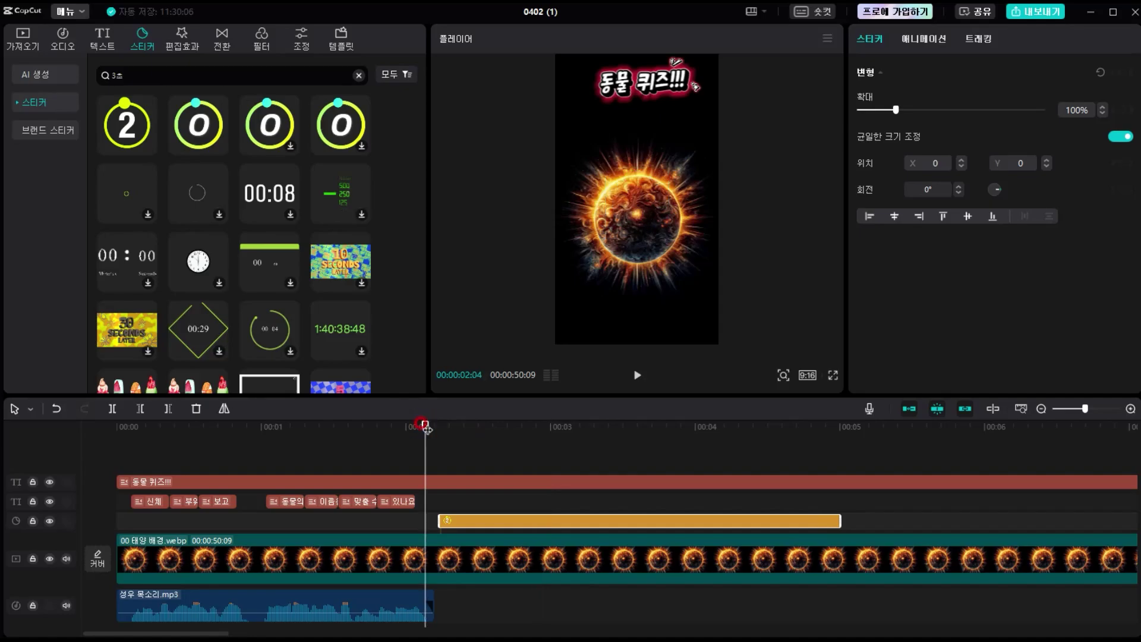
{"action": "key", "text": "space"}
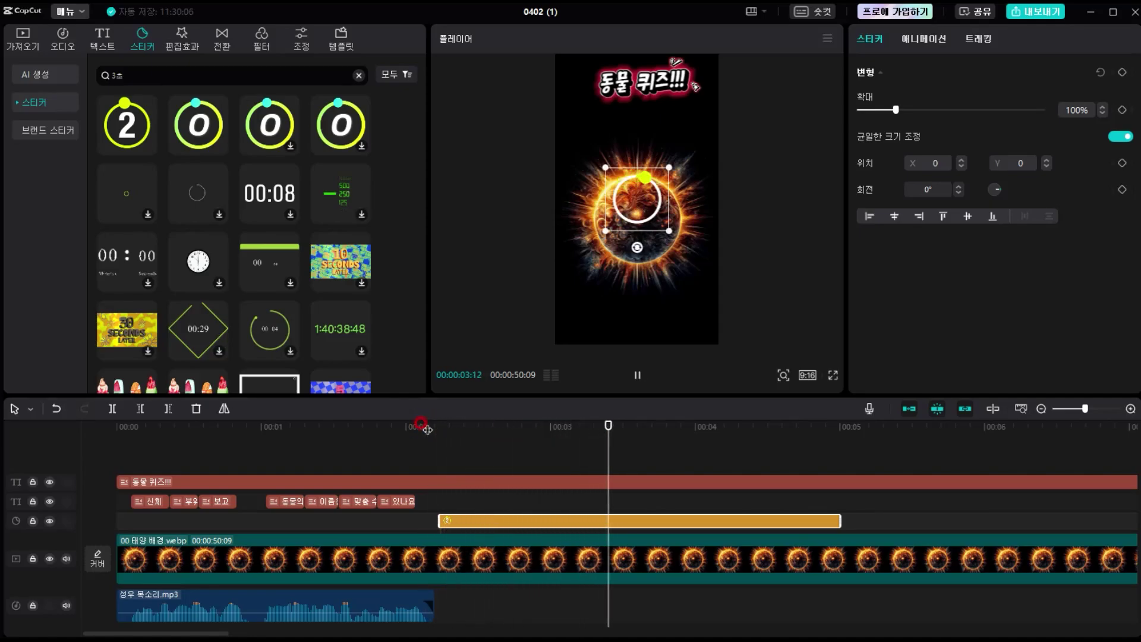
{"action": "key", "text": "space"}
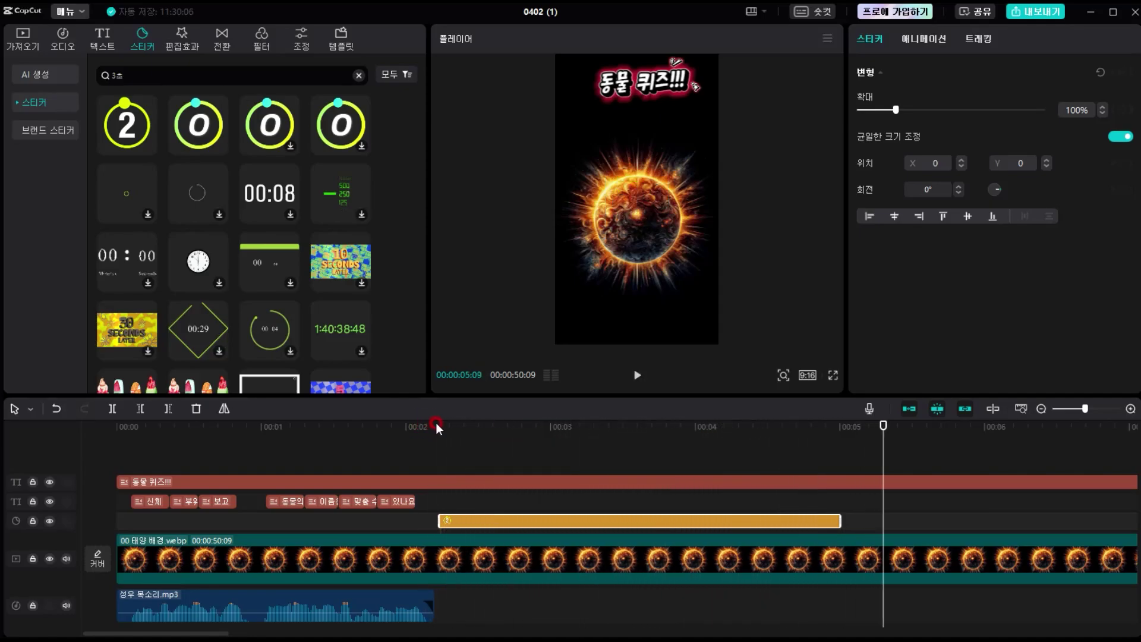
{"action": "left_click", "coordinate": [558, 528]}
{"action": "left_click_drag", "start_coordinate": [641, 211], "coordinate": [644, 291]}
{"action": "left_click", "coordinate": [429, 426]}
{"action": "key", "text": "space"}
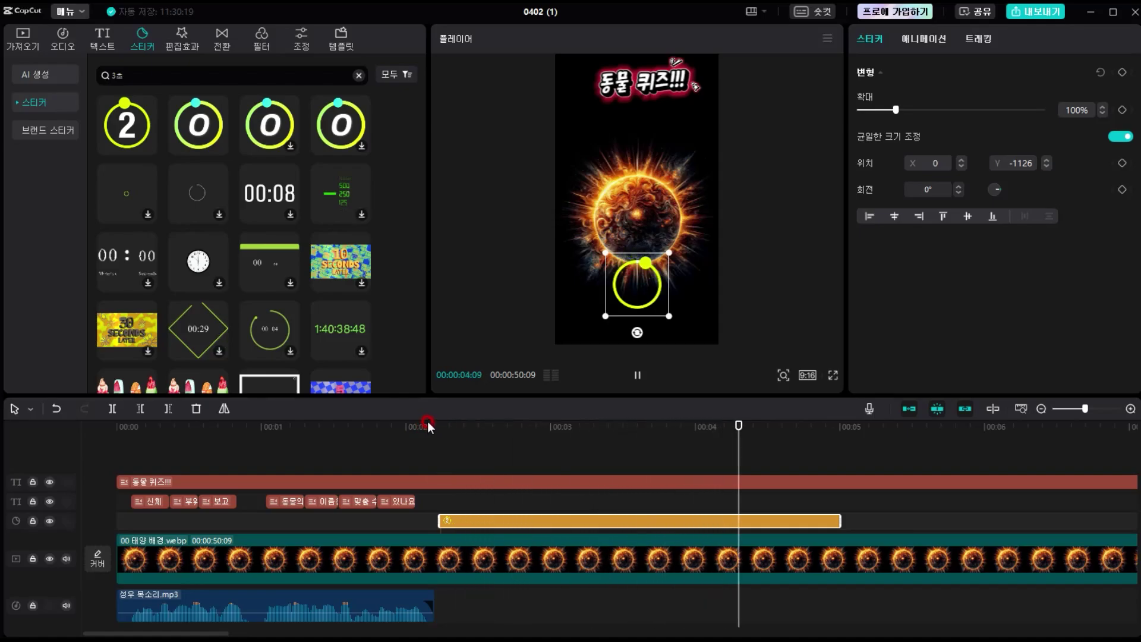
{"action": "key", "text": "space"}
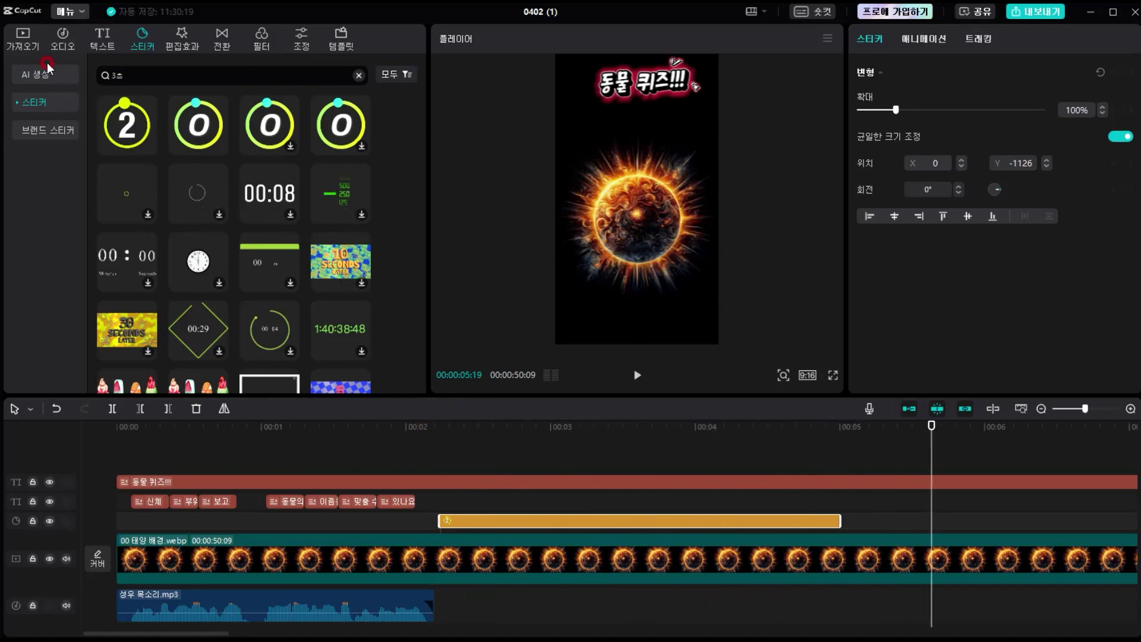
Add 01 강아지-1.jpg above the background, starting with the countdown sticker, and scale it down to about 65%.
{"action": "left_click", "coordinate": [24, 42]}
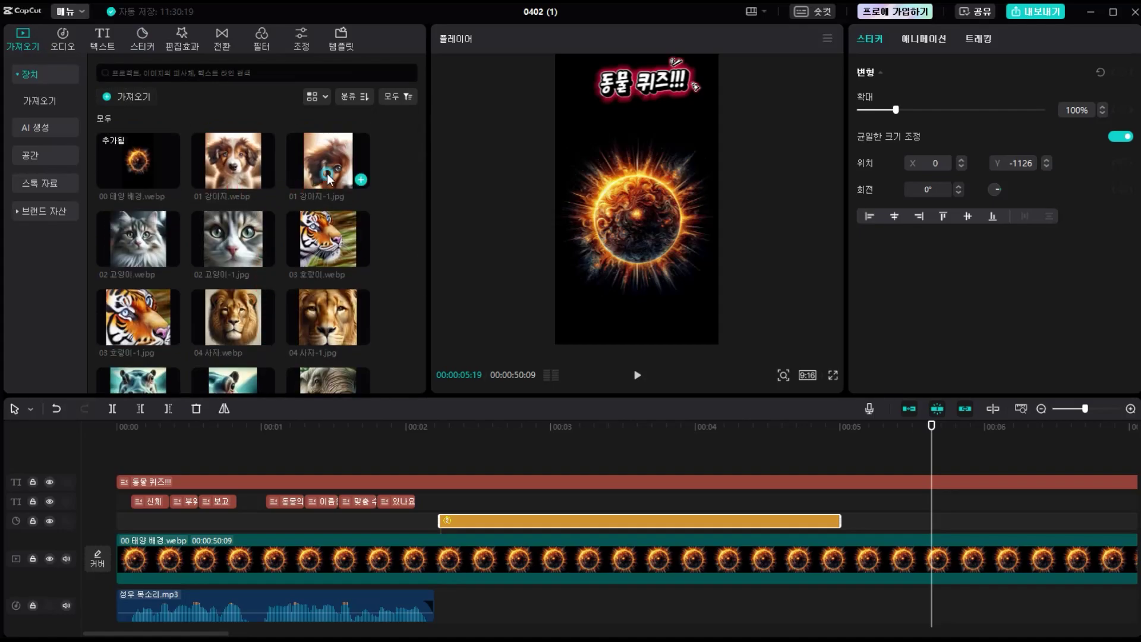
{"action": "left_click_drag", "start_coordinate": [329, 179], "coordinate": [434, 500]}
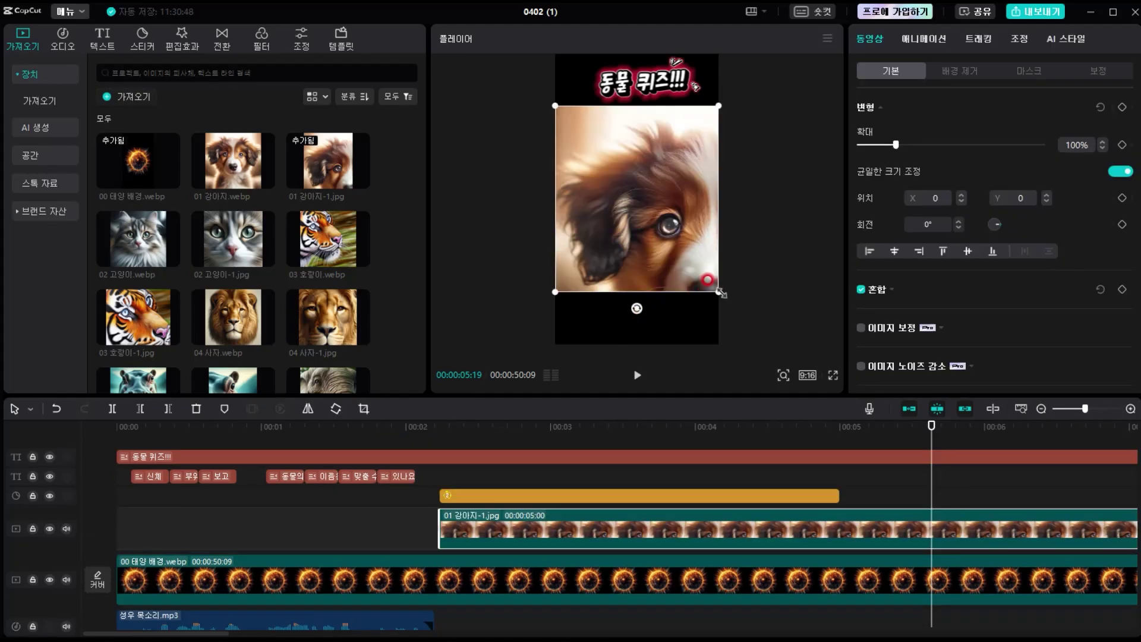
{"action": "left_click_drag", "start_coordinate": [720, 292], "coordinate": [654, 253]}
Trim the puppy close-up to end with the countdown sticker, extend the sticker's start to the narration's end, and preview.
{"action": "left_click", "coordinate": [425, 428]}
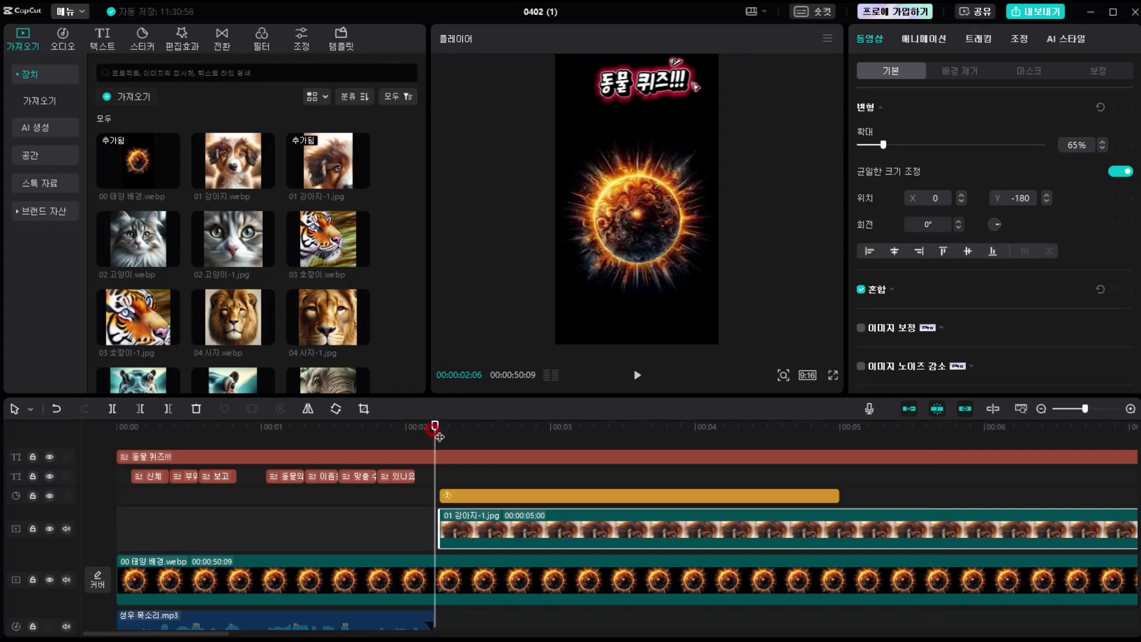
{"action": "scroll", "coordinate": [490, 489], "scroll_direction": "down", "scroll_amount": 2}
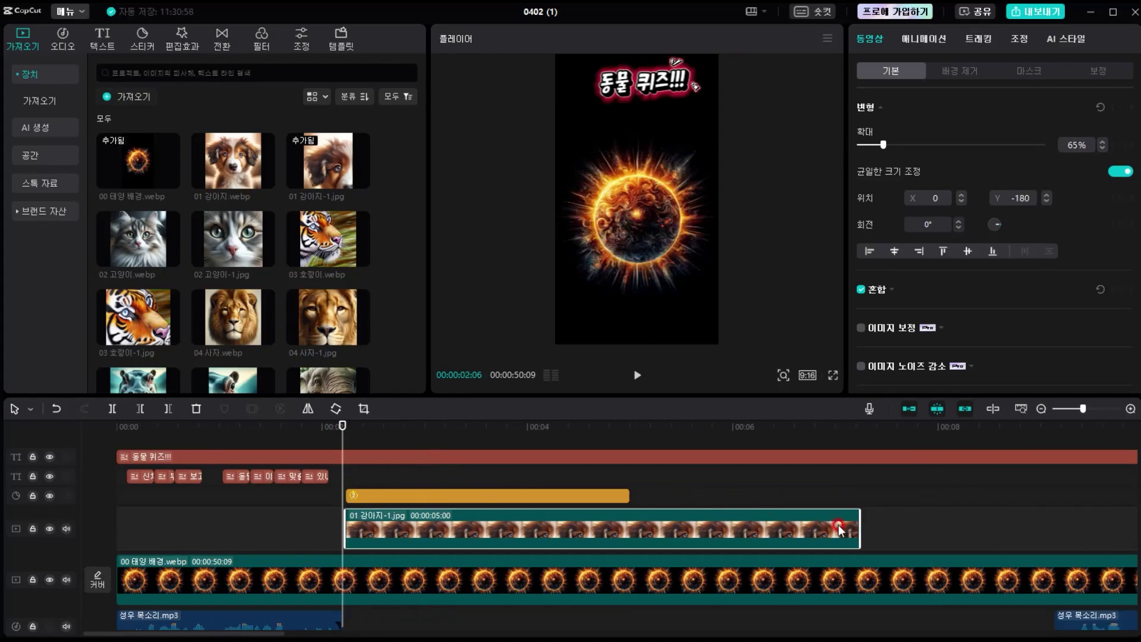
{"action": "left_click_drag", "start_coordinate": [855, 523], "coordinate": [631, 524]}
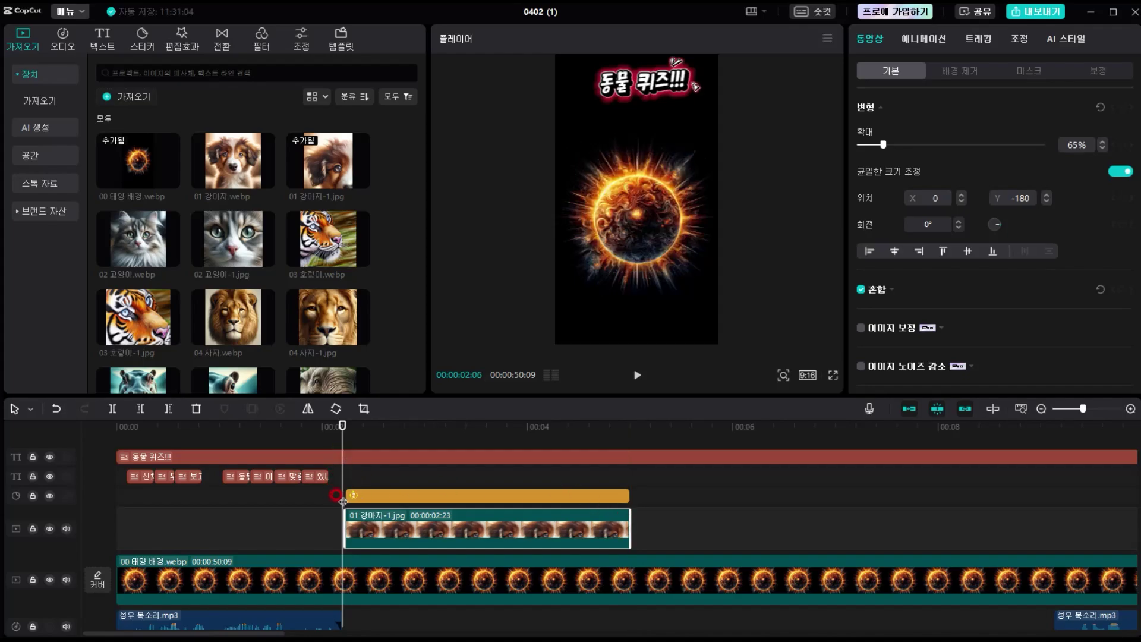
{"action": "left_click_drag", "start_coordinate": [347, 491], "coordinate": [342, 491]}
{"action": "key", "text": "space"}
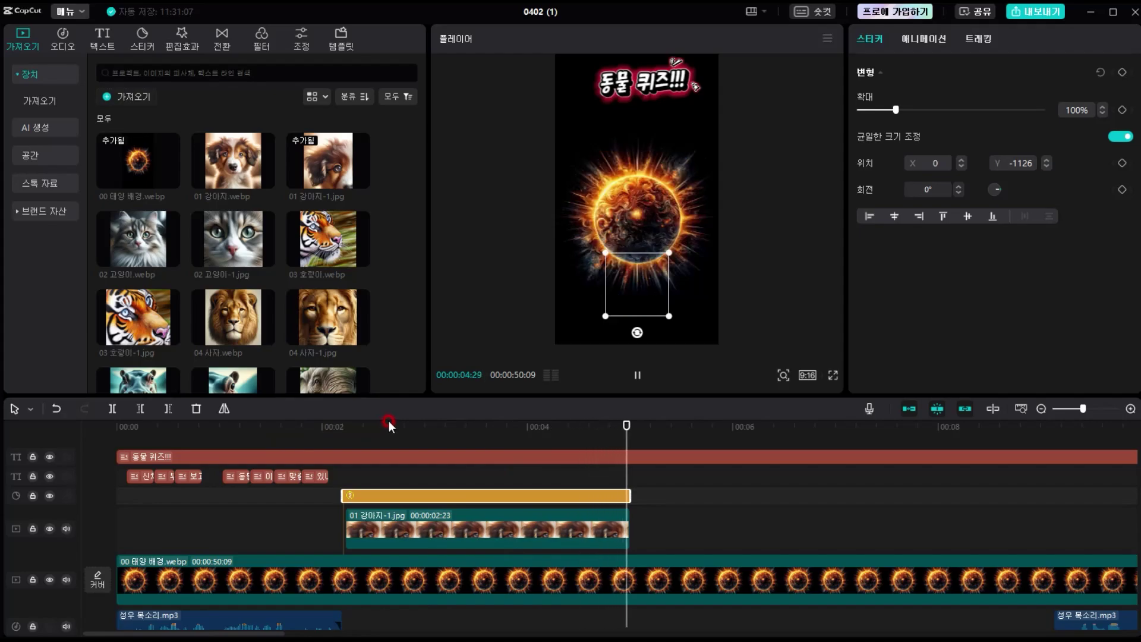
{"action": "key", "text": "space"}
Place 01 강아지.webp directly after the close-up image and shorten it to about one second.
{"action": "left_click_drag", "start_coordinate": [255, 169], "coordinate": [636, 525]}
{"action": "scroll", "coordinate": [918, 533], "scroll_direction": "down", "scroll_amount": 1}
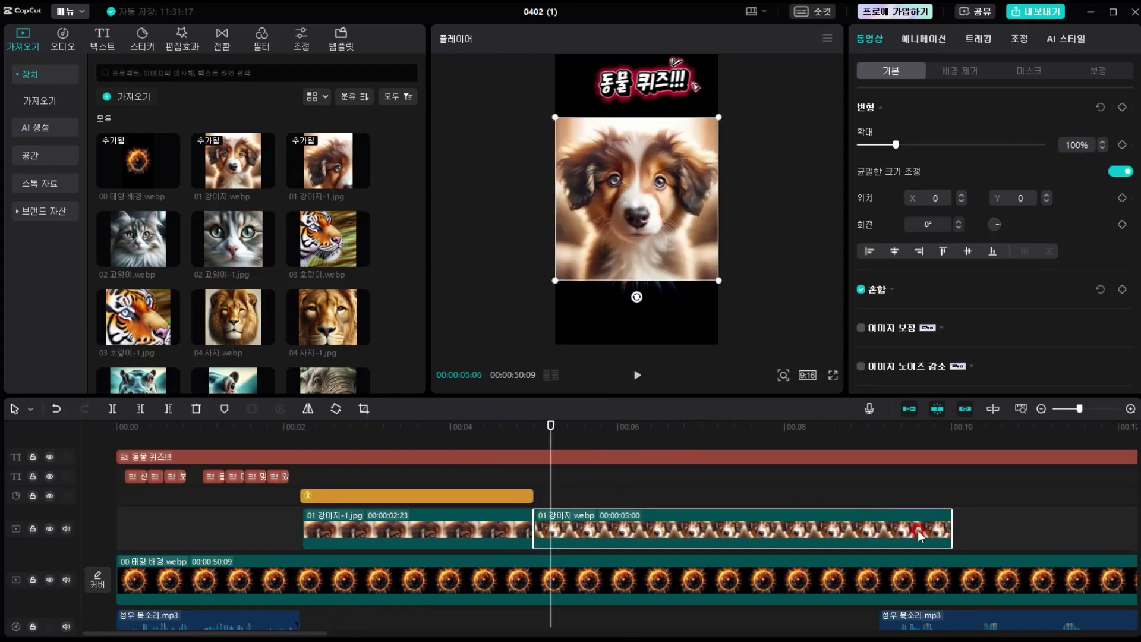
{"action": "left_click_drag", "start_coordinate": [945, 528], "coordinate": [618, 527]}
{"action": "key", "text": "space"}
{"action": "key", "text": "space"}
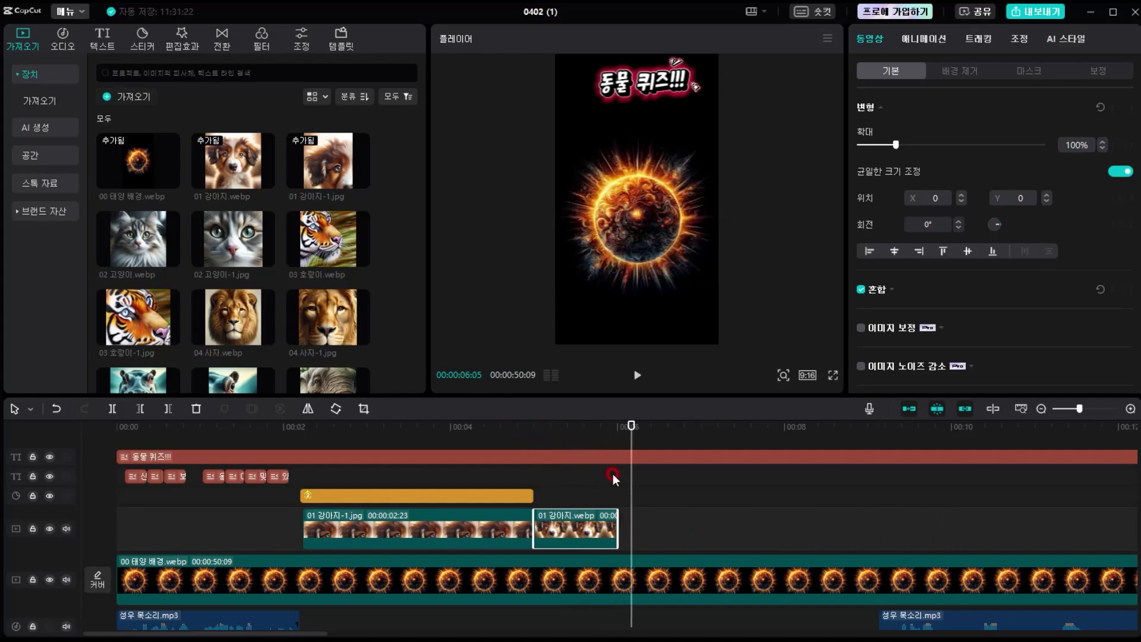
Split the background clip and the second narration clip at 00:00:10:03.
{"action": "left_click", "coordinate": [889, 429]}
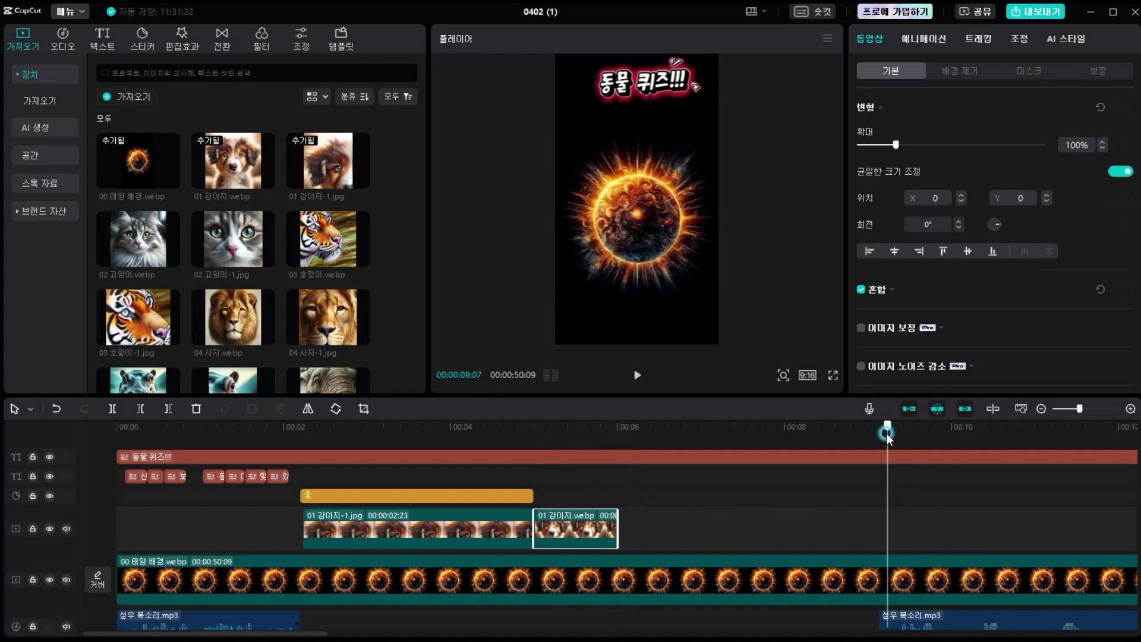
{"action": "key", "text": "space"}
{"action": "scroll", "coordinate": [923, 492], "scroll_direction": "down", "scroll_amount": 2}
{"action": "left_click_drag", "start_coordinate": [938, 427], "coordinate": [954, 432]}
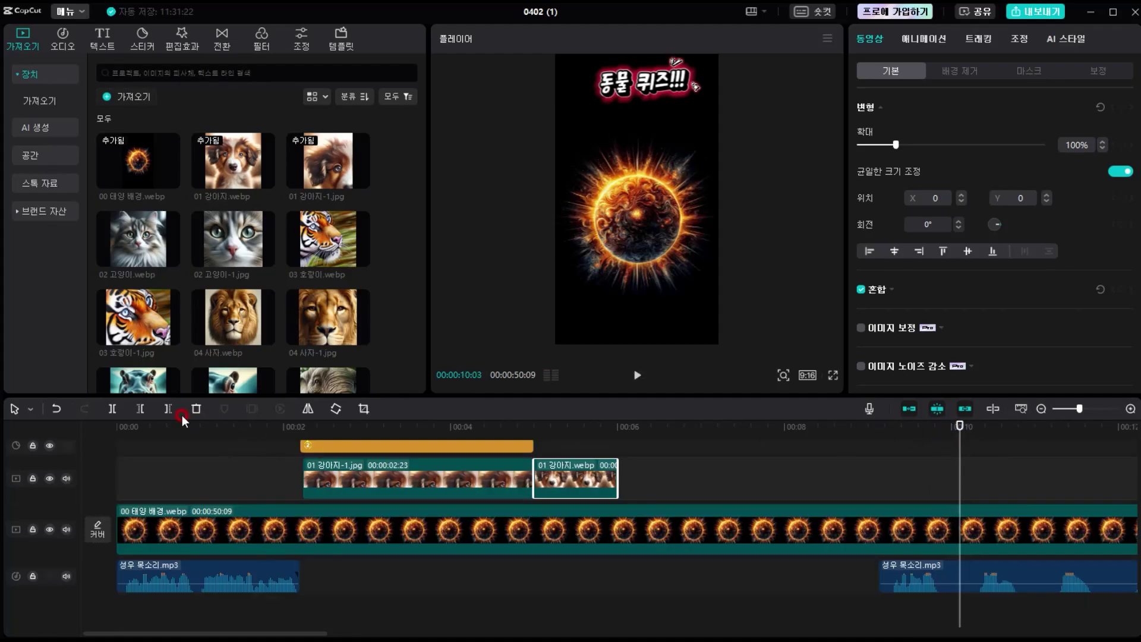
{"action": "left_click", "coordinate": [113, 412]}
{"action": "left_click", "coordinate": [885, 582]}
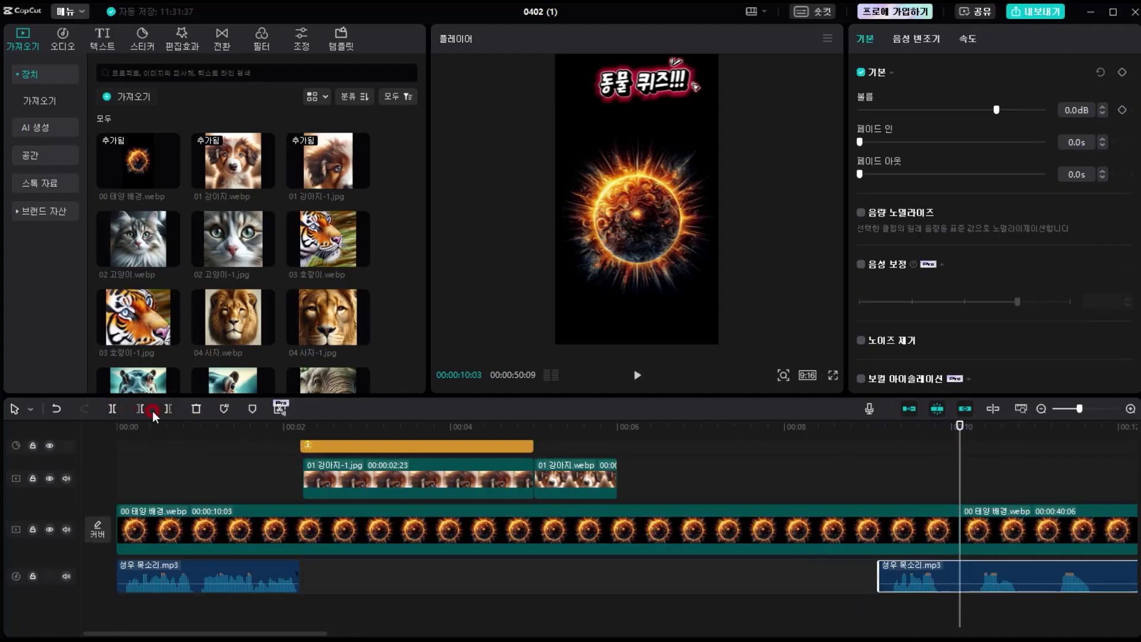
{"action": "left_click", "coordinate": [117, 411]}
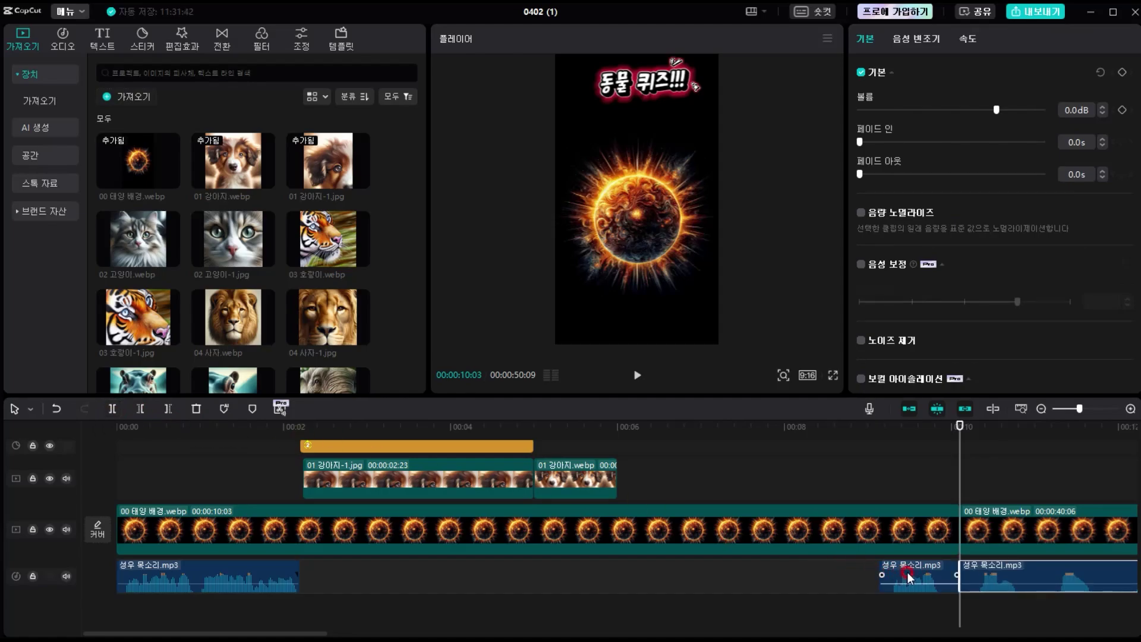
Move the short narration piece directly behind the opening narration and trim its end to about 00:00:03:01.
{"action": "left_click_drag", "start_coordinate": [908, 577], "coordinate": [330, 578]}
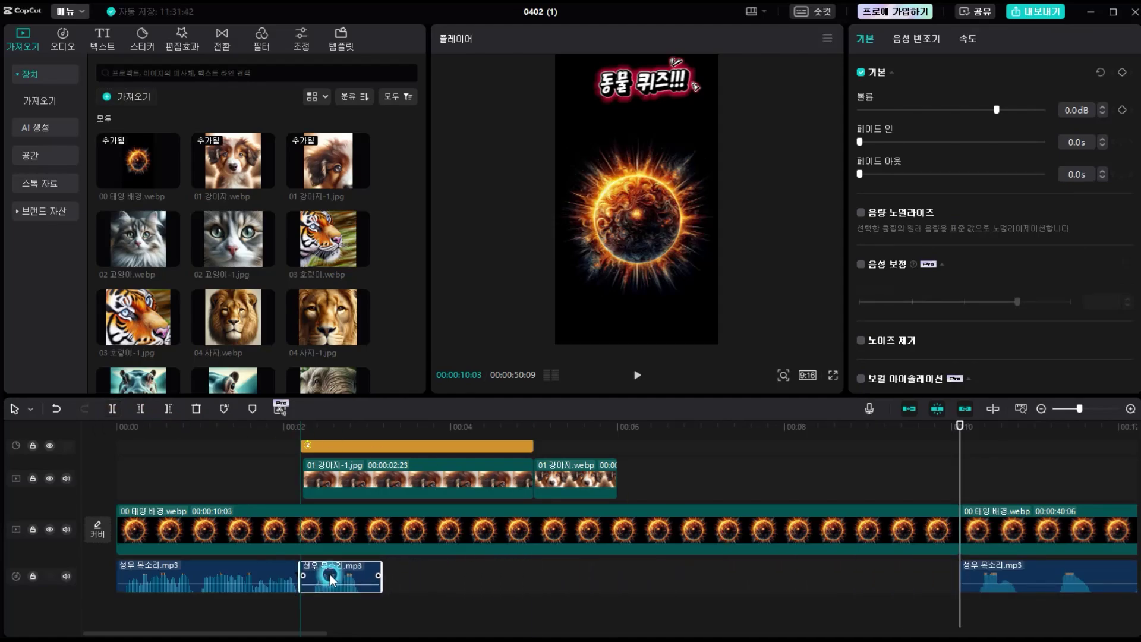
{"action": "left_click", "coordinate": [266, 426]}
{"action": "key", "text": "space"}
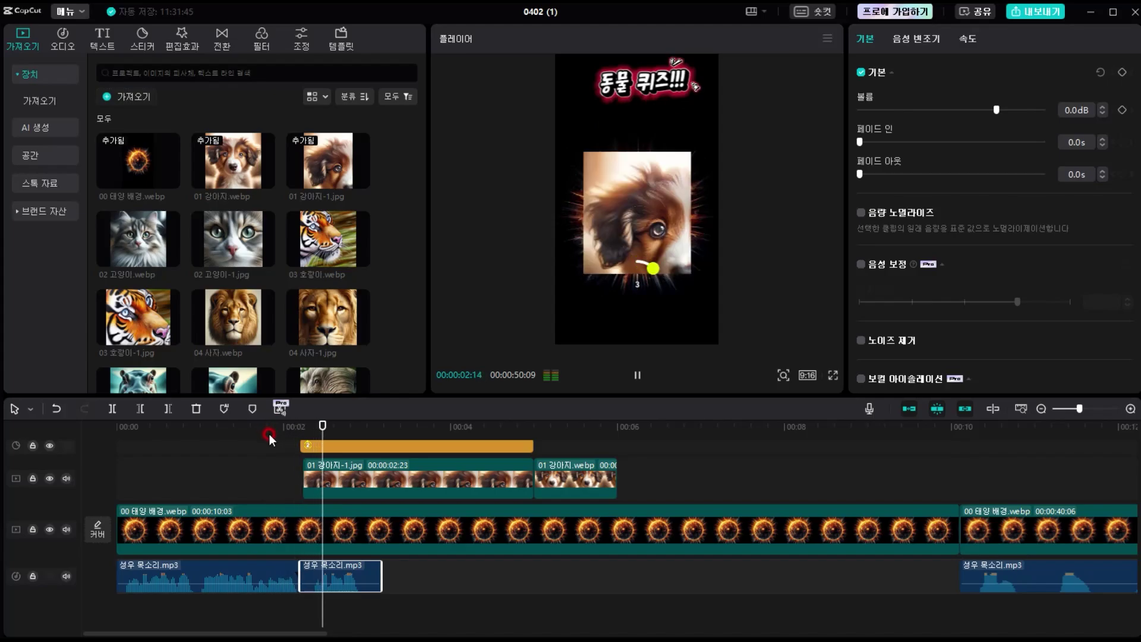
{"action": "left_click_drag", "start_coordinate": [382, 566], "coordinate": [369, 568]}
Shift the countdown sticker and both puppy images together to start at the narration's end, about 00:00:03:01, and preview the timing.
{"action": "scroll", "coordinate": [387, 572], "scroll_direction": "up", "scroll_amount": 2}
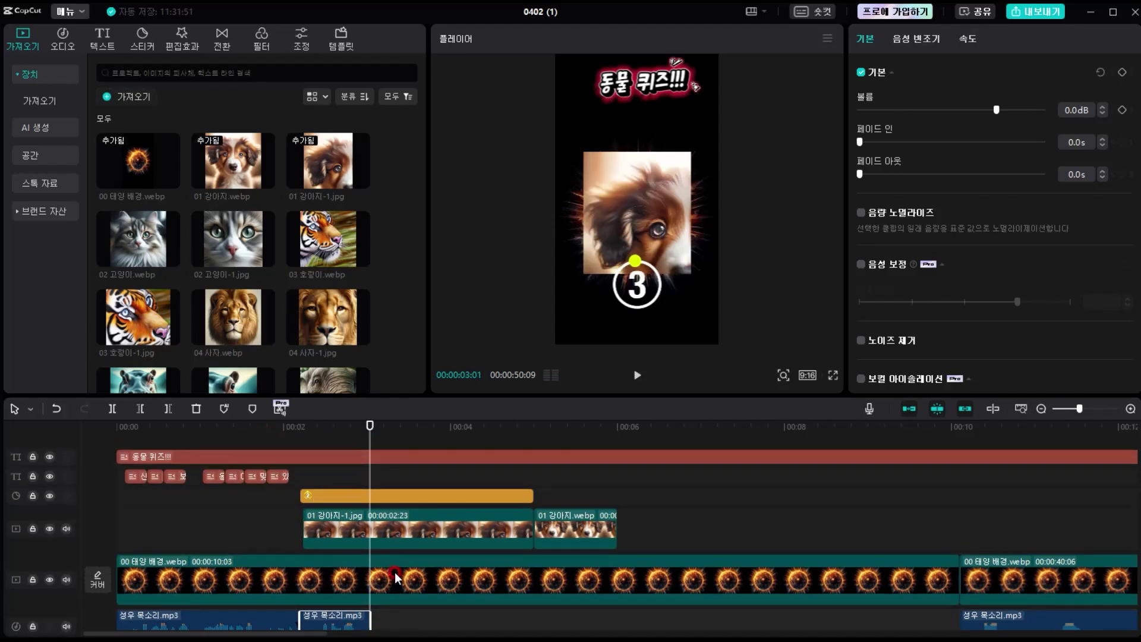
{"action": "left_click_drag", "start_coordinate": [280, 513], "coordinate": [635, 498]}
{"action": "left_click_drag", "start_coordinate": [423, 497], "coordinate": [492, 494]}
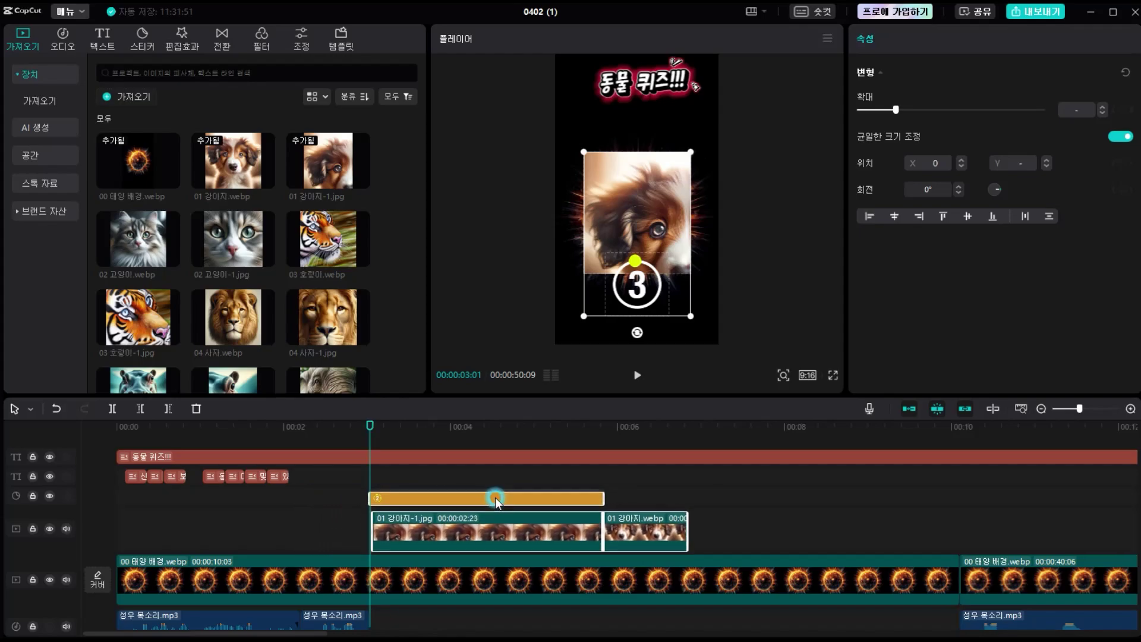
{"action": "left_click", "coordinate": [400, 501]}
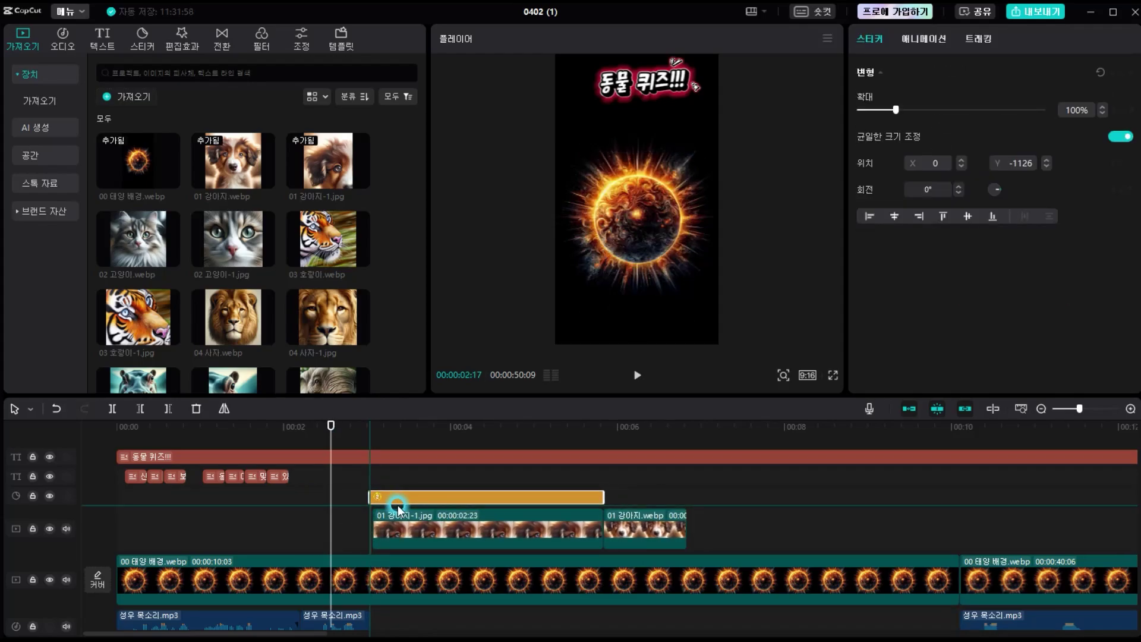
{"action": "left_click", "coordinate": [286, 428]}
{"action": "key", "text": "space"}
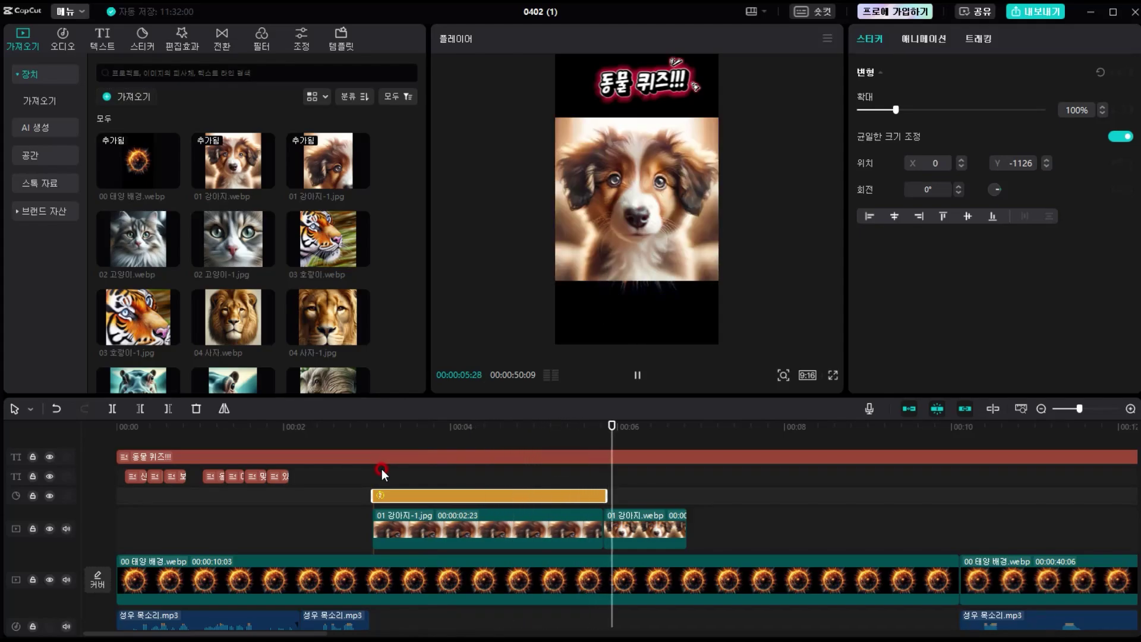
{"action": "key", "text": "space"}
Split the background and narration at 00:00:11:00, and move the cut-off answer narration to the start of the full puppy image.
{"action": "left_click", "coordinate": [1015, 467]}
{"action": "key", "text": "Delete"}
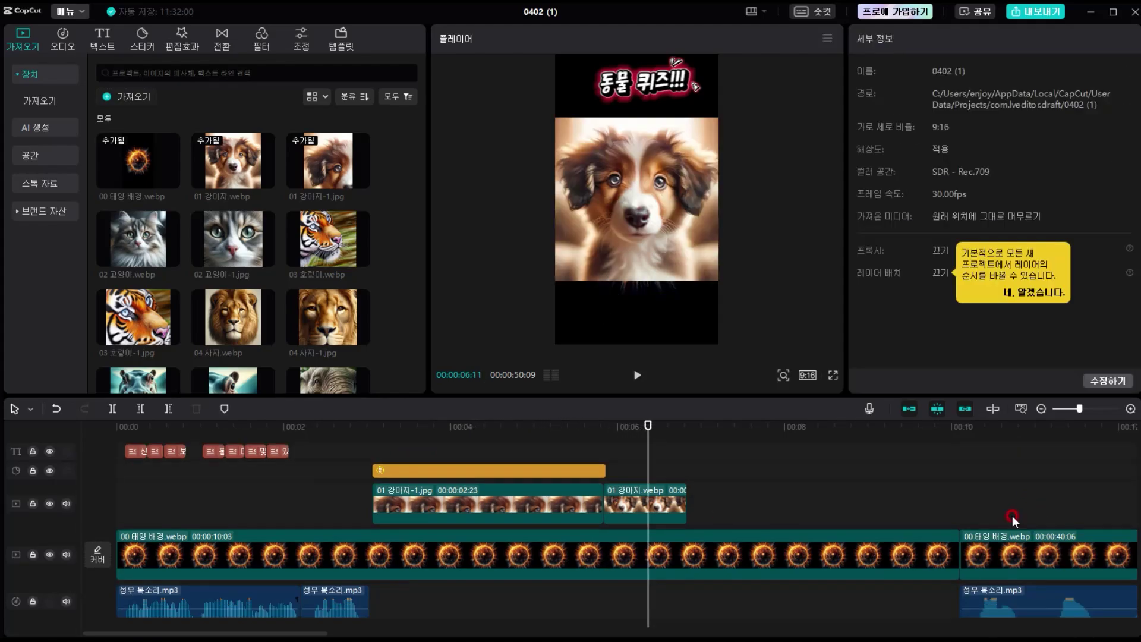
{"action": "left_click", "coordinate": [1034, 483]}
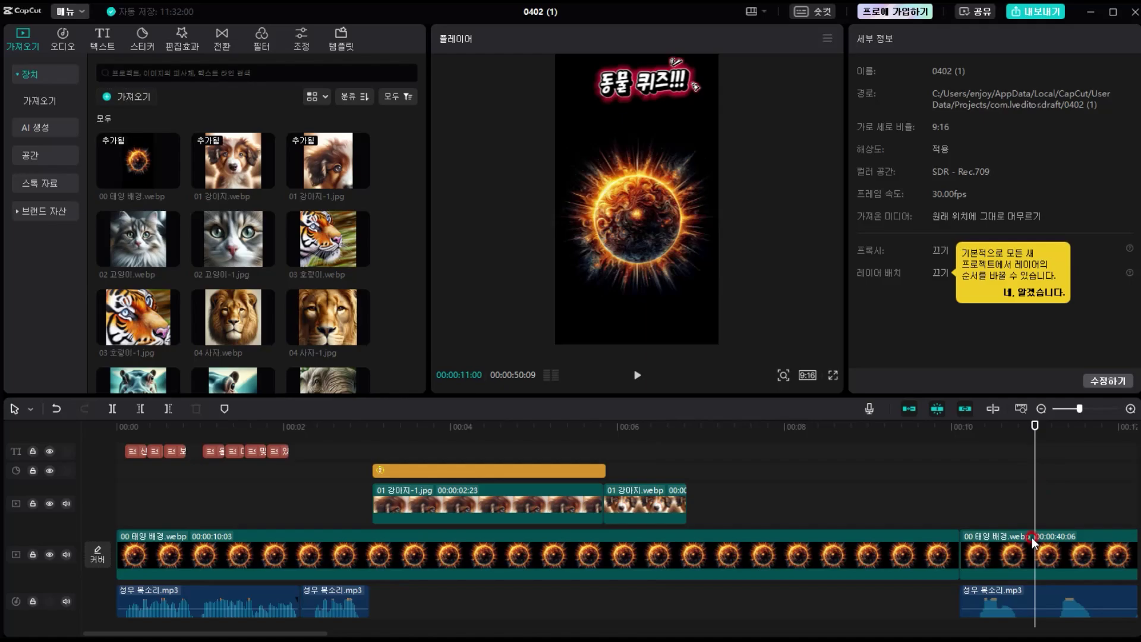
{"action": "left_click", "coordinate": [136, 418]}
{"action": "left_click_drag", "start_coordinate": [1005, 600], "coordinate": [647, 594]}
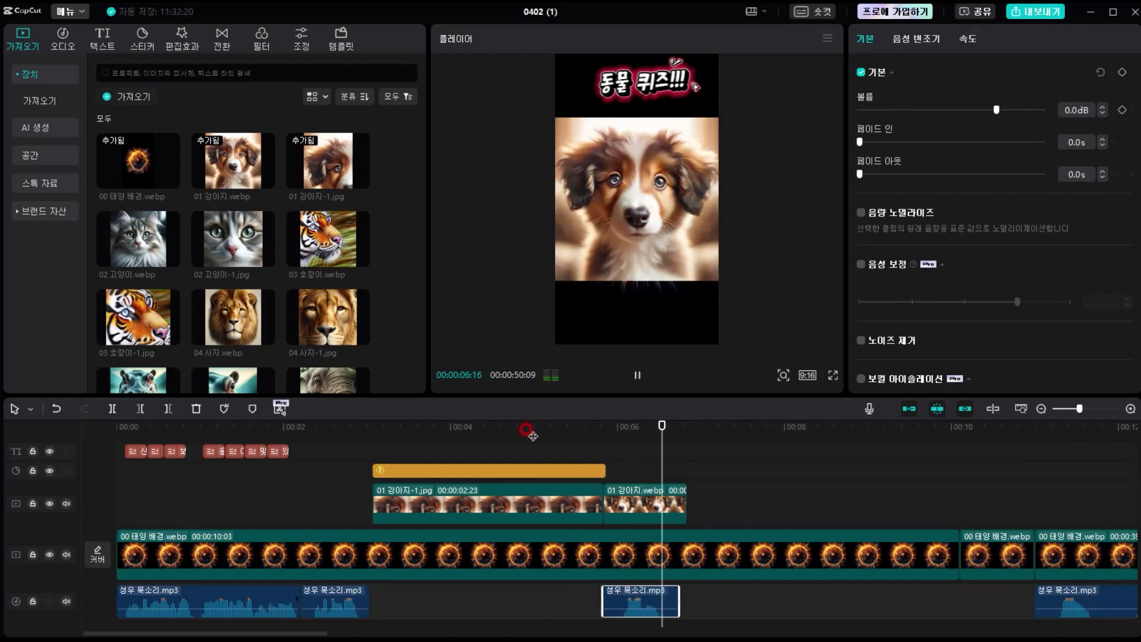
{"action": "key", "text": "space"}
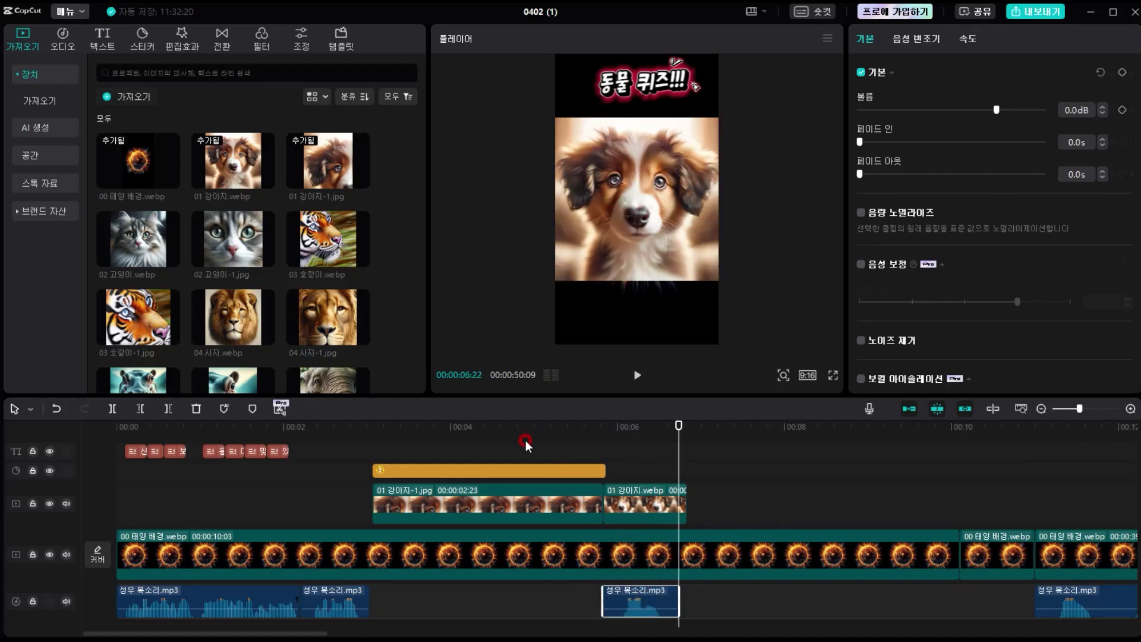
Copy the 있나요? caption to 00:00:05:26, extend it to the full puppy image's end, and move it to the image's lower part.
{"action": "left_click", "coordinate": [283, 453]}
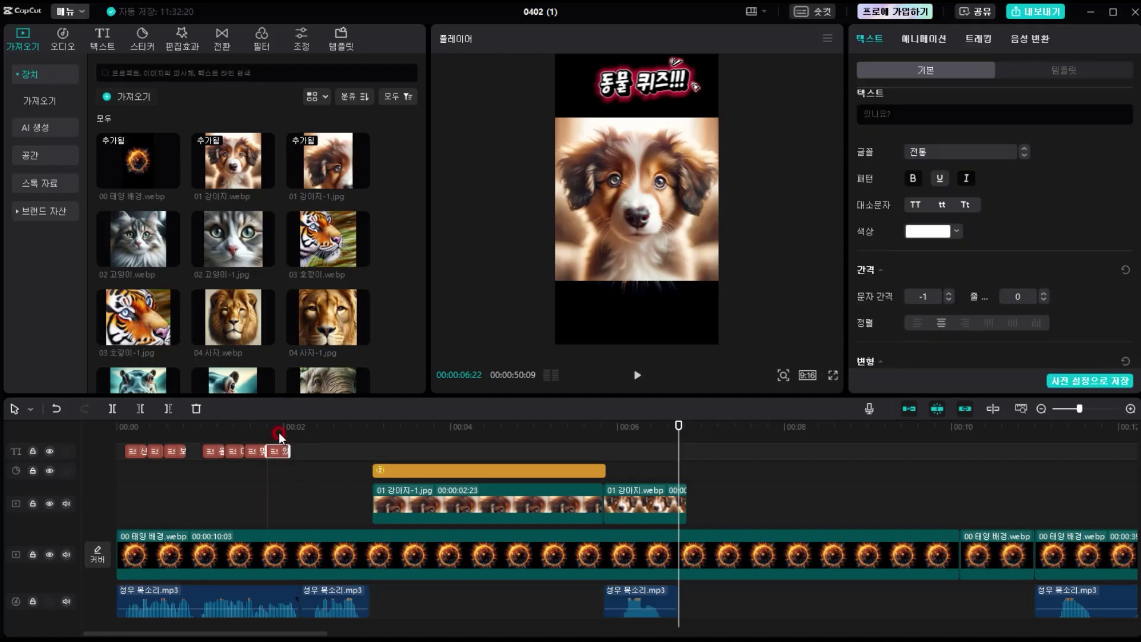
{"action": "left_click", "coordinate": [606, 428]}
{"action": "left_click", "coordinate": [611, 428]}
{"action": "left_click", "coordinate": [606, 428]}
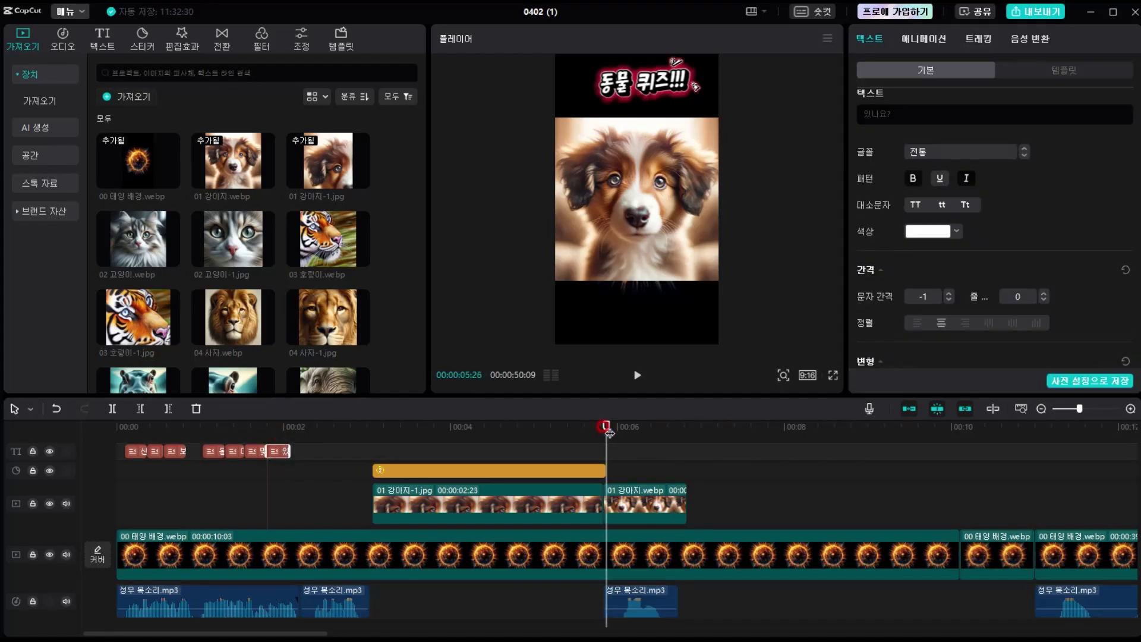
{"action": "key", "text": "ctrl+v"}
{"action": "left_click_drag", "start_coordinate": [628, 450], "coordinate": [686, 450]}
{"action": "left_click_drag", "start_coordinate": [654, 131], "coordinate": [654, 270]}
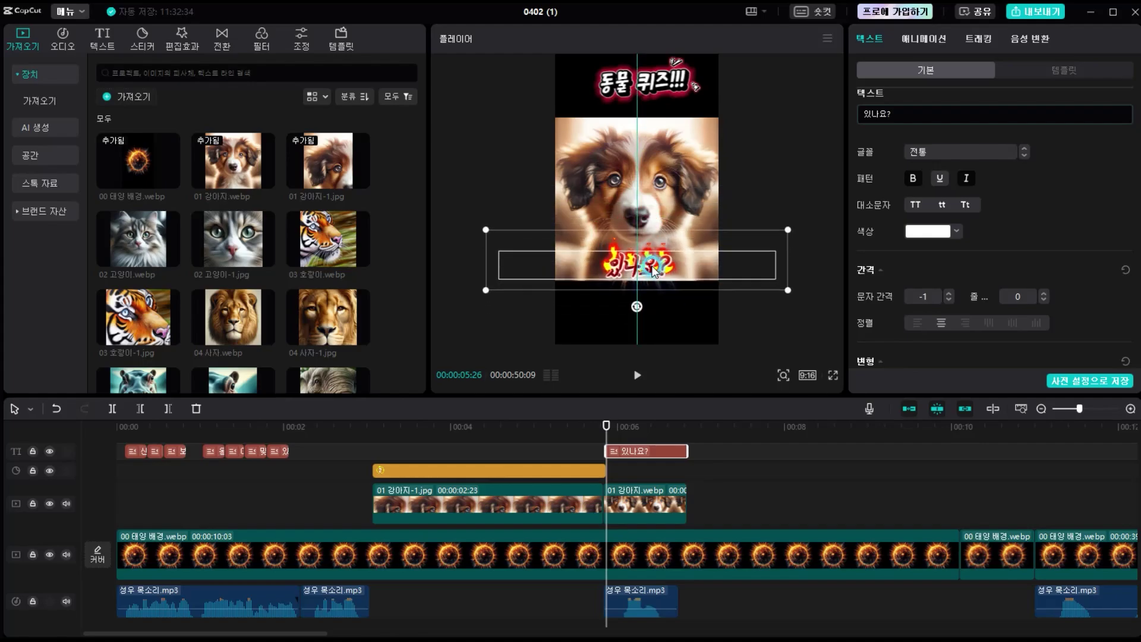
Change the copied caption's text to 강아지 and play back the puppy question and answer.
{"action": "left_click", "coordinate": [885, 116]}
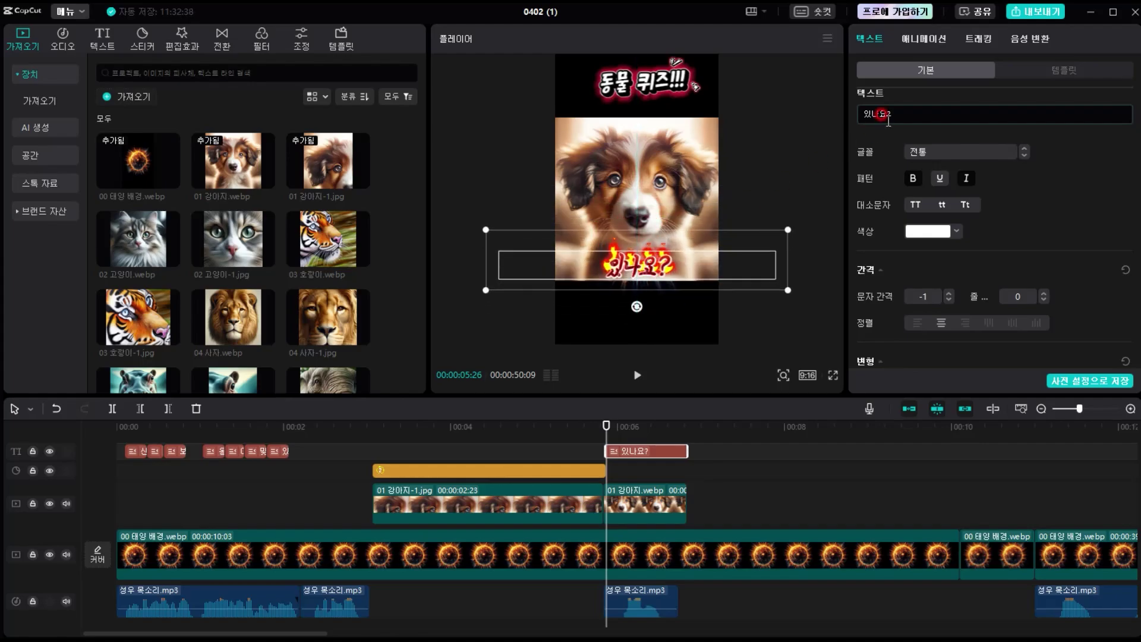
{"action": "type", "text": "강아지"}
{"action": "left_click", "coordinate": [809, 112]}
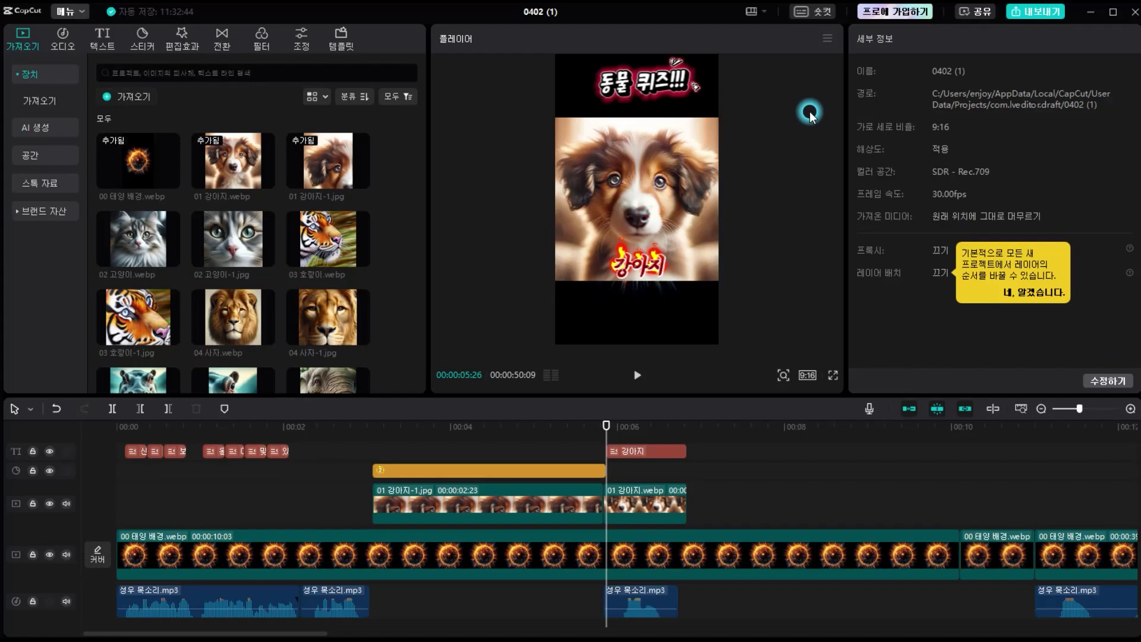
{"action": "left_click", "coordinate": [365, 434]}
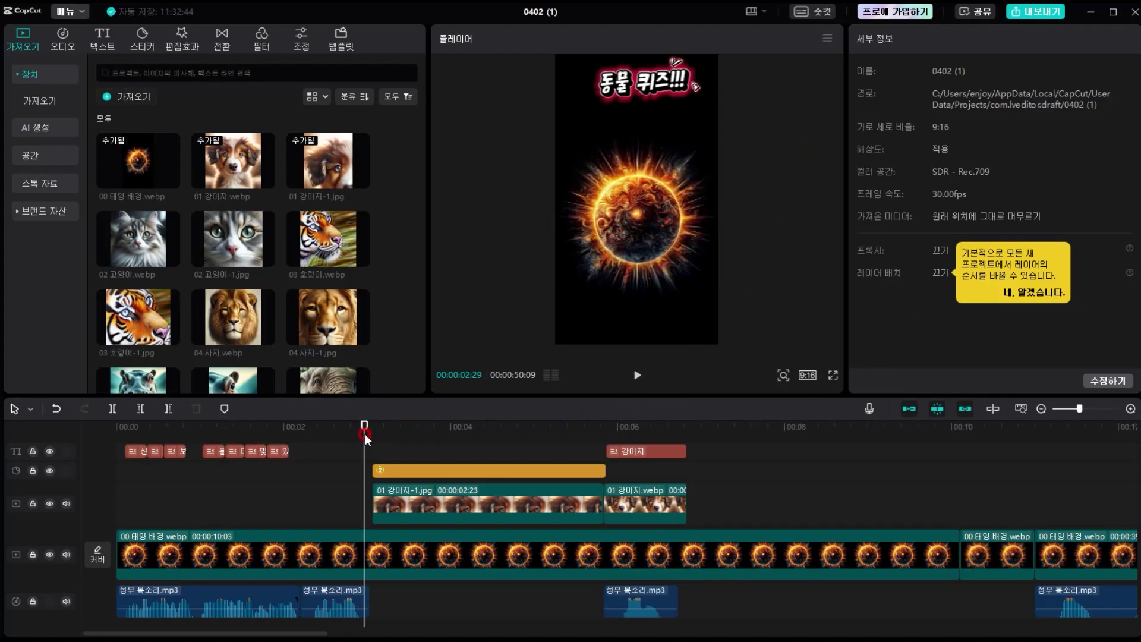
{"action": "key", "text": "space"}
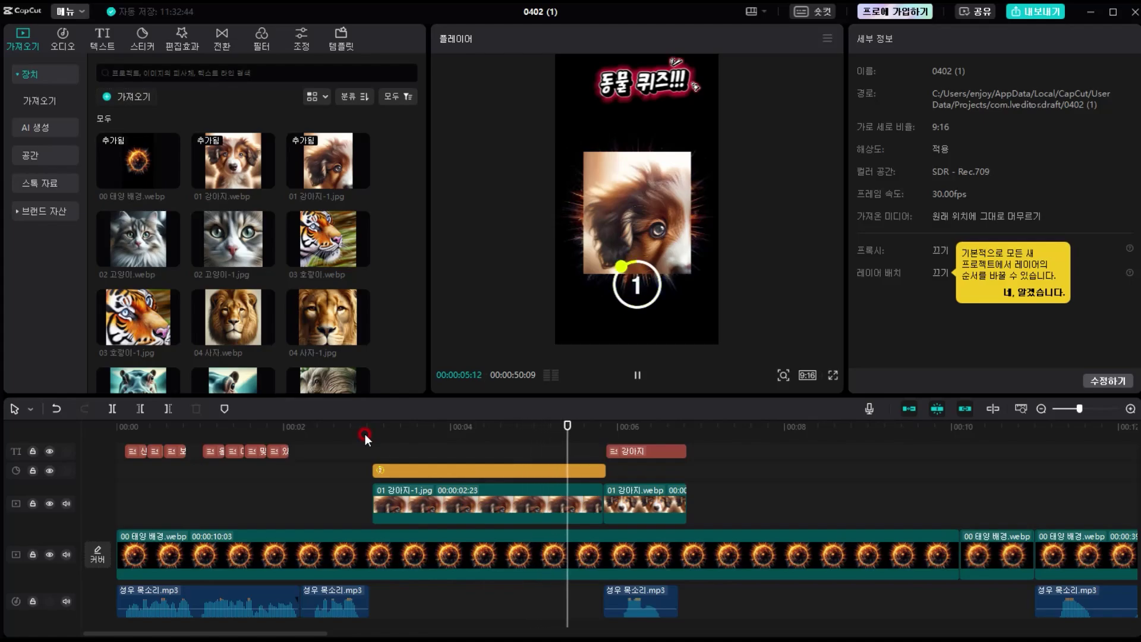
{"action": "key", "text": "space"}
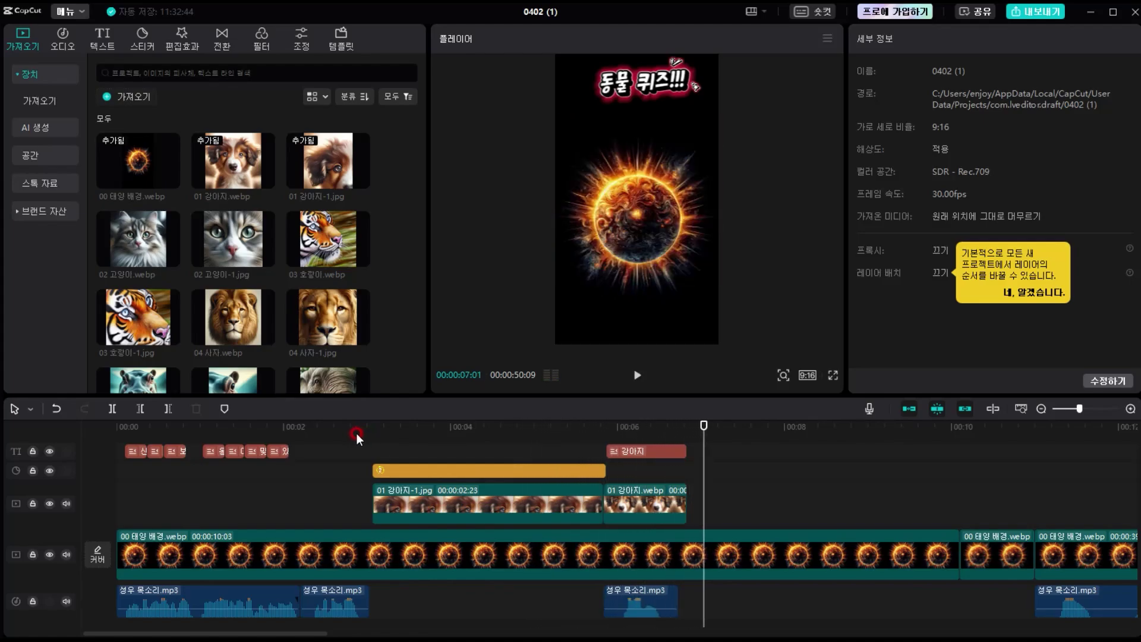
Move the playhead to the countdown sticker's start at 00:00:03:02 and search the sound effects for clock.
{"action": "left_click", "coordinate": [378, 430]}
{"action": "left_click", "coordinate": [410, 470]}
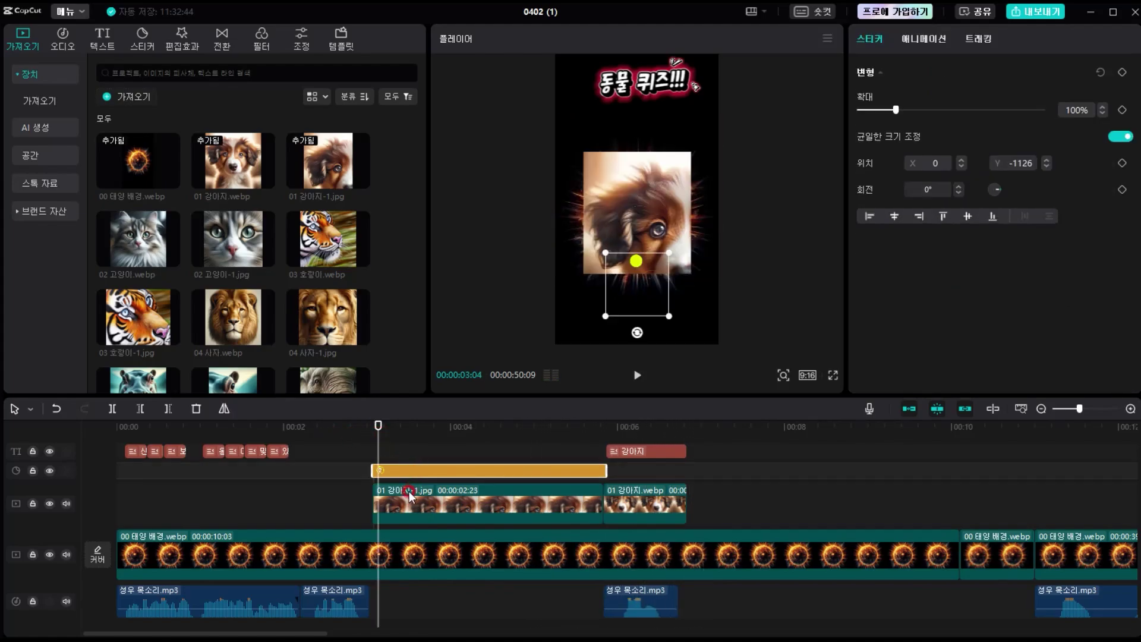
{"action": "left_click", "coordinate": [67, 41]}
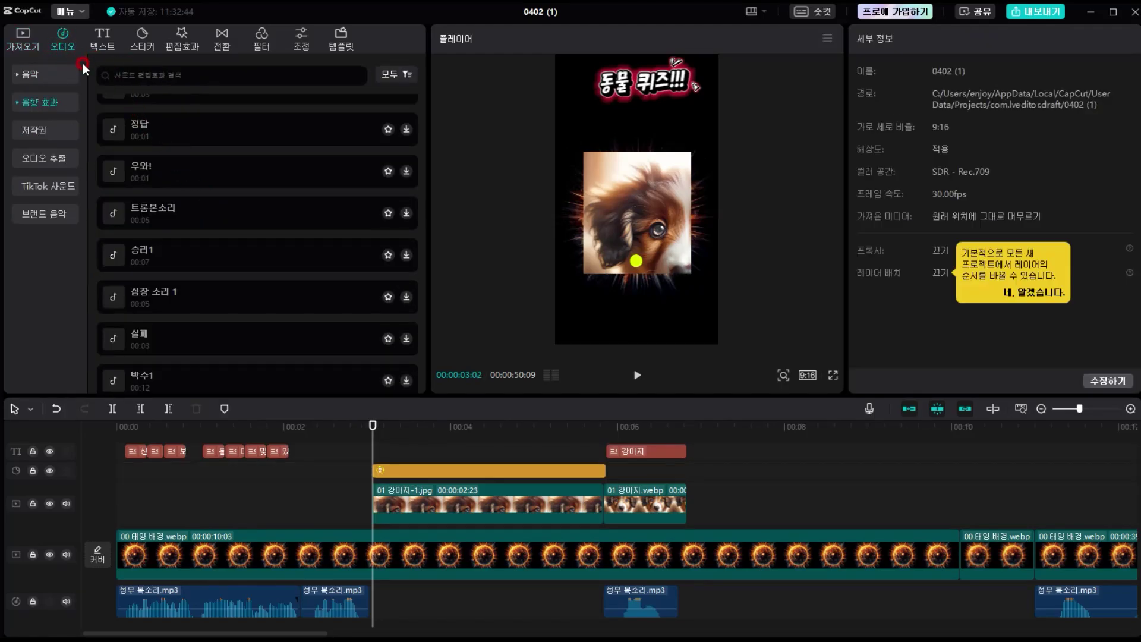
{"action": "left_click", "coordinate": [52, 105]}
{"action": "left_click", "coordinate": [150, 74]}
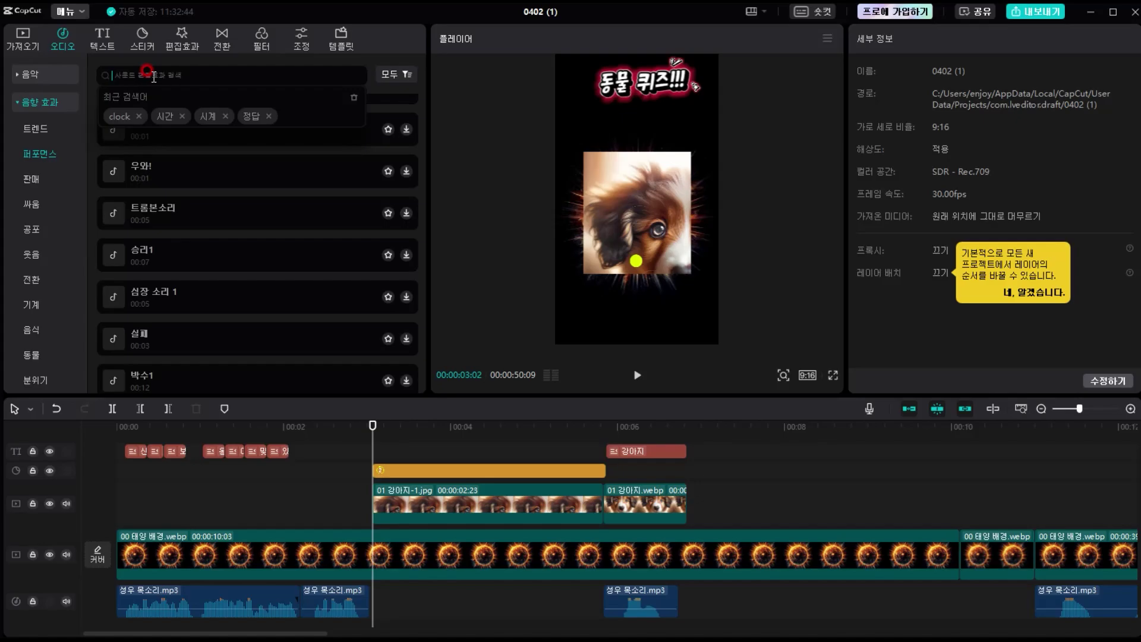
{"action": "type", "text": "clock"}
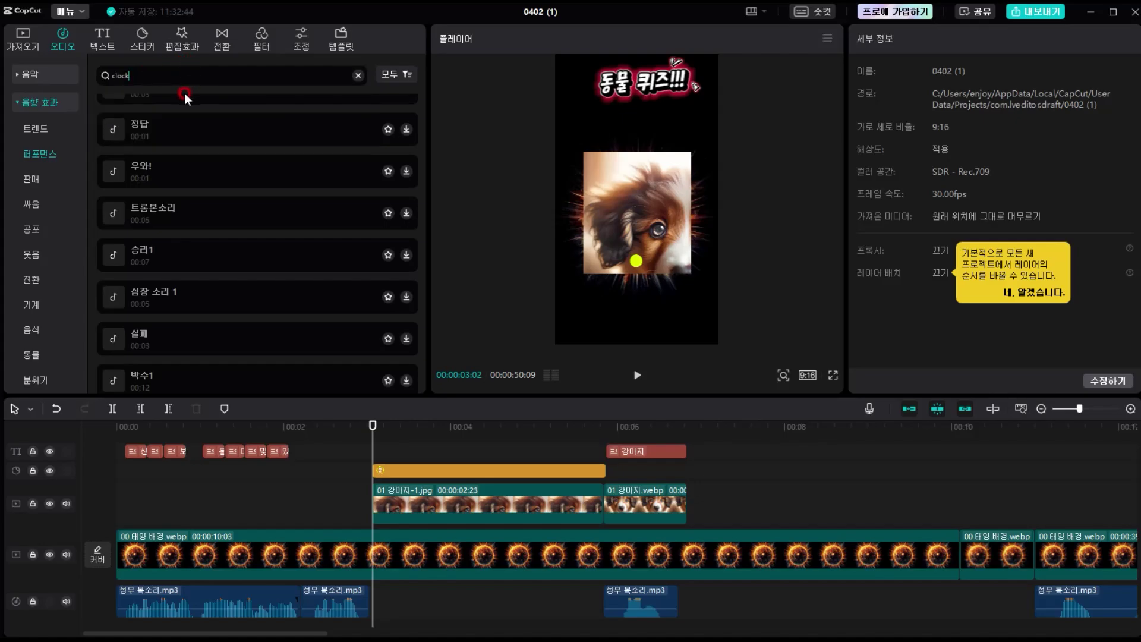
{"action": "key", "text": "Return"}
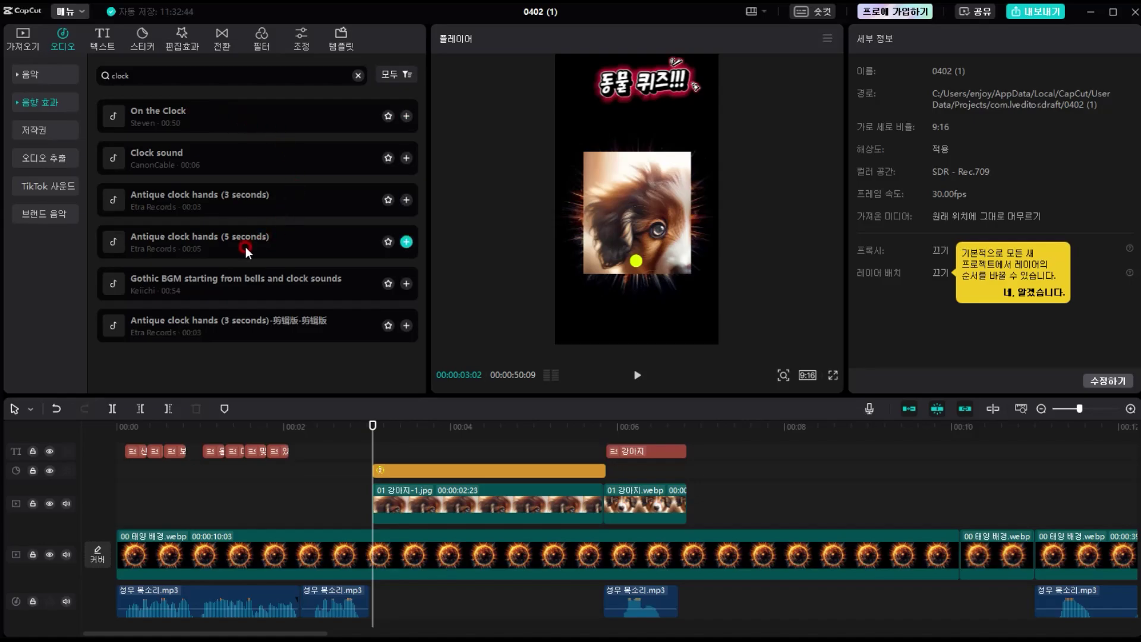
Add the 6-second Clock sound effect at the countdown's start and trim its end to match the countdown sticker.
{"action": "left_click", "coordinate": [165, 159]}
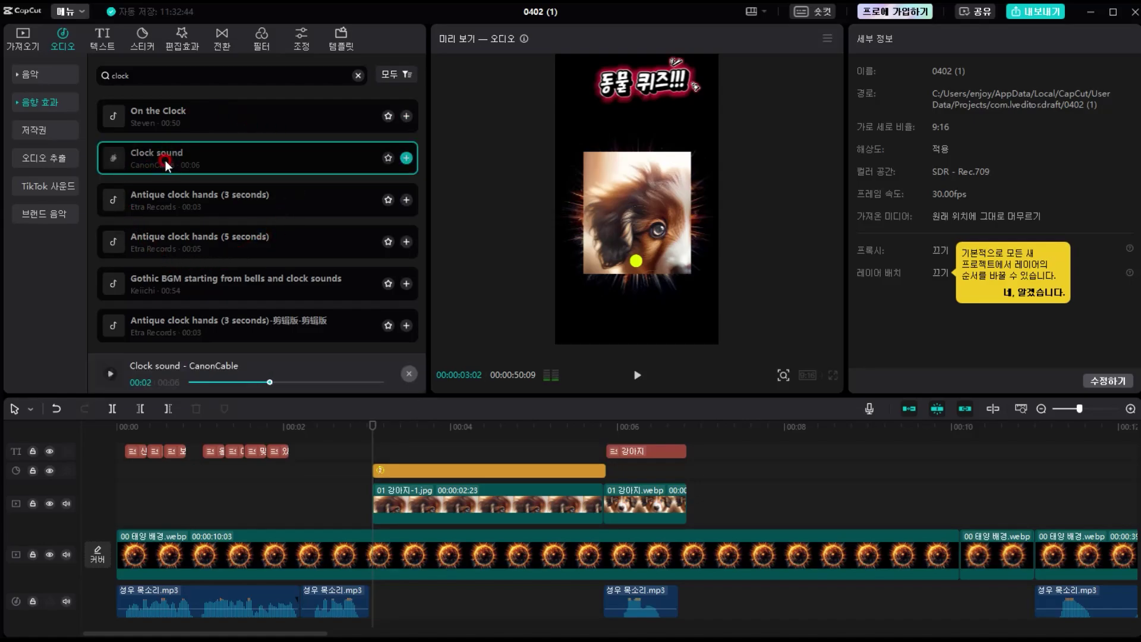
{"action": "left_click_drag", "start_coordinate": [154, 155], "coordinate": [378, 529]}
{"action": "scroll", "coordinate": [426, 546], "scroll_direction": "down", "scroll_amount": 1}
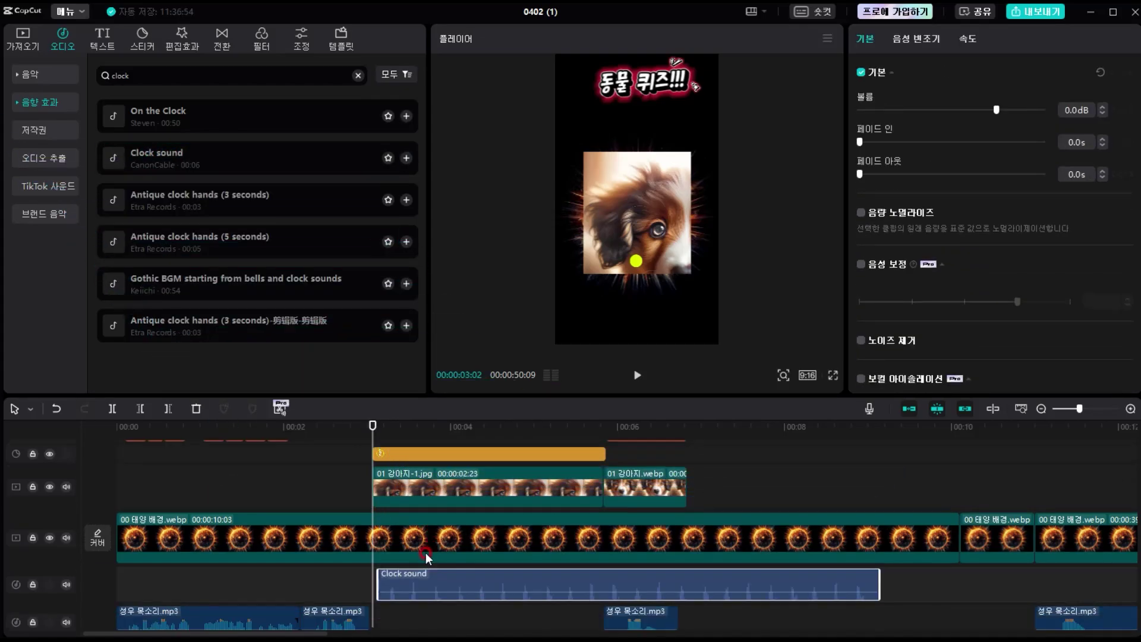
{"action": "left_click_drag", "start_coordinate": [409, 582], "coordinate": [401, 583]}
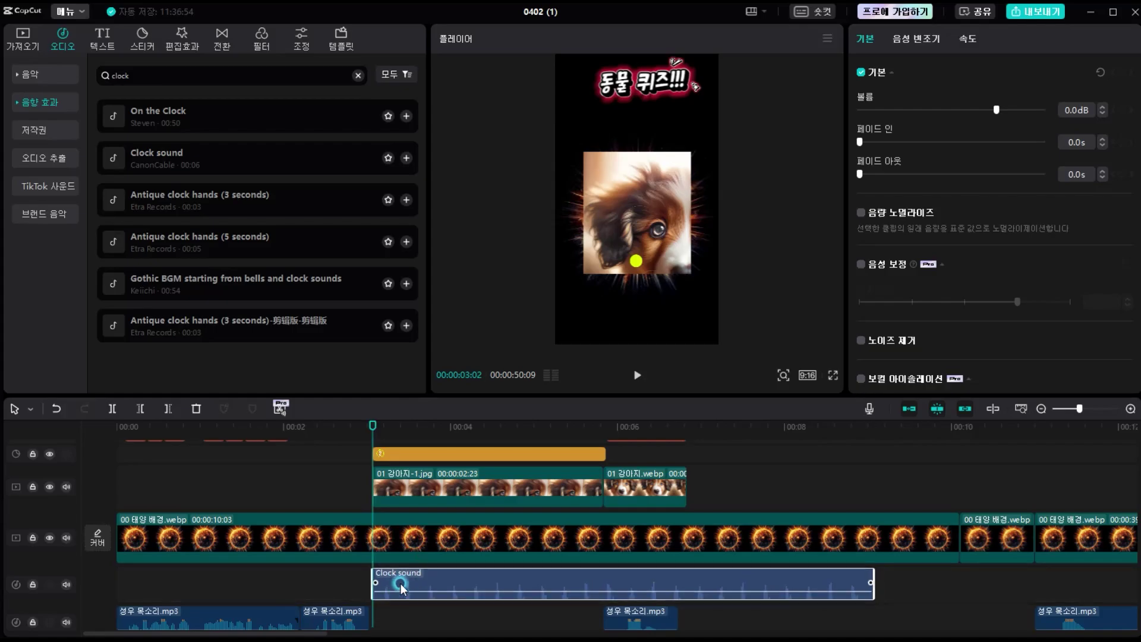
{"action": "left_click_drag", "start_coordinate": [865, 583], "coordinate": [606, 585]}
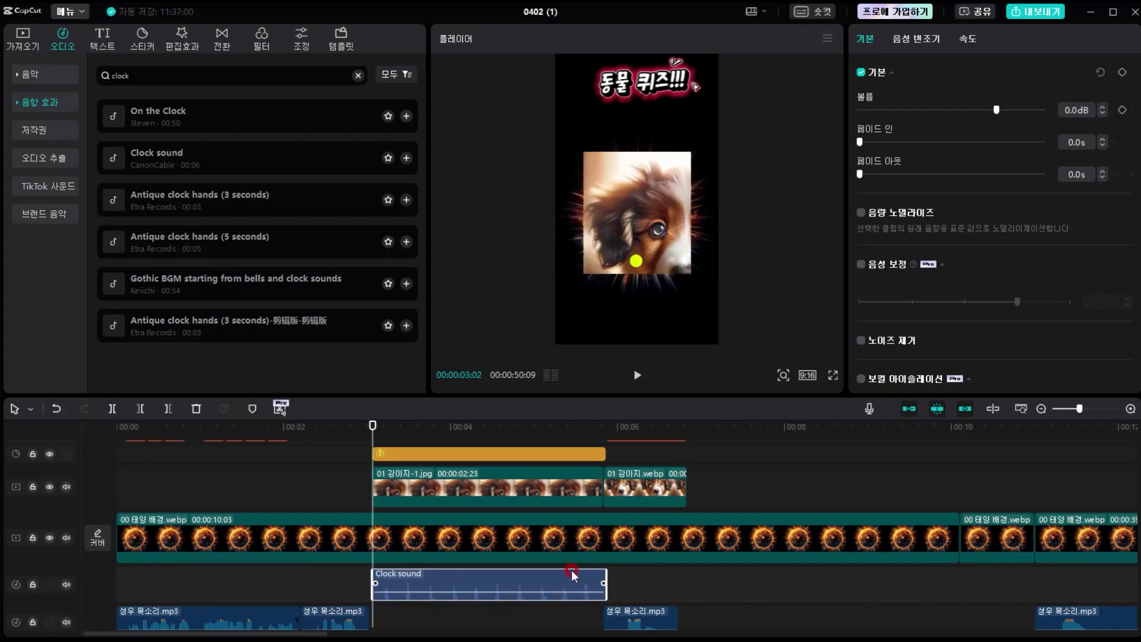
Play back the puppy countdown with its clock sound through to the full puppy image.
{"action": "left_click", "coordinate": [349, 433]}
{"action": "key", "text": "space"}
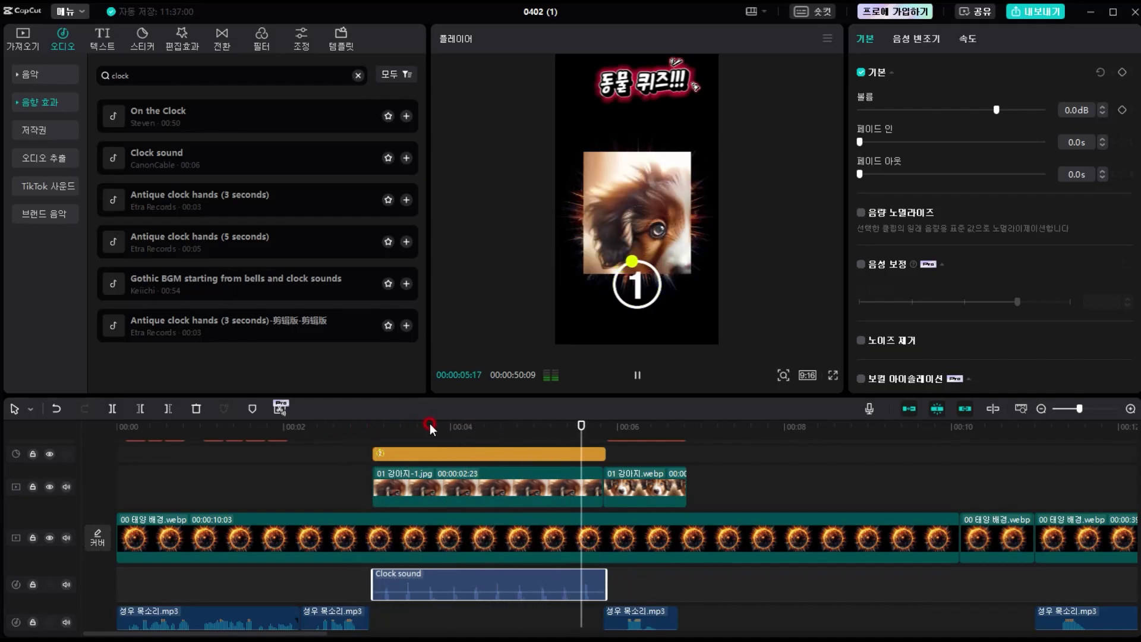
{"action": "left_click", "coordinate": [657, 294]}
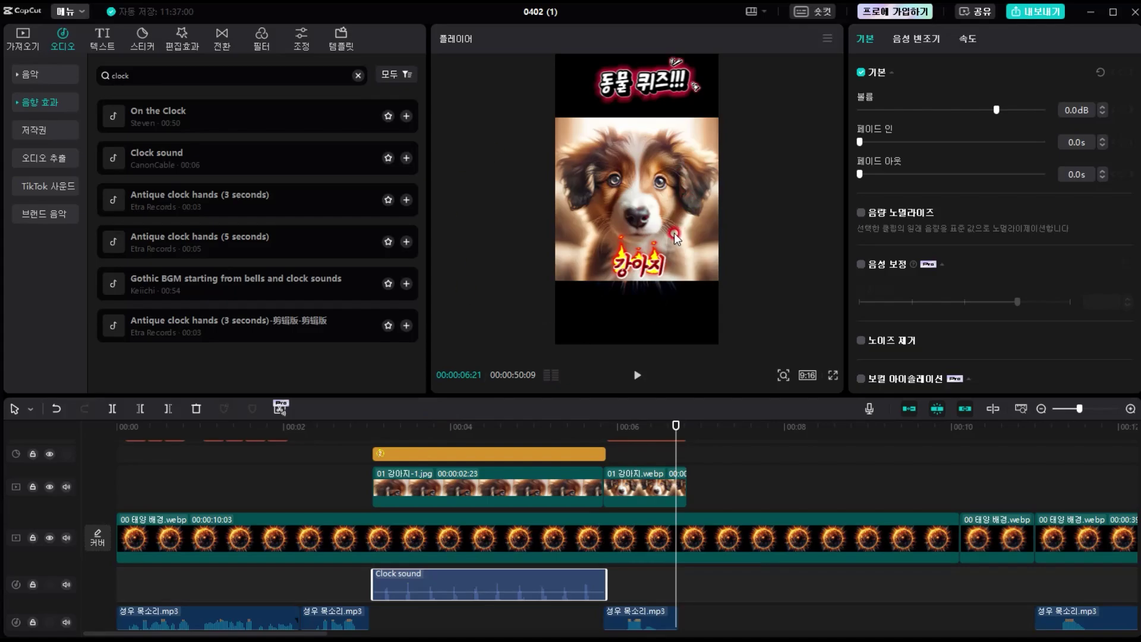
{"action": "mouse_move", "coordinate": [466, 578]}
{"action": "left_click", "coordinate": [379, 433]}
{"action": "left_click_drag", "start_coordinate": [386, 434], "coordinate": [309, 432]}
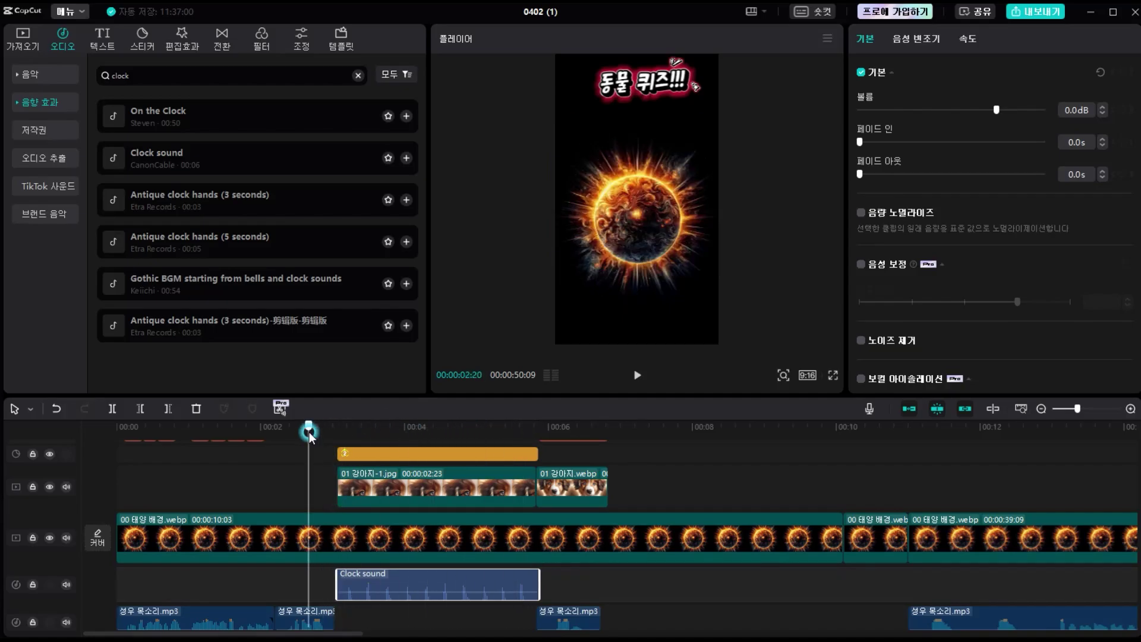
{"action": "key", "text": "space"}
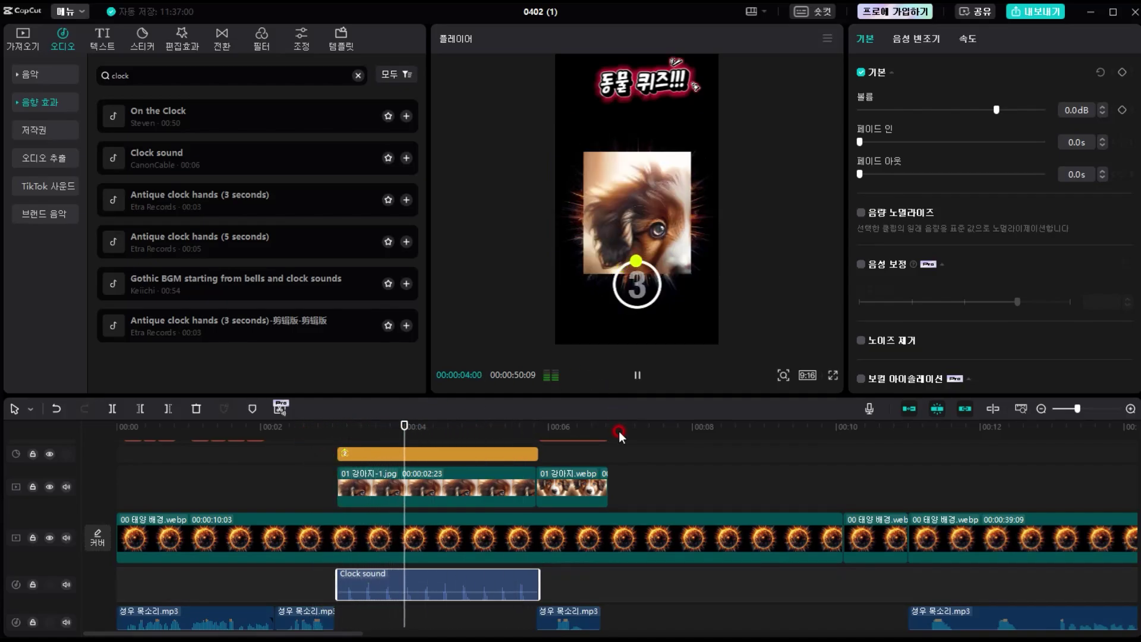
{"action": "left_click", "coordinate": [527, 425]}
{"action": "key", "text": "space"}
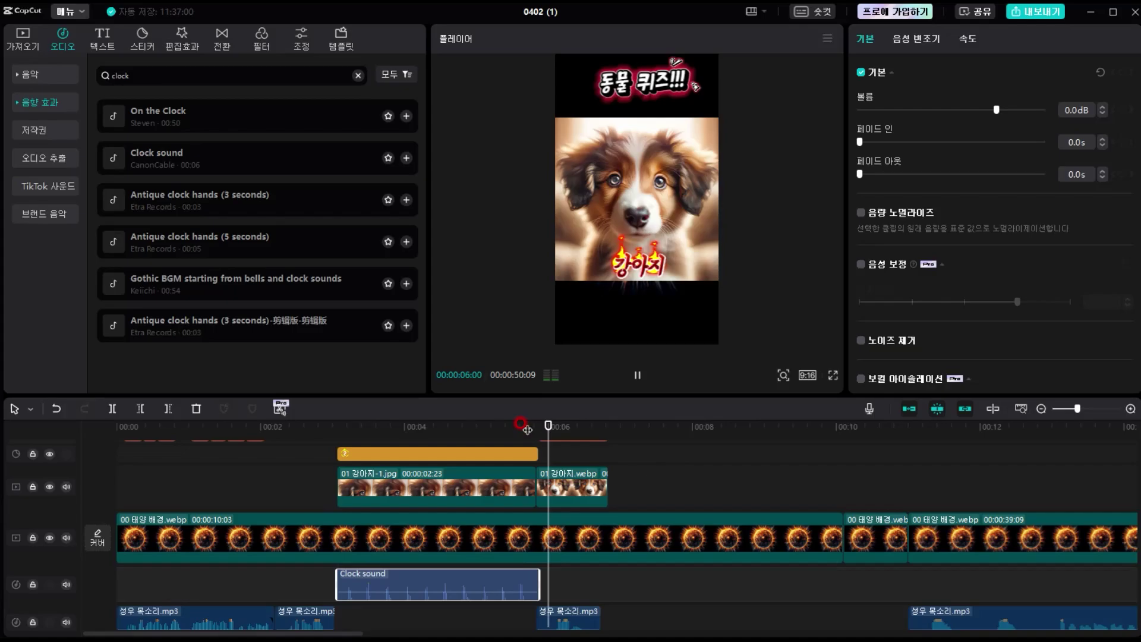
{"action": "key", "text": "space"}
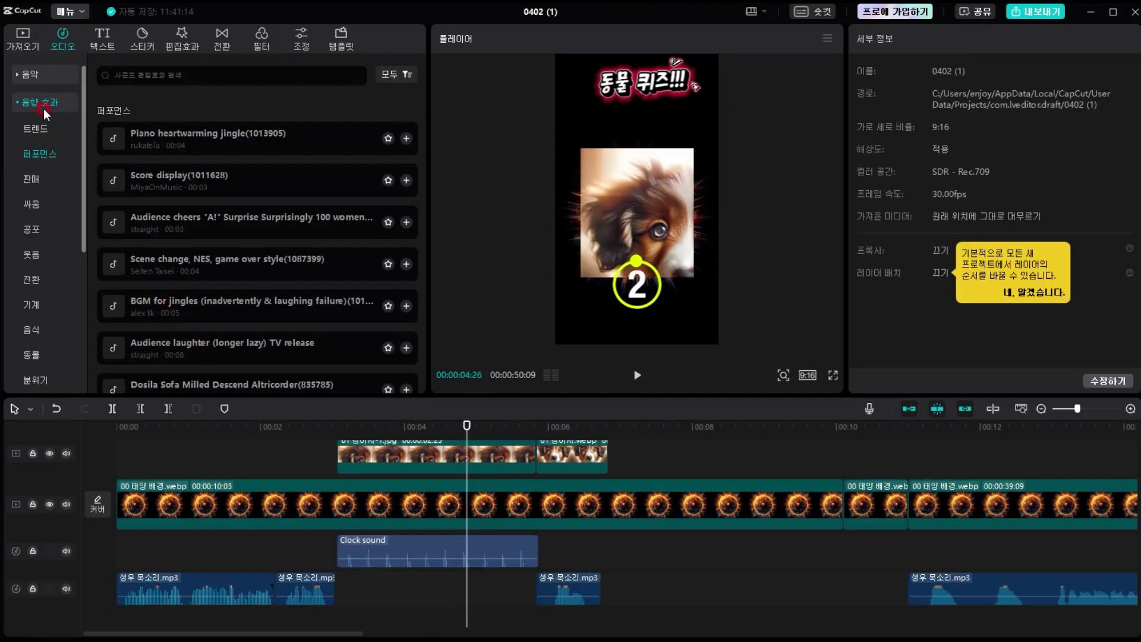
Browse the 퍼포먼스 sound effects for an answer sound, auditioning the success jingle, the quiz mystery track and 환호성과 박수.
{"action": "left_click", "coordinate": [44, 103]}
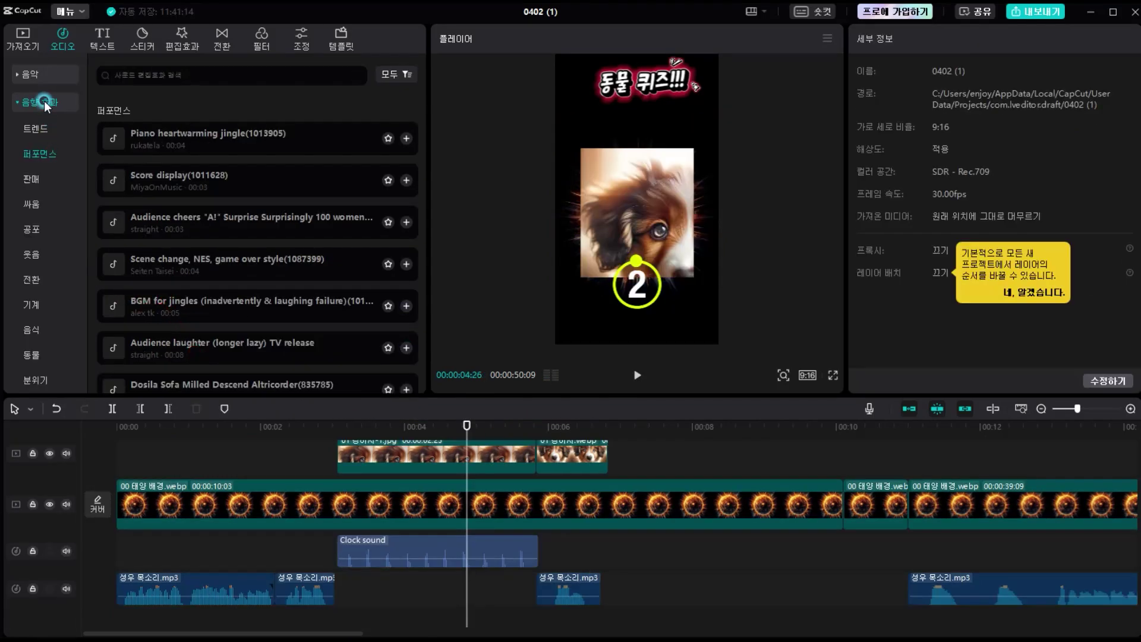
{"action": "left_click", "coordinate": [44, 101]}
{"action": "scroll", "coordinate": [164, 161], "scroll_direction": "down", "scroll_amount": 6}
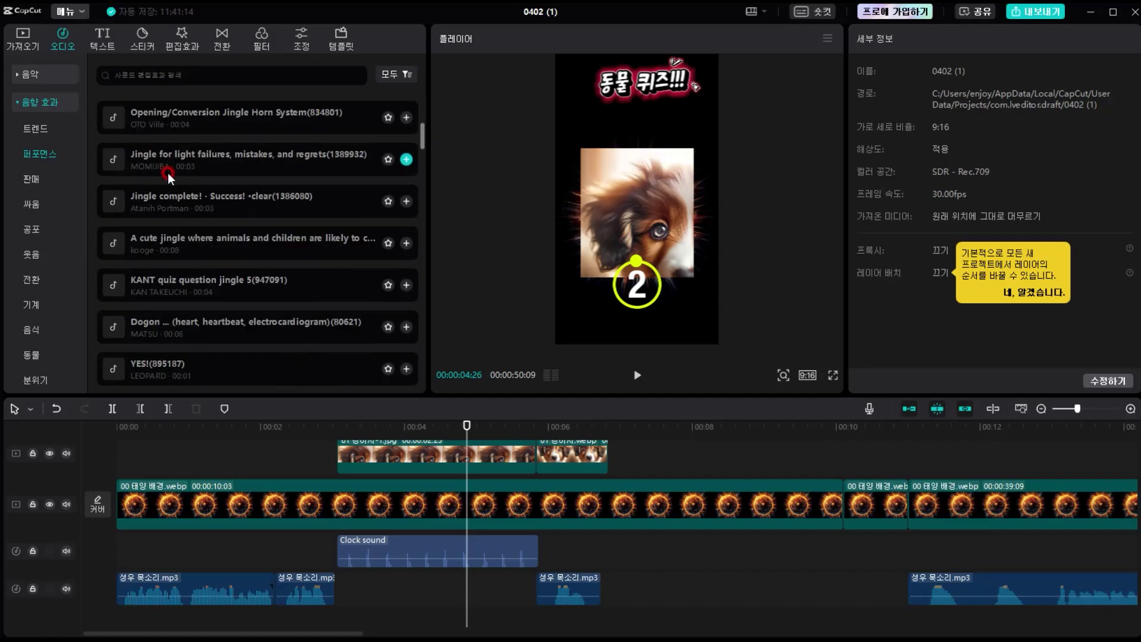
{"action": "left_click", "coordinate": [146, 202]}
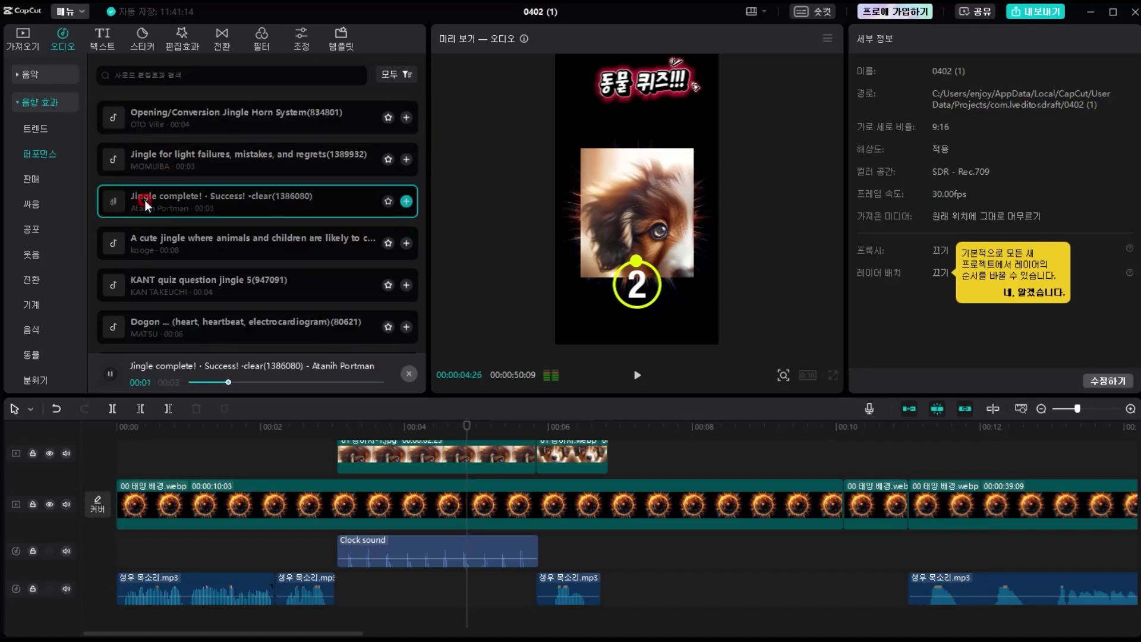
{"action": "scroll", "coordinate": [151, 211], "scroll_direction": "down", "scroll_amount": 5}
{"action": "left_click", "coordinate": [473, 590]}
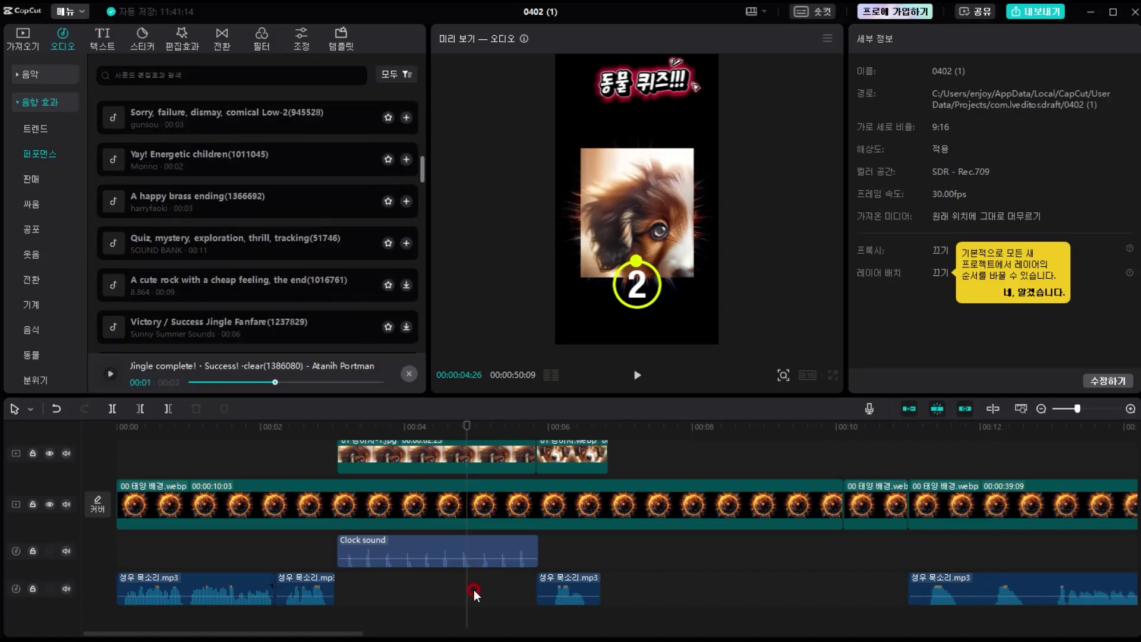
{"action": "left_click", "coordinate": [194, 248]}
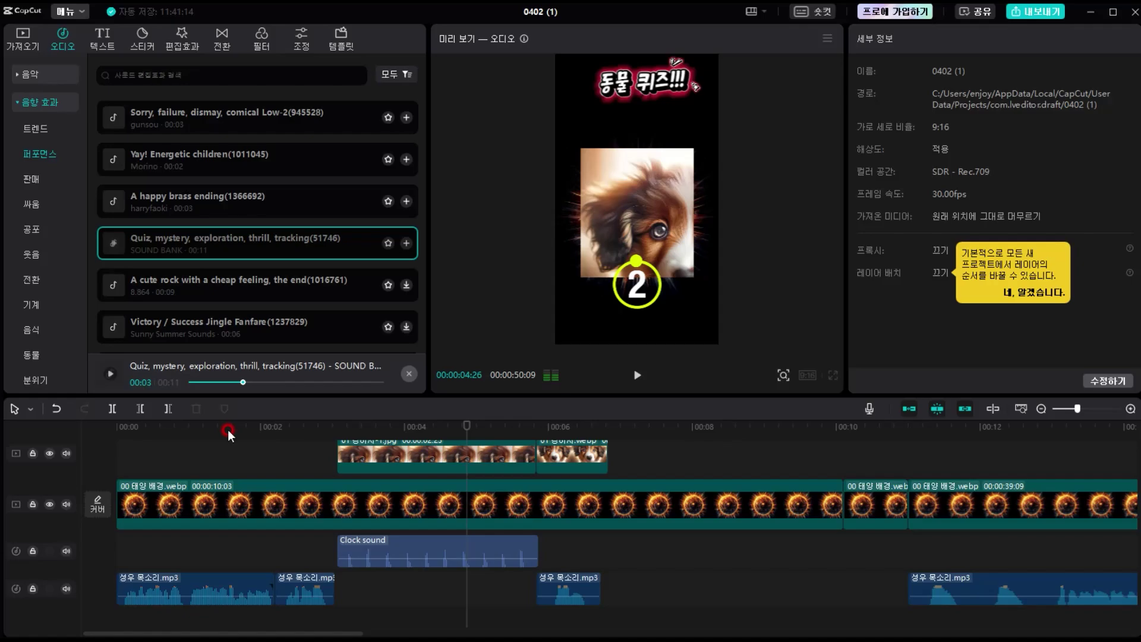
{"action": "scroll", "coordinate": [262, 271], "scroll_direction": "down", "scroll_amount": 5}
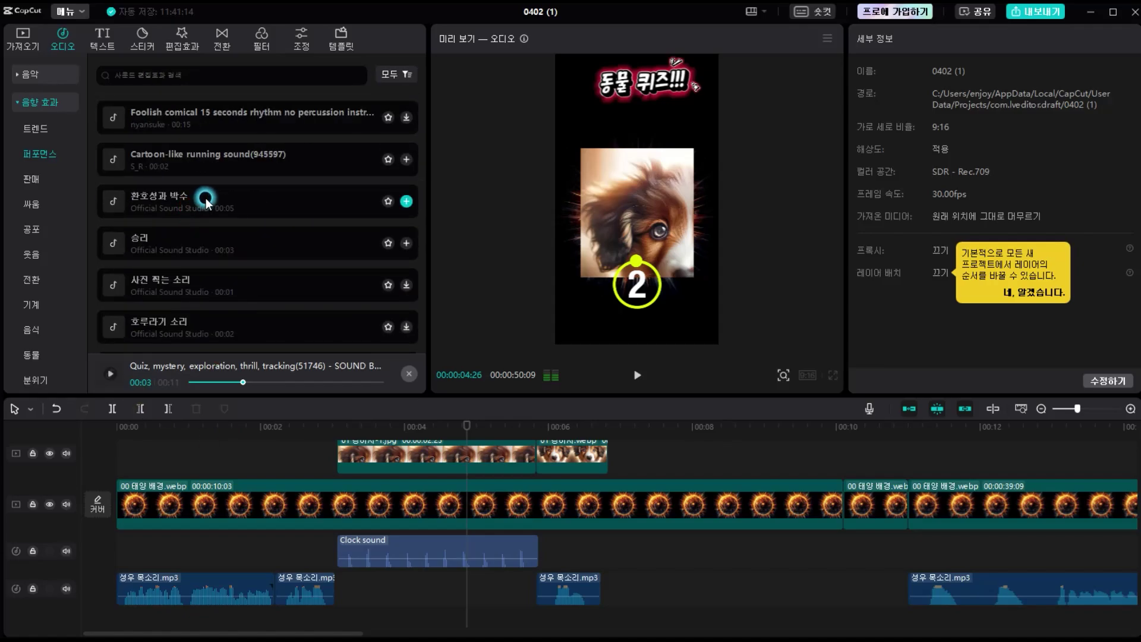
{"action": "left_click", "coordinate": [205, 200]}
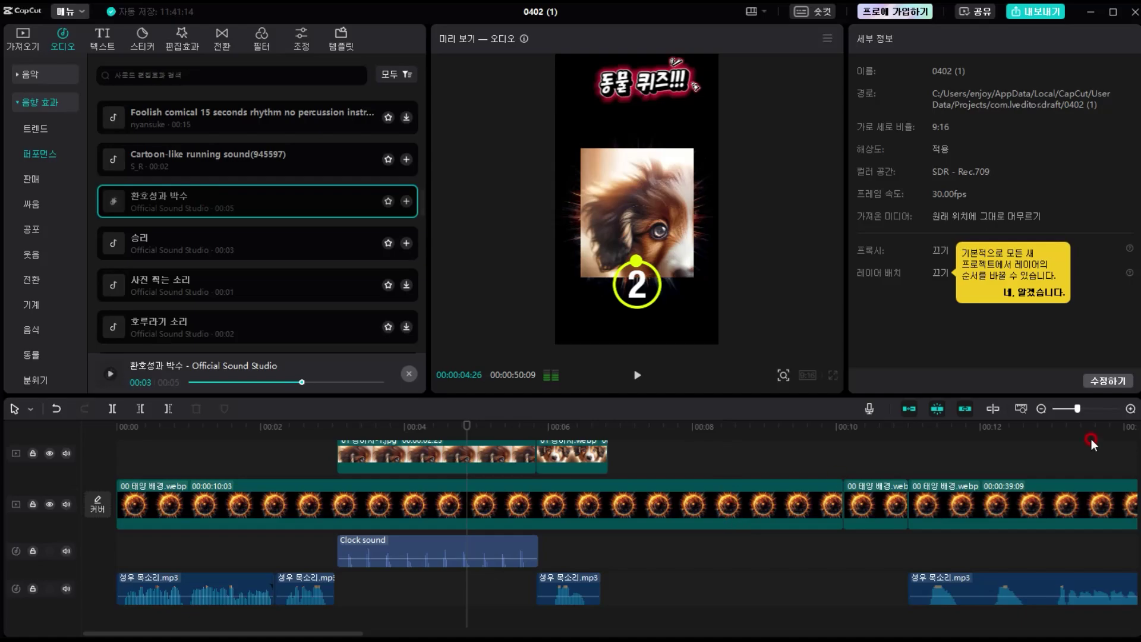
{"action": "scroll", "coordinate": [273, 278], "scroll_direction": "down", "scroll_amount": 2}
{"action": "scroll", "coordinate": [273, 276], "scroll_direction": "down", "scroll_amount": 3}
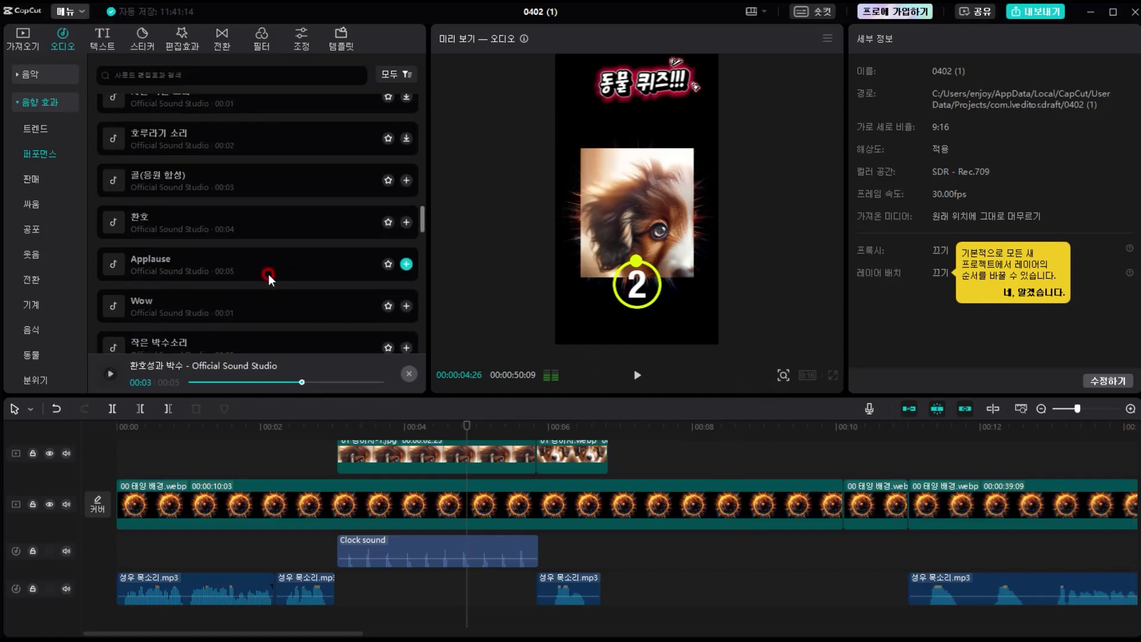
{"action": "scroll", "coordinate": [229, 253], "scroll_direction": "down", "scroll_amount": 6}
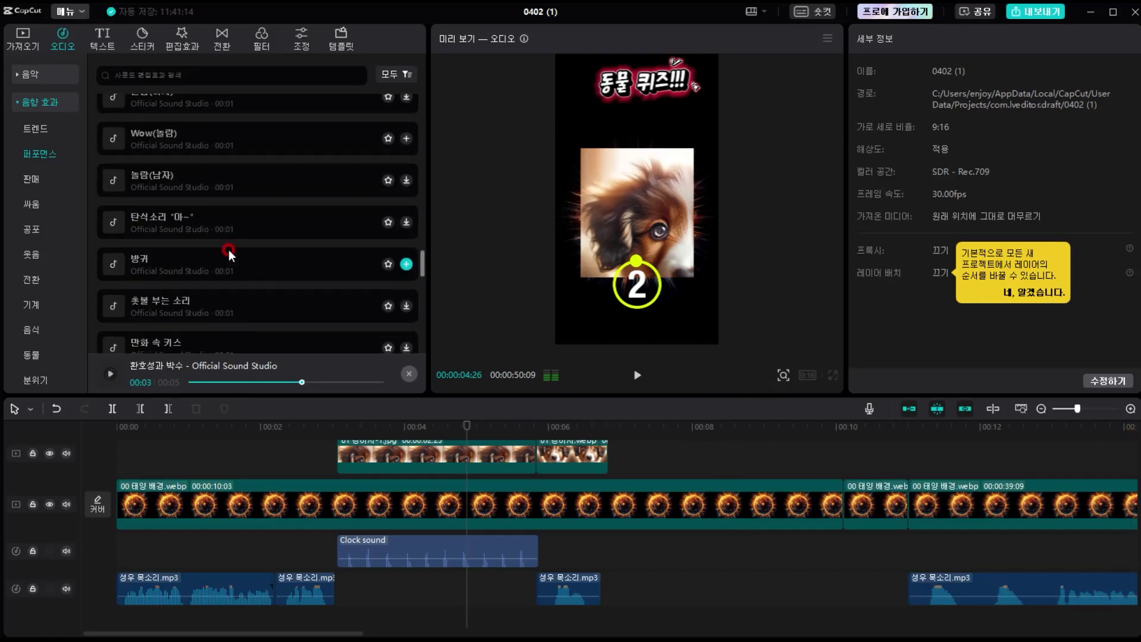
{"action": "scroll", "coordinate": [228, 253], "scroll_direction": "down", "scroll_amount": 3}
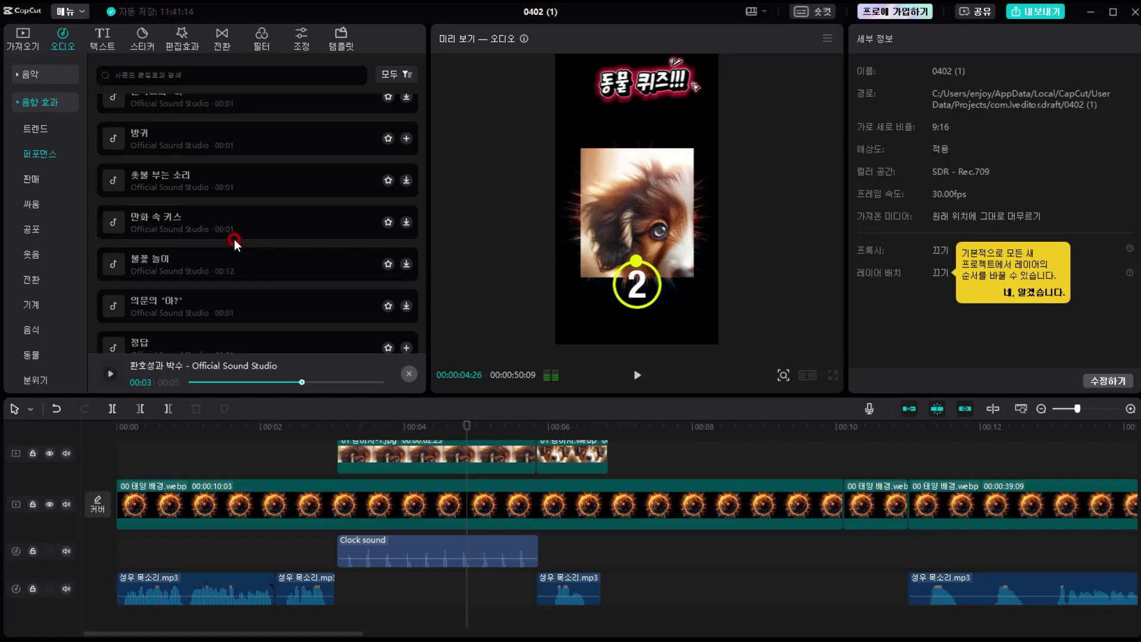
{"action": "scroll", "coordinate": [235, 243], "scroll_direction": "down", "scroll_amount": 2}
{"action": "scroll", "coordinate": [233, 243], "scroll_direction": "down", "scroll_amount": 3}
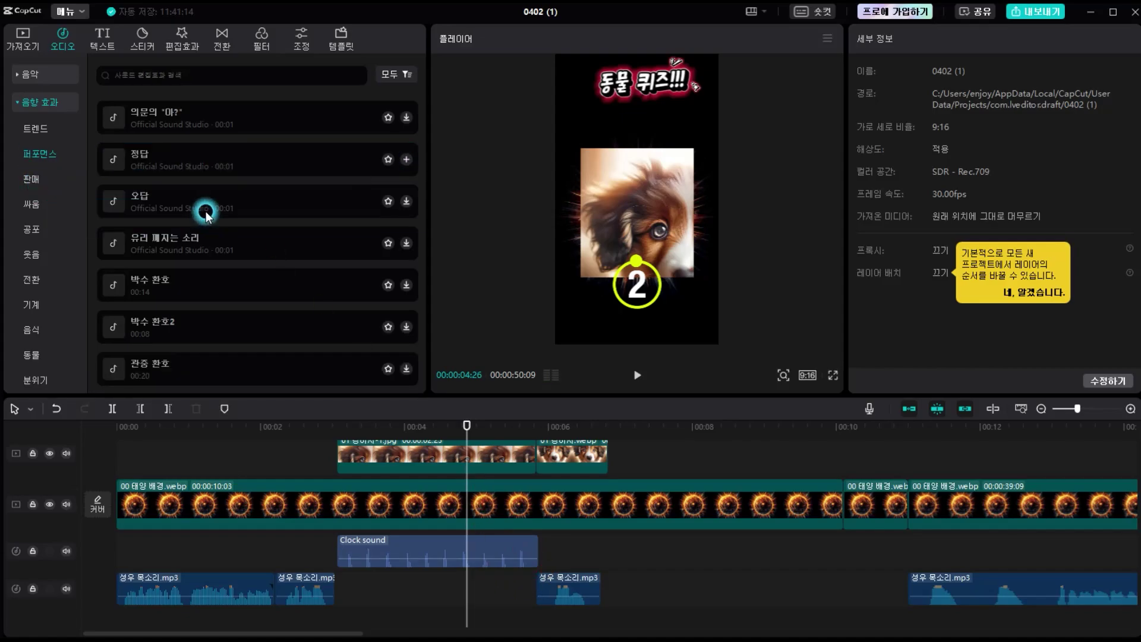
{"action": "scroll", "coordinate": [214, 223], "scroll_direction": "down", "scroll_amount": 5}
{"action": "scroll", "coordinate": [218, 226], "scroll_direction": "down", "scroll_amount": 5}
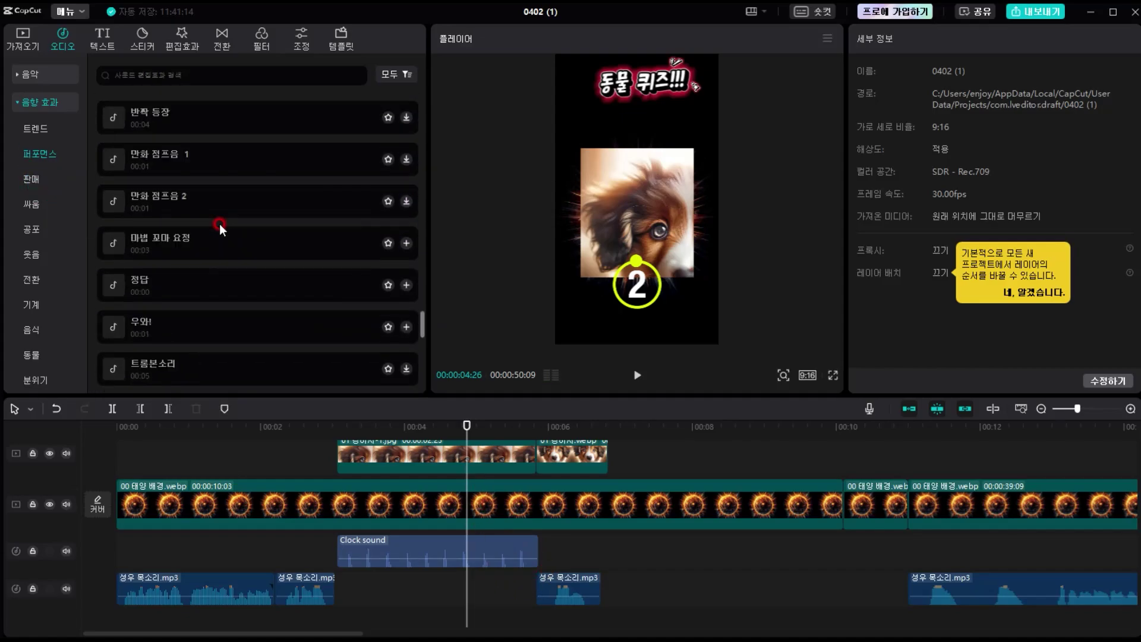
Add the short 정답 sound effect at the full puppy image's start, below the answer narration, and play back the reveal.
{"action": "left_click", "coordinate": [231, 288]}
{"action": "scroll", "coordinate": [214, 238], "scroll_direction": "down", "scroll_amount": 3}
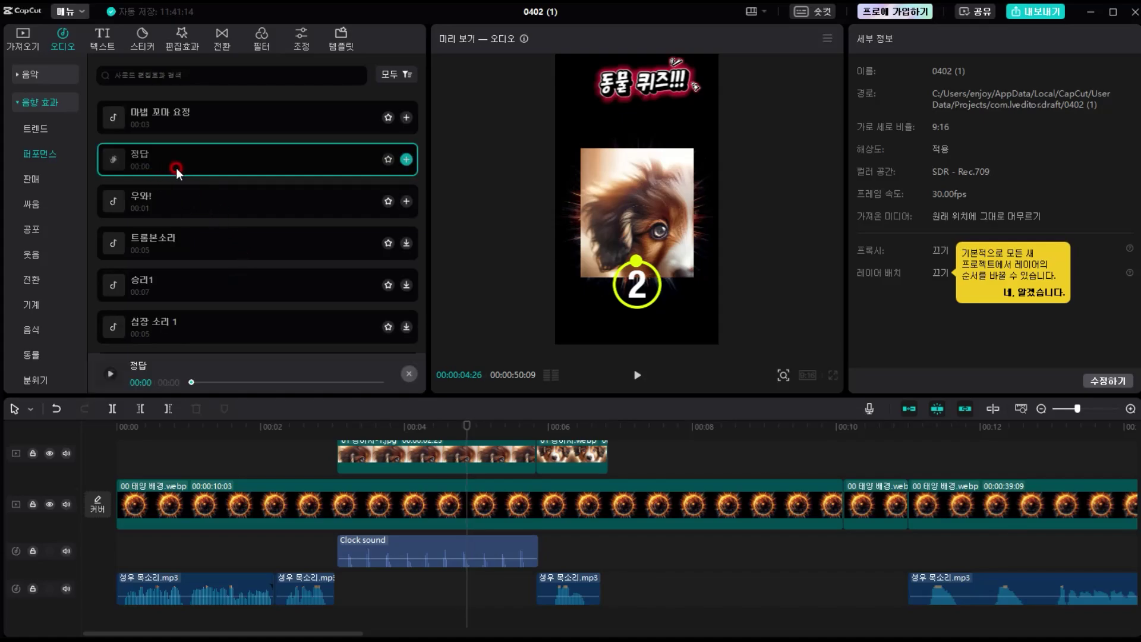
{"action": "left_click_drag", "start_coordinate": [176, 170], "coordinate": [541, 612]}
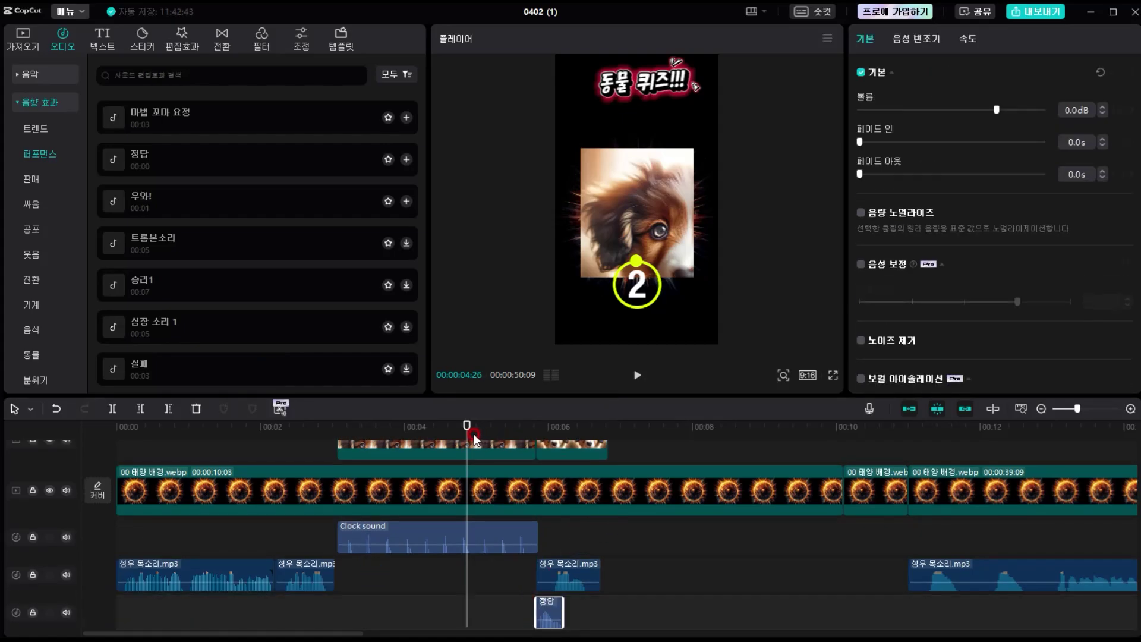
{"action": "left_click", "coordinate": [447, 426]}
{"action": "key", "text": "space"}
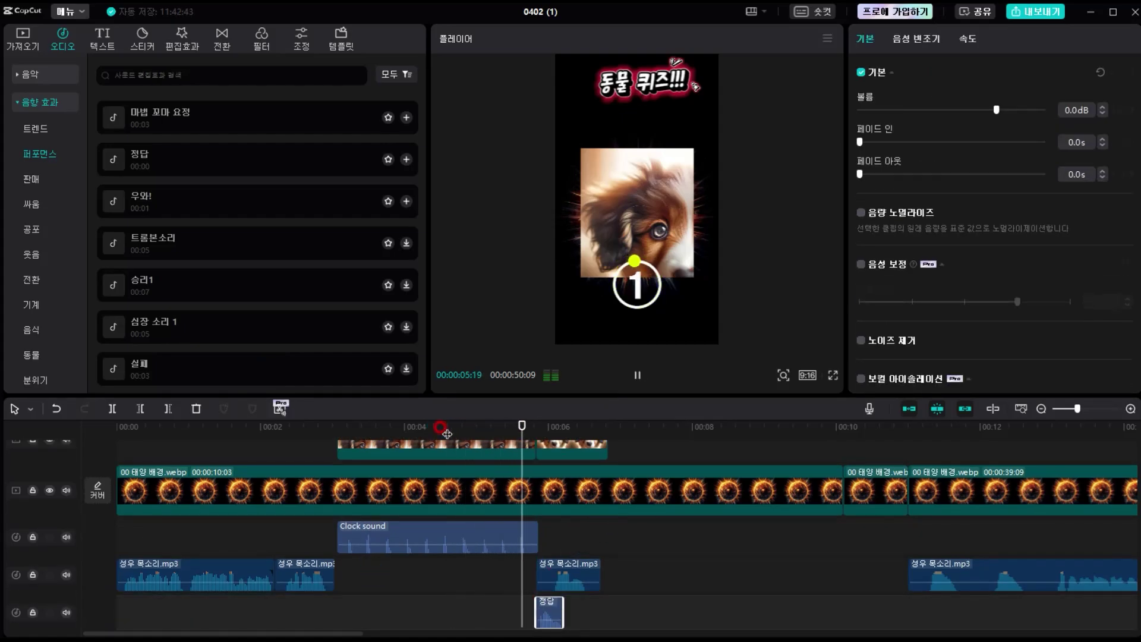
{"action": "key", "text": "space"}
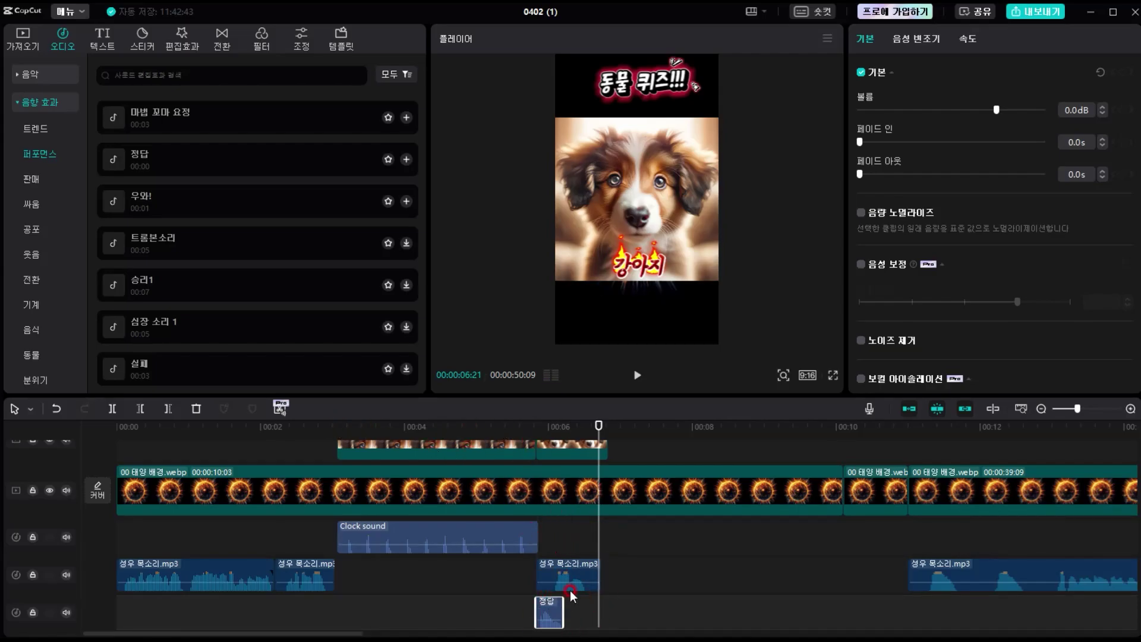
Select the puppy close-up clip and play back its countdown section.
{"action": "left_click", "coordinate": [497, 525]}
{"action": "scroll", "coordinate": [493, 514], "scroll_direction": "up", "scroll_amount": 1}
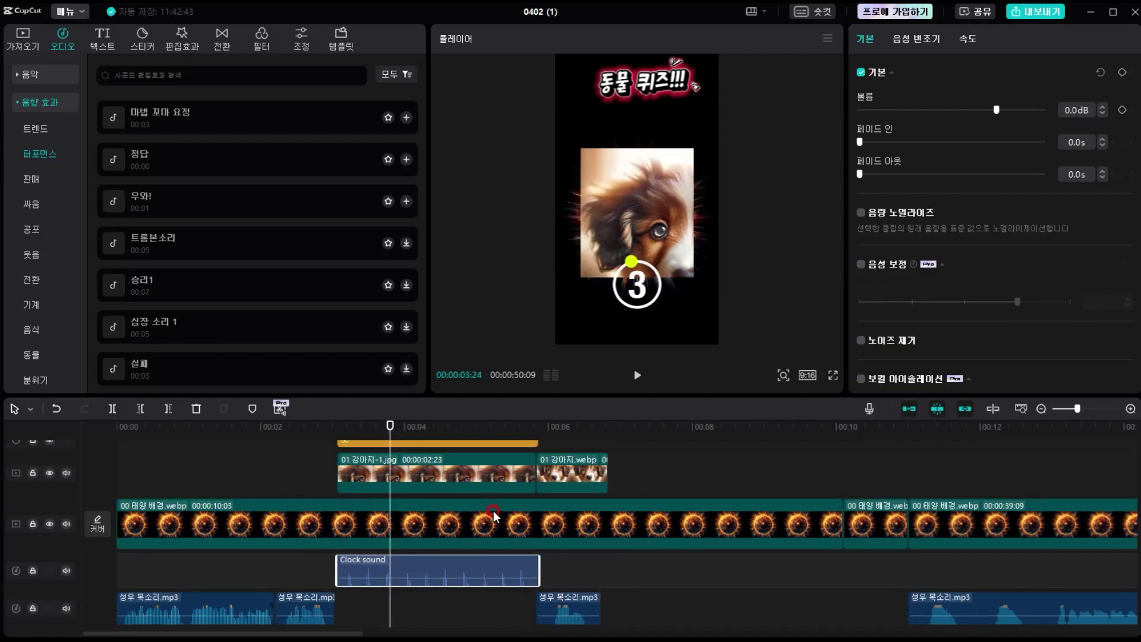
{"action": "left_click", "coordinate": [510, 485]}
{"action": "key", "text": "space"}
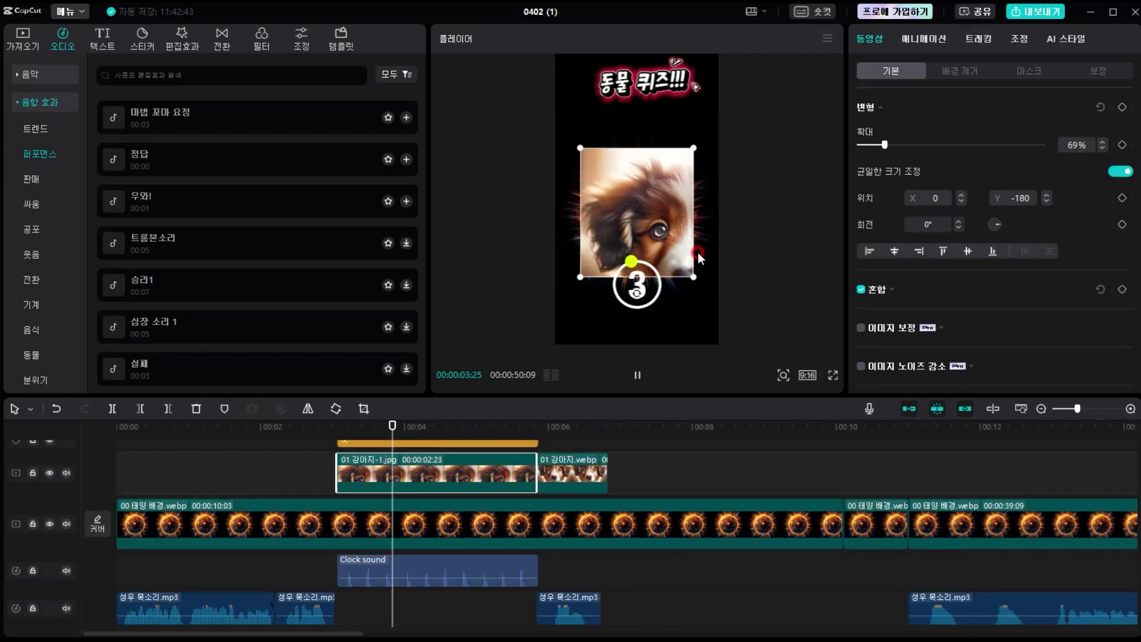
{"action": "key", "text": "space"}
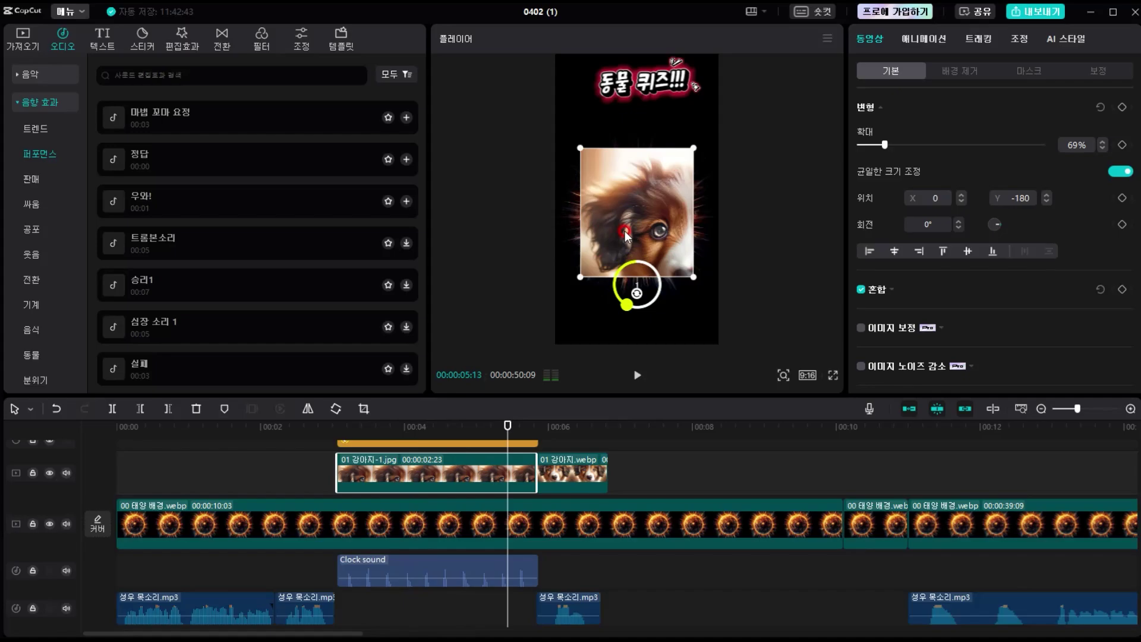
Try the 키라 마법 intro animation on the puppy close-up clip, and apply the 쉐이크다운 intro animation instead.
{"action": "left_click", "coordinate": [925, 39]}
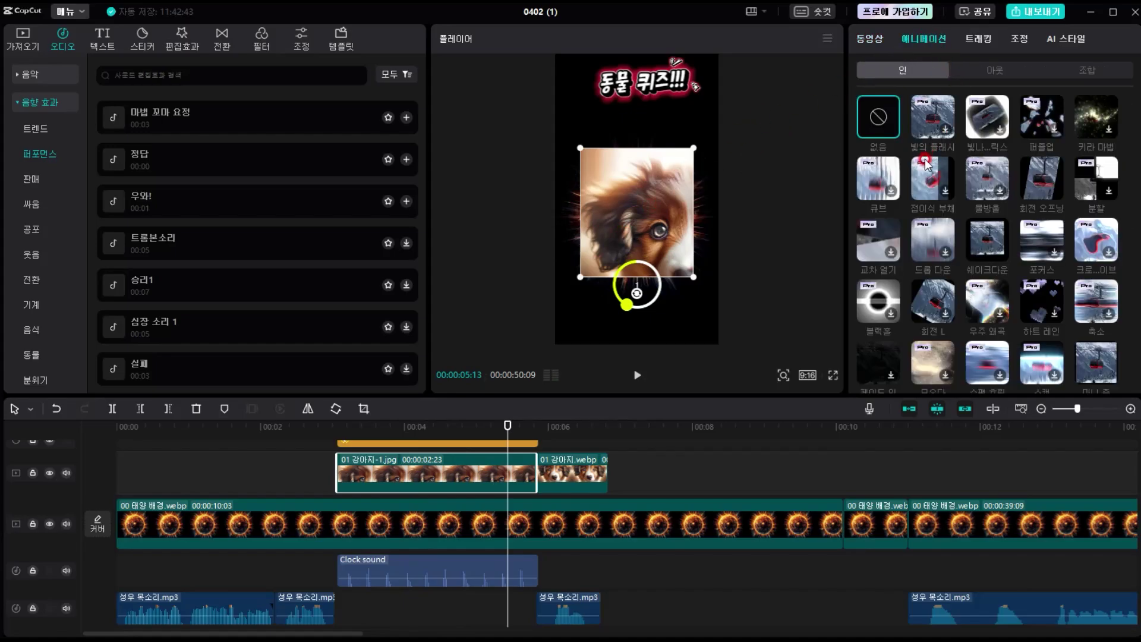
{"action": "left_click", "coordinate": [1098, 134]}
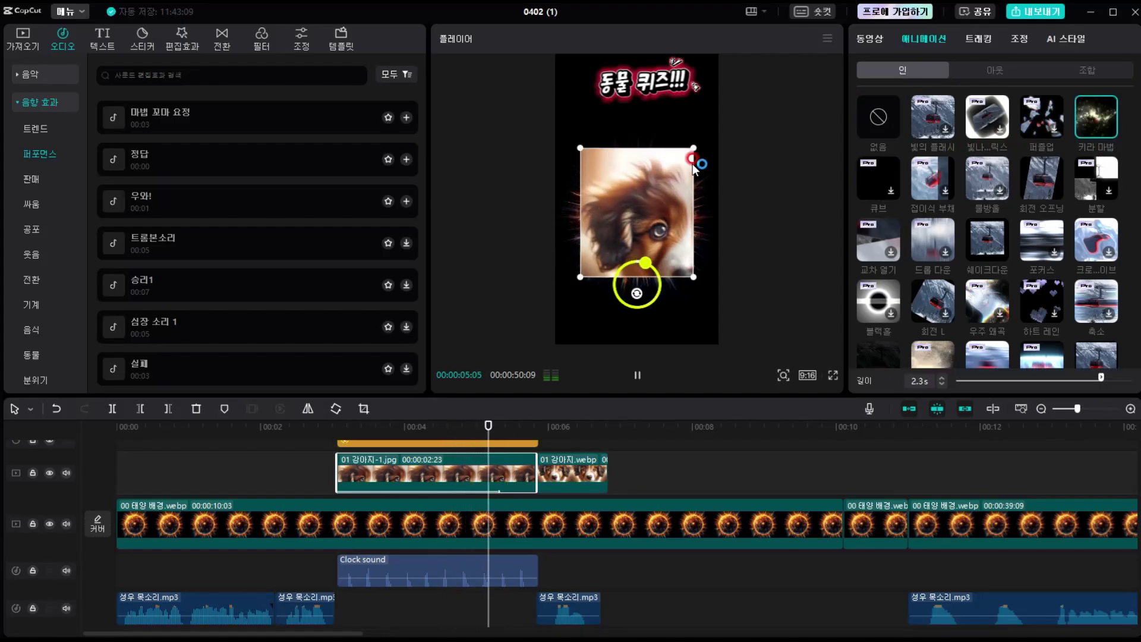
{"action": "left_click", "coordinate": [1054, 141]}
{"action": "left_click", "coordinate": [564, 410]}
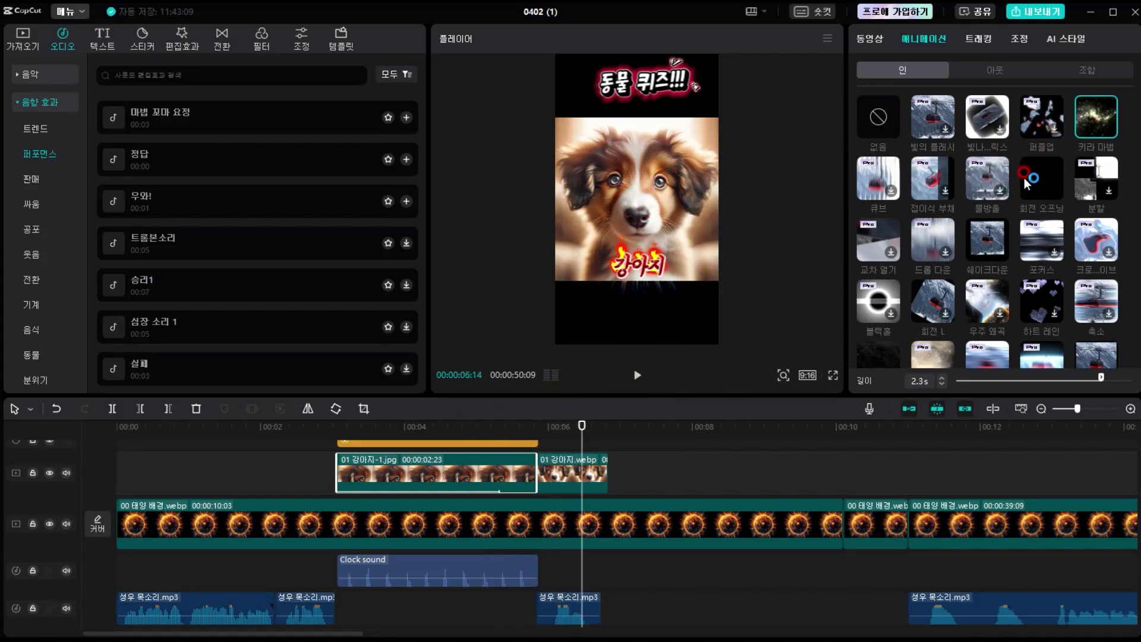
{"action": "scroll", "coordinate": [1026, 181], "scroll_direction": "down", "scroll_amount": 1}
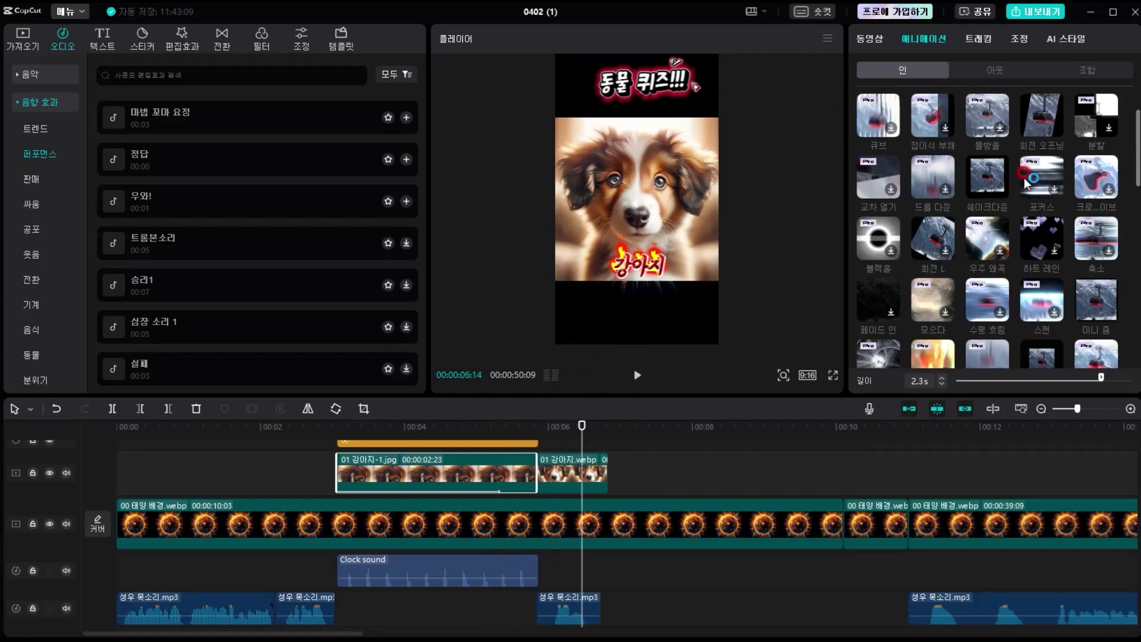
{"action": "left_click", "coordinate": [991, 188]}
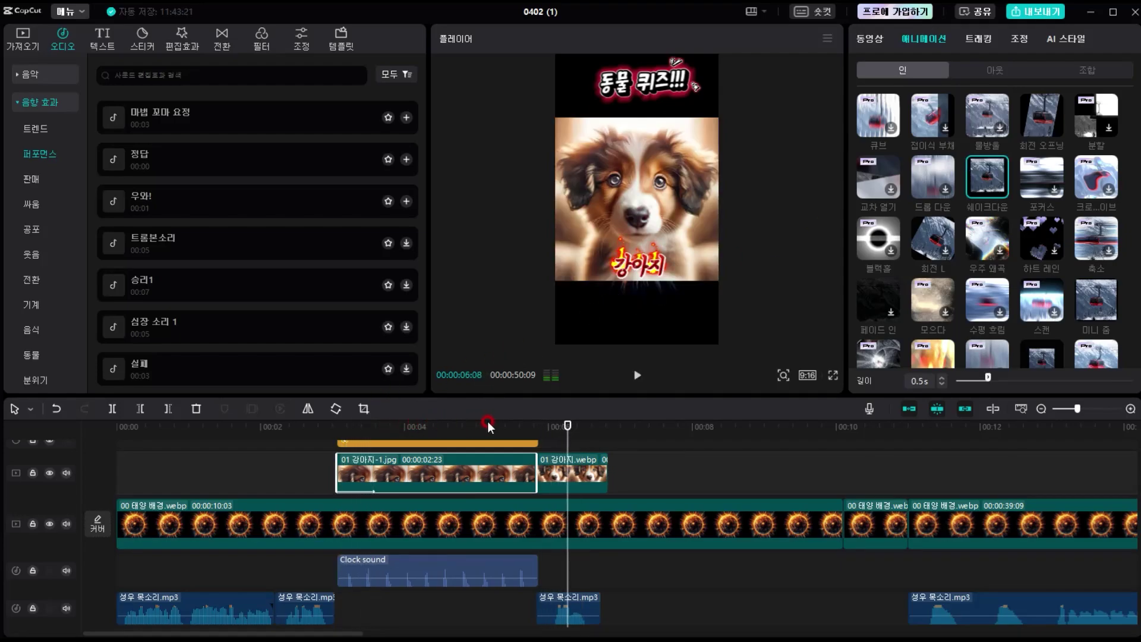
Apply the 확대 intro animation to the full puppy image clip.
{"action": "left_click", "coordinate": [582, 480]}
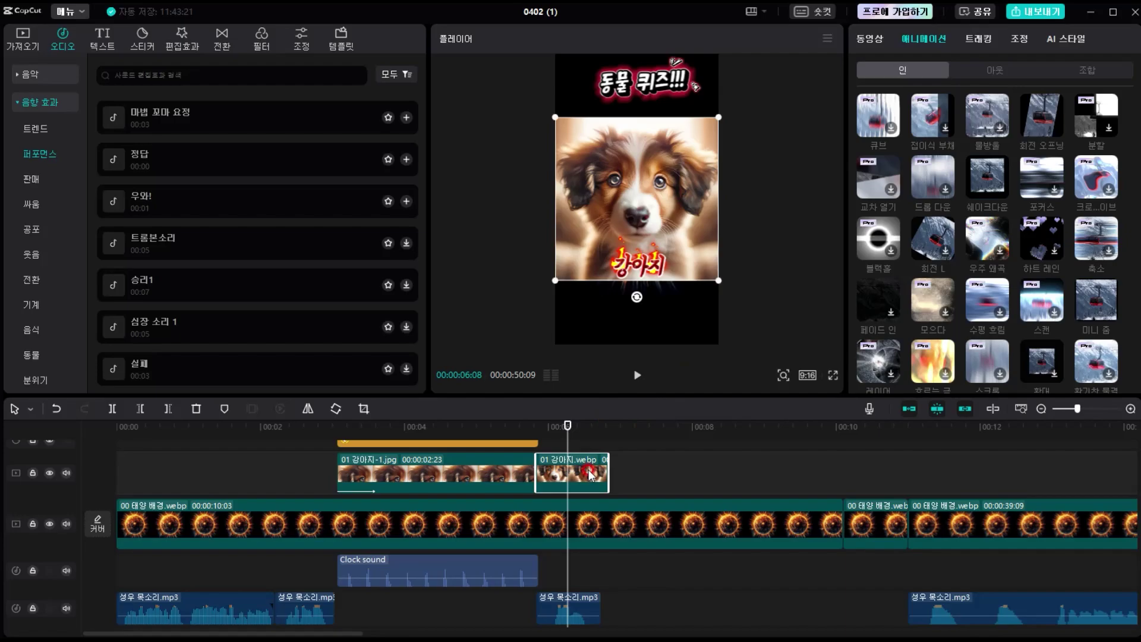
{"action": "scroll", "coordinate": [980, 300], "scroll_direction": "down", "scroll_amount": 1}
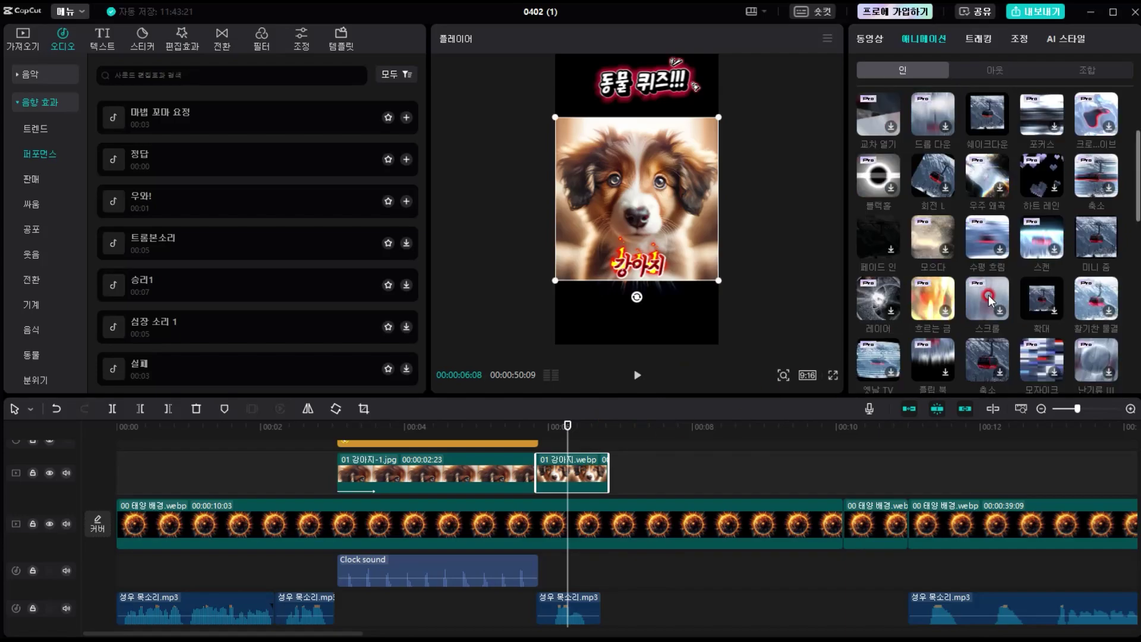
{"action": "left_click", "coordinate": [1043, 302]}
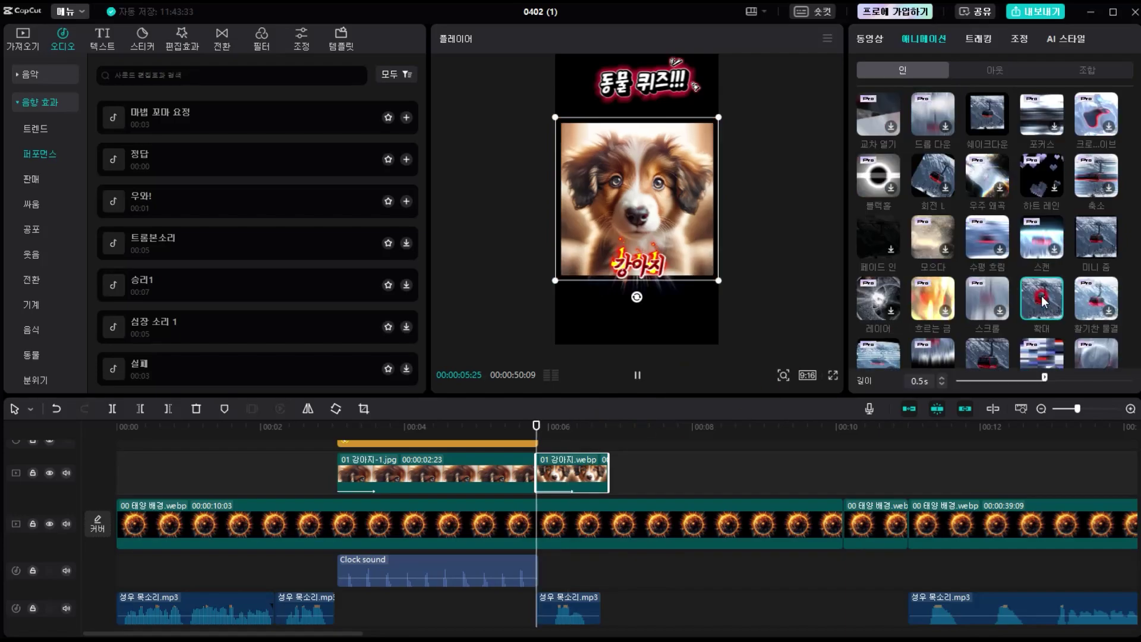
Play back both puppy images with their intro animations from the countdown's start through the reveal.
{"action": "left_click", "coordinate": [334, 426]}
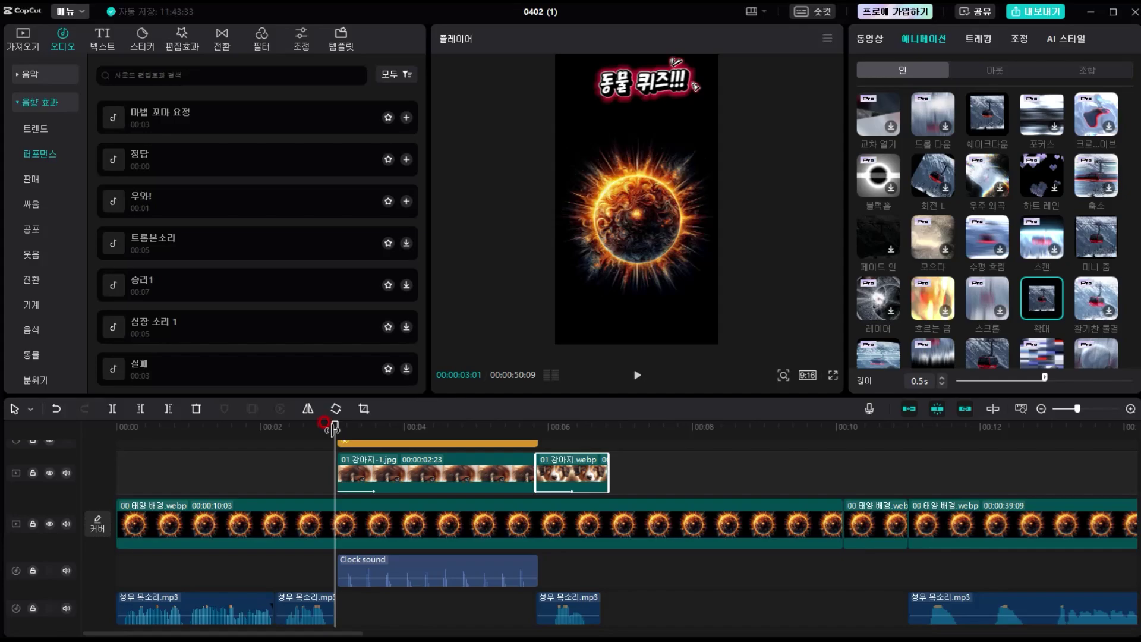
{"action": "key", "text": "space"}
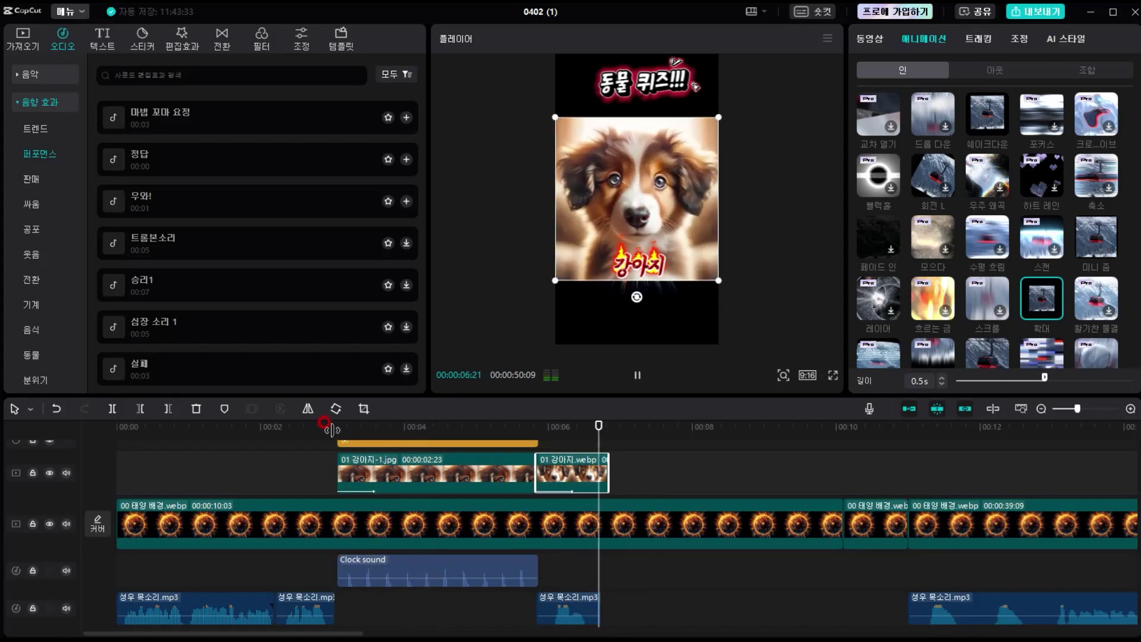
{"action": "key", "text": "space"}
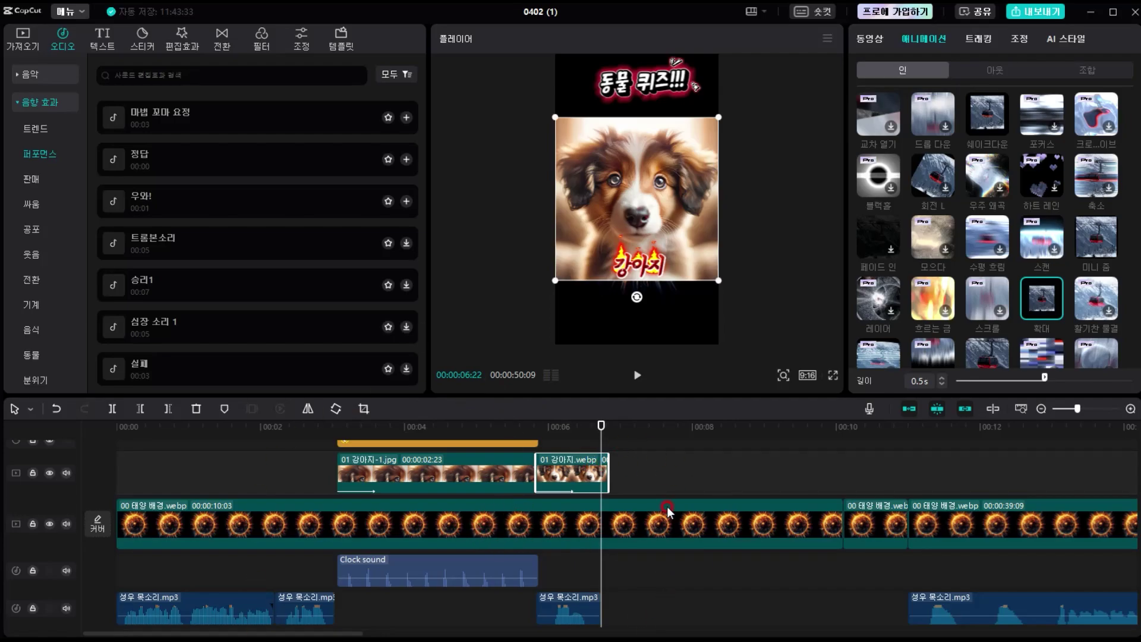
Duplicate the puppy question's two images, countdown sticker, answer caption, Clock sound and 정답 sound, placing the copies from 00:00:06:25.
{"action": "scroll", "coordinate": [702, 523], "scroll_direction": "down", "scroll_amount": 3}
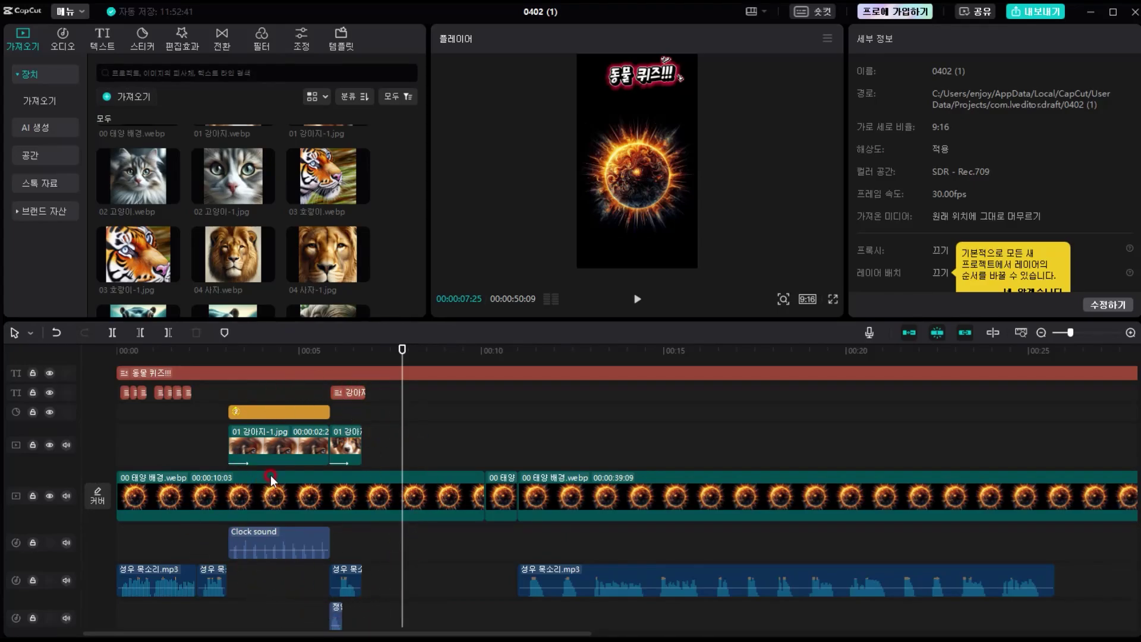
{"action": "left_click", "coordinate": [337, 610]}
{"action": "left_click", "coordinate": [287, 545]}
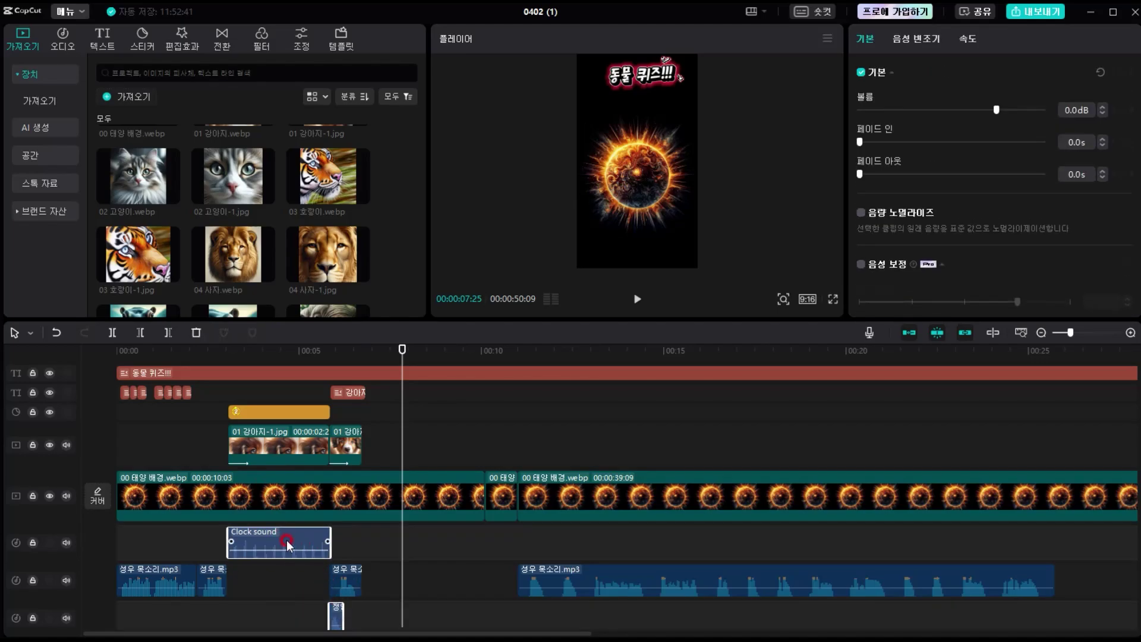
{"action": "left_click", "coordinate": [294, 449], "text": "ctrl"}
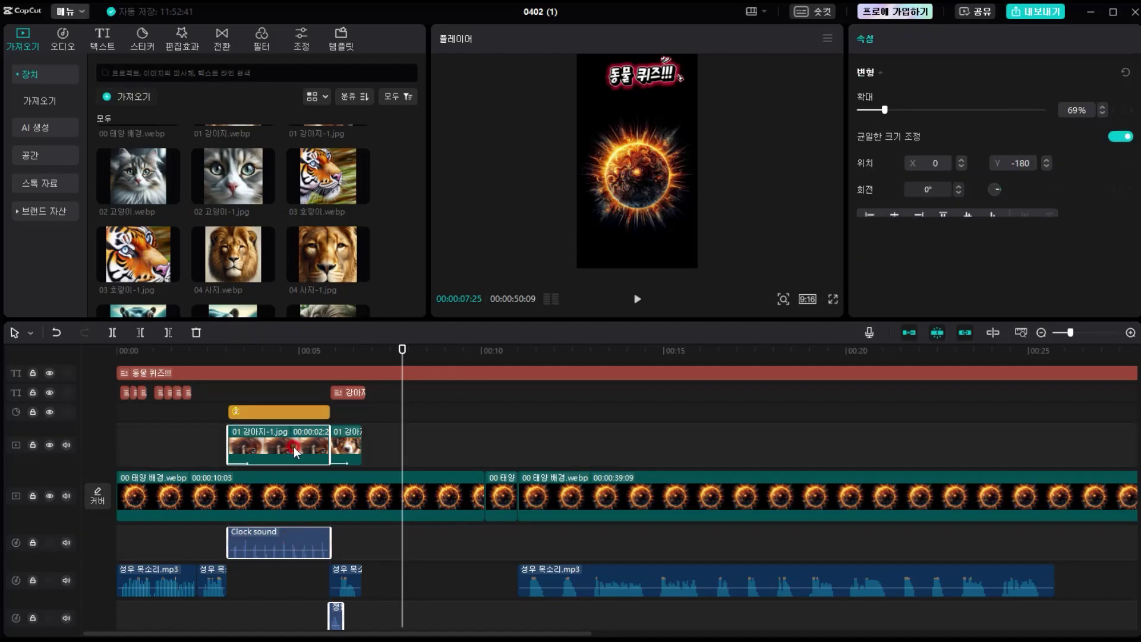
{"action": "left_click", "coordinate": [351, 445], "text": "ctrl"}
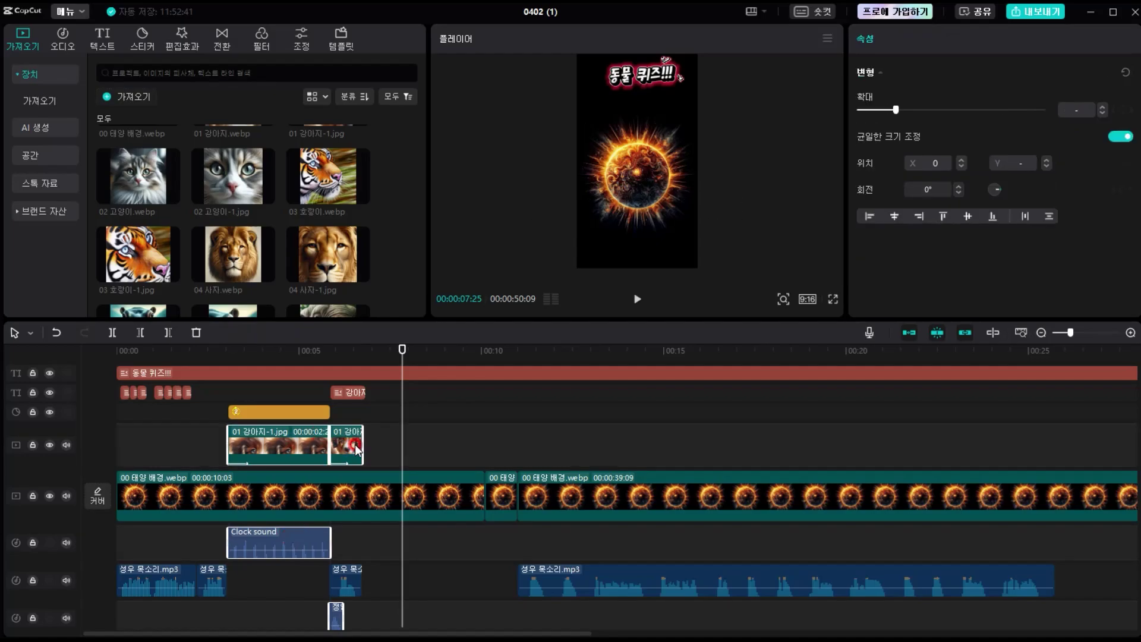
{"action": "left_click", "coordinate": [306, 413], "text": "ctrl"}
{"action": "left_click", "coordinate": [349, 391], "text": "ctrl"}
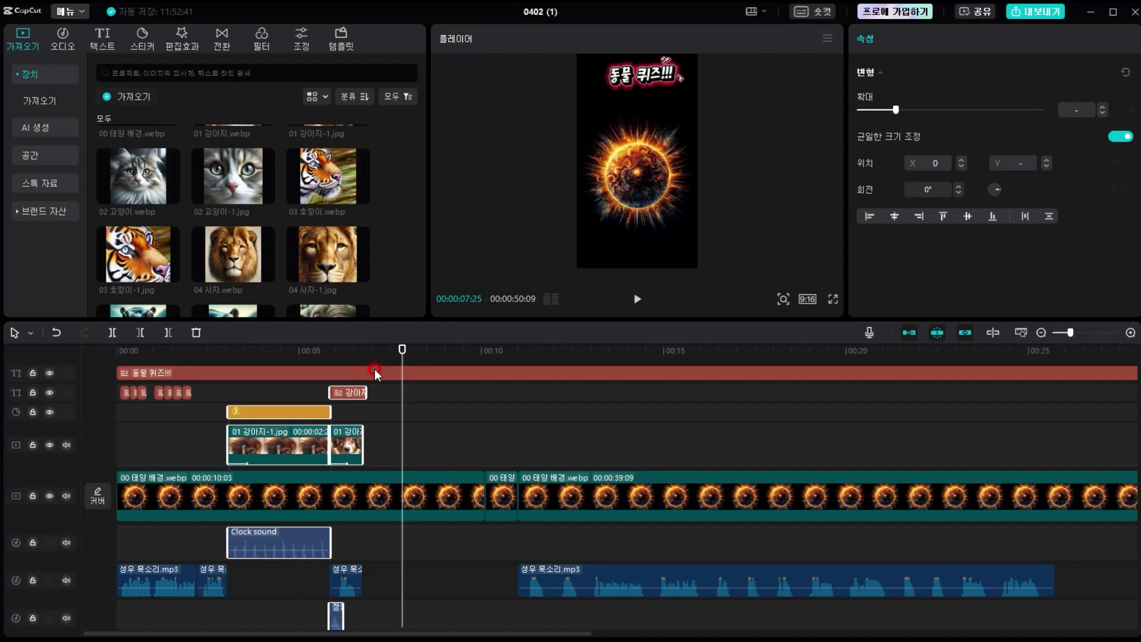
{"action": "left_click_drag", "start_coordinate": [371, 352], "coordinate": [366, 353]}
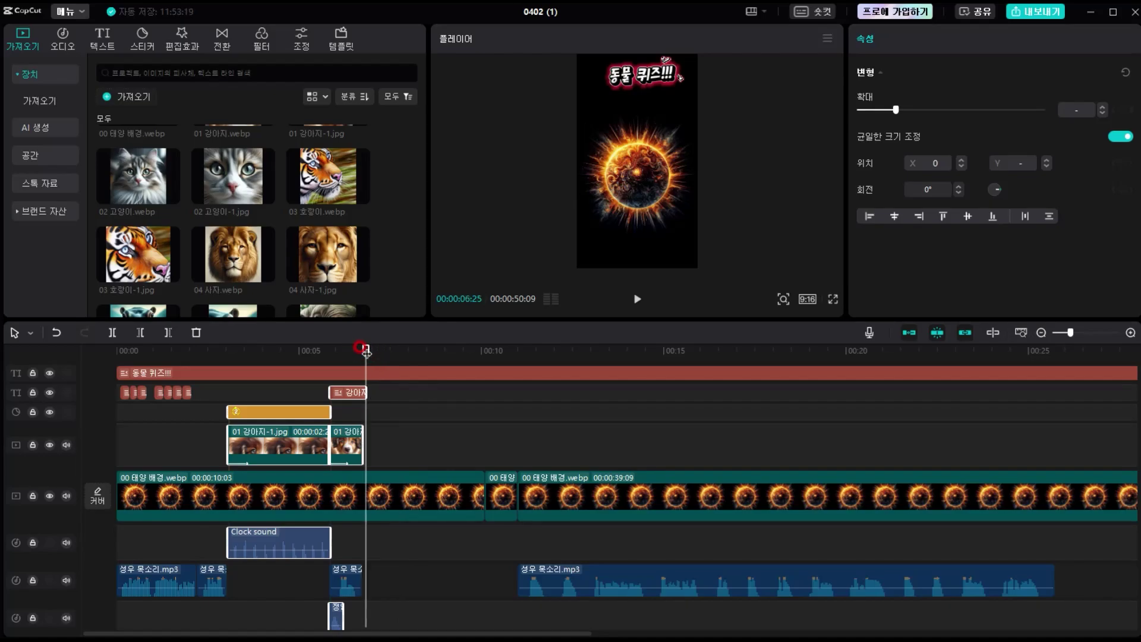
{"action": "key", "text": "ctrl+v"}
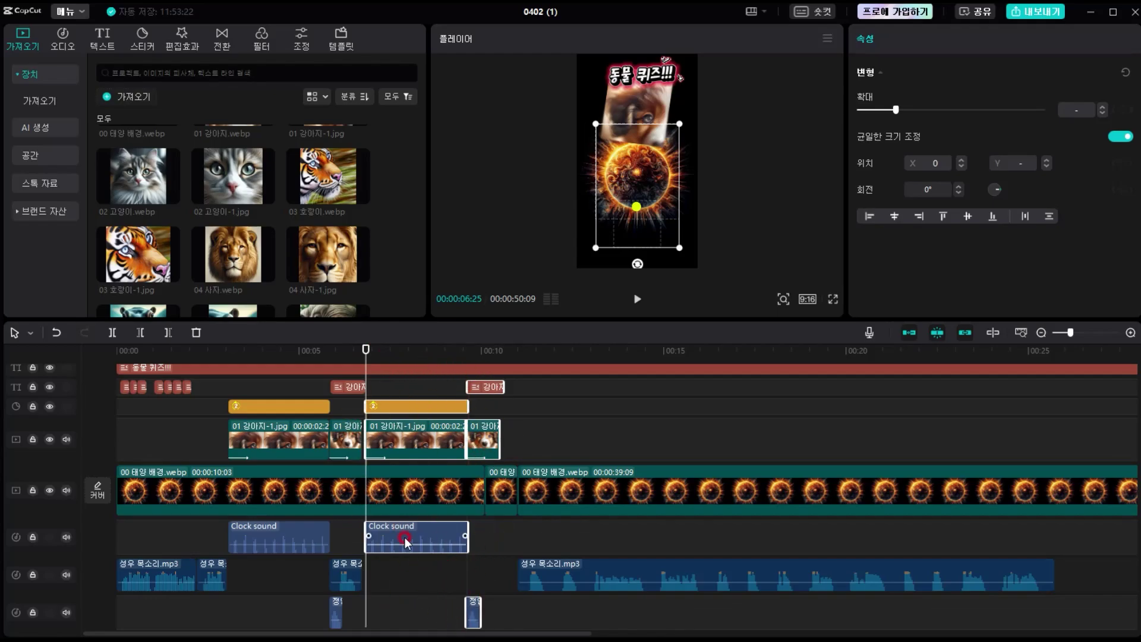
Replace the copied puppy close-up with 02 고양이-1.jpg and the copied full puppy image with 02 고양이.webp, keeping the original editing effects.
{"action": "scroll", "coordinate": [323, 220], "scroll_direction": "up", "scroll_amount": 2}
{"action": "left_click_drag", "start_coordinate": [328, 223], "coordinate": [416, 344]}
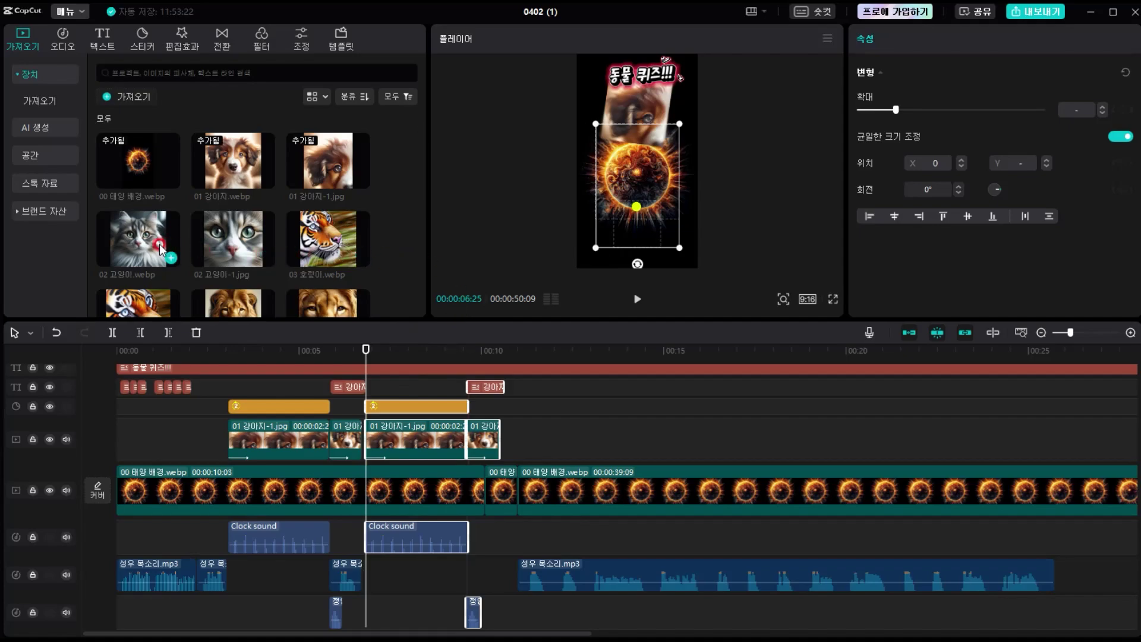
{"action": "left_click", "coordinate": [395, 432]}
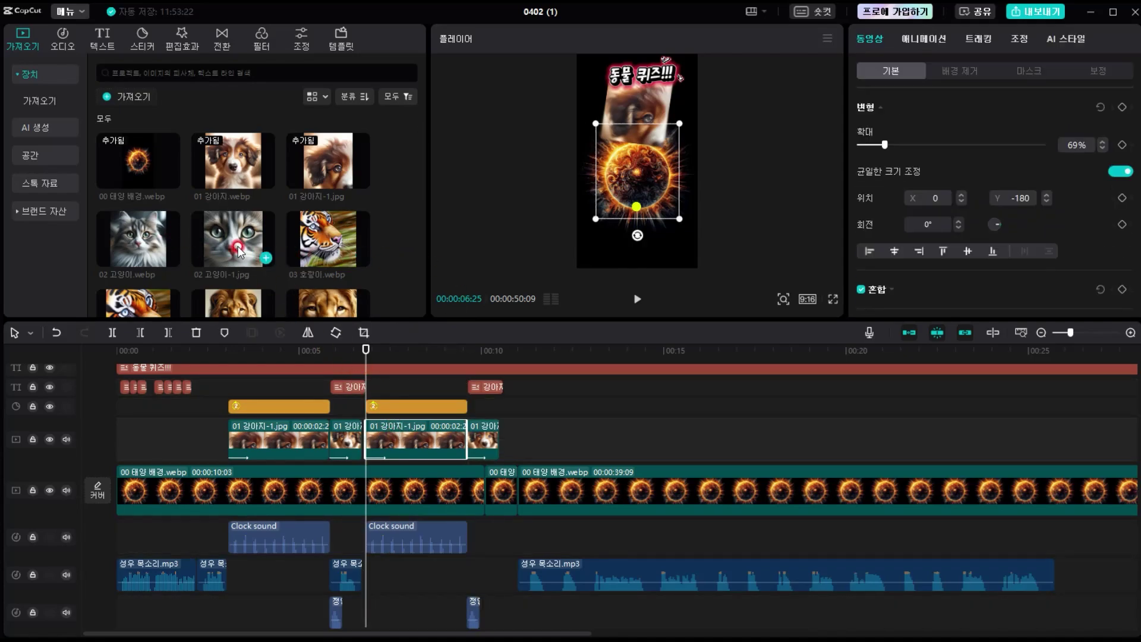
{"action": "left_click_drag", "start_coordinate": [237, 252], "coordinate": [410, 439]}
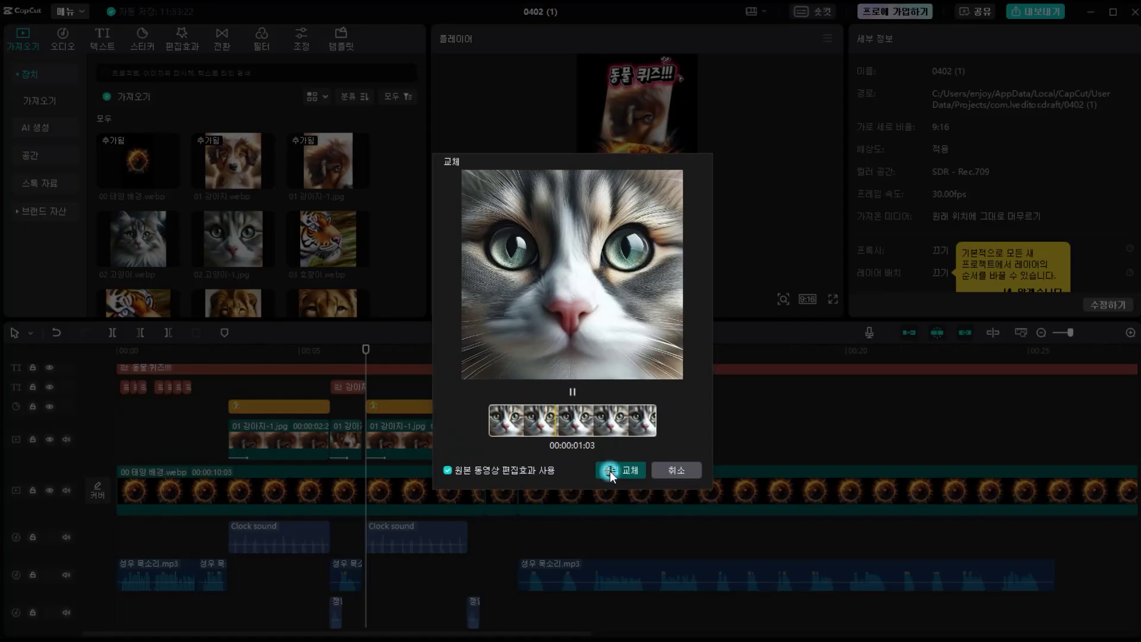
{"action": "left_click", "coordinate": [609, 471]}
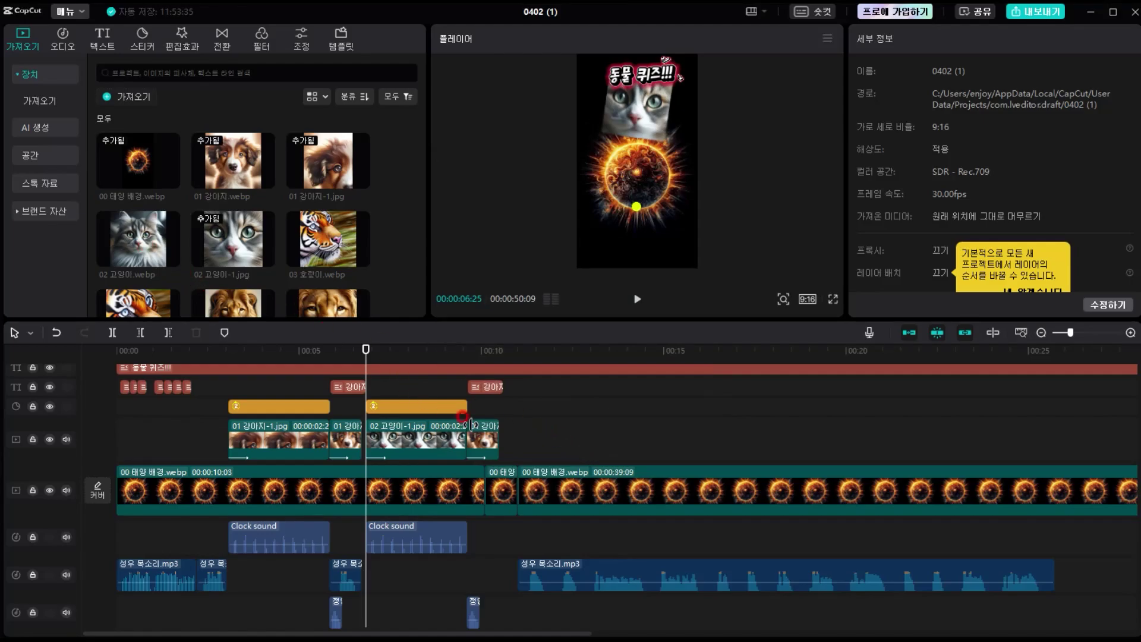
{"action": "left_click_drag", "start_coordinate": [142, 238], "coordinate": [480, 441]}
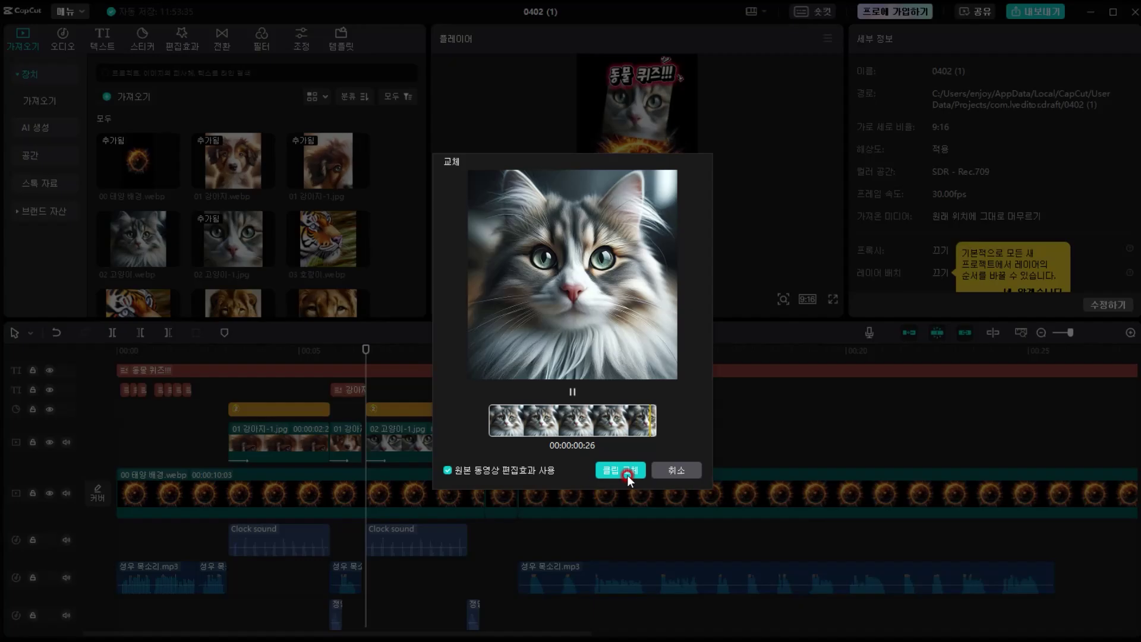
{"action": "left_click", "coordinate": [626, 476]}
Change the answer caption over the full cat image to 고양이.
{"action": "left_click", "coordinate": [400, 351]}
{"action": "left_click", "coordinate": [491, 350]}
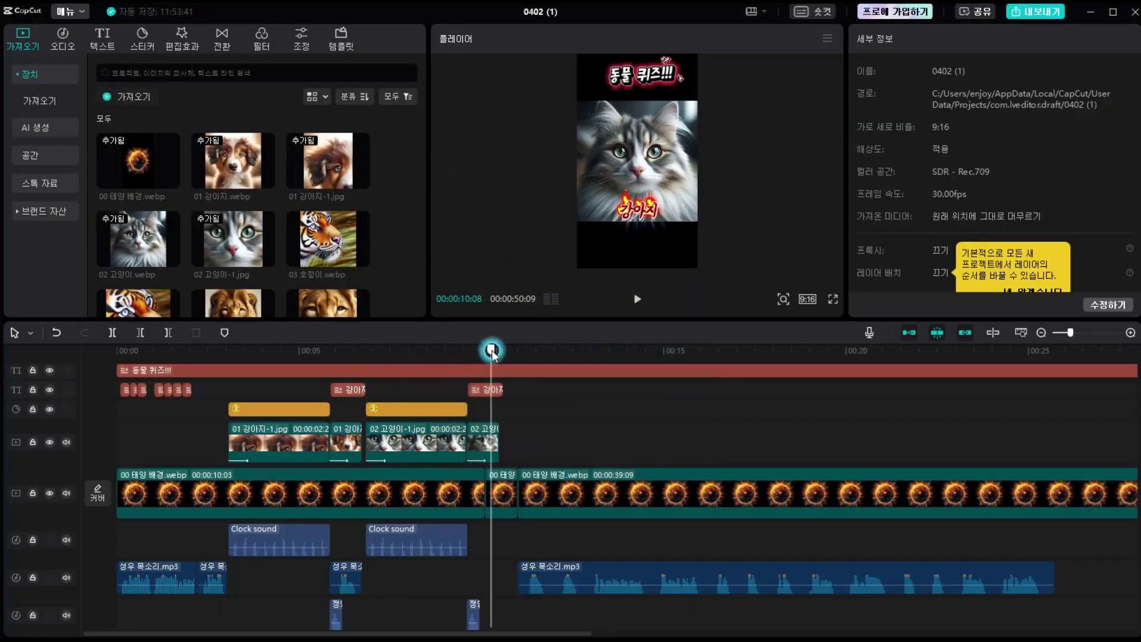
{"action": "left_click", "coordinate": [492, 389]}
{"action": "left_click", "coordinate": [899, 118]}
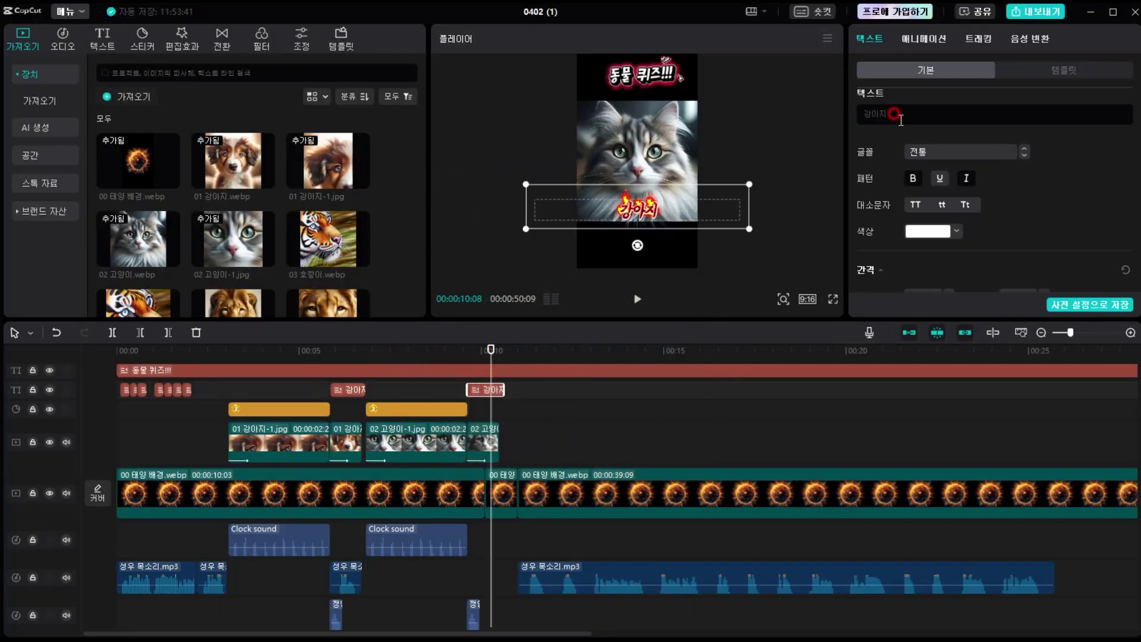
{"action": "left_click_drag", "start_coordinate": [898, 118], "coordinate": [838, 117]}
{"action": "type", "text": "고양이"}
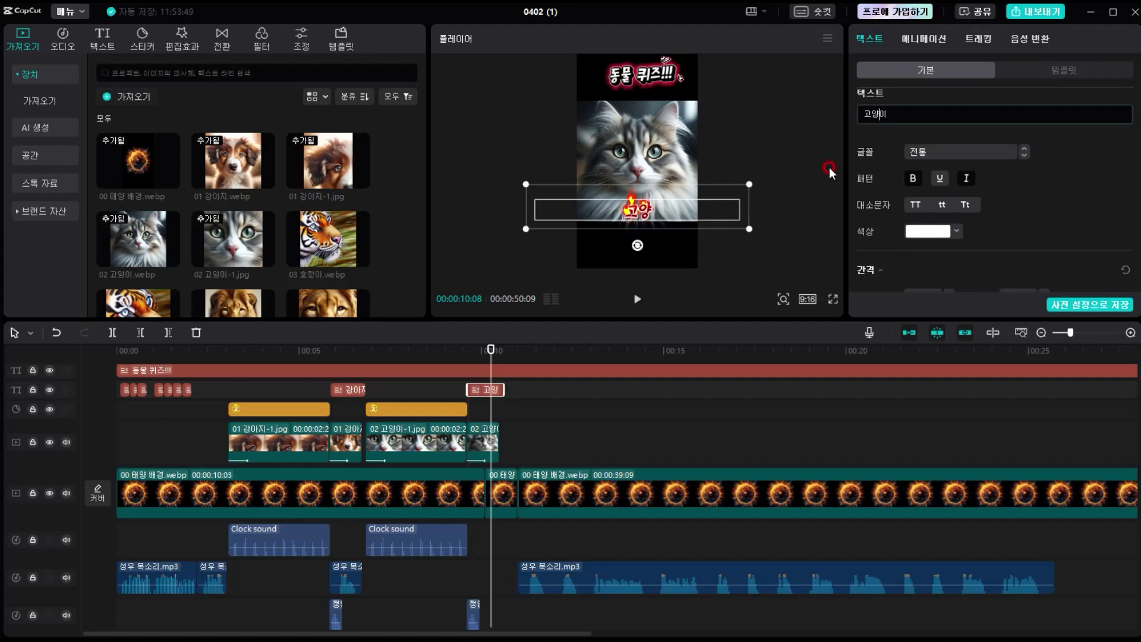
Split the remaining narration at 00:00:11:29 and move its short first piece back to the full cat image's reveal.
{"action": "mouse_move", "coordinate": [538, 365]}
{"action": "left_mouse_down"}
{"action": "mouse_move", "coordinate": [555, 365]}
{"action": "mouse_move", "coordinate": [525, 362]}
{"action": "mouse_move", "coordinate": [553, 350]}
{"action": "left_mouse_up"}
{"action": "key", "text": "space"}
{"action": "key", "text": "space"}
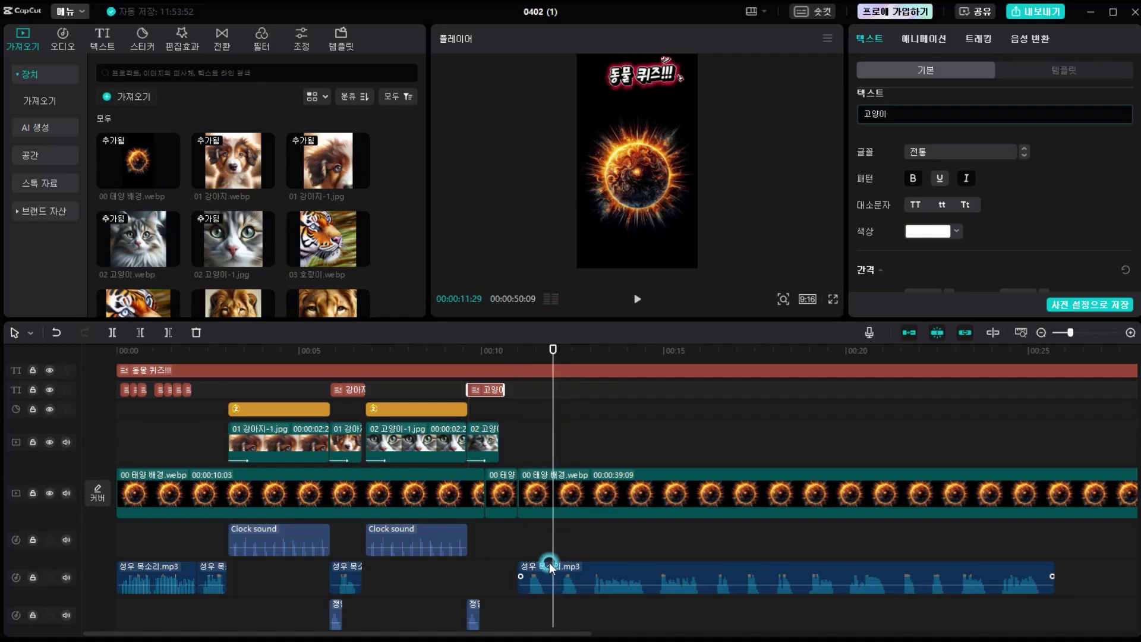
{"action": "left_click", "coordinate": [548, 567]}
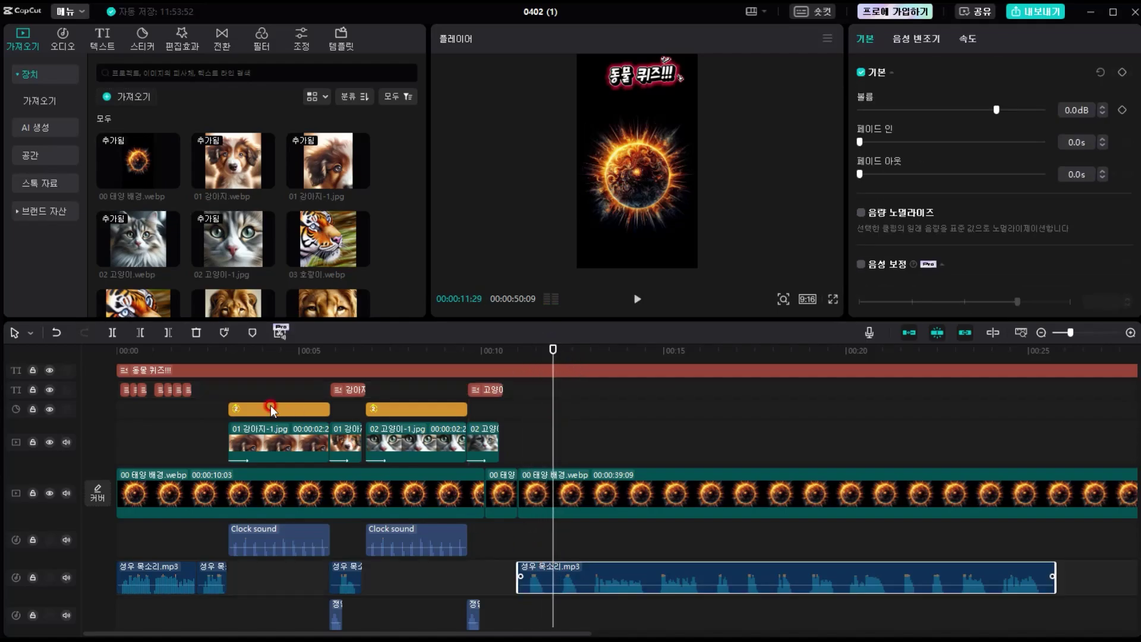
{"action": "left_click", "coordinate": [114, 333]}
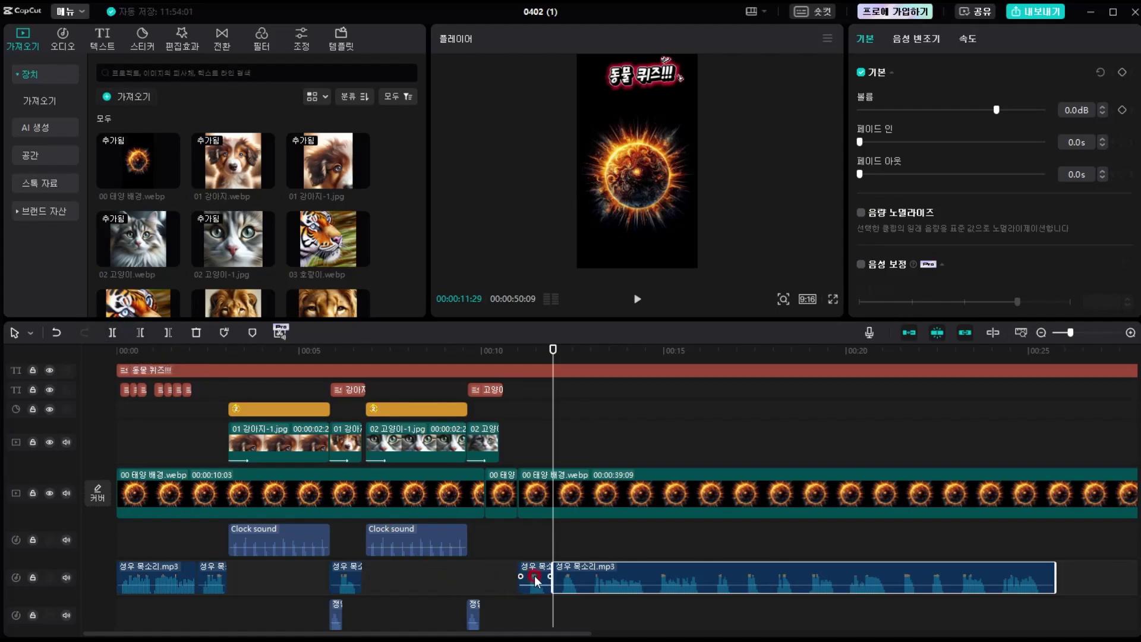
{"action": "left_click_drag", "start_coordinate": [535, 579], "coordinate": [476, 580]}
Play back the cat question from its countdown through the narrated answer reveal.
{"action": "left_click", "coordinate": [451, 455]}
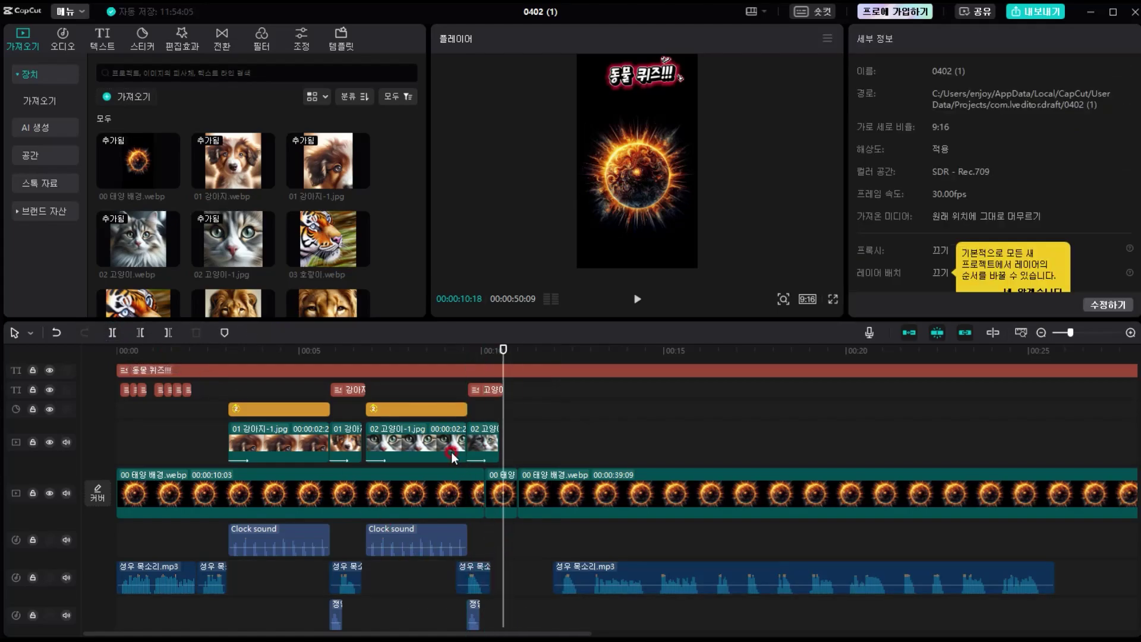
{"action": "left_click", "coordinate": [401, 357]}
{"action": "key", "text": "space"}
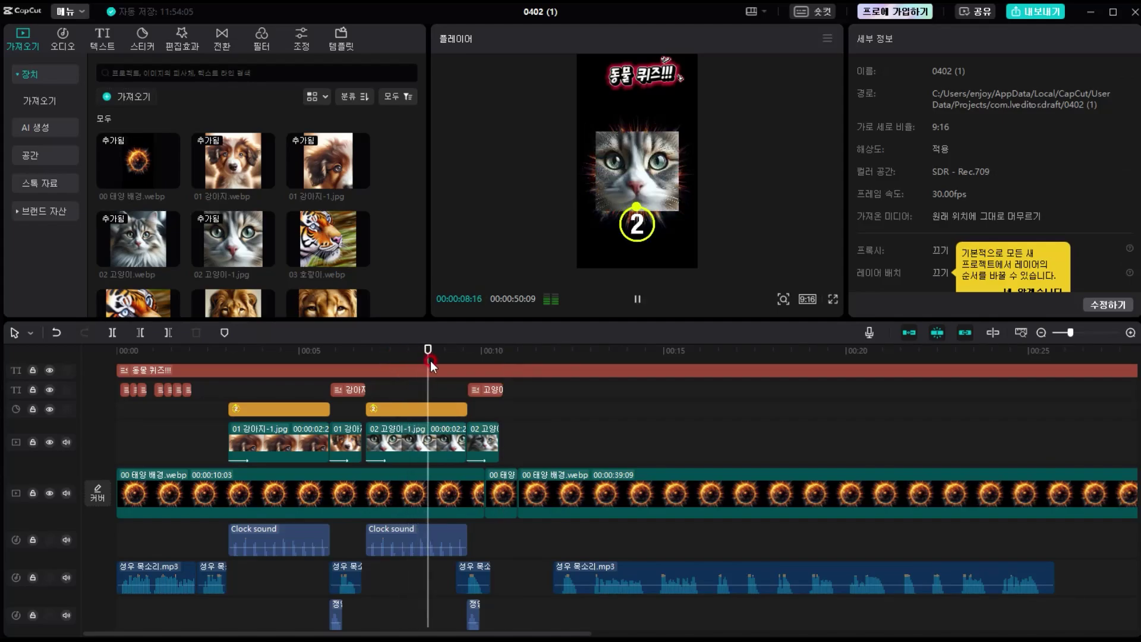
{"action": "key", "text": "space"}
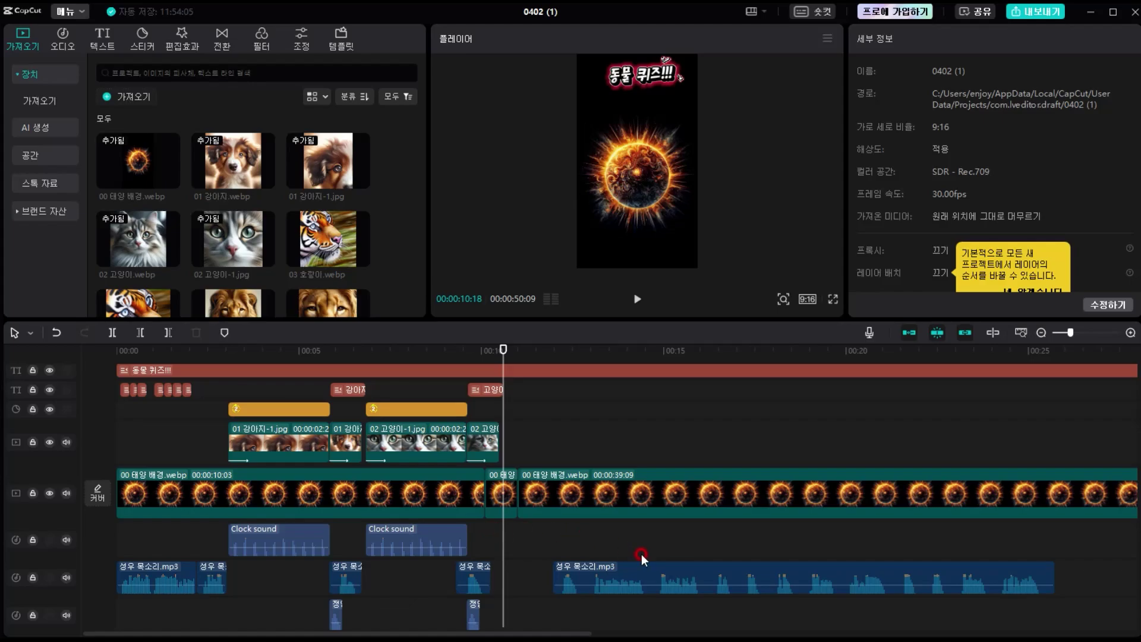
Shift the remaining narration further along the timeline and duplicate the cat question's caption, countdown, images and sounds at 00:00:10:15.
{"action": "left_click_drag", "start_coordinate": [648, 570], "coordinate": [730, 572]}
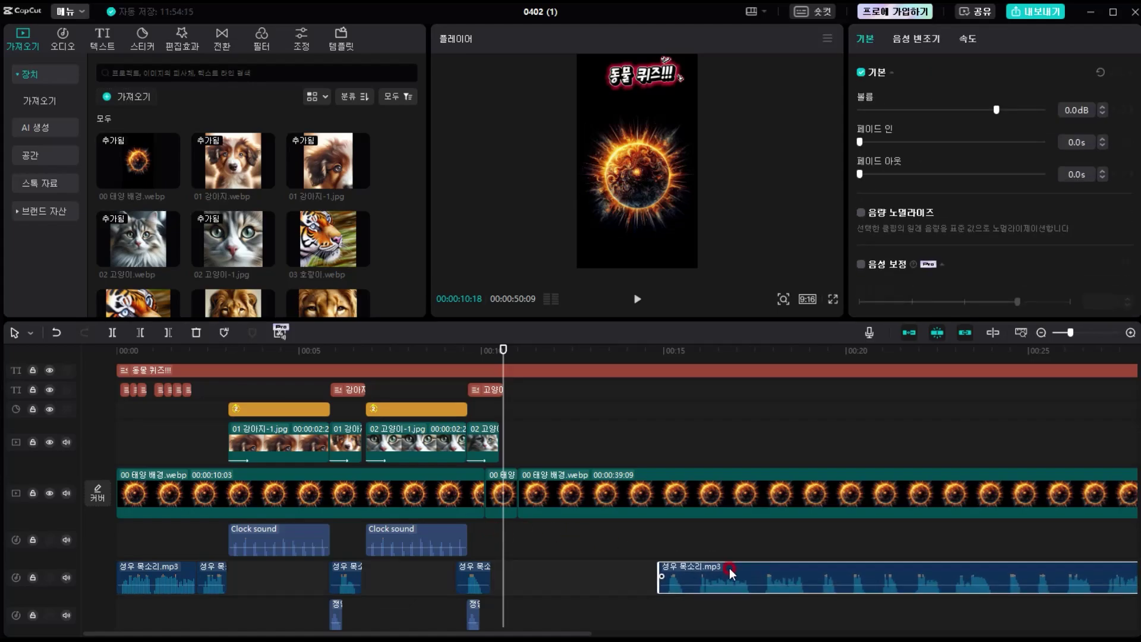
{"action": "left_click", "coordinate": [486, 390]}
{"action": "left_click", "coordinate": [429, 409], "text": "ctrl"}
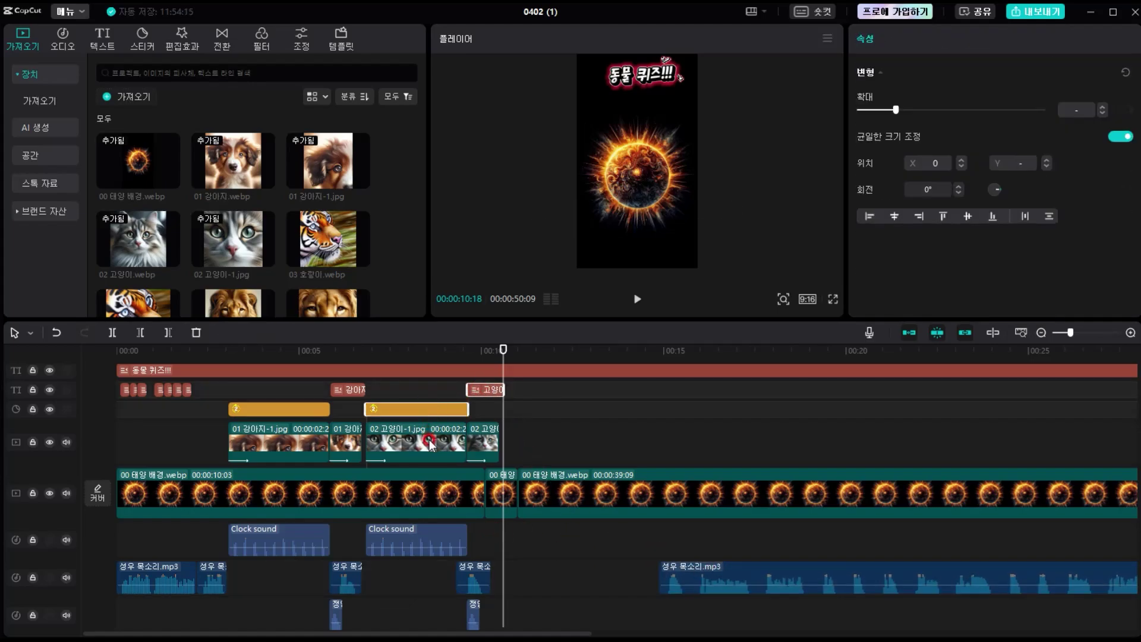
{"action": "left_click", "coordinate": [429, 440], "text": "ctrl"}
{"action": "left_click", "coordinate": [486, 442], "text": "ctrl"}
{"action": "left_click", "coordinate": [461, 539], "text": "ctrl"}
{"action": "left_click", "coordinate": [474, 612], "text": "ctrl"}
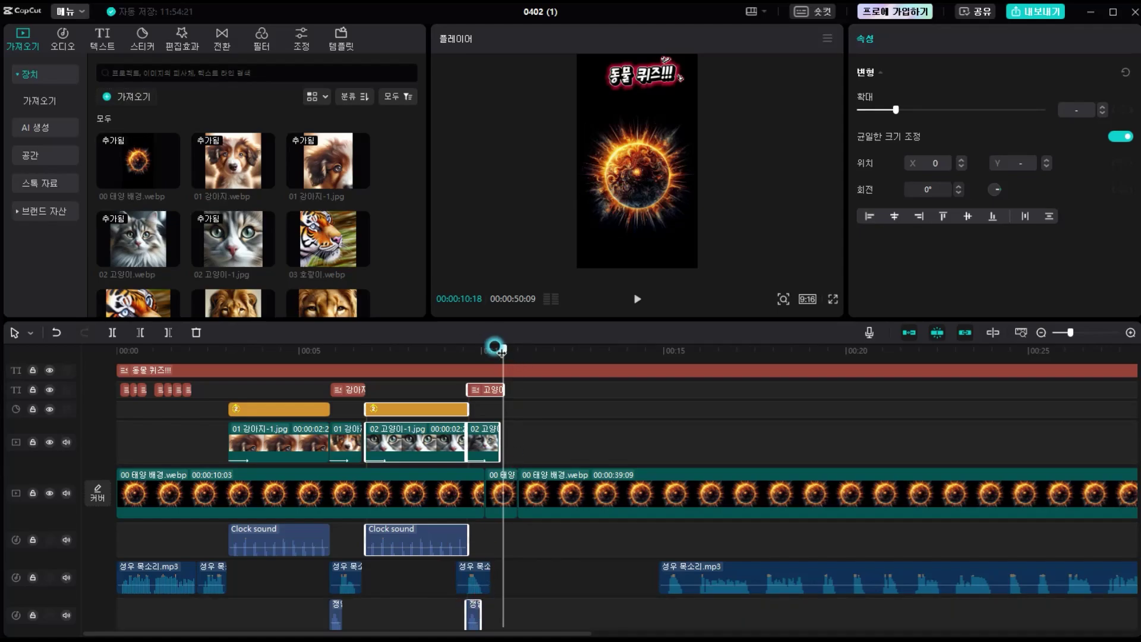
{"action": "left_click_drag", "start_coordinate": [504, 355], "coordinate": [499, 355]}
{"action": "key", "text": "ctrl+v"}
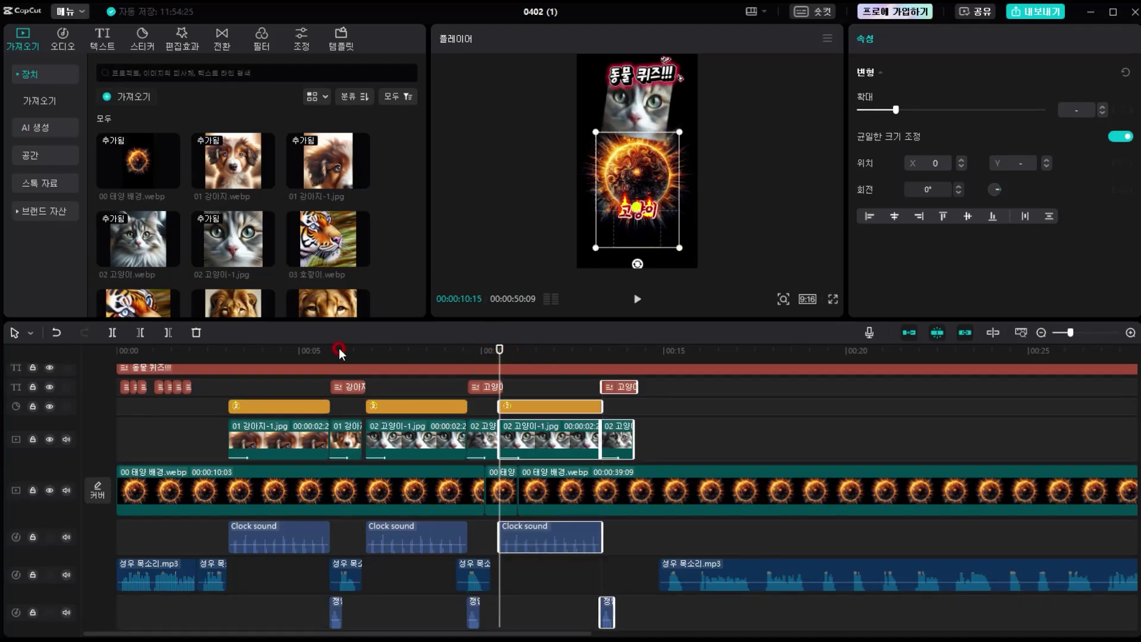
Replace the copied cat close-up with 03 호랑이-1.jpg and the copied full cat image with 03 호랑이.webp, keeping the original editing effects.
{"action": "left_click", "coordinate": [323, 267]}
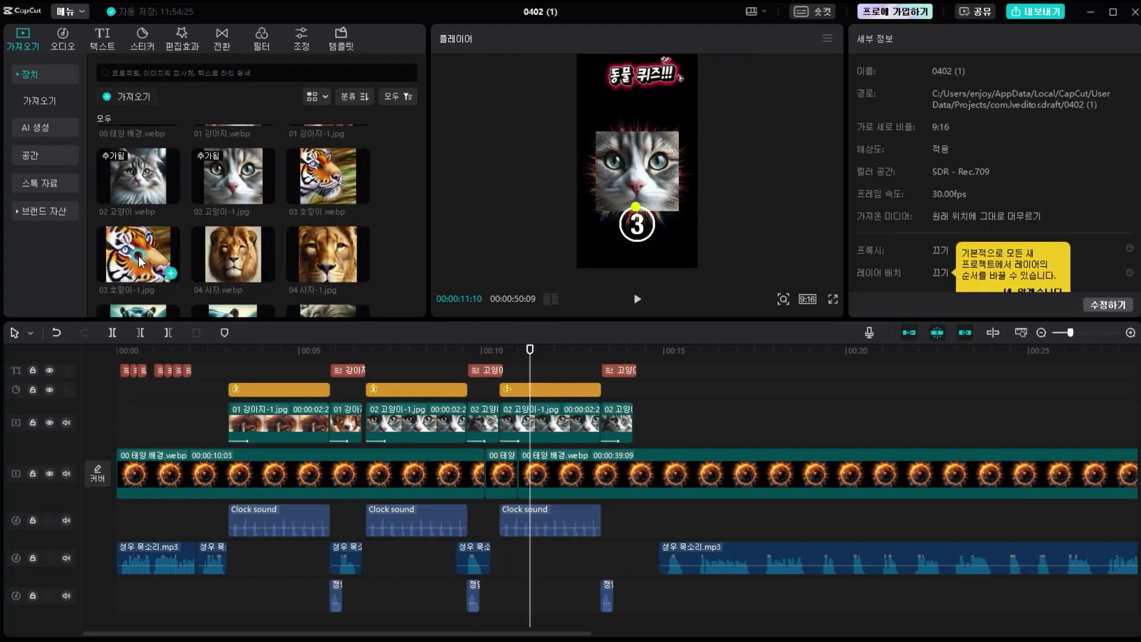
{"action": "left_click_drag", "start_coordinate": [132, 248], "coordinate": [521, 415]}
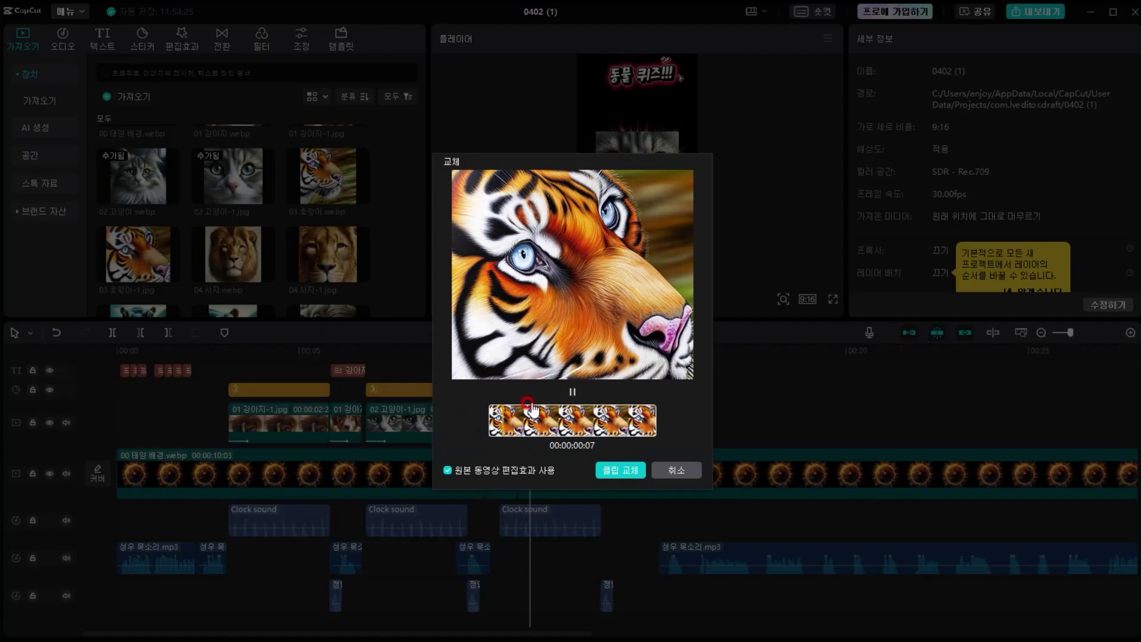
{"action": "left_click", "coordinate": [620, 470]}
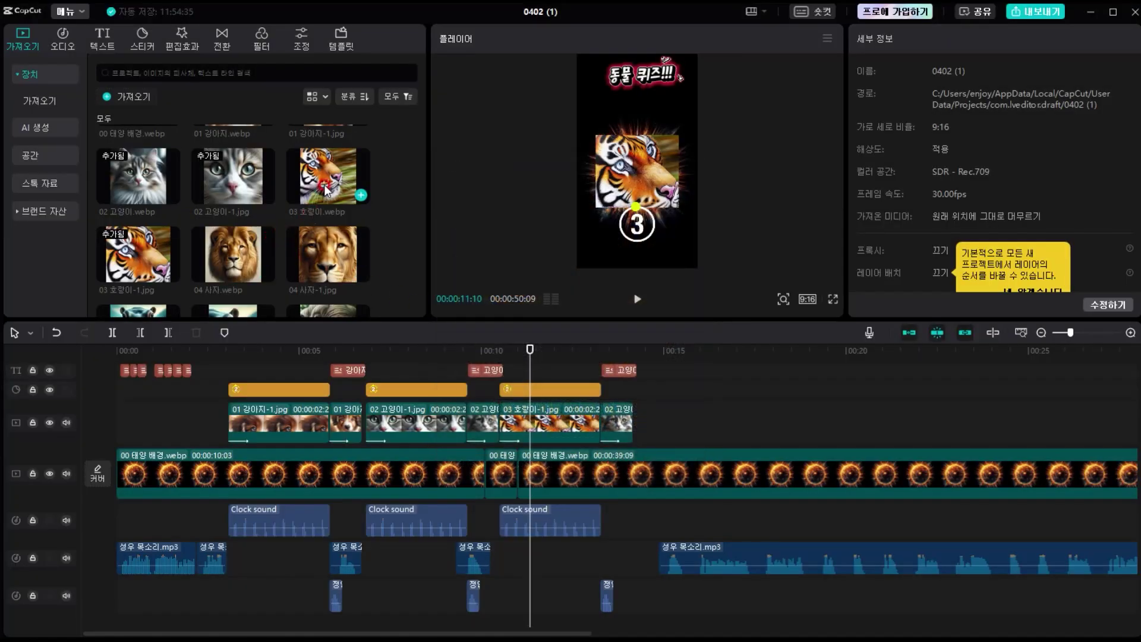
{"action": "left_click_drag", "start_coordinate": [587, 373], "coordinate": [613, 434]}
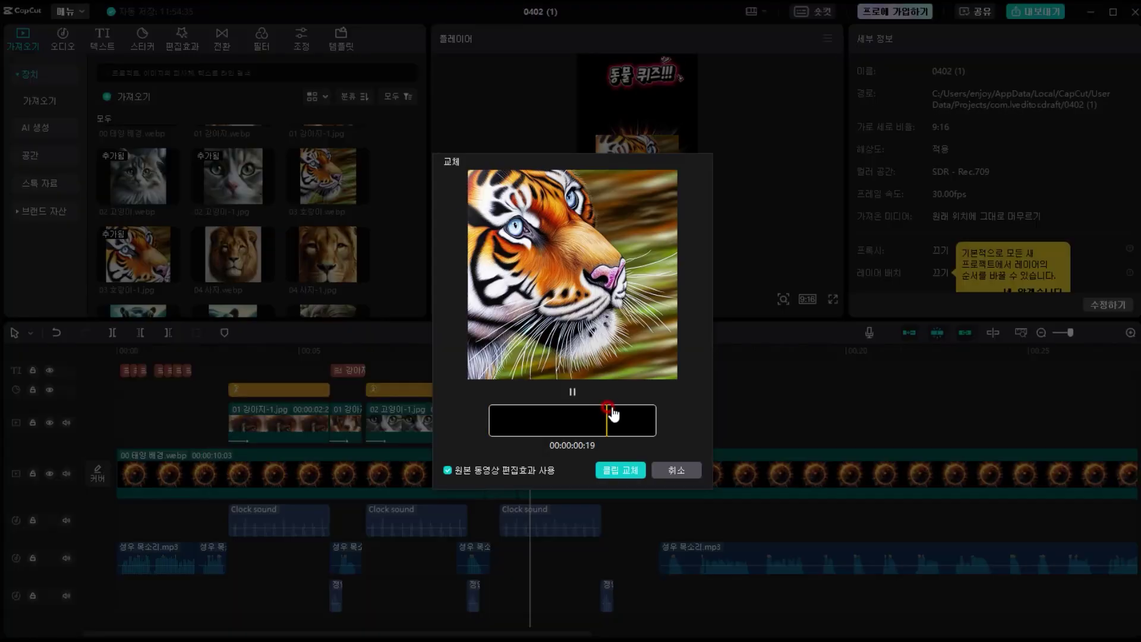
{"action": "left_click", "coordinate": [612, 469]}
Change the answer caption over the full tiger image to 호랑이.
{"action": "left_click", "coordinate": [617, 370]}
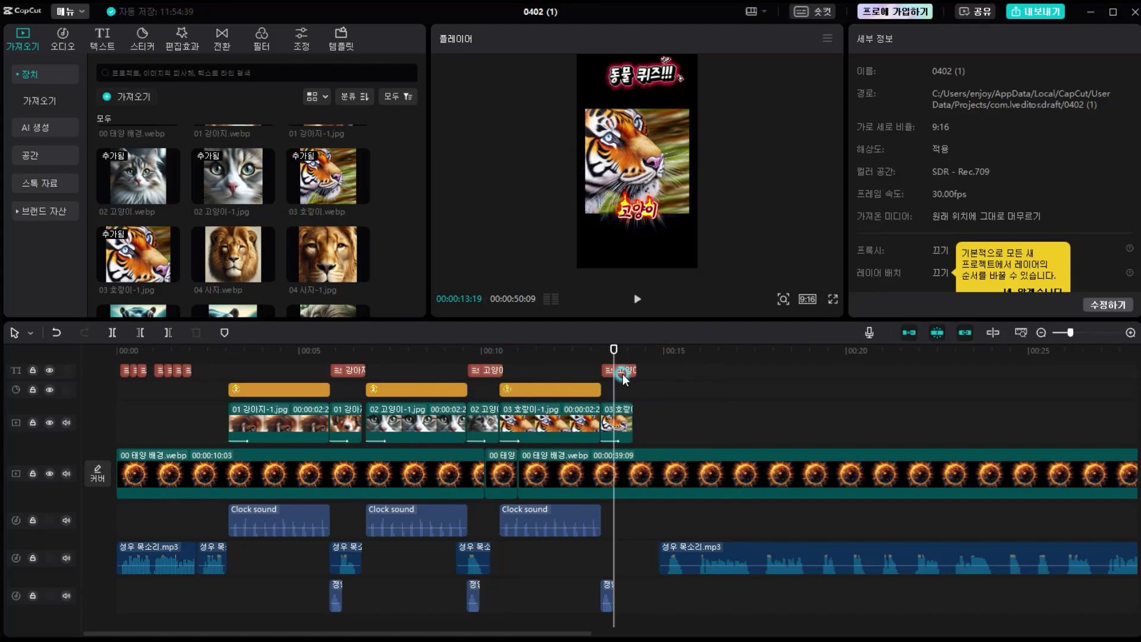
{"action": "double_click", "coordinate": [888, 114]}
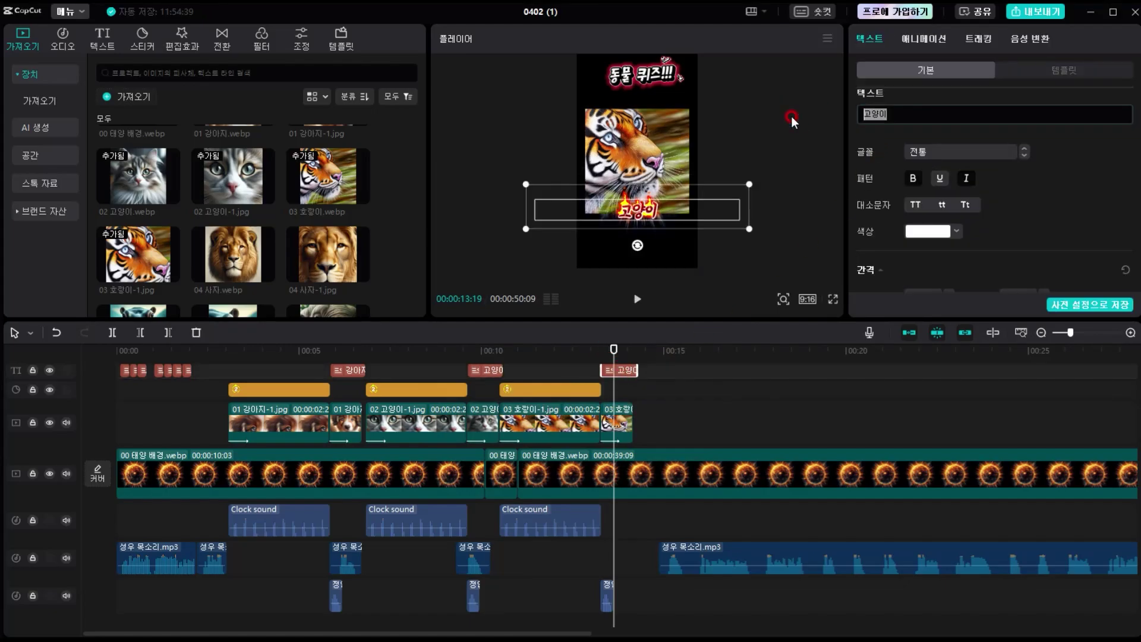
{"action": "type", "text": "호랑이"}
Split the remaining narration at 00:00:15:22 and move its short first piece back to the full tiger image's reveal.
{"action": "left_click", "coordinate": [678, 354]}
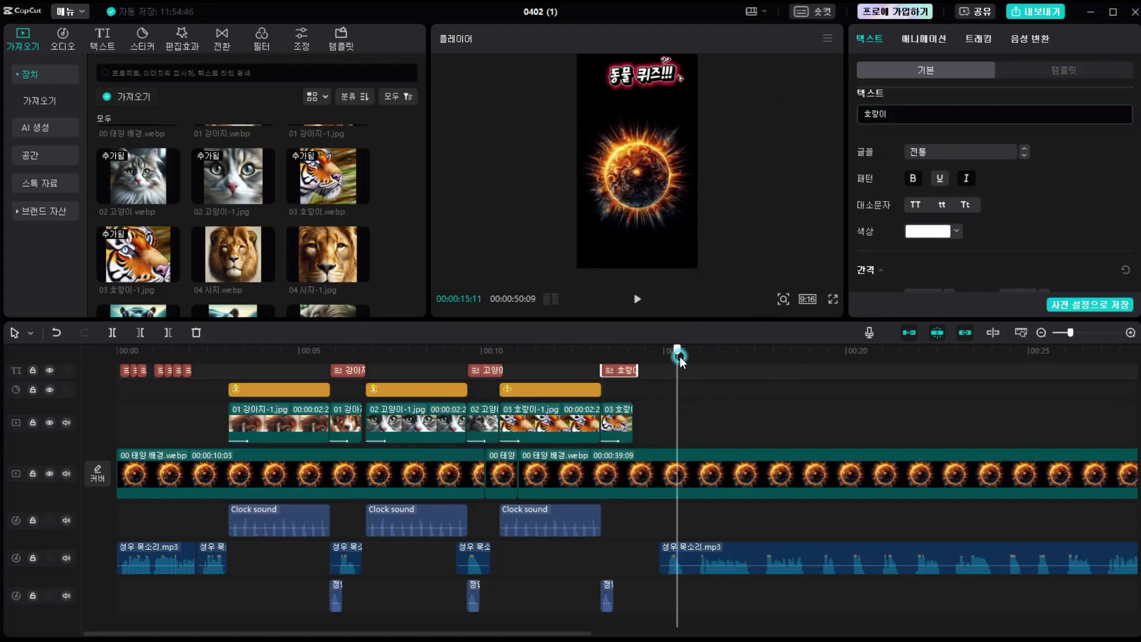
{"action": "left_click_drag", "start_coordinate": [681, 359], "coordinate": [689, 357]}
{"action": "left_click", "coordinate": [678, 558]}
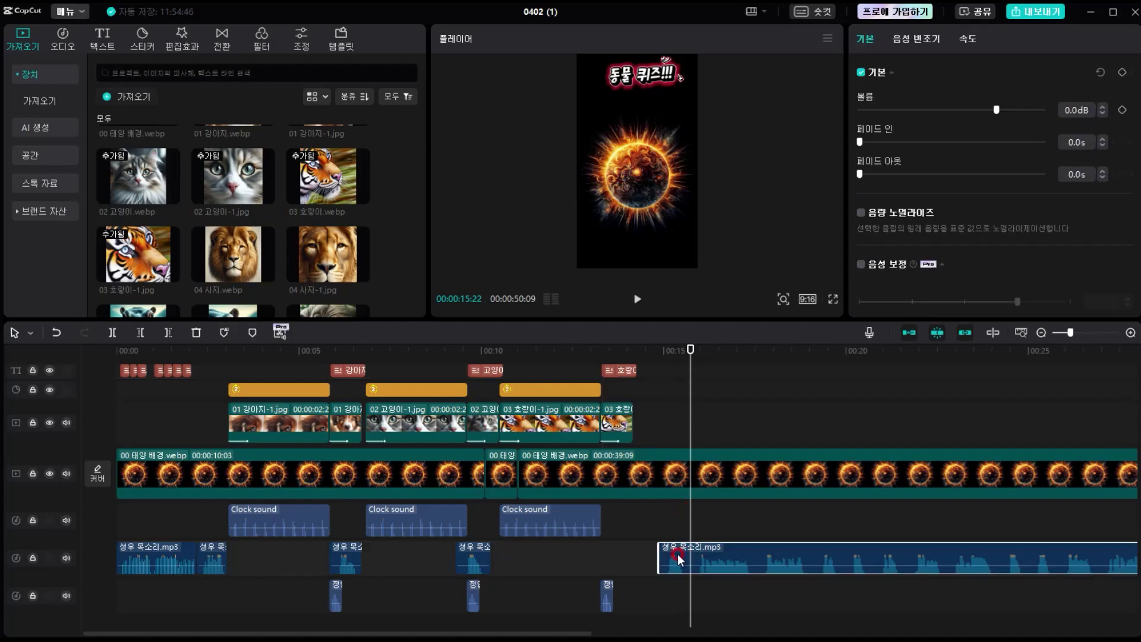
{"action": "left_click", "coordinate": [112, 333]}
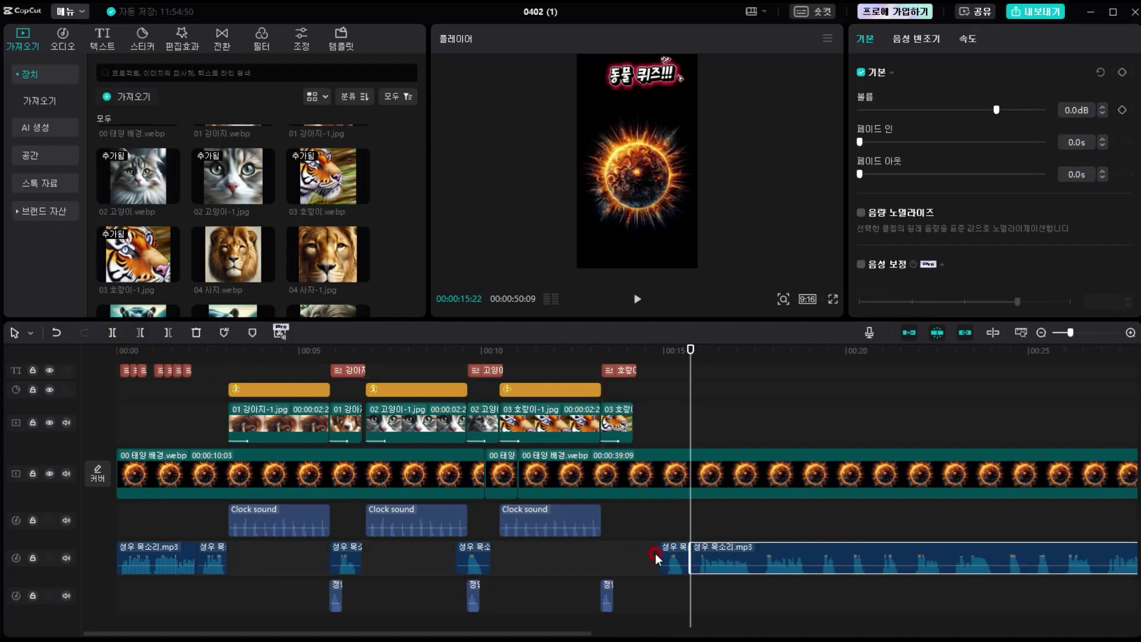
{"action": "left_click_drag", "start_coordinate": [673, 563], "coordinate": [606, 563]}
Play back the tiger question from its countdown through the narrated answer reveal.
{"action": "left_click", "coordinate": [486, 347]}
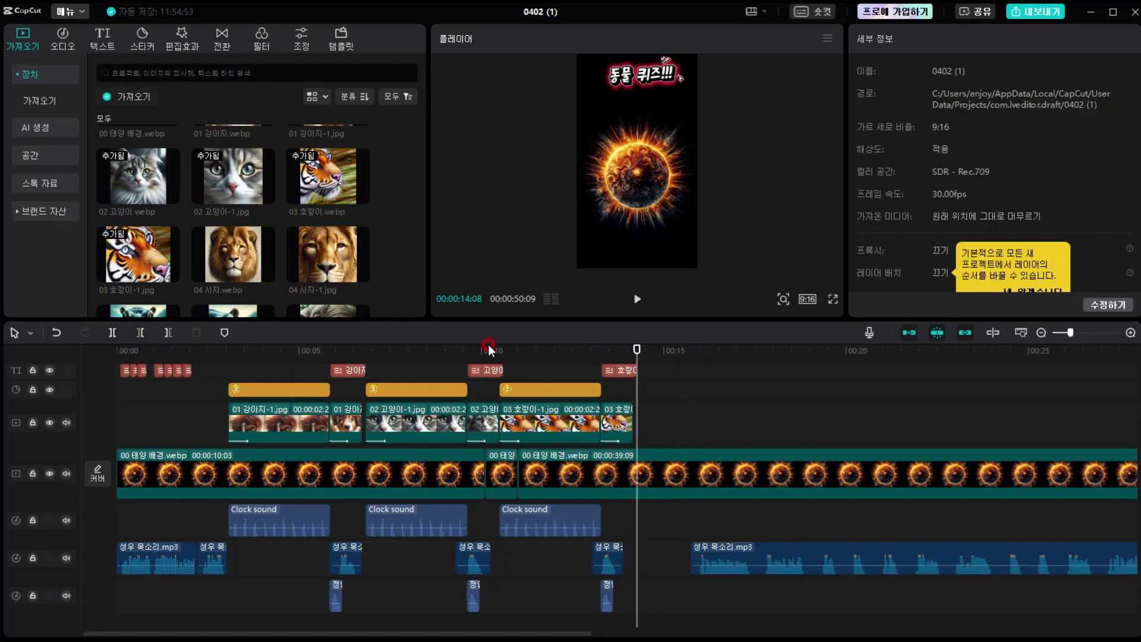
{"action": "key", "text": "space"}
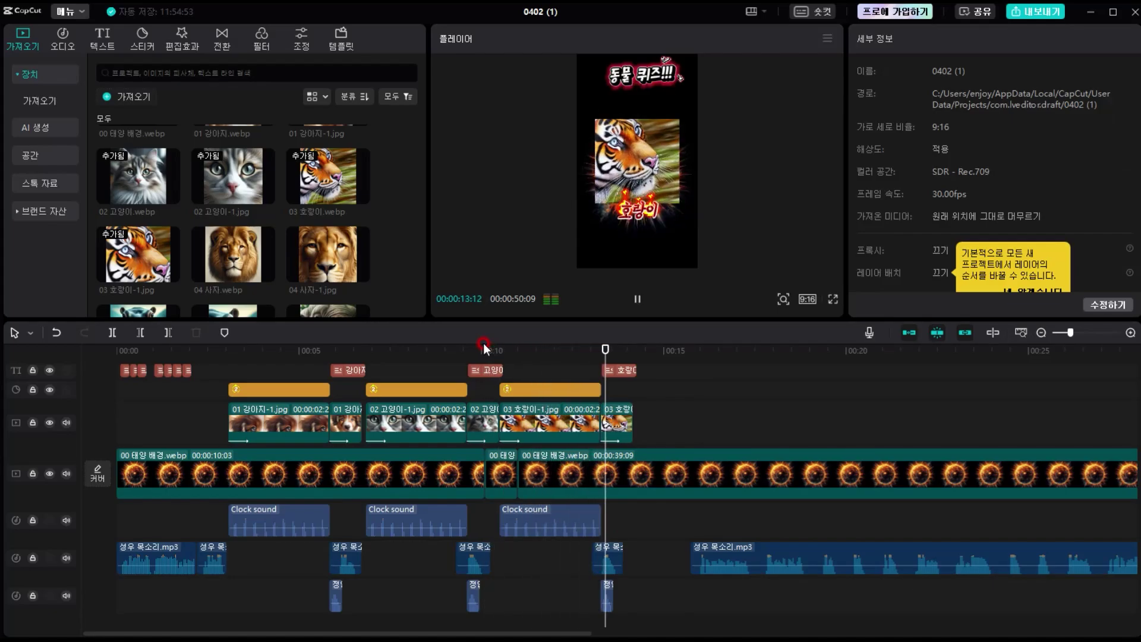
{"action": "key", "text": "space"}
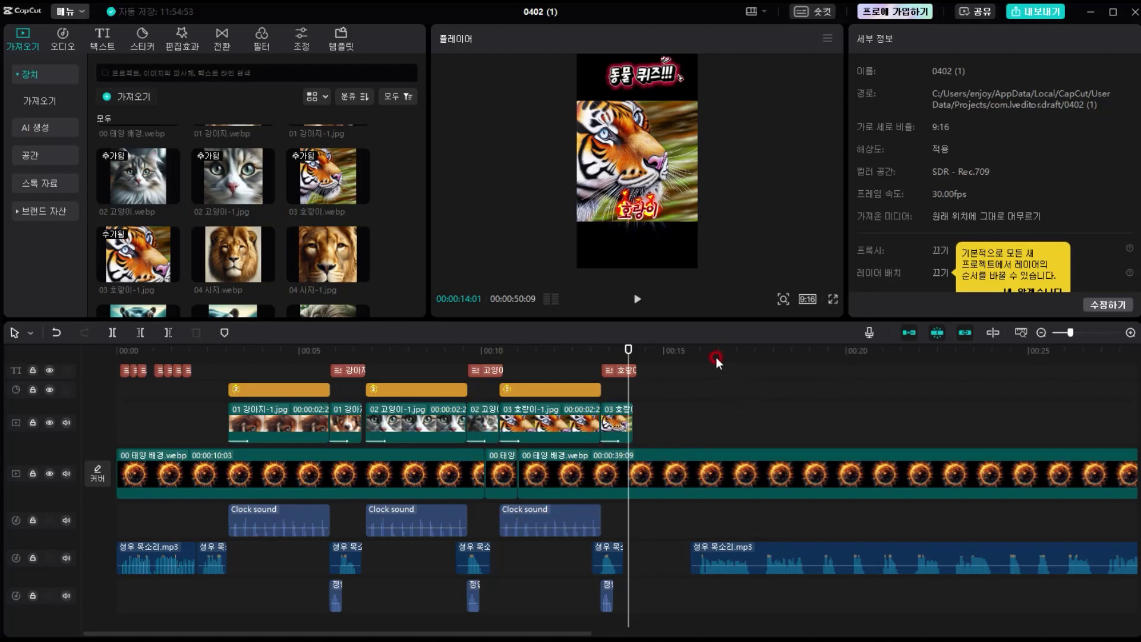
Split the remaining narration at 00:00:17:16 and move its first piece back to follow the tiger answer narration.
{"action": "left_click_drag", "start_coordinate": [716, 359], "coordinate": [755, 357]}
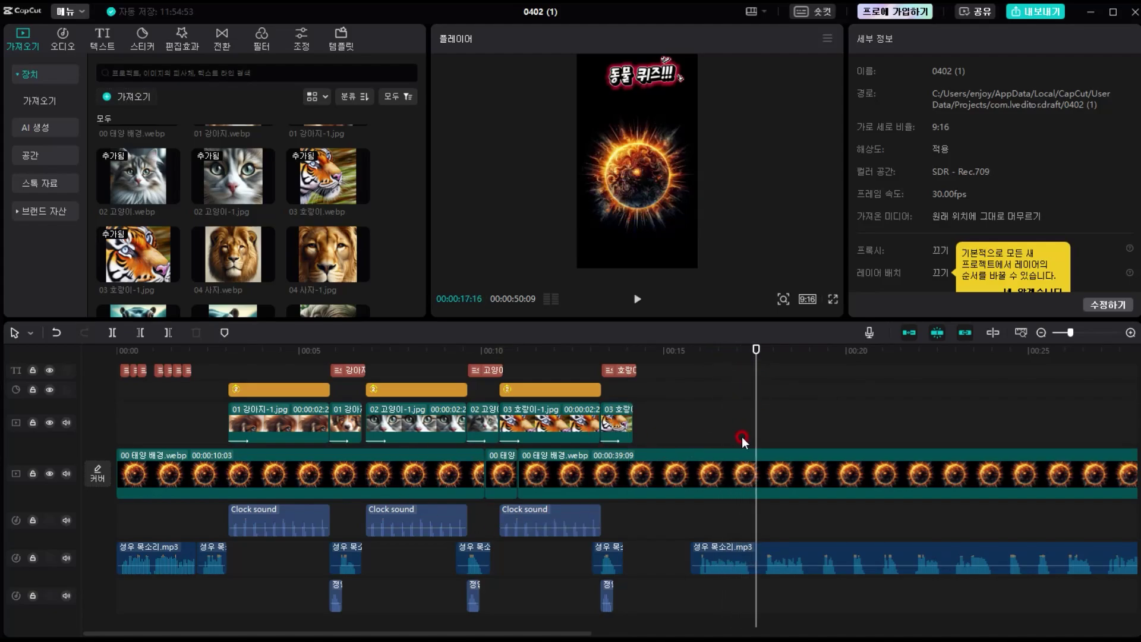
{"action": "left_click", "coordinate": [749, 562]}
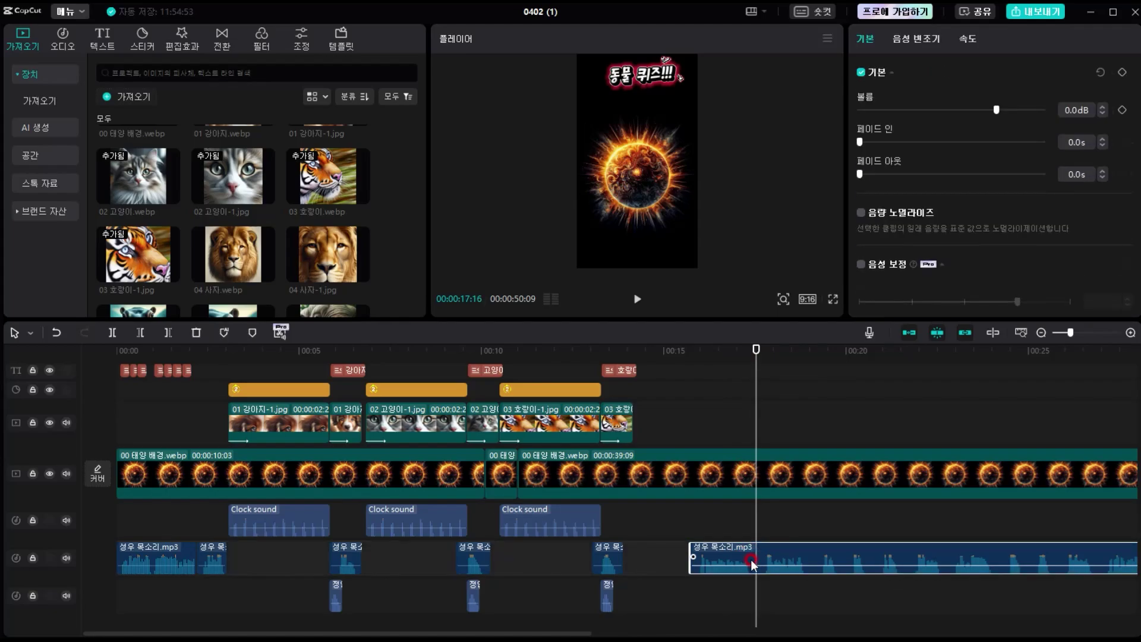
{"action": "left_click", "coordinate": [113, 332]}
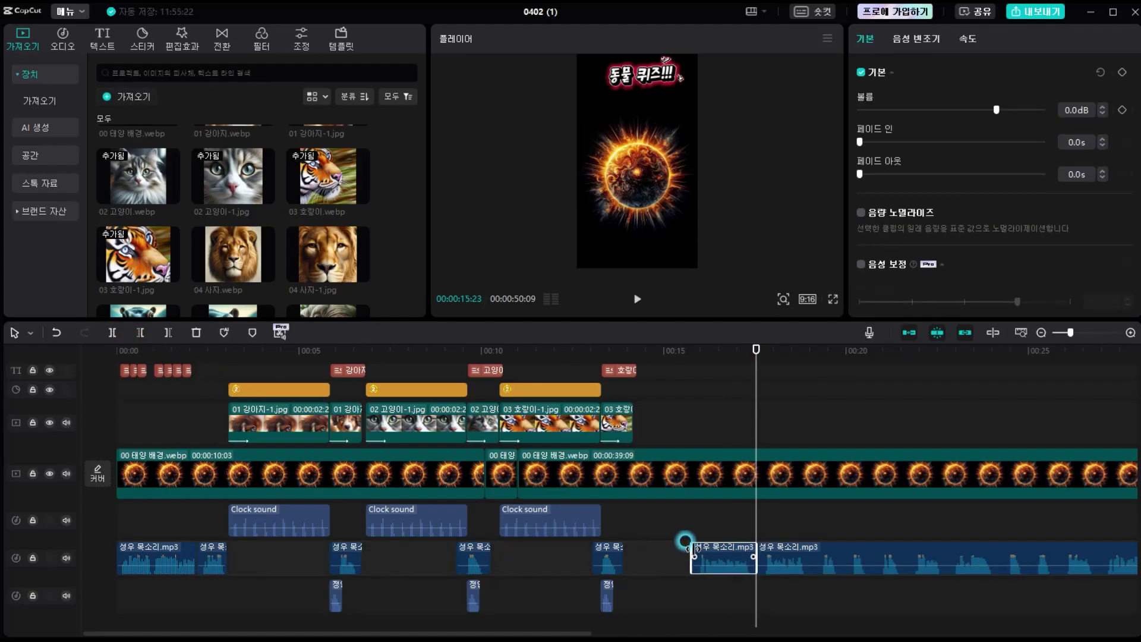
{"action": "left_click_drag", "start_coordinate": [716, 557], "coordinate": [649, 555]}
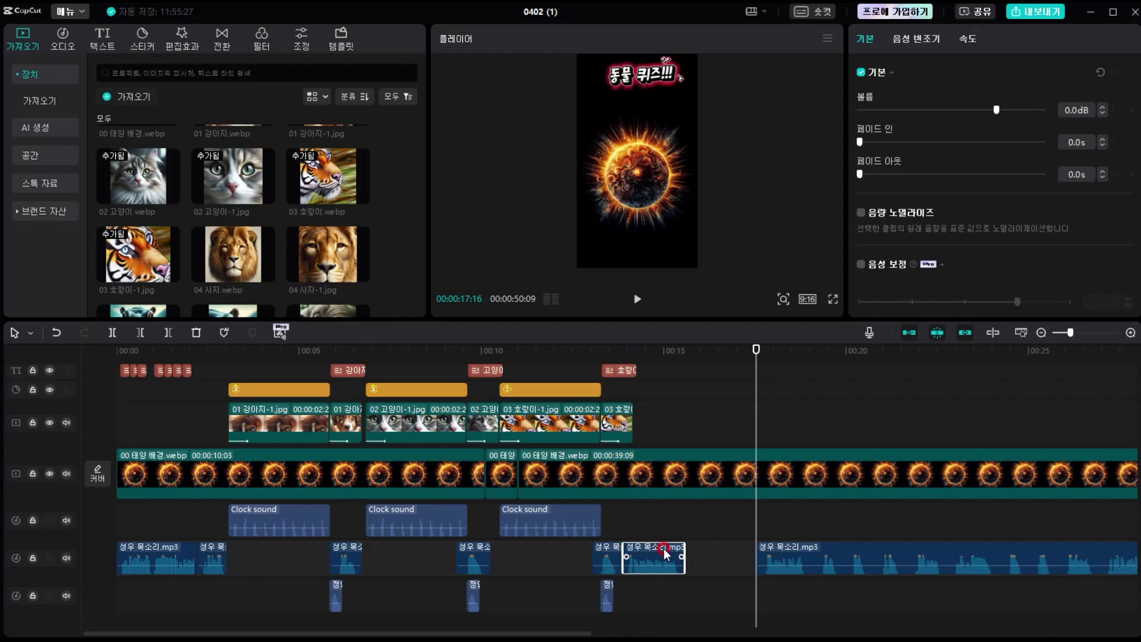
Align the moved narration piece with the end of the full tiger image, trim its start and end, and play it back.
{"action": "scroll", "coordinate": [650, 570], "scroll_direction": "up", "scroll_amount": 3, "text": "ctrl"}
{"action": "left_click", "coordinate": [502, 556]}
{"action": "left_click_drag", "start_coordinate": [502, 555], "coordinate": [577, 550]}
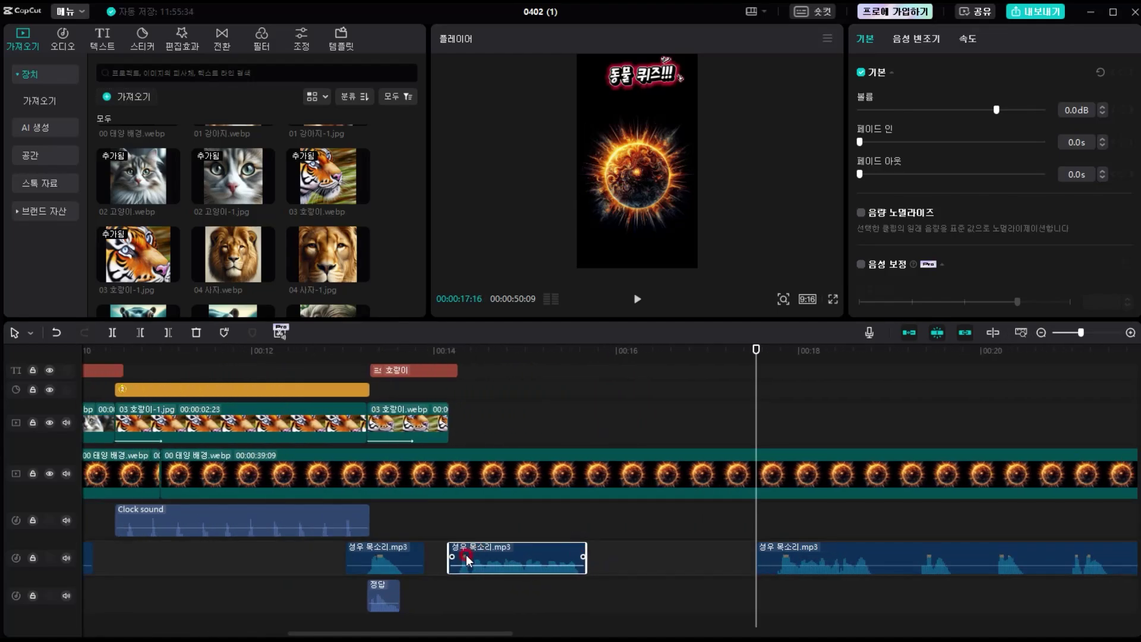
{"action": "left_click_drag", "start_coordinate": [442, 556], "coordinate": [451, 556]}
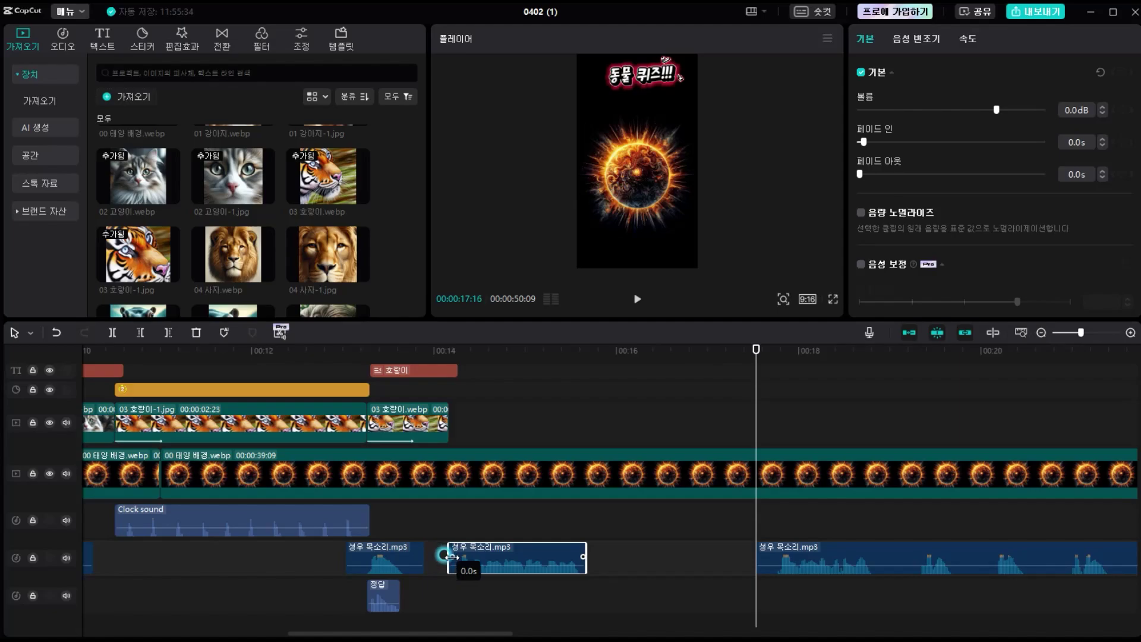
{"action": "left_click", "coordinate": [440, 555]}
{"action": "left_click", "coordinate": [450, 550]}
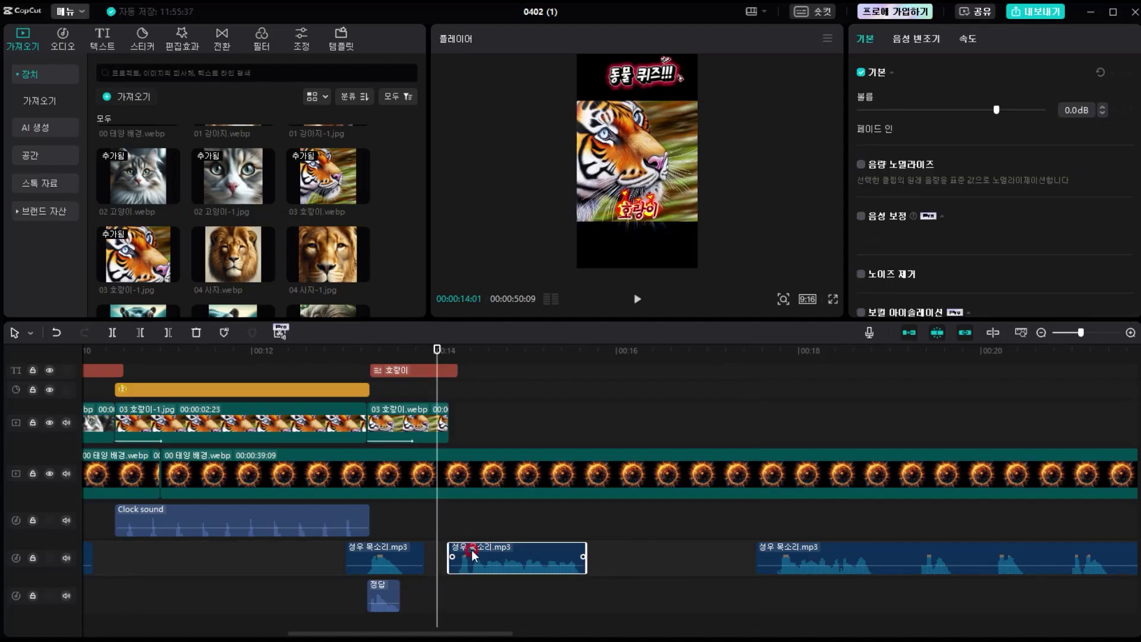
{"action": "left_click_drag", "start_coordinate": [451, 551], "coordinate": [460, 550]}
{"action": "left_click", "coordinate": [518, 554]}
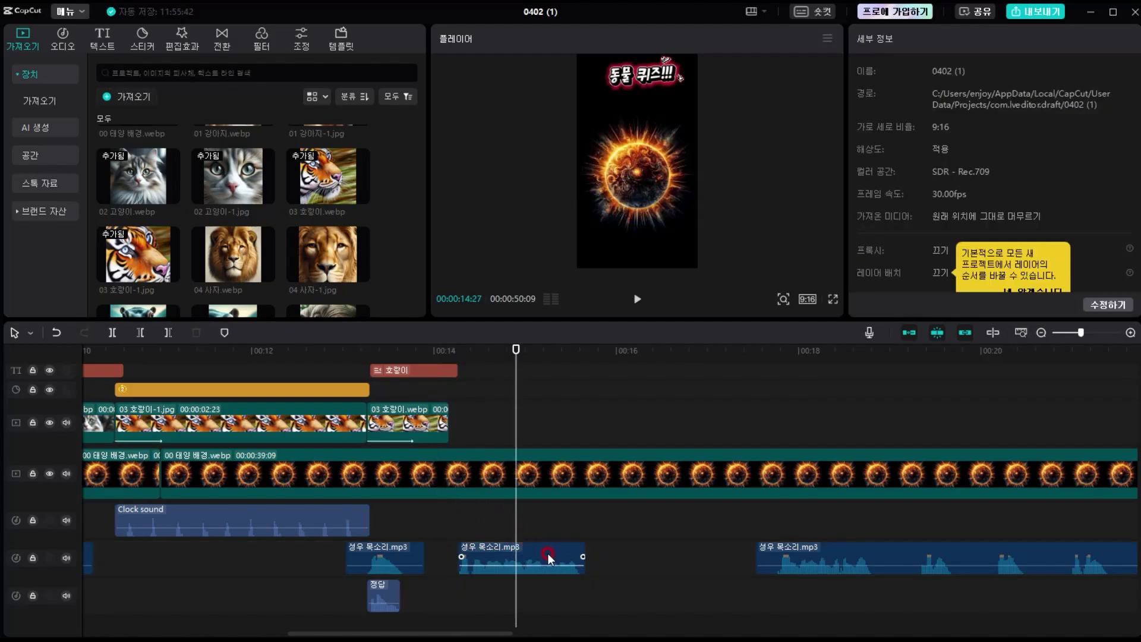
{"action": "left_click", "coordinate": [547, 554]}
{"action": "left_click", "coordinate": [424, 348]}
{"action": "key", "text": "space"}
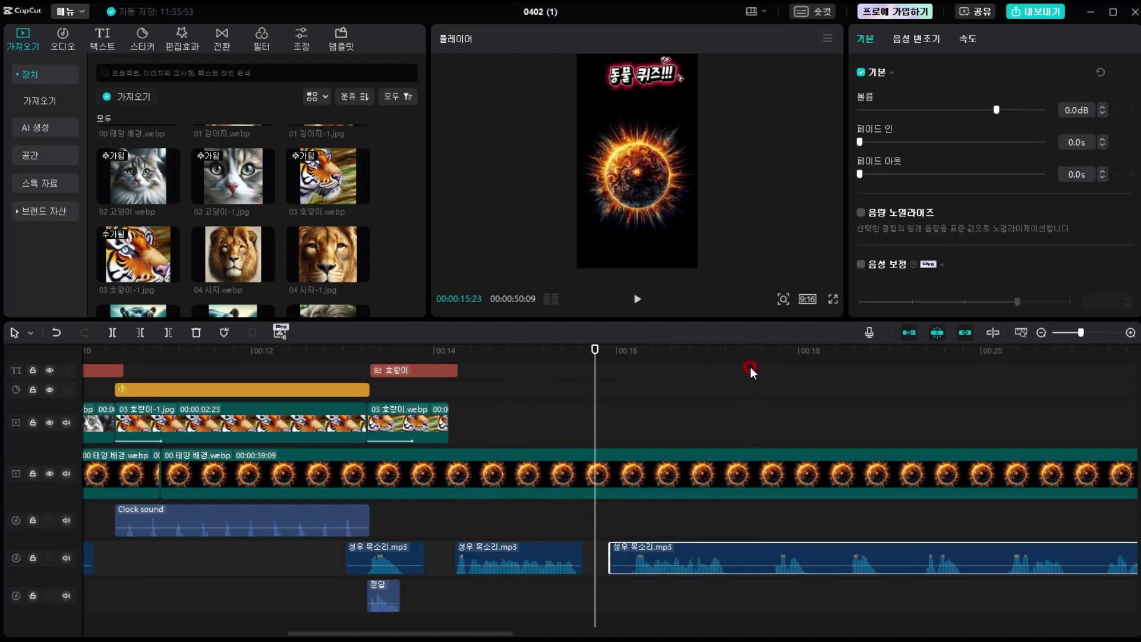
Split the remaining narration at 00:00:17:14, trim the start of its first piece and join that piece directly to the preceding one.
{"action": "left_click", "coordinate": [749, 360]}
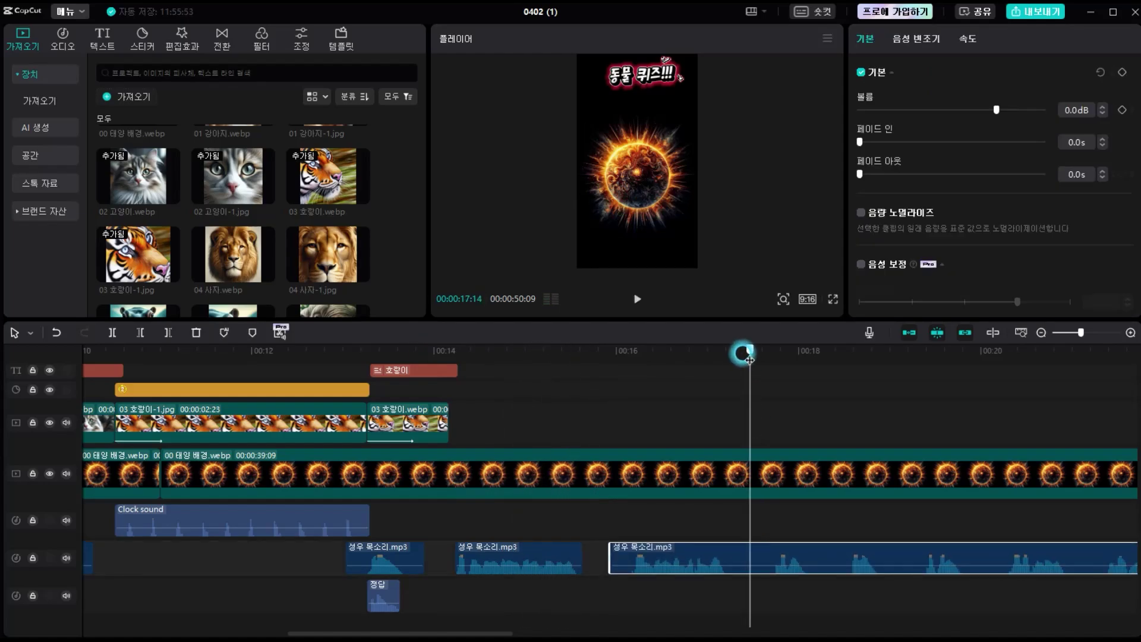
{"action": "left_click_drag", "start_coordinate": [749, 359], "coordinate": [741, 359]}
{"action": "left_click", "coordinate": [112, 333]}
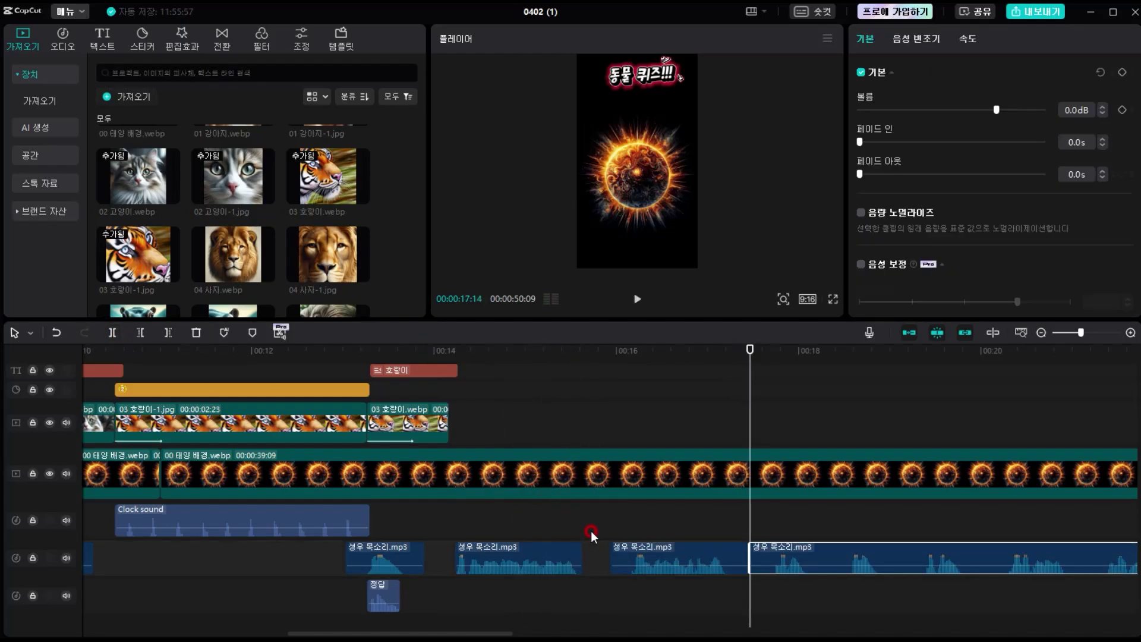
{"action": "left_click", "coordinate": [606, 554]}
{"action": "mouse_move", "coordinate": [606, 554]}
{"action": "left_mouse_down"}
{"action": "mouse_move", "coordinate": [635, 557]}
{"action": "mouse_move", "coordinate": [621, 557]}
{"action": "left_mouse_up"}
Play back the two joined narration pieces that follow the tiger answer.
{"action": "left_click", "coordinate": [443, 351]}
{"action": "key", "text": "space"}
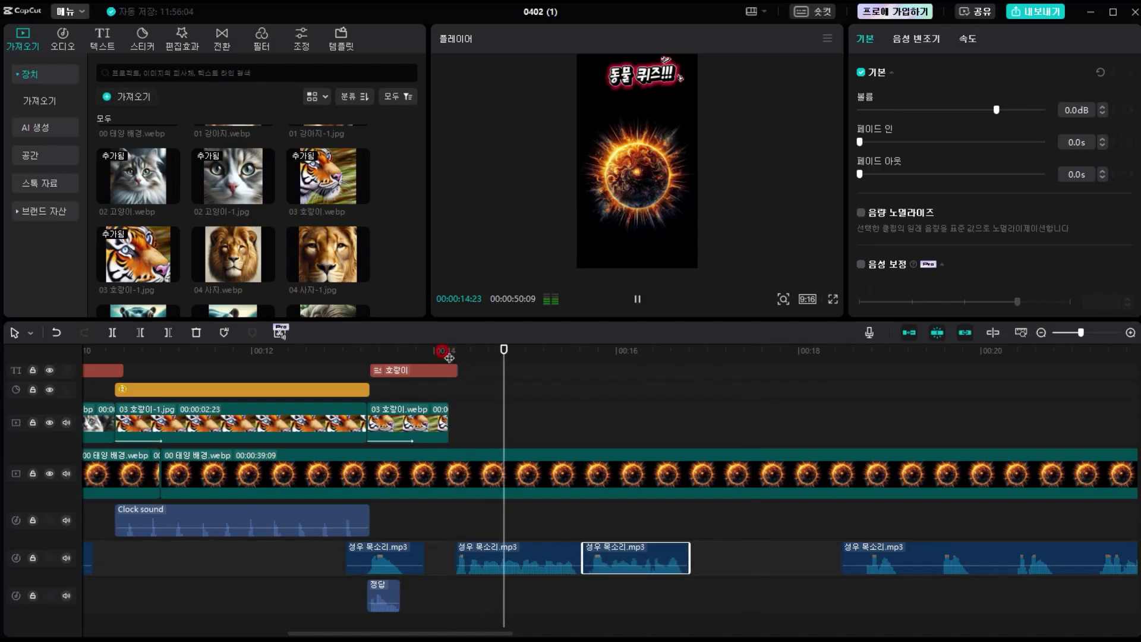
{"action": "left_click", "coordinate": [293, 611]}
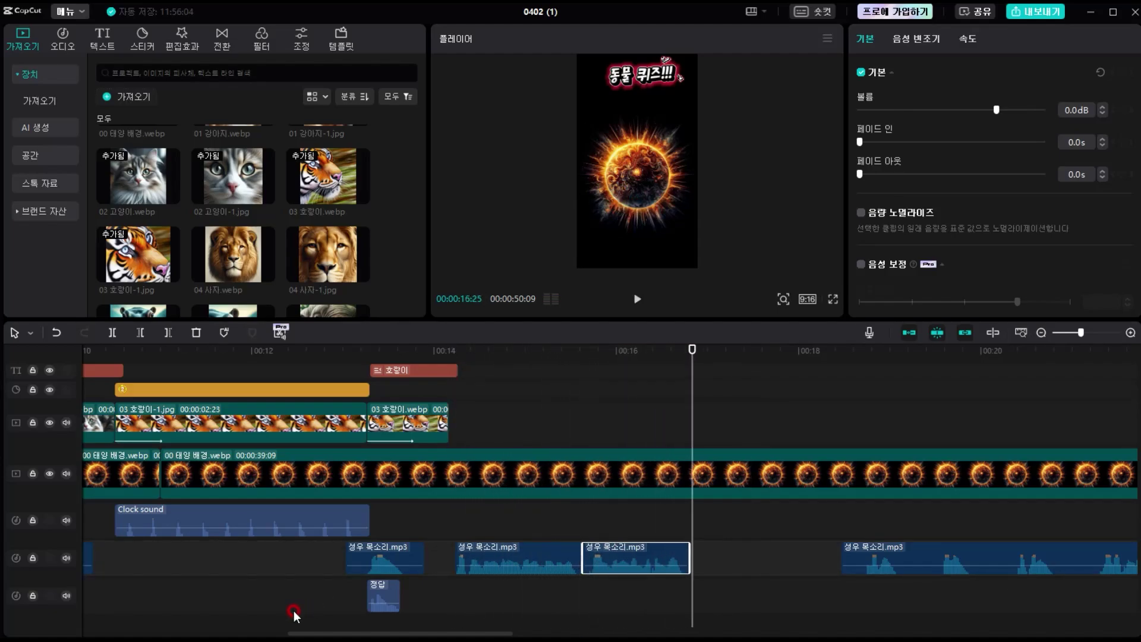
Copy the last intro caption, 있나요?, to 00:00:14:08, directly after the tiger answer caption.
{"action": "scroll", "coordinate": [347, 570], "scroll_direction": "down", "scroll_amount": 3}
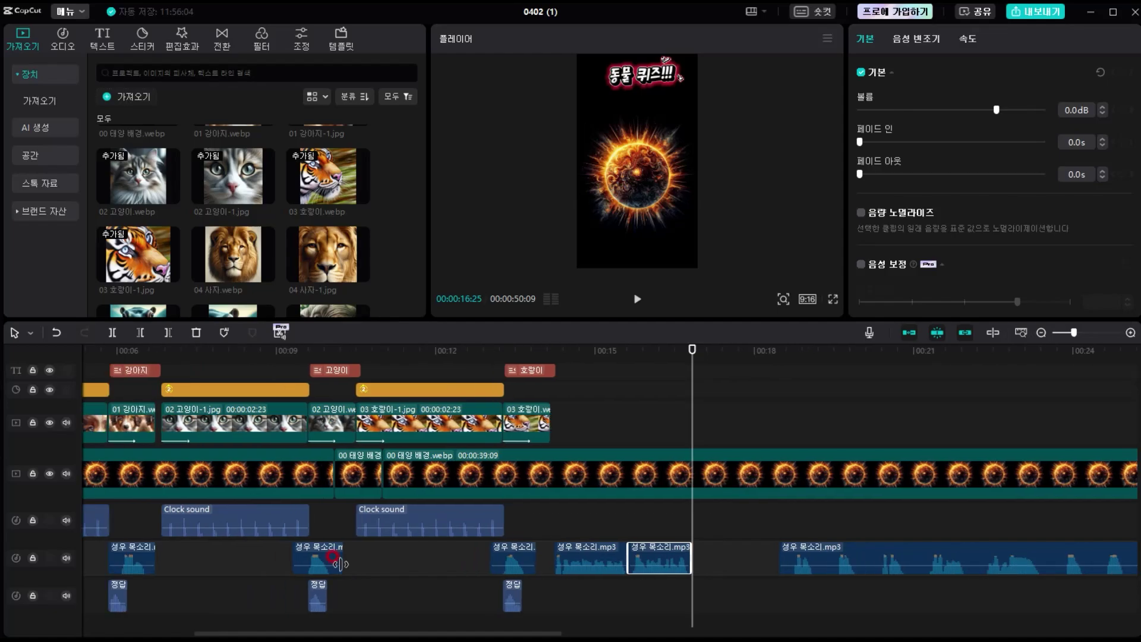
{"action": "scroll", "coordinate": [319, 547], "scroll_direction": "down", "scroll_amount": 3}
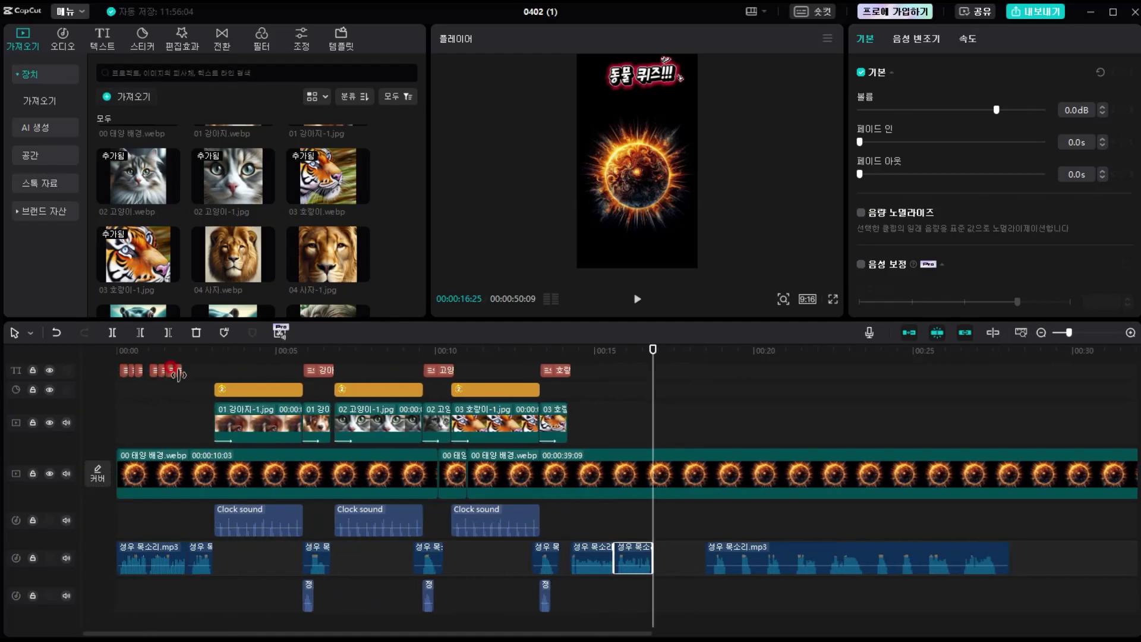
{"action": "left_click", "coordinate": [178, 372]}
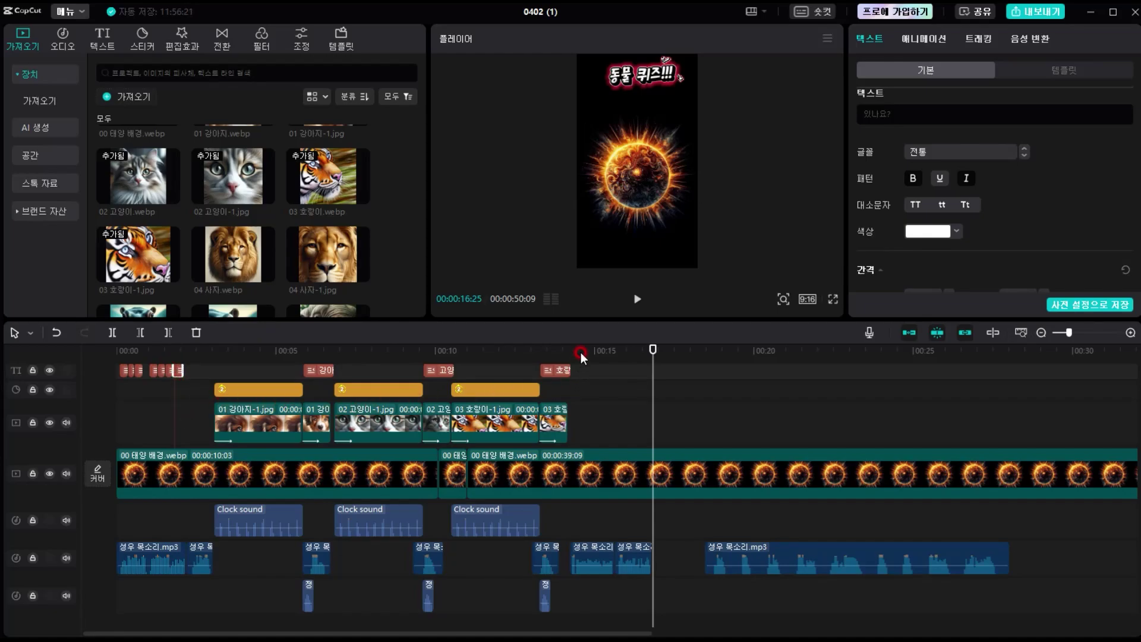
{"action": "left_click_drag", "start_coordinate": [581, 355], "coordinate": [574, 359]}
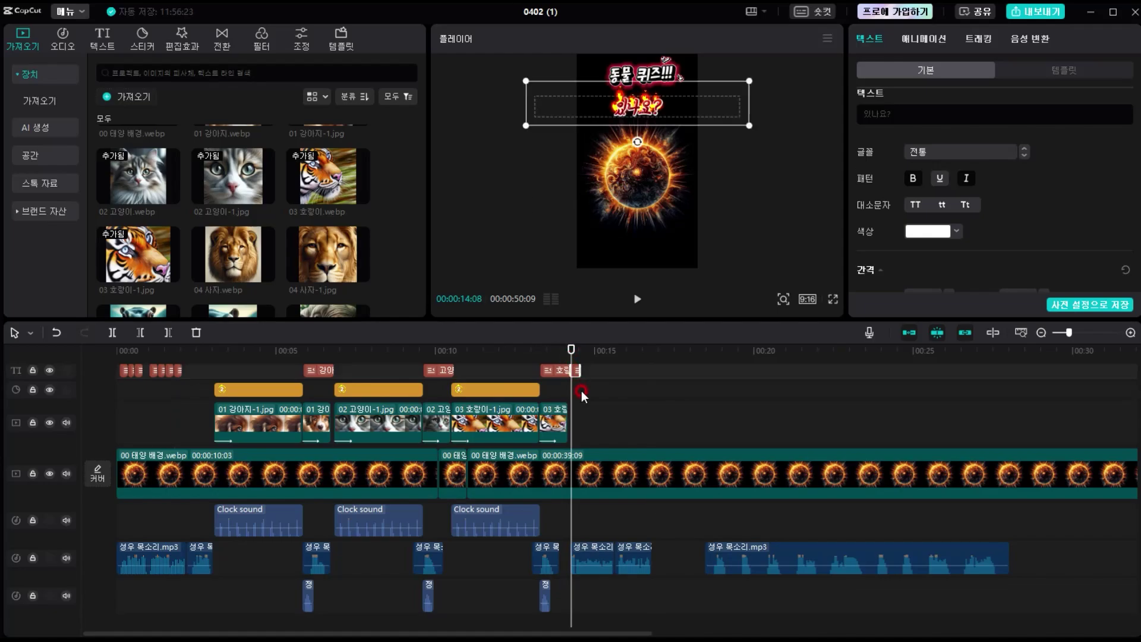
Replace the text of the copied 있나요? caption after the tiger answer with 앞에 3문제는.
{"action": "scroll", "coordinate": [555, 515], "scroll_direction": "up", "scroll_amount": 2}
{"action": "key", "text": "space"}
{"action": "left_click", "coordinate": [595, 363]}
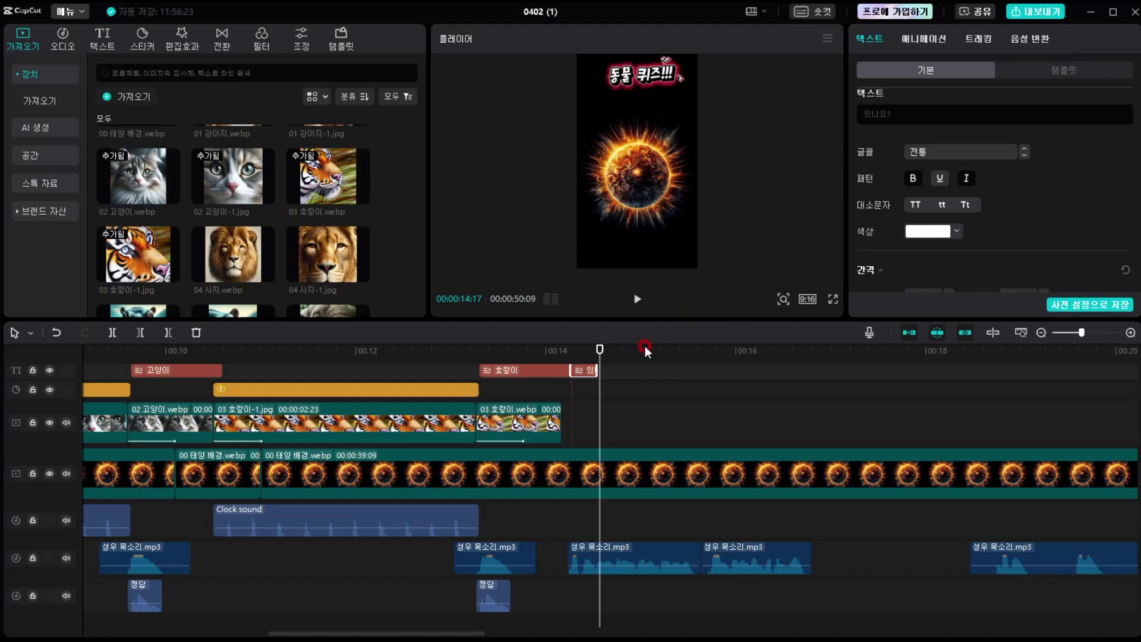
{"action": "left_click", "coordinate": [590, 357]}
{"action": "left_click", "coordinate": [823, 118]}
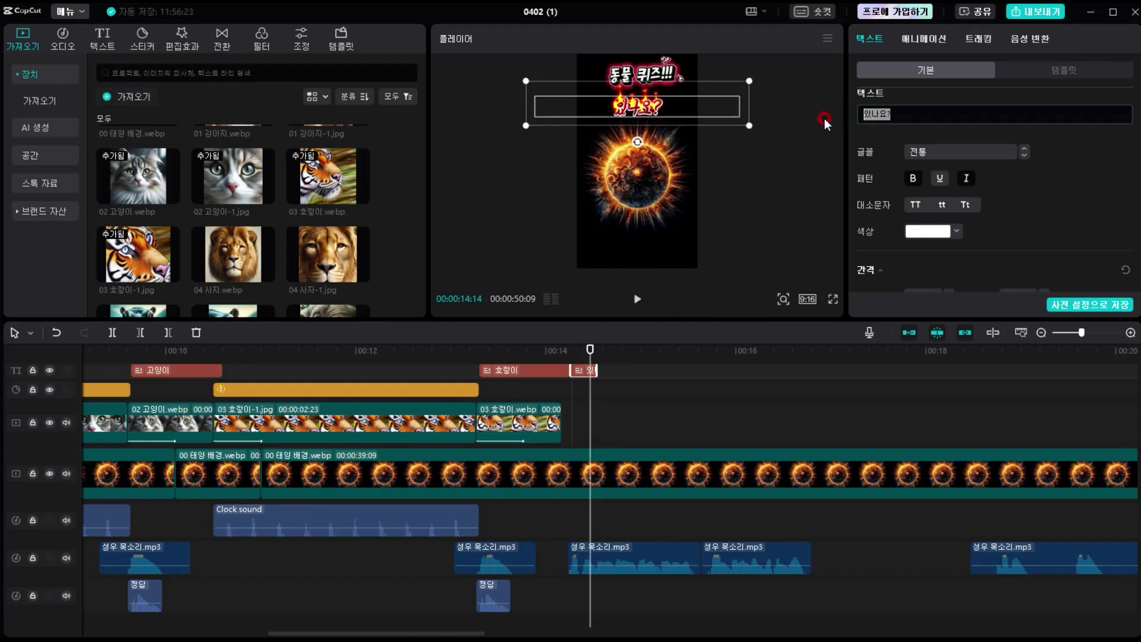
{"action": "type", "text": "앞에"}
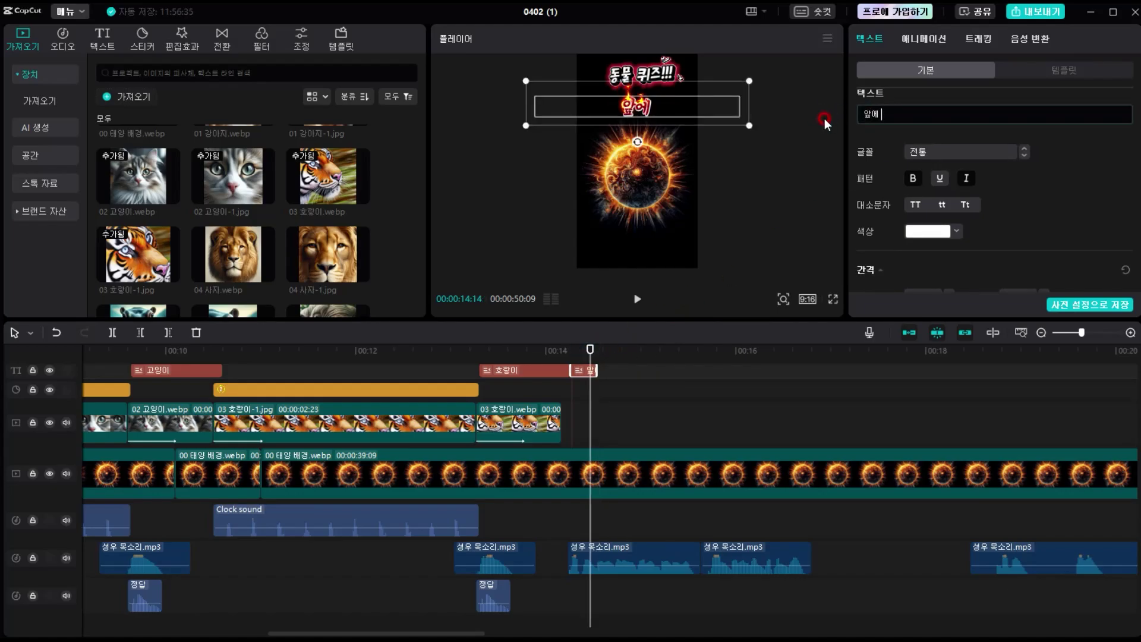
{"action": "type", "text": " 3문제는"}
Play back the 앞에 3문제는 caption and extend its end to about 00:00:14:24 to match the narration.
{"action": "left_click", "coordinate": [571, 351]}
{"action": "key", "text": "space"}
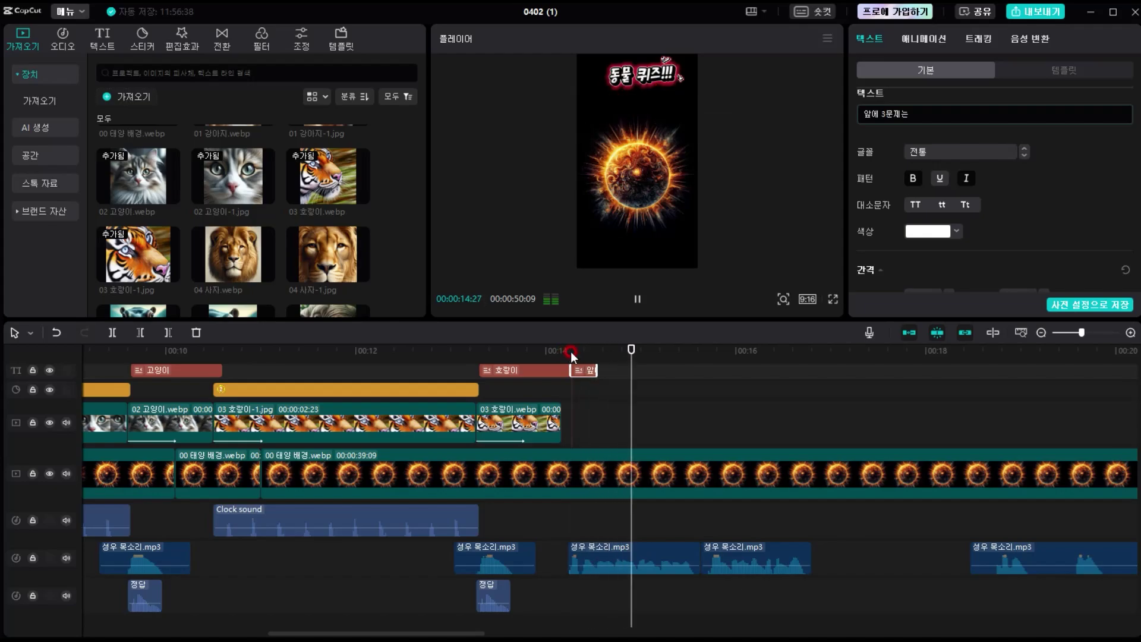
{"action": "left_click", "coordinate": [575, 356]}
{"action": "left_click_drag", "start_coordinate": [598, 370], "coordinate": [621, 370]}
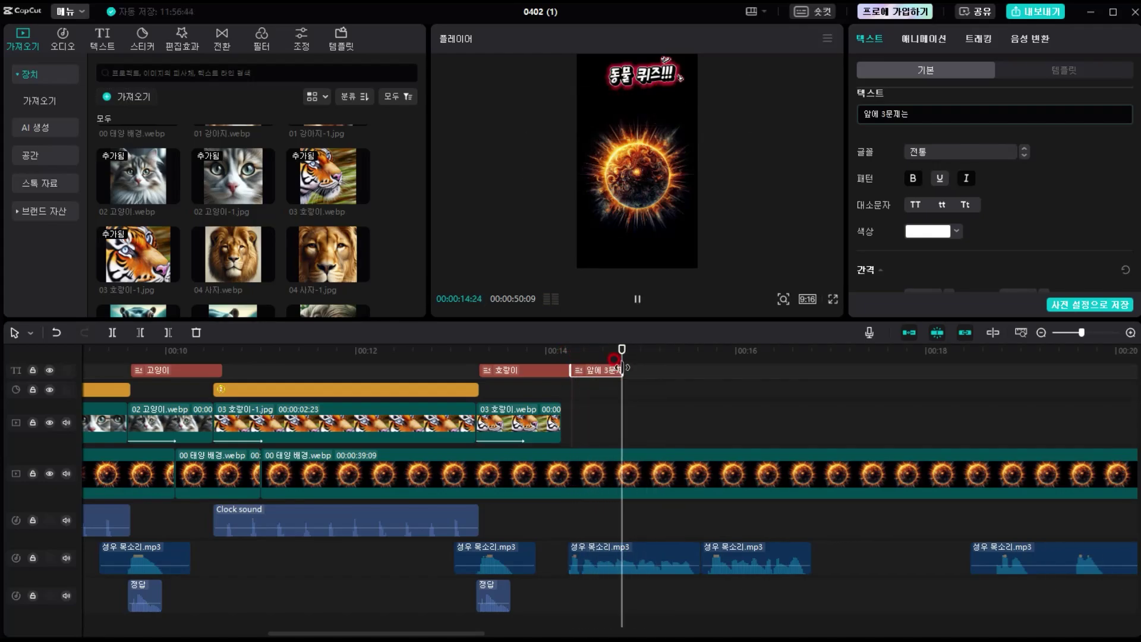
{"action": "key", "text": "space"}
Paste a caption copy at 00:00:14:25, change its text to 너무 쉬웠나요? and play it back against the narration.
{"action": "left_click", "coordinate": [625, 350]}
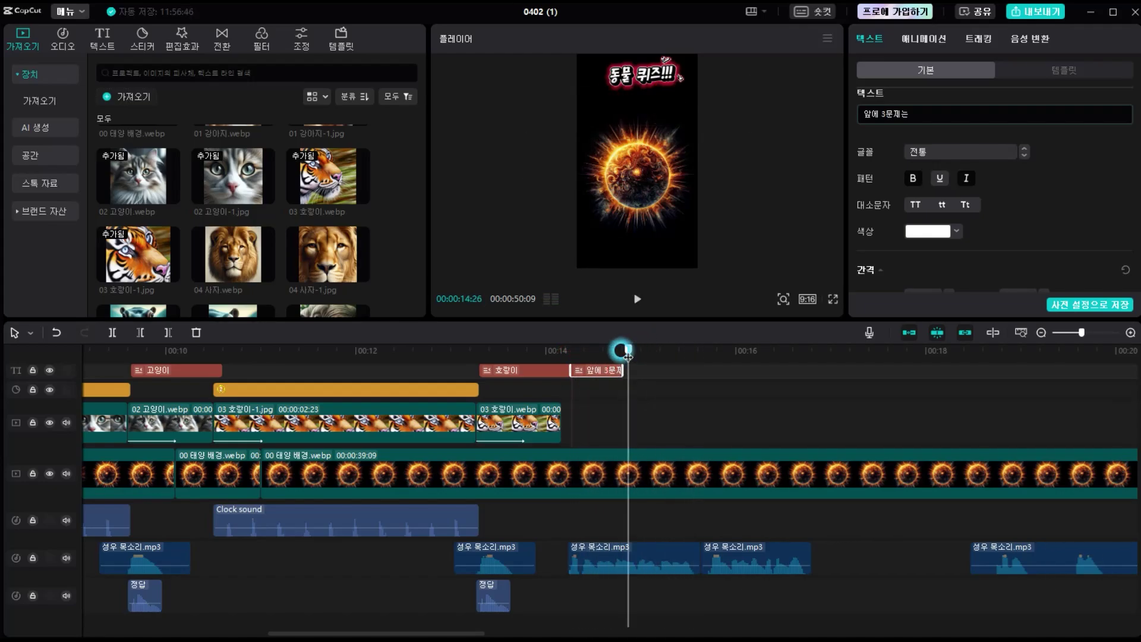
{"action": "key", "text": "ctrl+v"}
{"action": "left_click", "coordinate": [860, 113]}
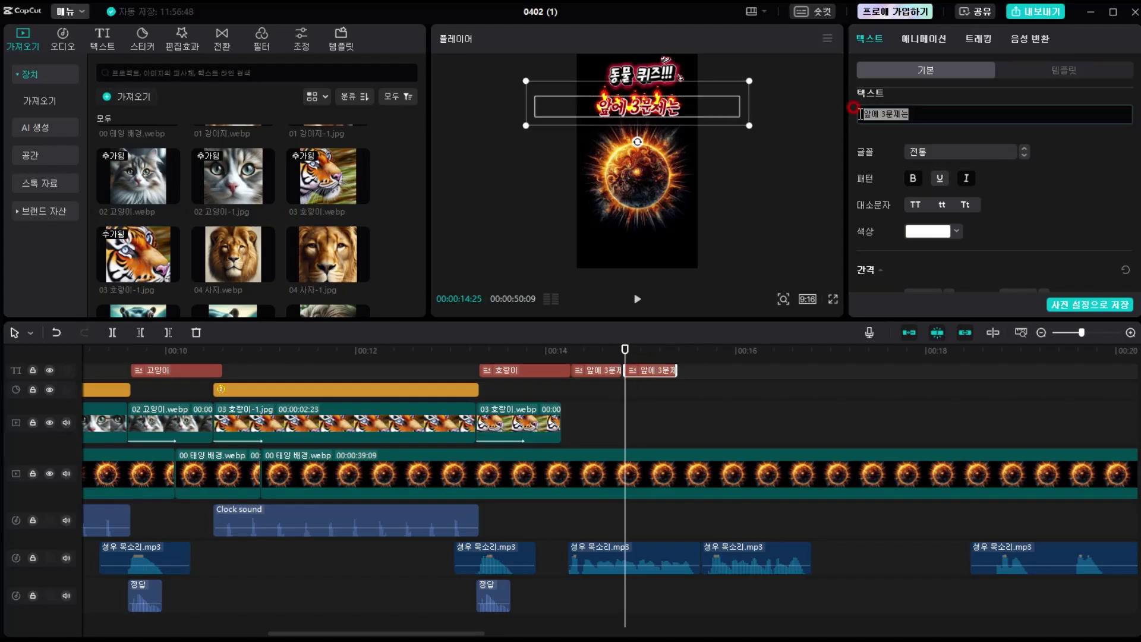
{"action": "type", "text": "너무 쉬웠나요?"}
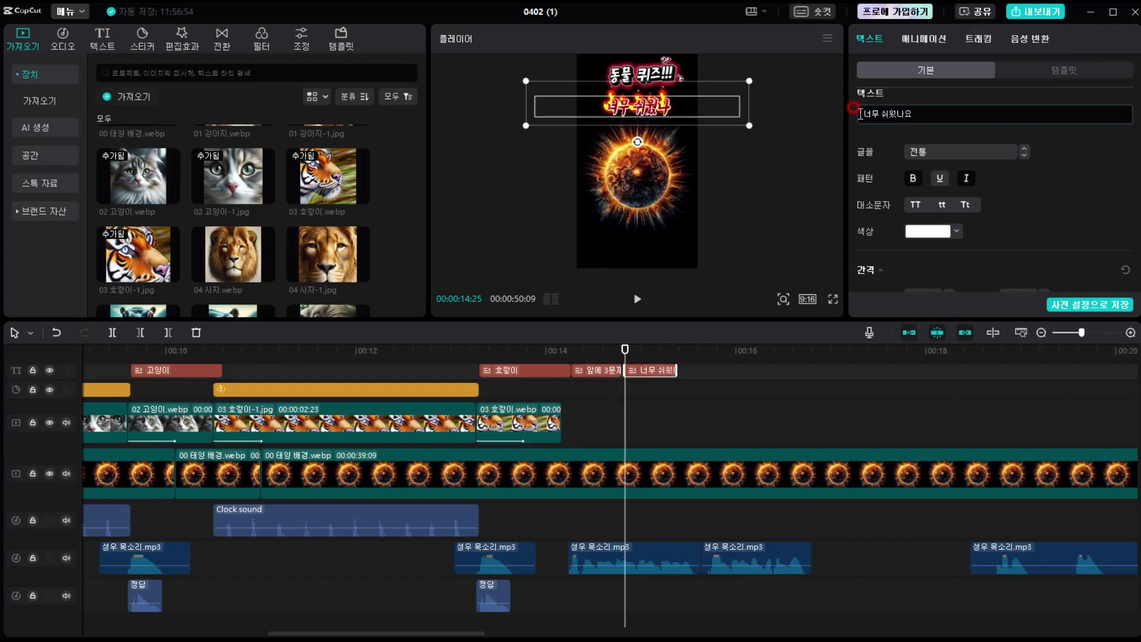
{"action": "left_click", "coordinate": [564, 350]}
{"action": "key", "text": "space"}
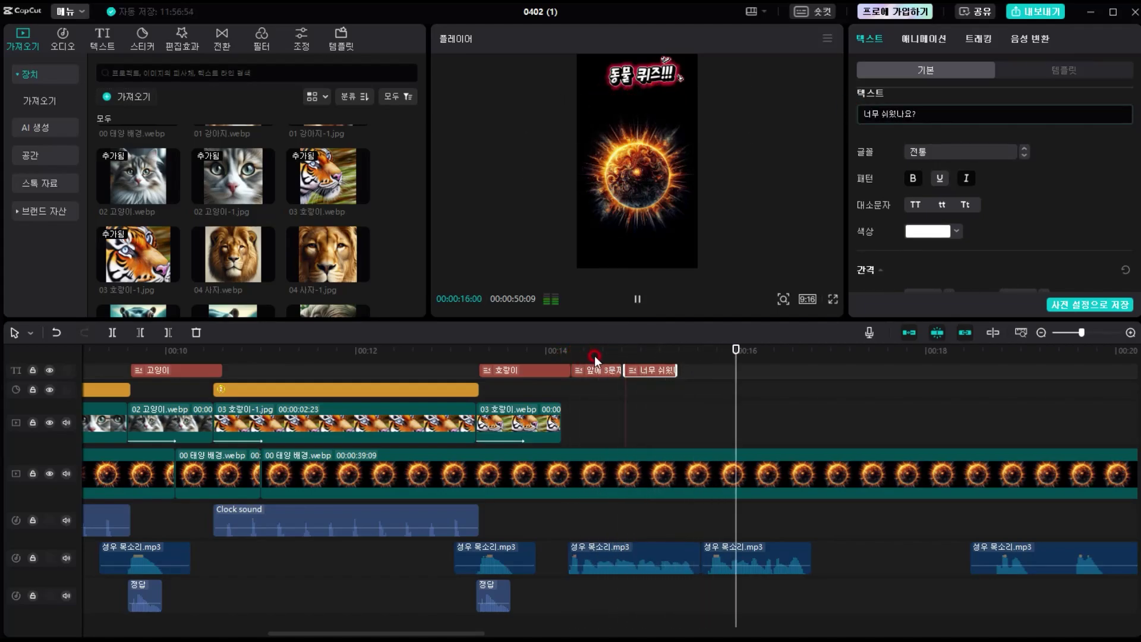
Trim the facing ends of the two narration pieces after the tiger answer, shorten the second piece's end, and join them without a gap.
{"action": "left_click", "coordinate": [692, 553]}
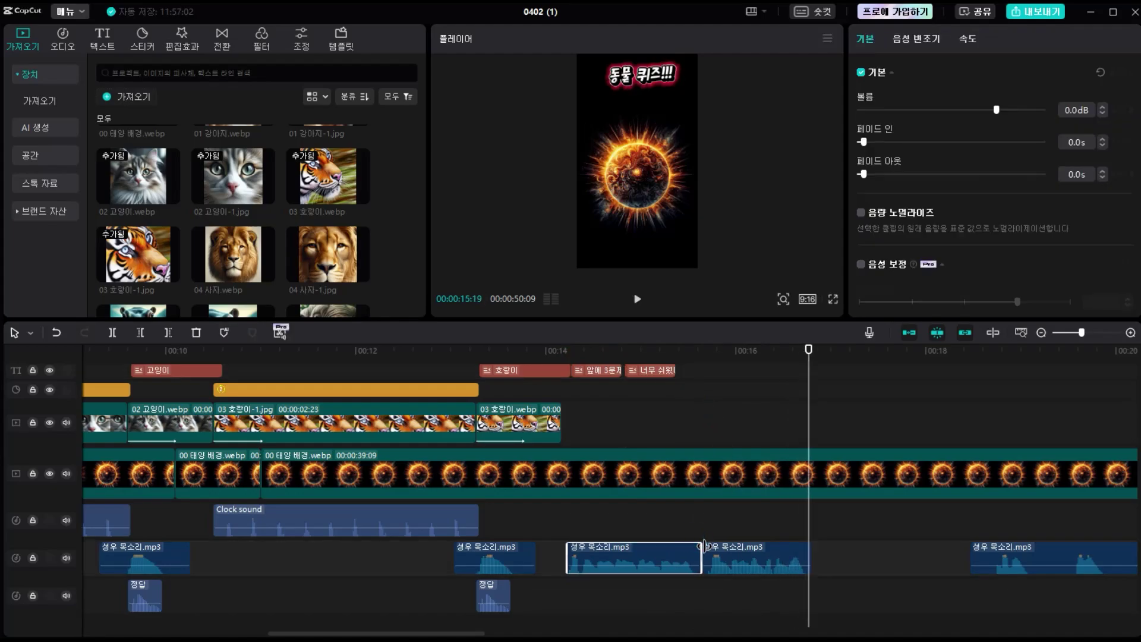
{"action": "scroll", "coordinate": [737, 570], "scroll_direction": "up", "scroll_amount": 1}
{"action": "scroll", "coordinate": [737, 569], "scroll_direction": "up", "scroll_amount": 1}
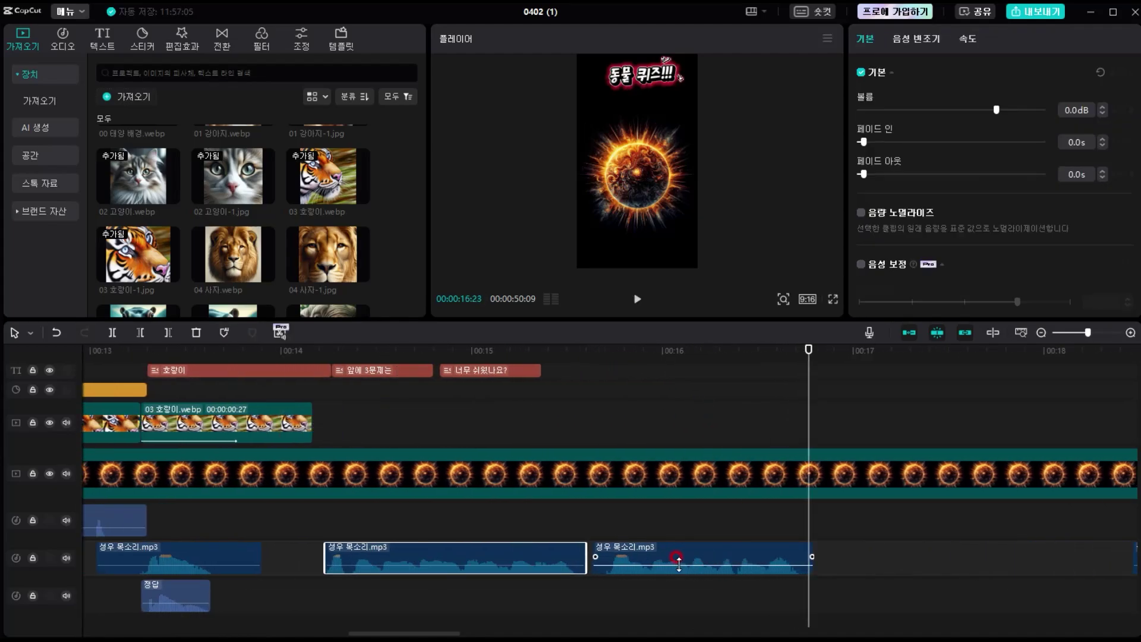
{"action": "left_click_drag", "start_coordinate": [586, 538], "coordinate": [591, 539]}
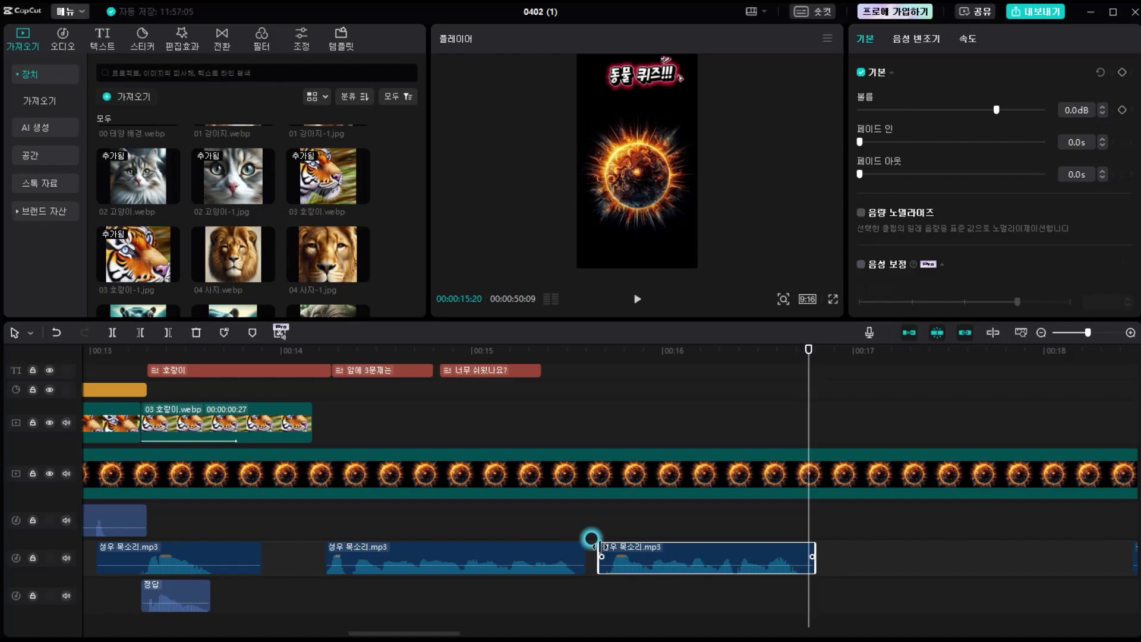
{"action": "left_click_drag", "start_coordinate": [815, 552], "coordinate": [734, 552]}
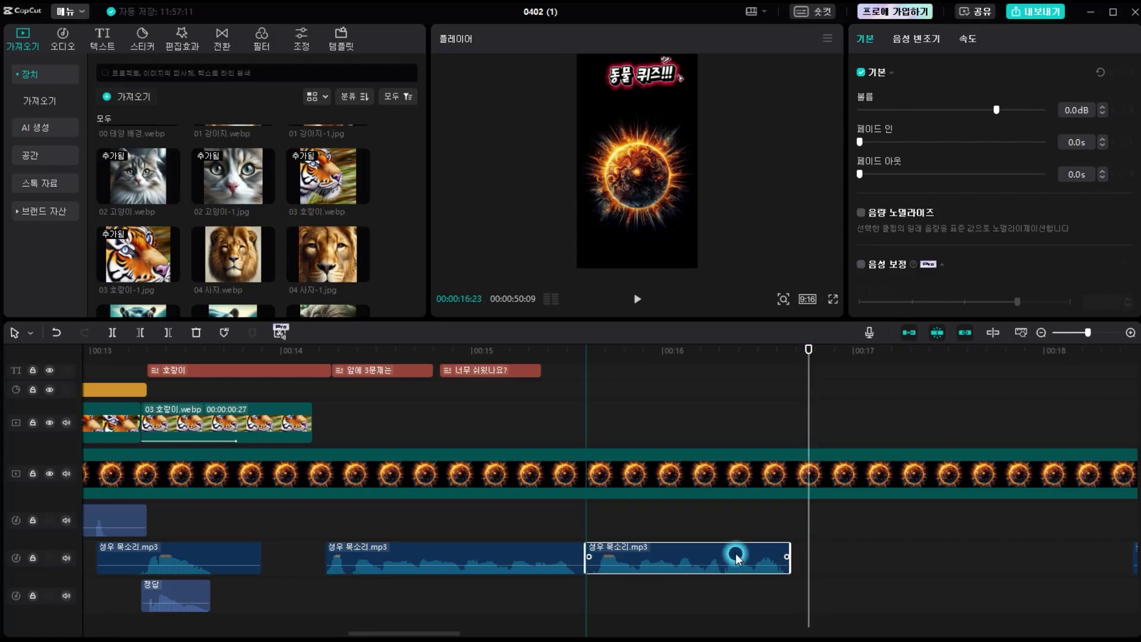
Lengthen the 너무 쉬웠나요? caption slightly and paste a copy of it at 00:00:15:19, where the second narration piece begins.
{"action": "left_click", "coordinate": [644, 525]}
{"action": "left_click", "coordinate": [512, 372]}
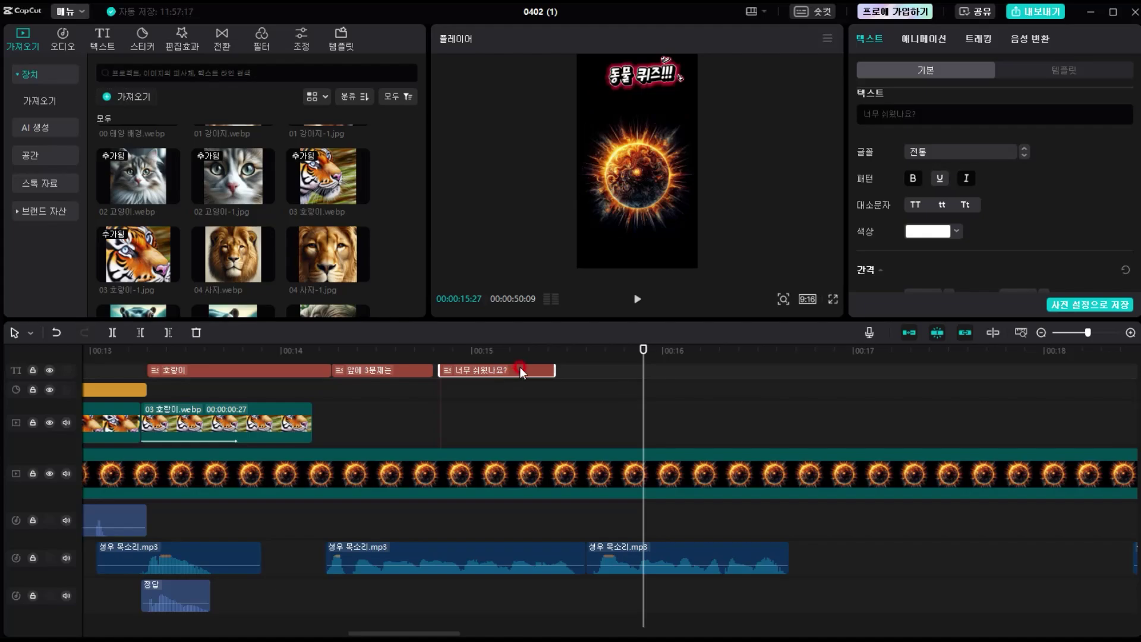
{"action": "left_click_drag", "start_coordinate": [573, 350], "coordinate": [593, 352]}
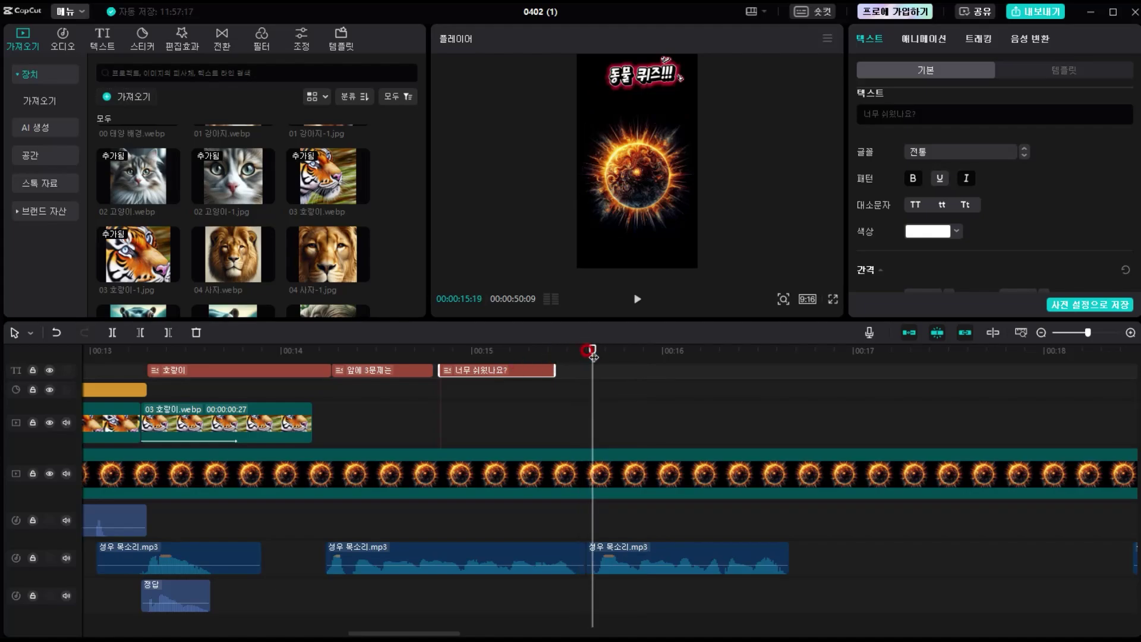
{"action": "key", "text": "ctrl+v"}
{"action": "key", "text": "space"}
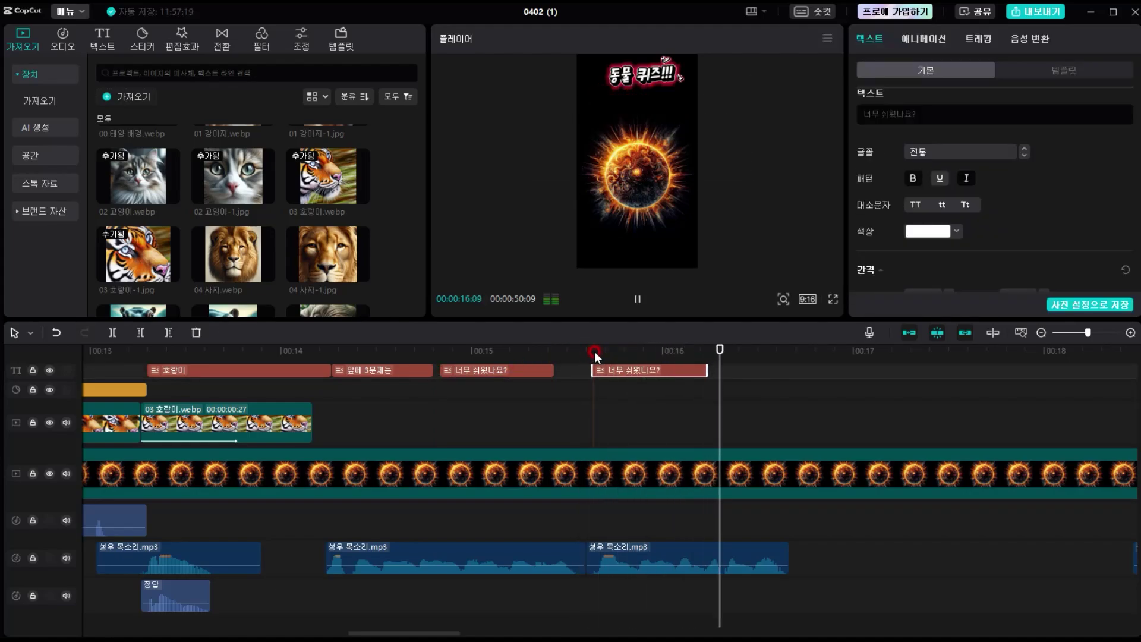
Change the pasted caption's text to 다음 3문제 and shorten its end to about 00:00:16:00.
{"action": "left_click", "coordinate": [612, 351]}
{"action": "left_click", "coordinate": [948, 114]}
{"action": "key", "text": "ctrl+a"}
{"action": "key", "text": "BackSpace"}
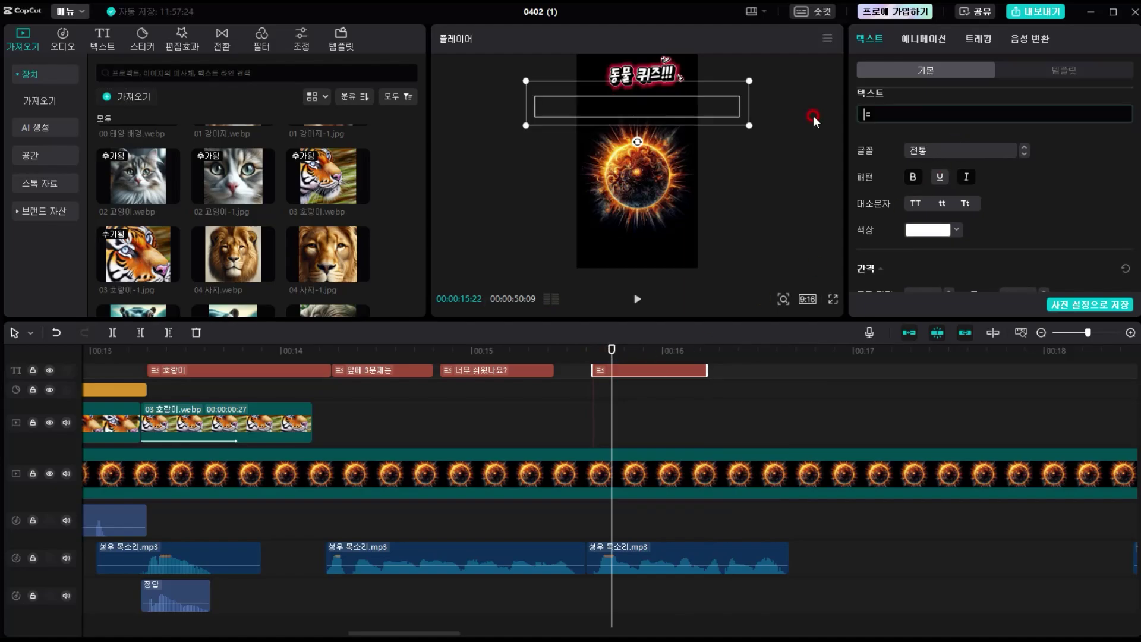
{"action": "type", "text": "다음 3문제"}
{"action": "left_click", "coordinate": [605, 351]}
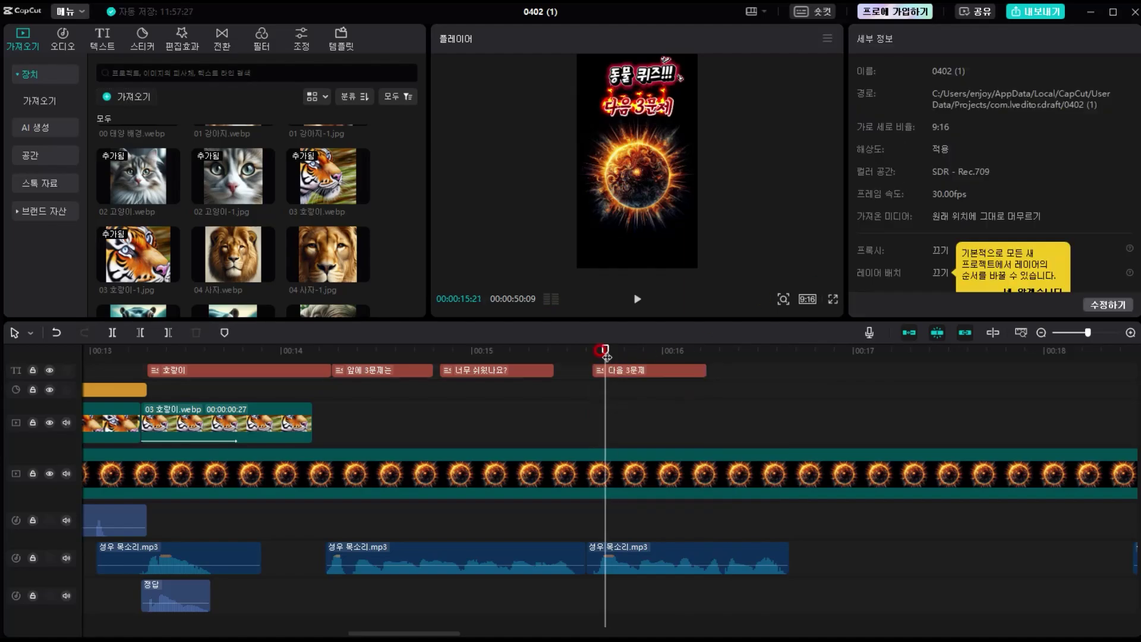
{"action": "key", "text": "space"}
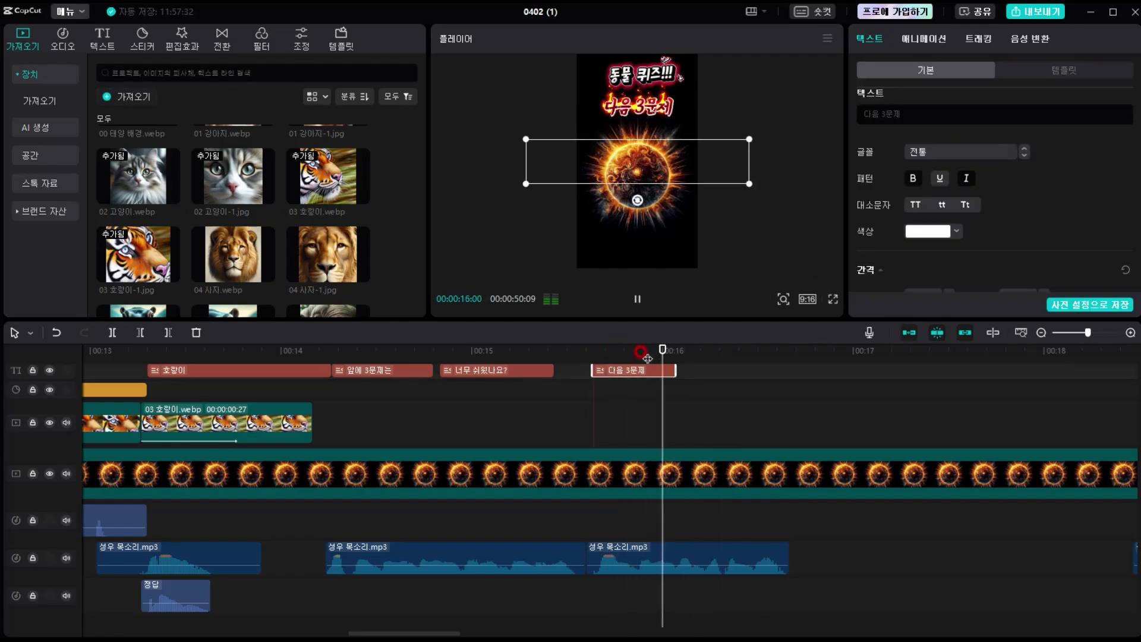
Duplicate the 다음 3문제 caption directly after itself, set the copy's text to 시작합니다!!! and fit its length to the narration.
{"action": "key", "text": "ctrl+c"}
{"action": "key", "text": "ctrl+v"}
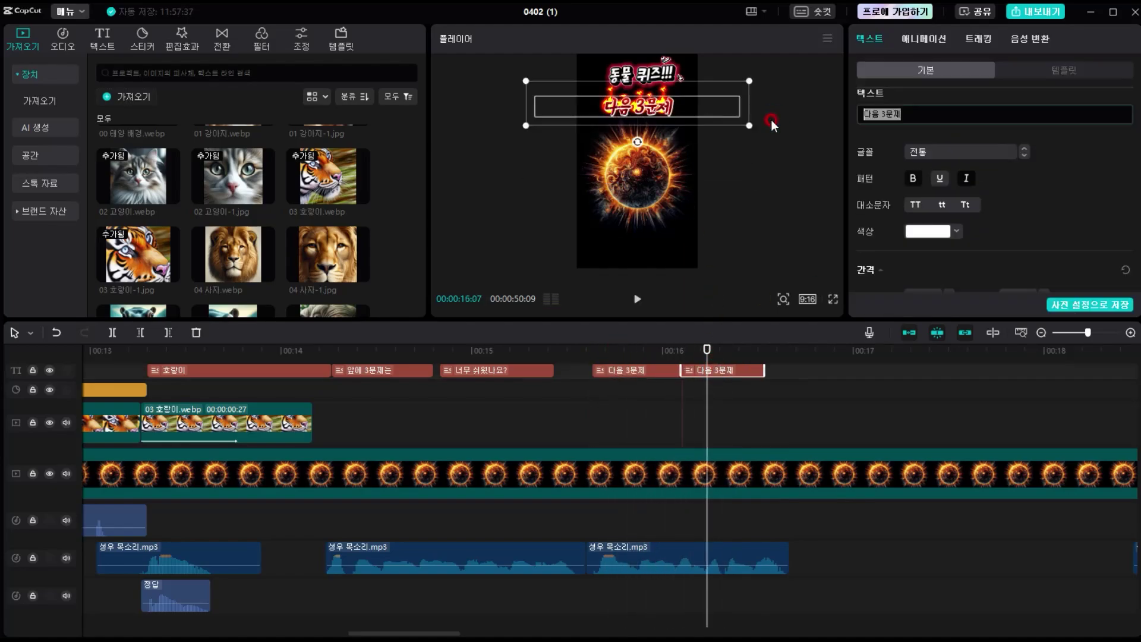
{"action": "type", "text": "시작합니다!!!"}
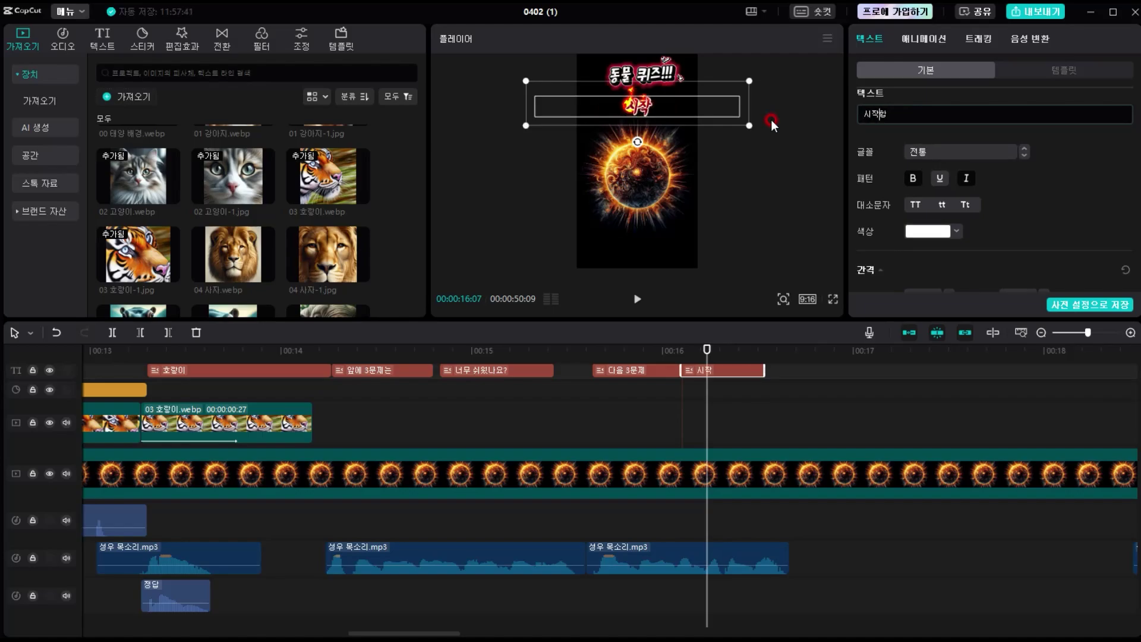
{"action": "left_click", "coordinate": [579, 350]}
{"action": "key", "text": "space"}
{"action": "key", "text": "space"}
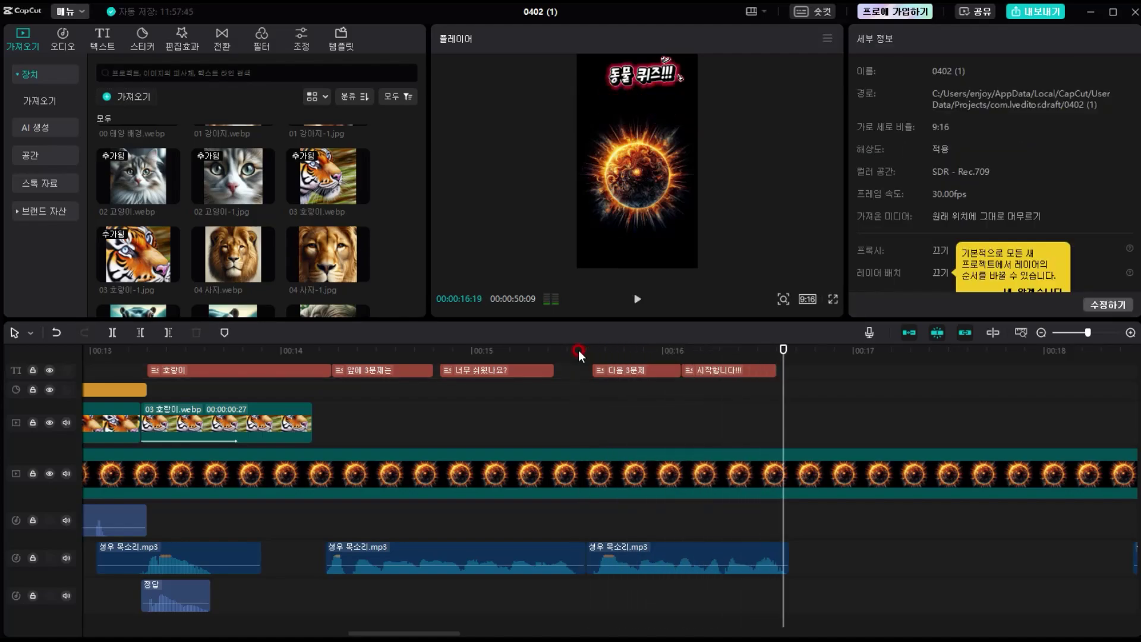
Copy the tiger question's answer caption, timer, both images, clock sound and 정답 sound effect to 00:00:16:20.
{"action": "scroll", "coordinate": [610, 453], "scroll_direction": "down", "scroll_amount": 5}
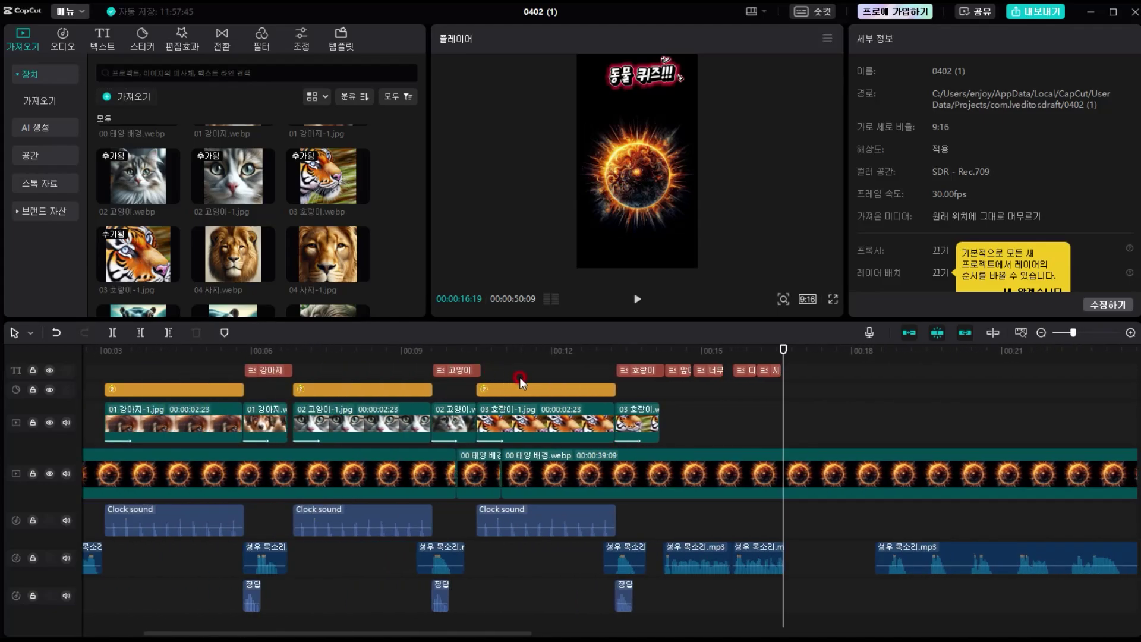
{"action": "left_click", "coordinate": [579, 374]}
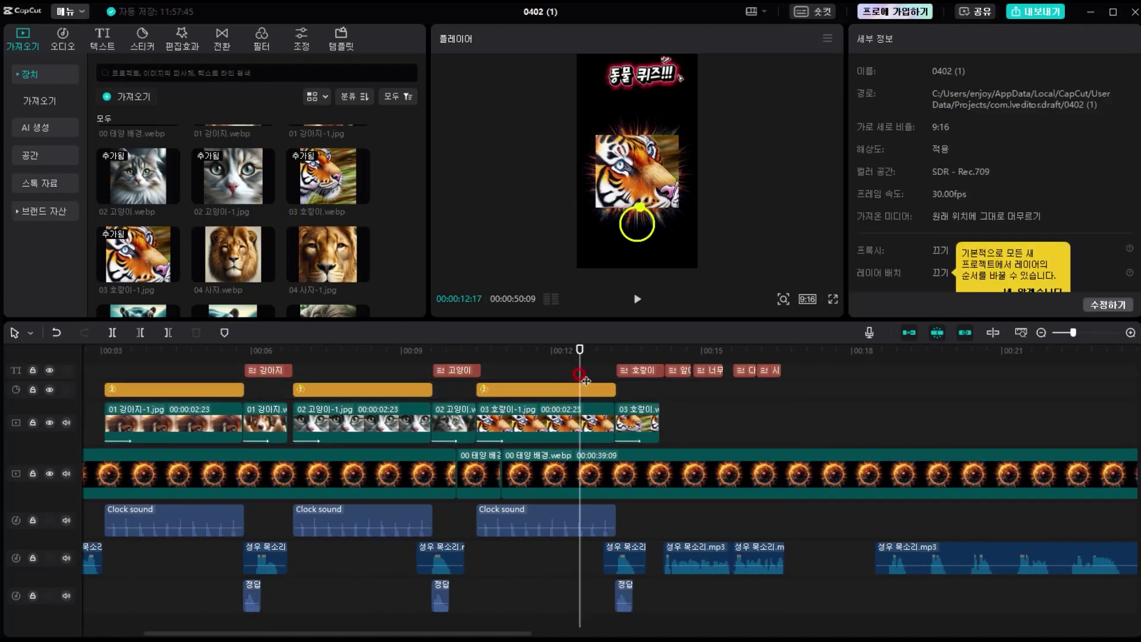
{"action": "left_click", "coordinate": [636, 371]}
{"action": "left_click", "coordinate": [533, 390]}
{"action": "left_click", "coordinate": [607, 426]}
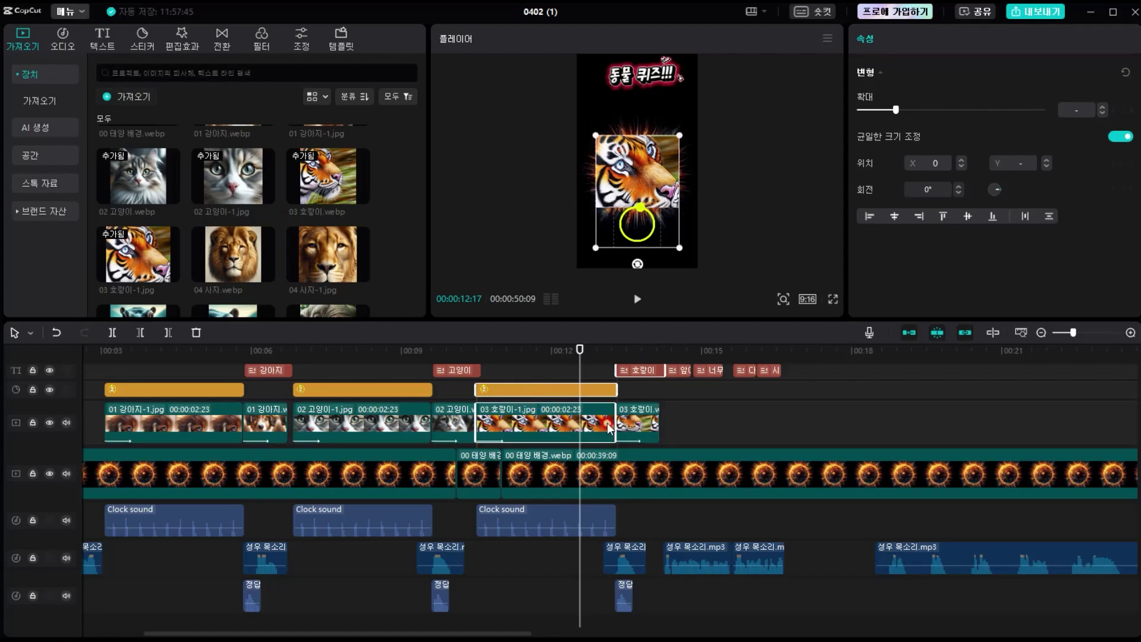
{"action": "left_click", "coordinate": [572, 520]}
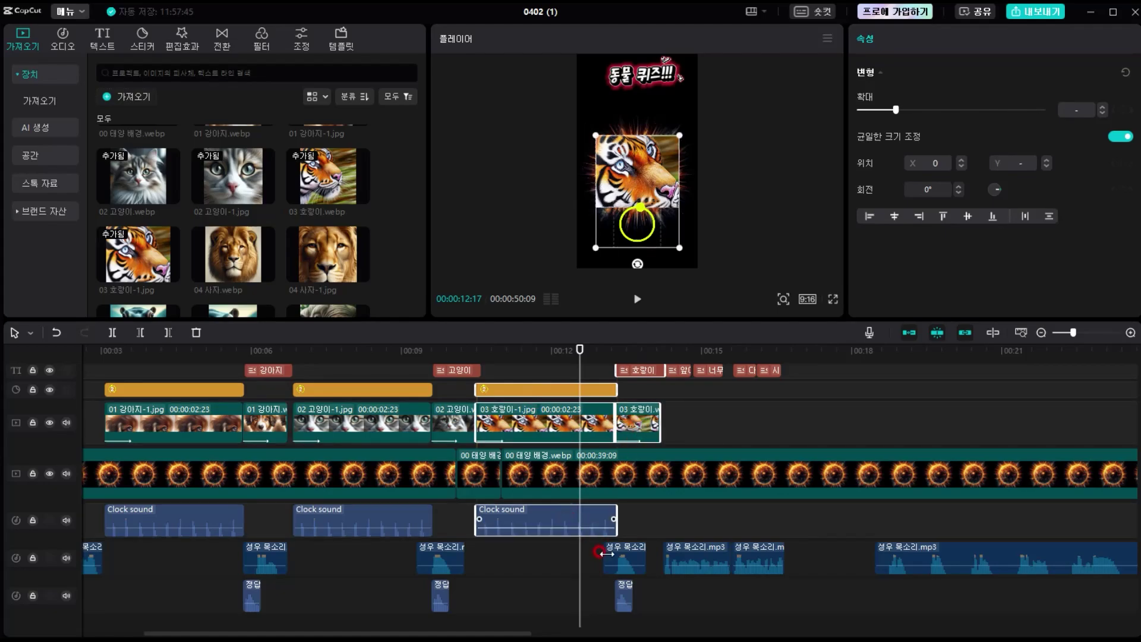
{"action": "left_click", "coordinate": [624, 597]}
{"action": "left_click", "coordinate": [624, 597]}
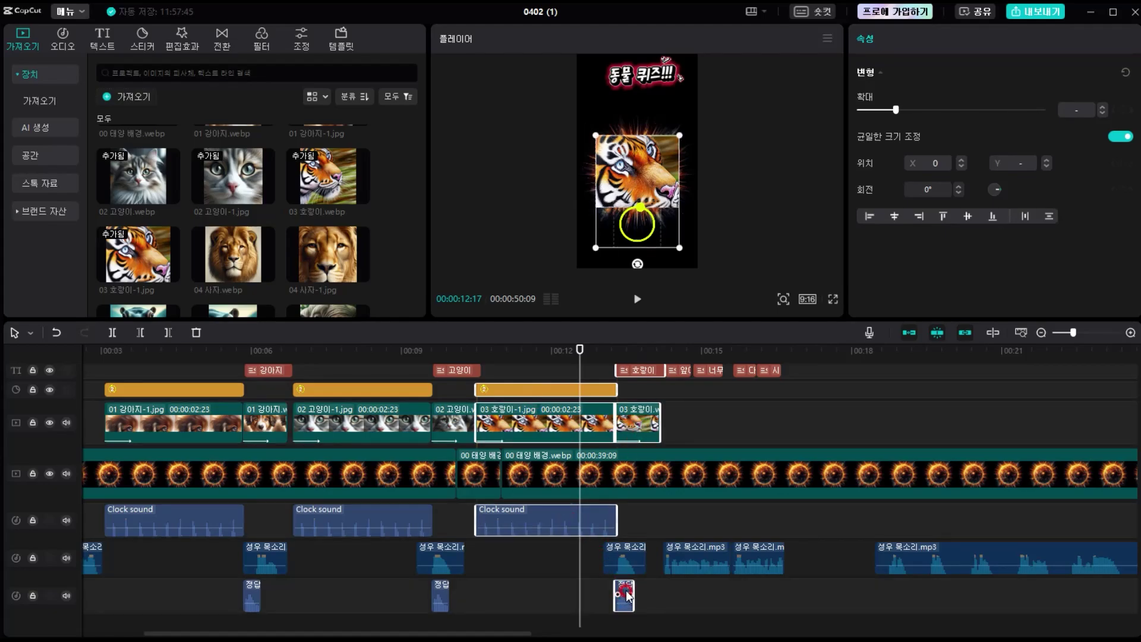
{"action": "left_click", "coordinate": [783, 395]}
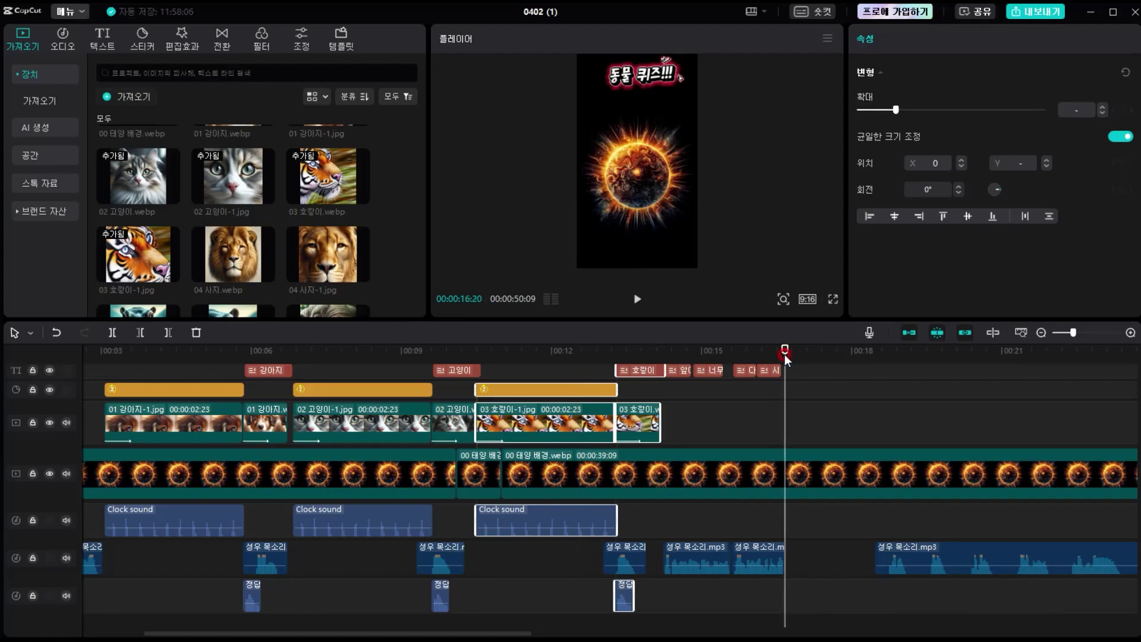
{"action": "key", "text": "ctrl+v"}
Shift the remaining narration later, split it at 00:00:21:13 and move its first piece to the start of the copied answer.
{"action": "left_click_drag", "start_coordinate": [951, 555], "coordinate": [1053, 555]}
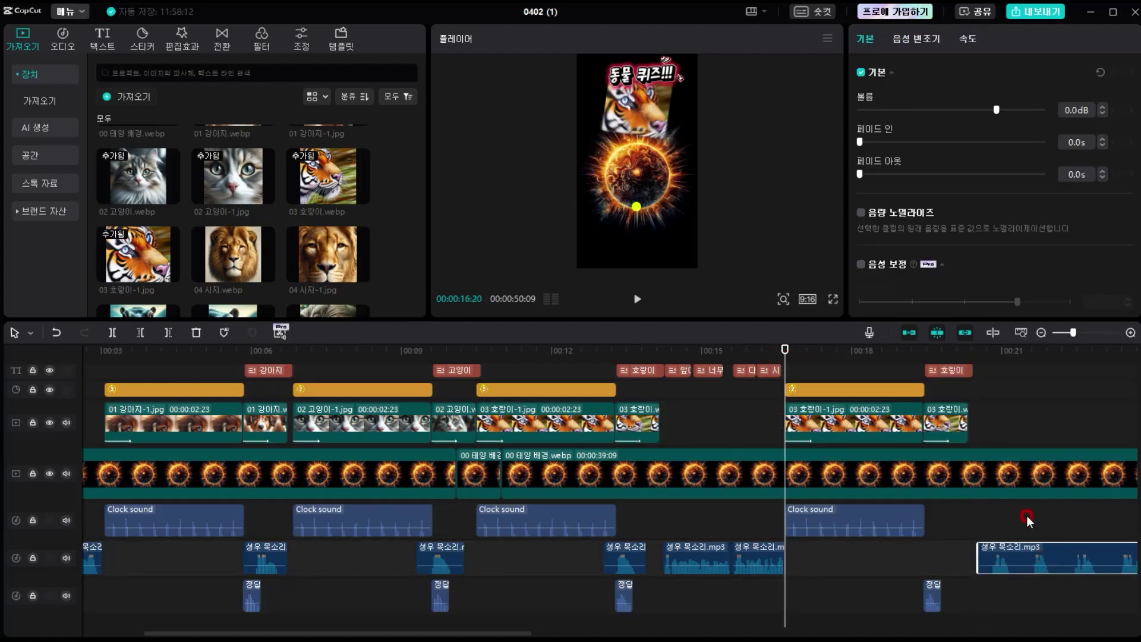
{"action": "left_click", "coordinate": [1022, 356]}
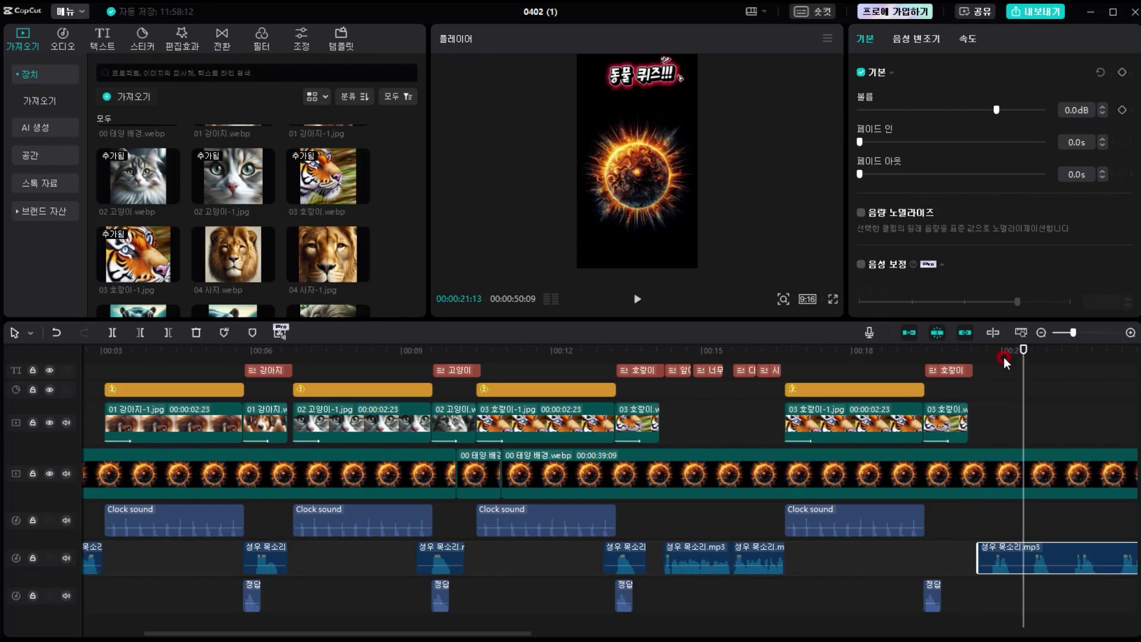
{"action": "left_click", "coordinate": [112, 337]}
{"action": "left_click_drag", "start_coordinate": [1003, 557], "coordinate": [924, 558]}
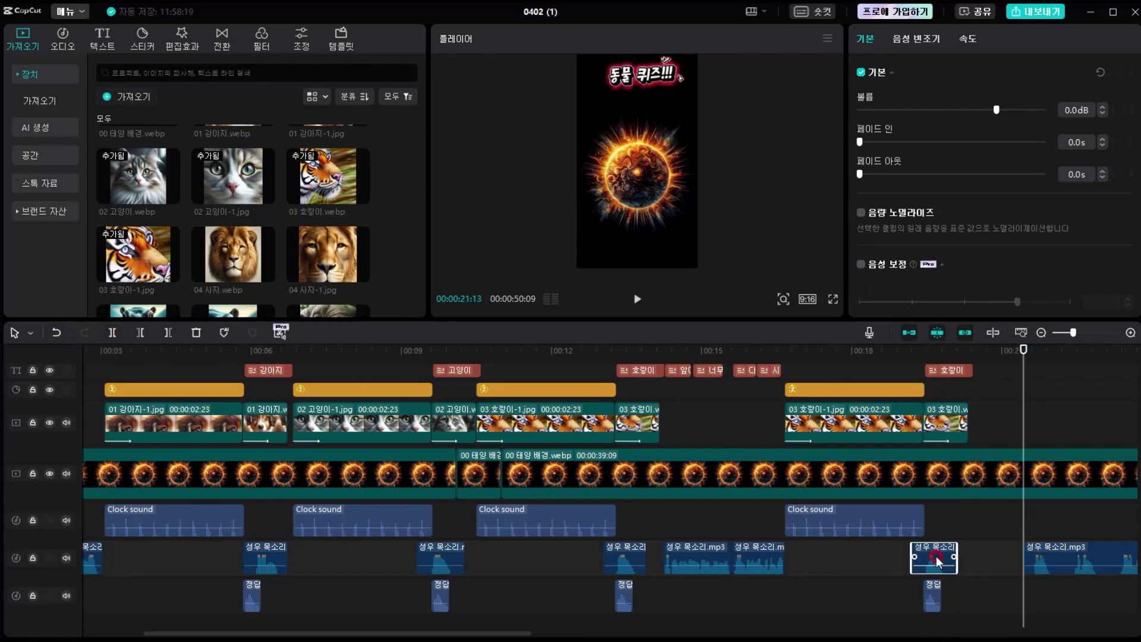
Replace the copied tiger close-up with 04 사자-1.jpg and the copied full tiger image with 04 사자.webp.
{"action": "left_click", "coordinate": [840, 422]}
{"action": "left_click", "coordinate": [816, 356]}
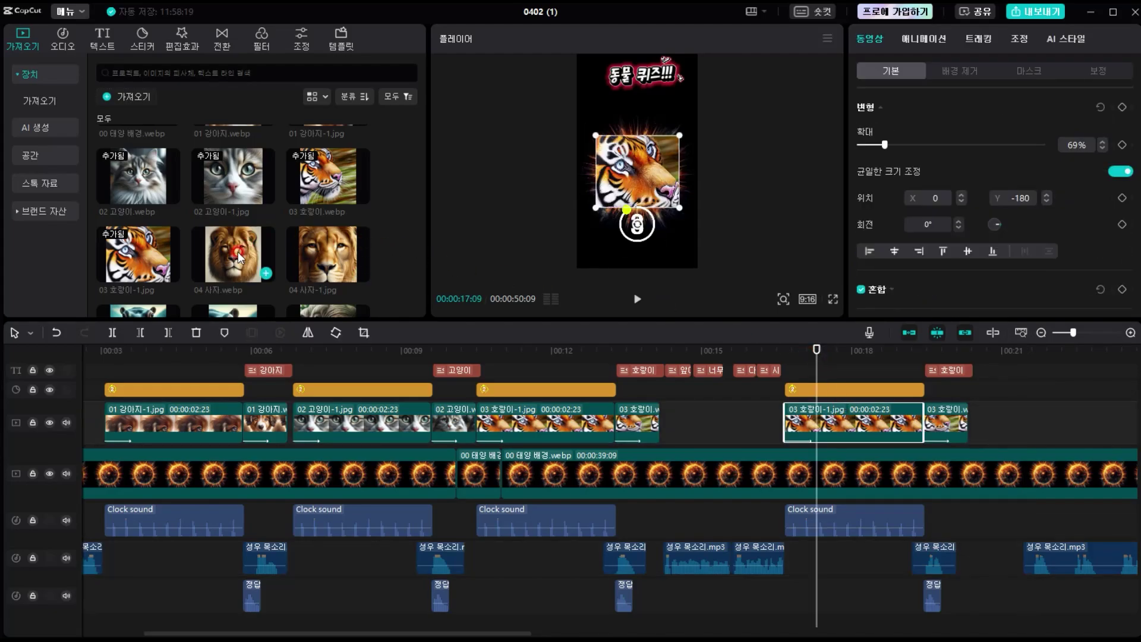
{"action": "left_click_drag", "start_coordinate": [328, 256], "coordinate": [801, 426]}
{"action": "left_click", "coordinate": [621, 467]}
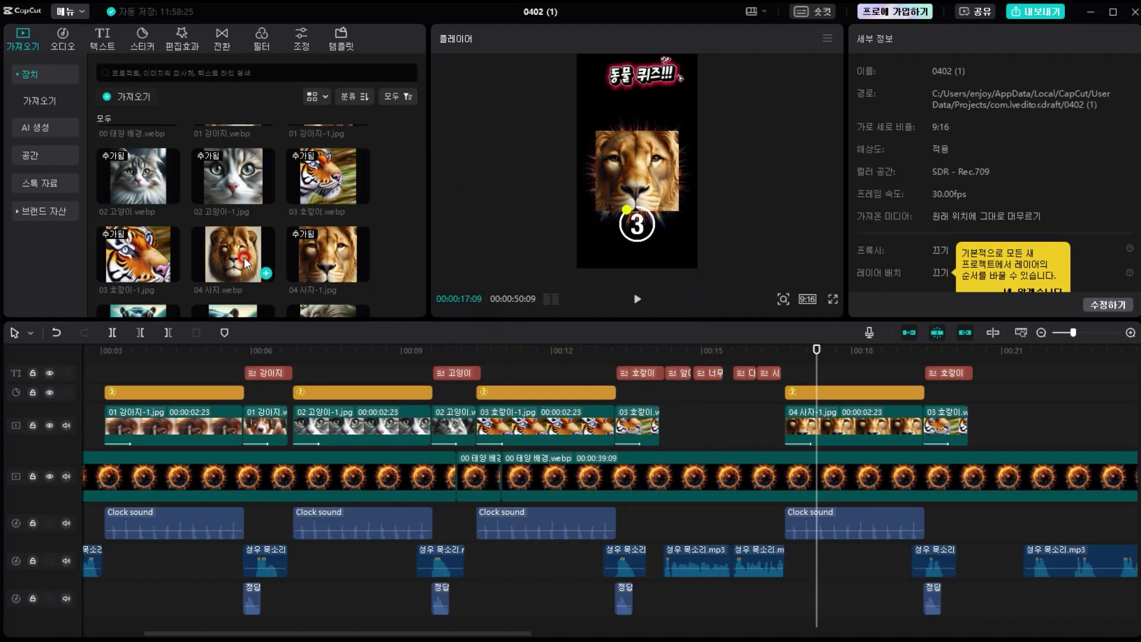
{"action": "left_click_drag", "start_coordinate": [245, 262], "coordinate": [950, 424]}
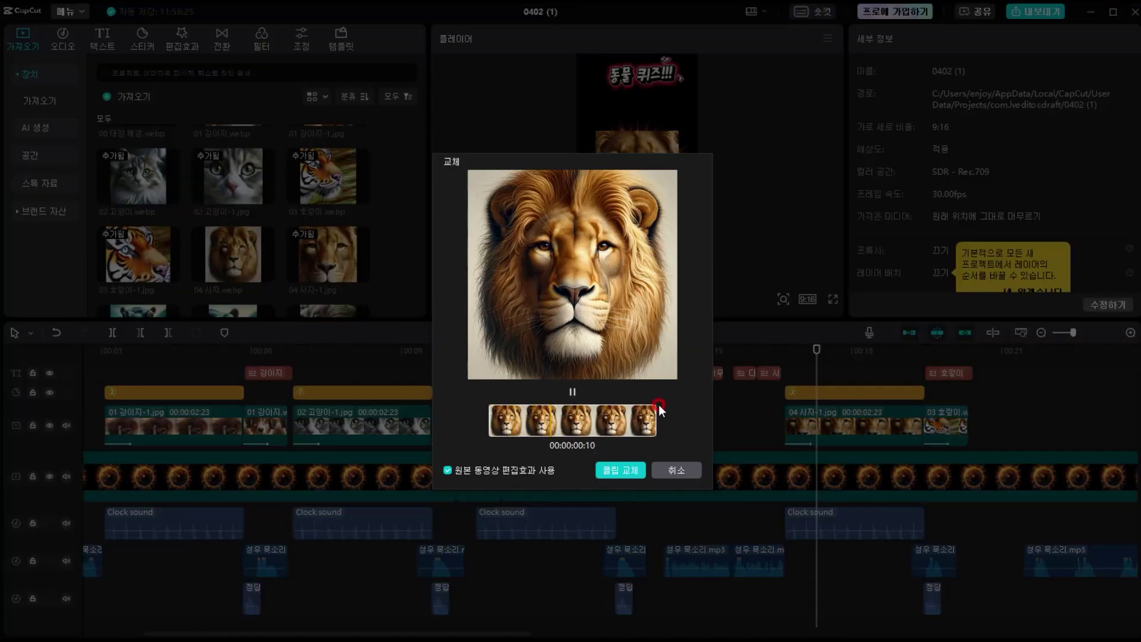
{"action": "left_click", "coordinate": [622, 469]}
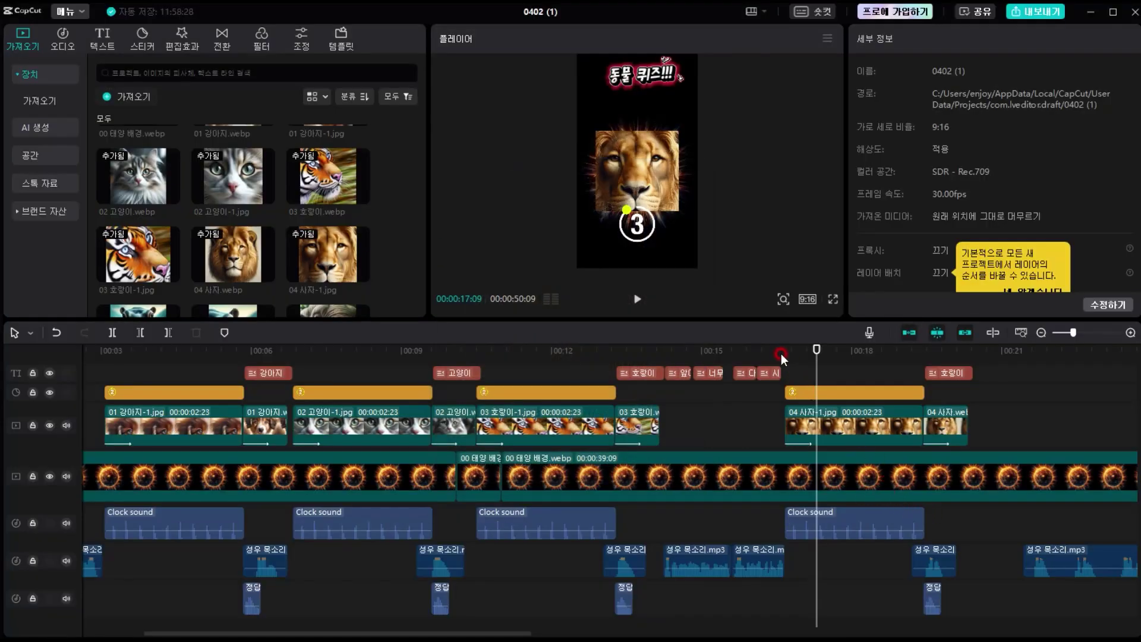
Set the copied answer caption over the full lion image to 사자 and briefly play it back.
{"action": "left_click", "coordinate": [948, 372]}
{"action": "left_click", "coordinate": [952, 351]}
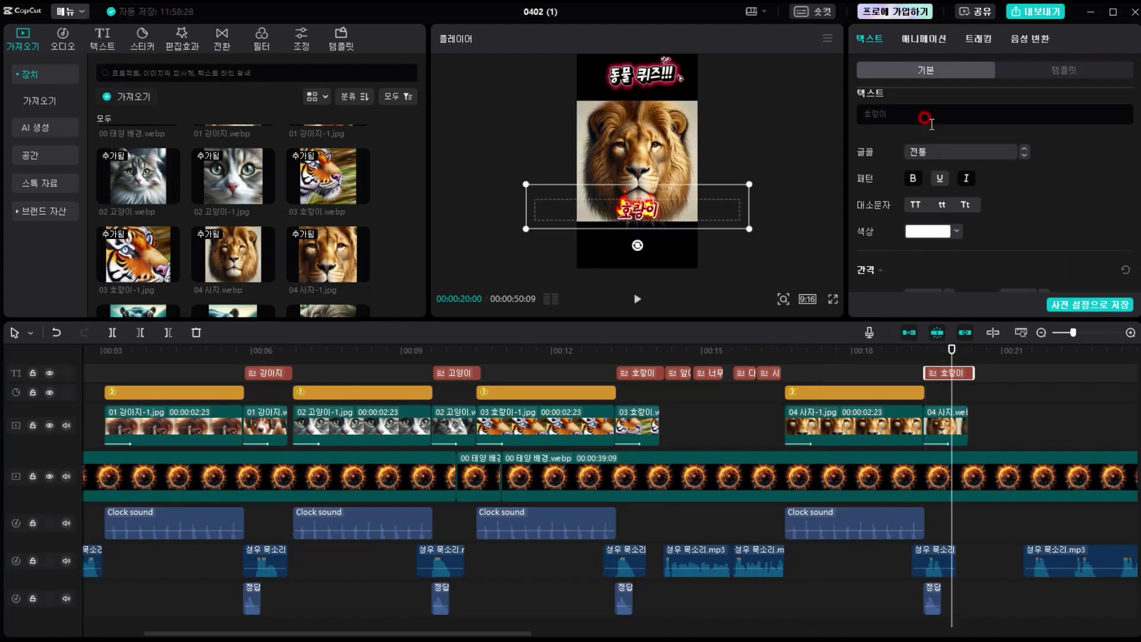
{"action": "type", "text": "사자"}
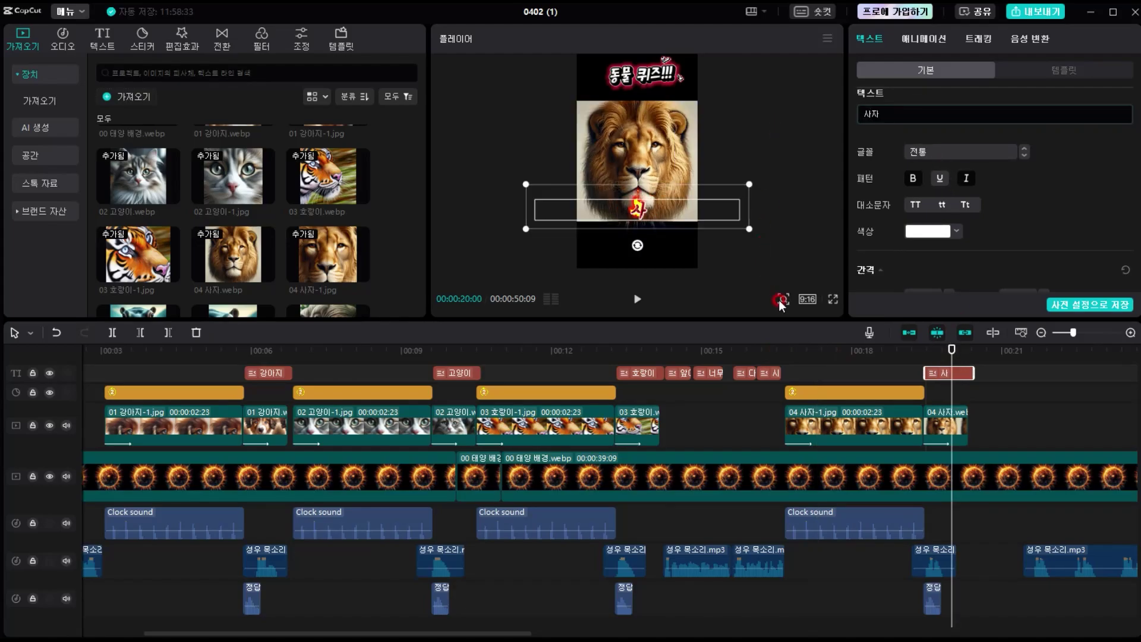
{"action": "left_click", "coordinate": [775, 352]}
{"action": "key", "text": "space"}
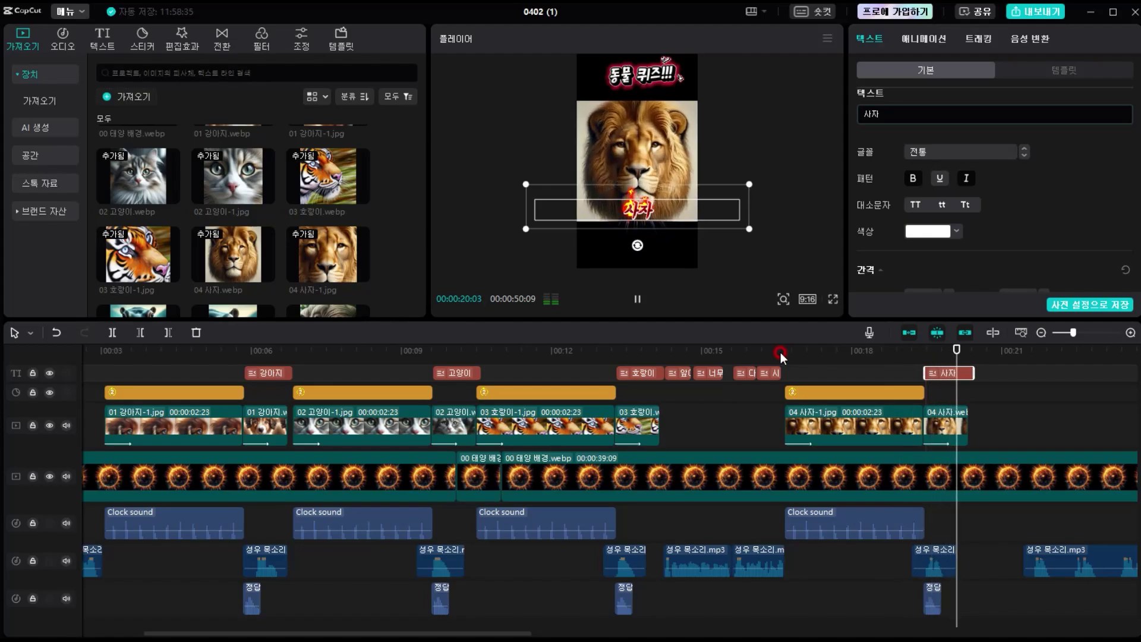
{"action": "key", "text": "space"}
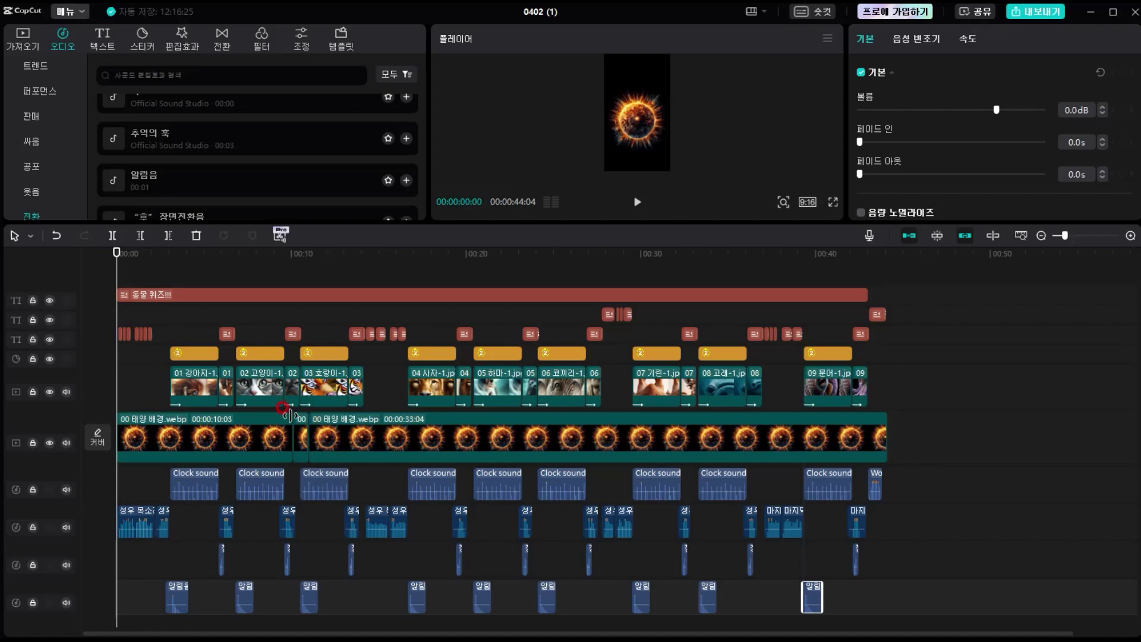
Play the quiz from the beginning into the lion question, then replay the mid-quiz narration captions from 00:00:14:02.
{"action": "key", "text": "space"}
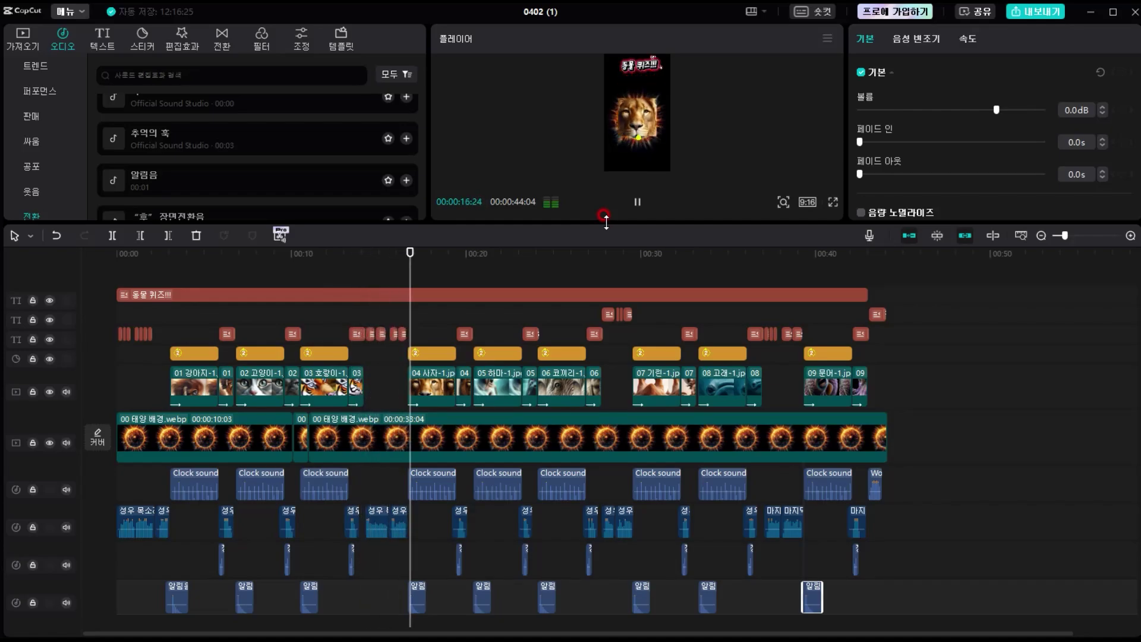
{"action": "key", "text": "space"}
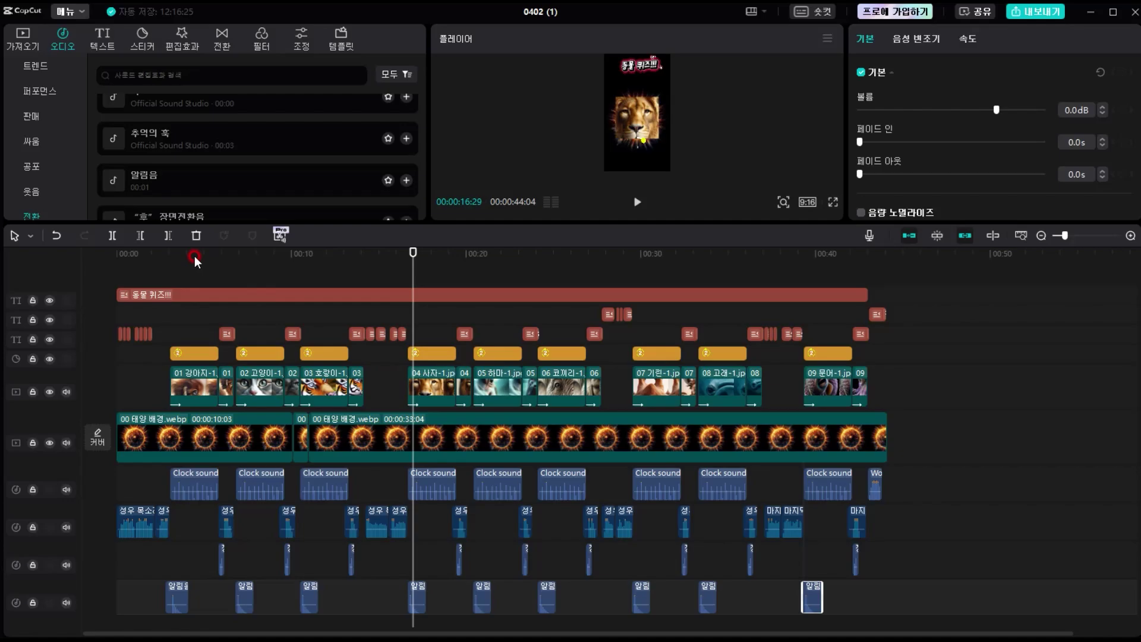
{"action": "left_click_drag", "start_coordinate": [178, 257], "coordinate": [363, 268]}
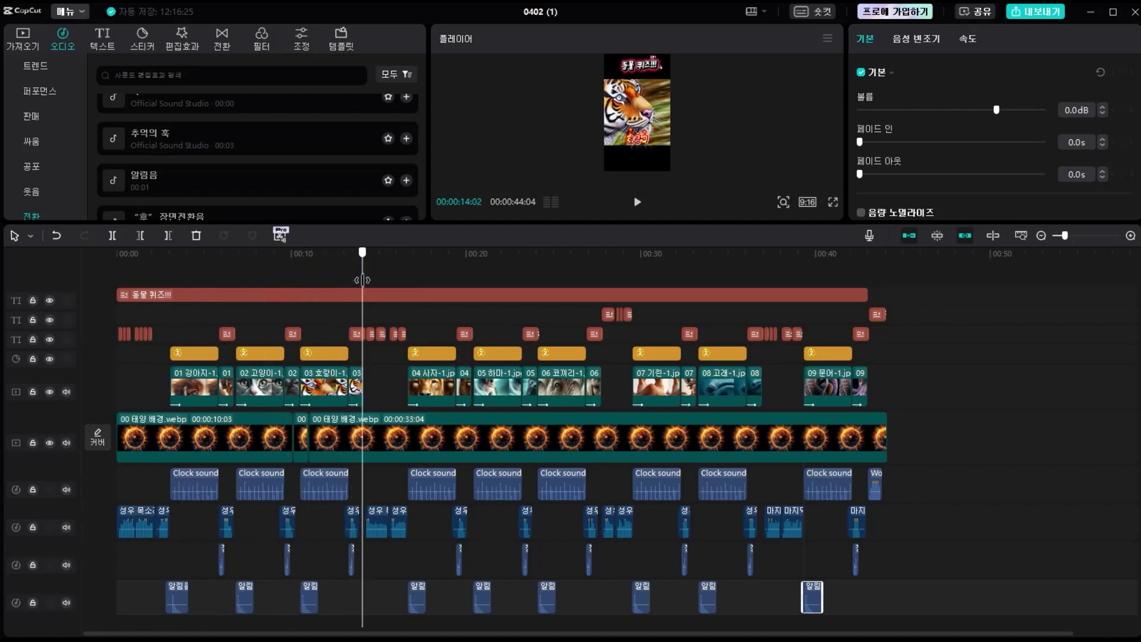
{"action": "key", "text": "space"}
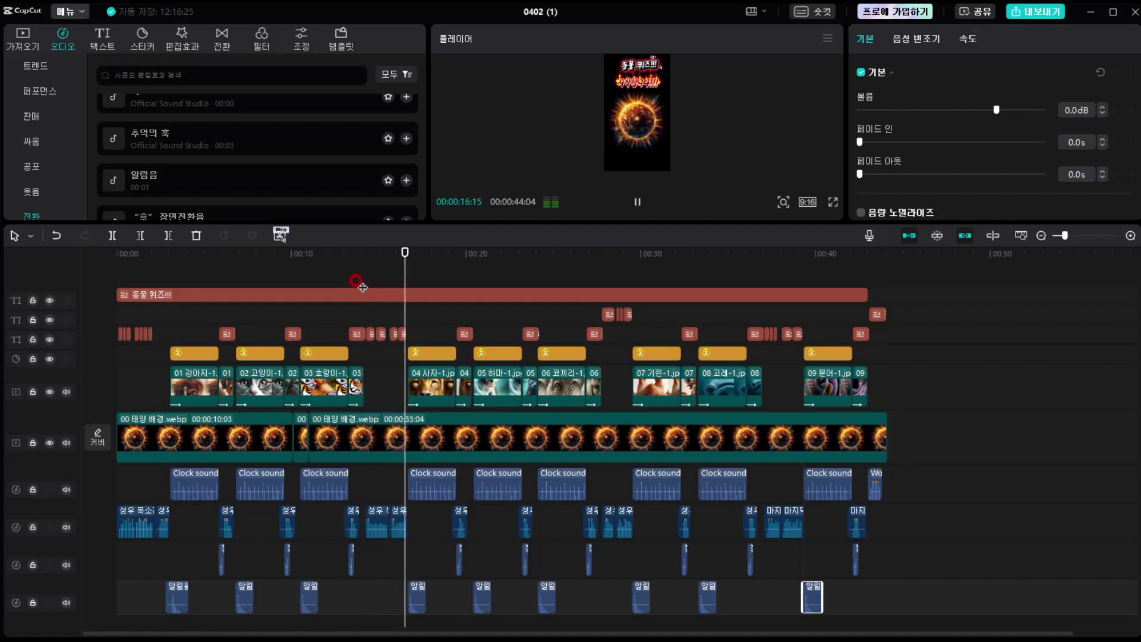
{"action": "key", "text": "space"}
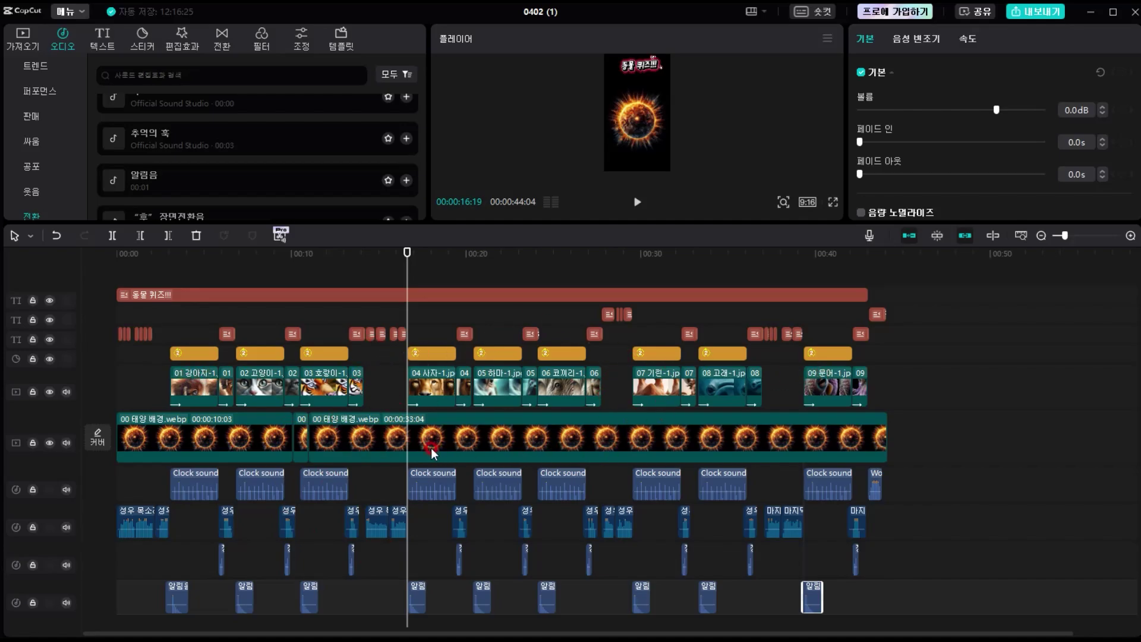
Play the narration captions leading into the octopus question from 00:00:35:25, then continue through to the closing caption.
{"action": "left_click_drag", "start_coordinate": [364, 256], "coordinate": [383, 260]}
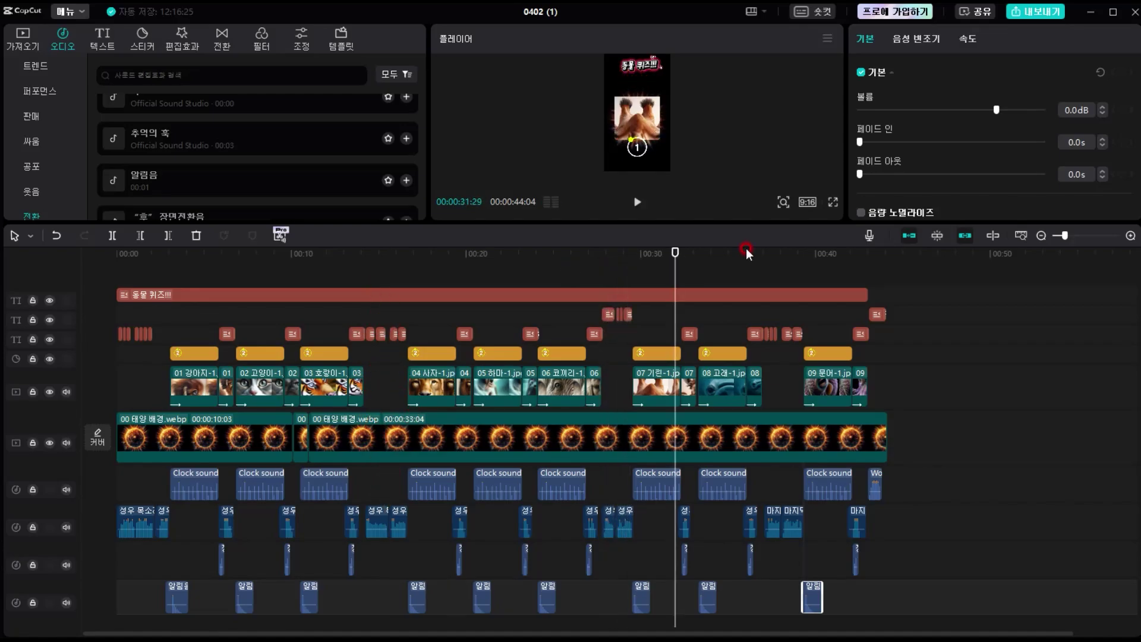
{"action": "left_click_drag", "start_coordinate": [746, 252], "coordinate": [742, 252]}
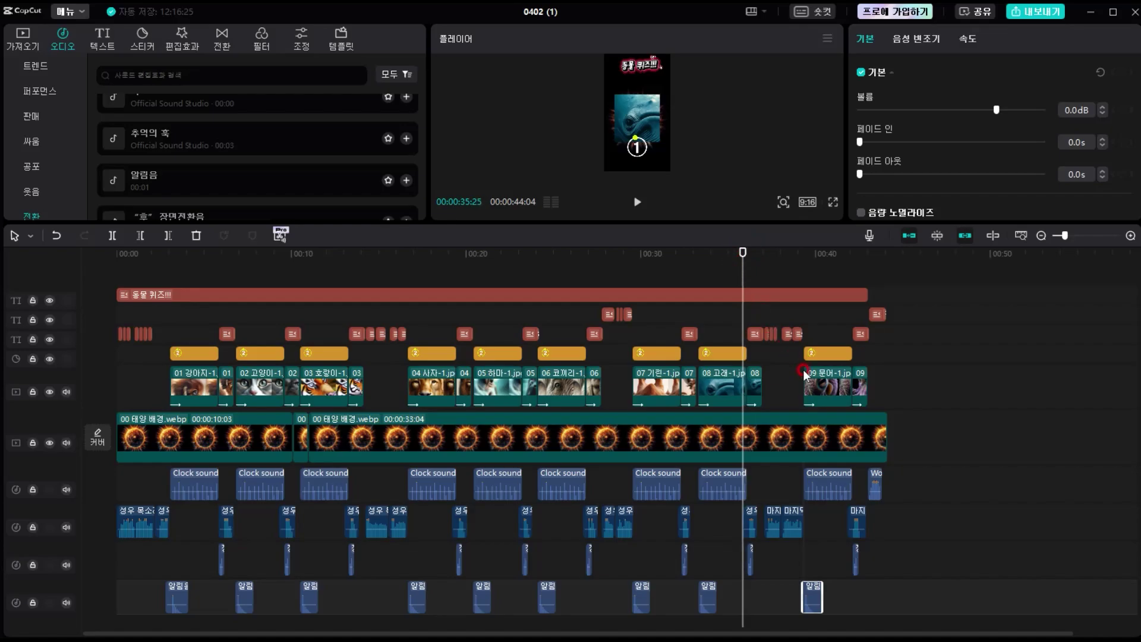
{"action": "key", "text": "space"}
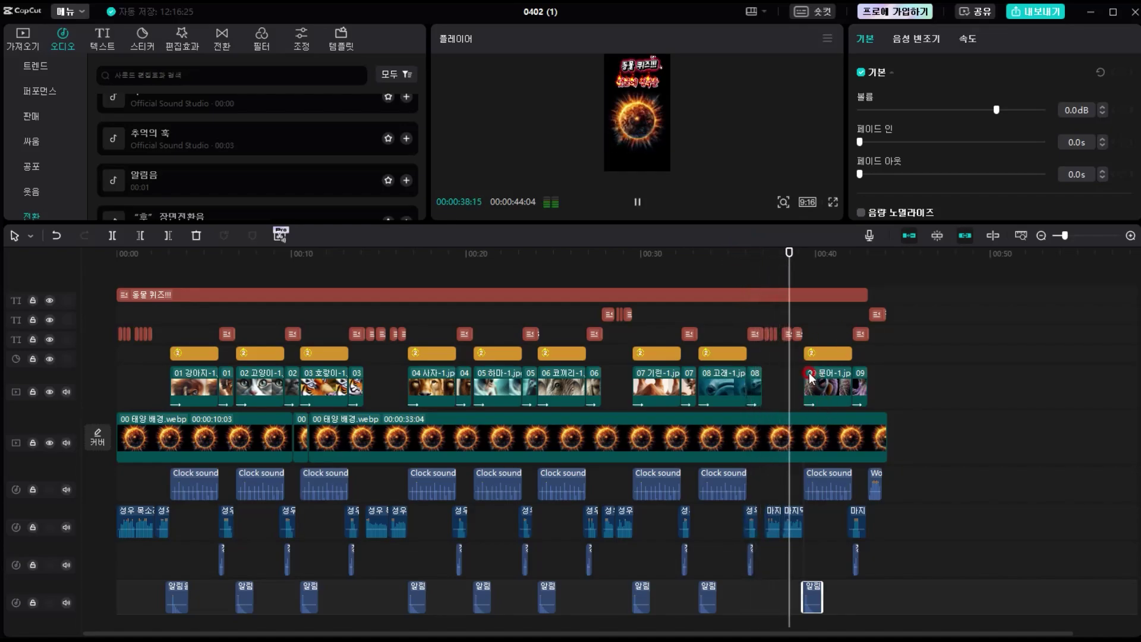
{"action": "left_click", "coordinate": [656, 140]}
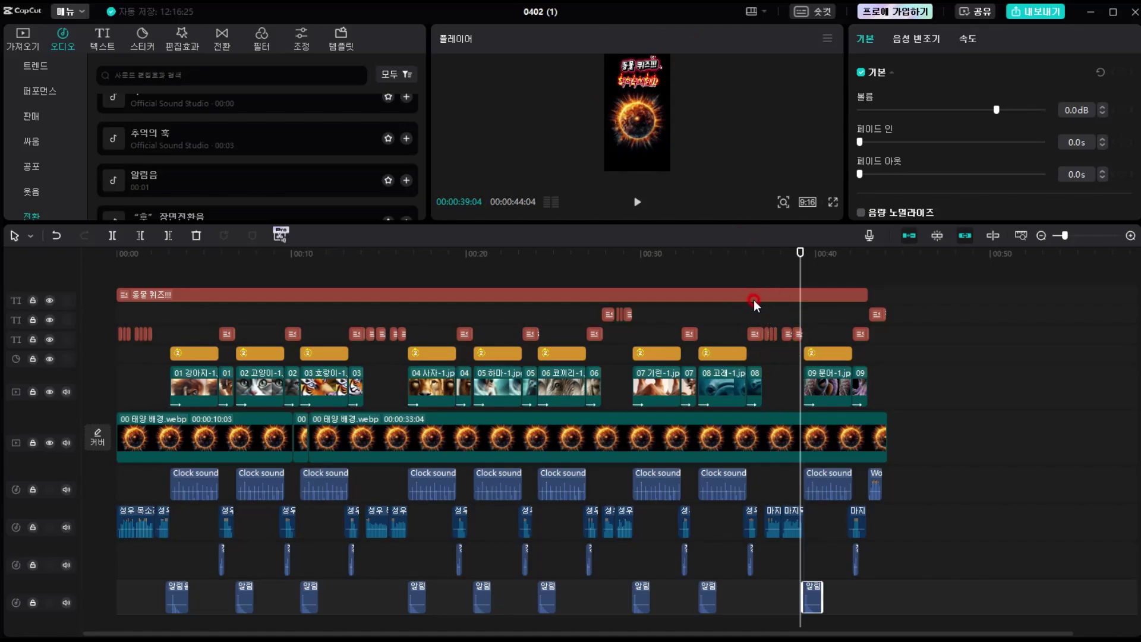
{"action": "key", "text": "space"}
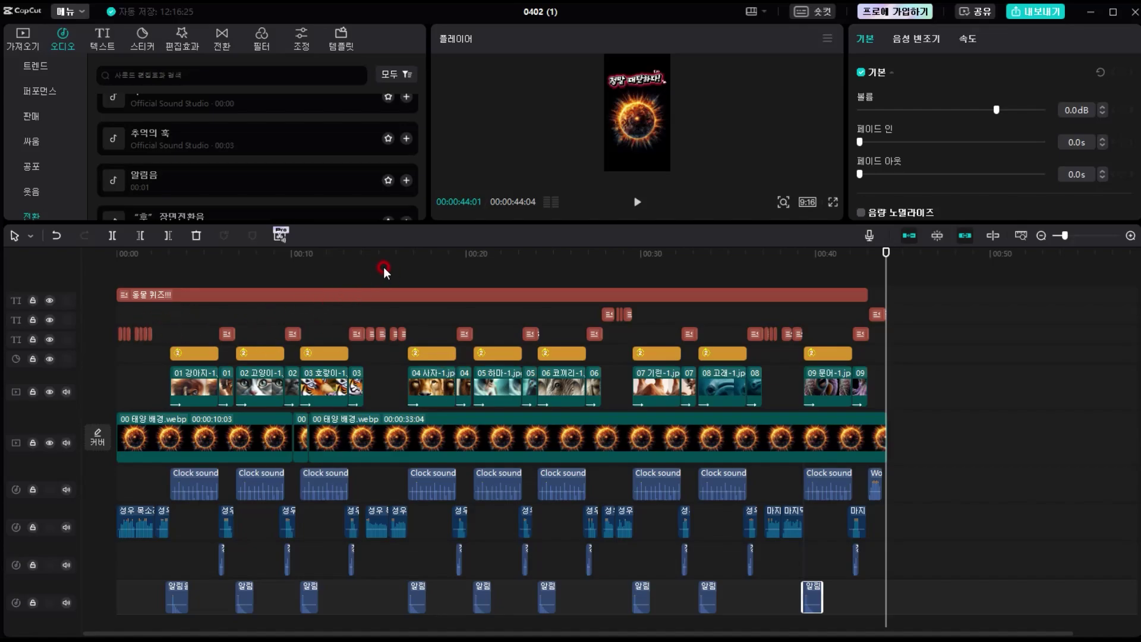
Open the text of the 동물 퀴즈!!! title for editing at 00:00:02:18.
{"action": "left_click", "coordinate": [162, 257]}
{"action": "left_click", "coordinate": [171, 294]}
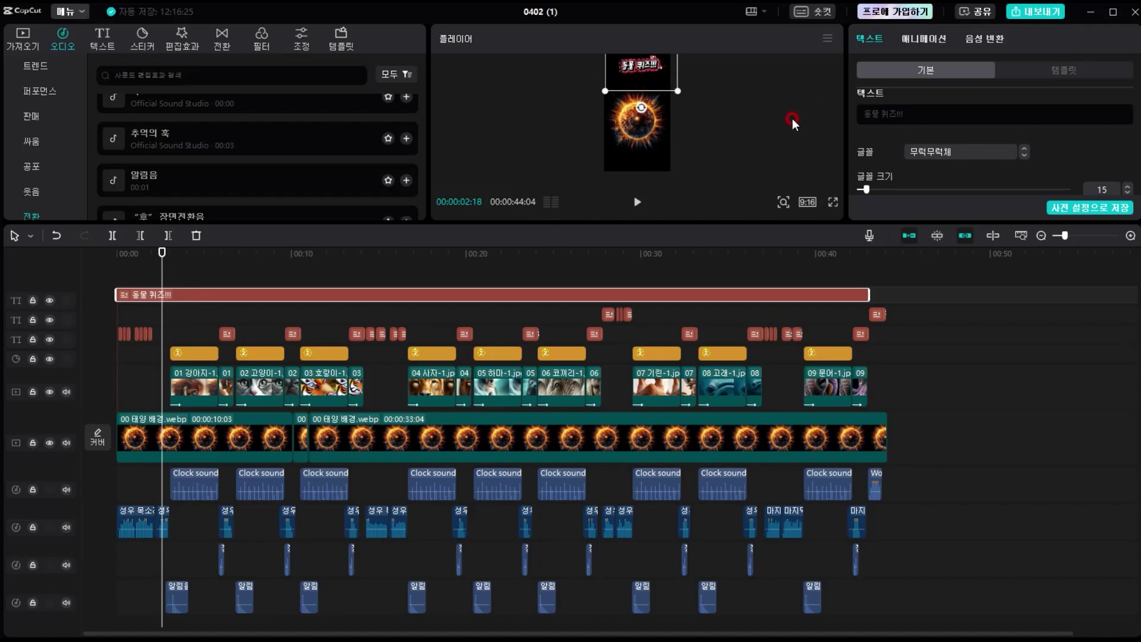
{"action": "double_click", "coordinate": [871, 113]}
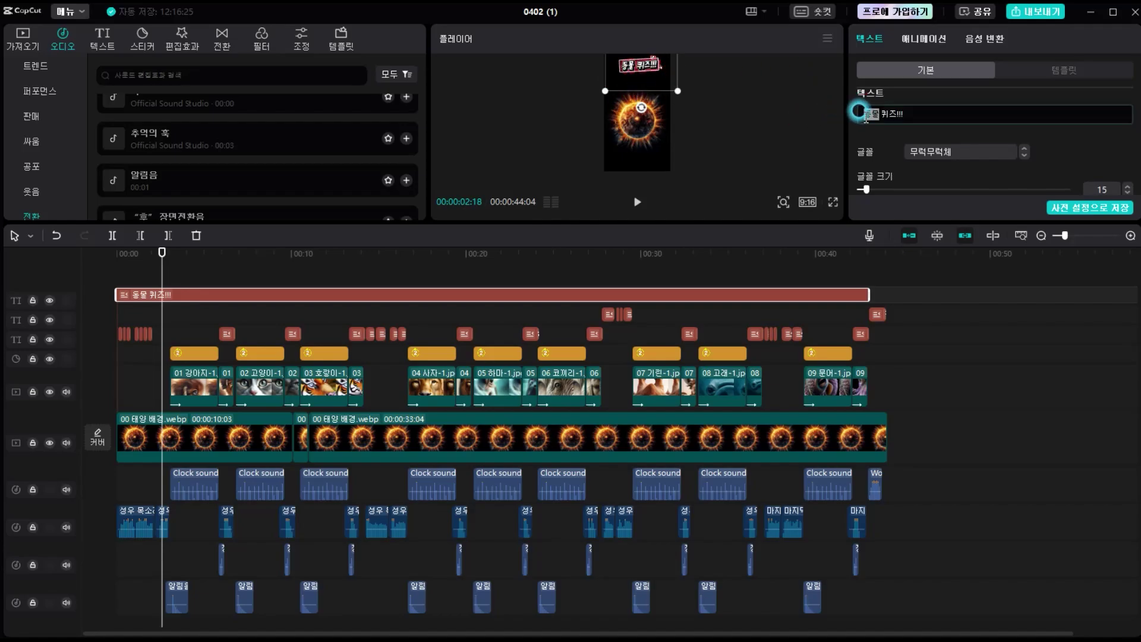
{"action": "left_click", "coordinate": [631, 90]}
Enlarge the preview area and open the text settings of the 있나요? caption at 00:00:01:28.
{"action": "left_click_drag", "start_coordinate": [131, 257], "coordinate": [118, 264]}
{"action": "left_click_drag", "start_coordinate": [619, 224], "coordinate": [619, 445]}
{"action": "mouse_move", "coordinate": [128, 460]}
{"action": "left_mouse_down"}
{"action": "mouse_move", "coordinate": [110, 459]}
{"action": "mouse_move", "coordinate": [151, 472]}
{"action": "left_mouse_up"}
{"action": "left_click", "coordinate": [153, 547]}
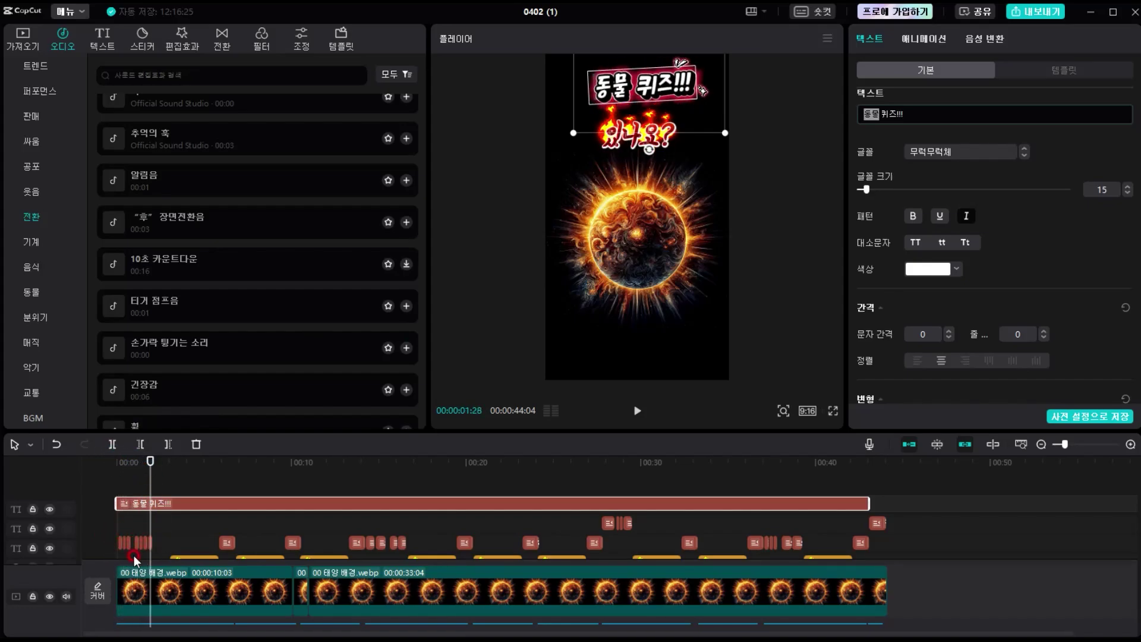
{"action": "scroll", "coordinate": [134, 558], "scroll_direction": "down", "scroll_amount": 1}
{"action": "left_click", "coordinate": [933, 100]}
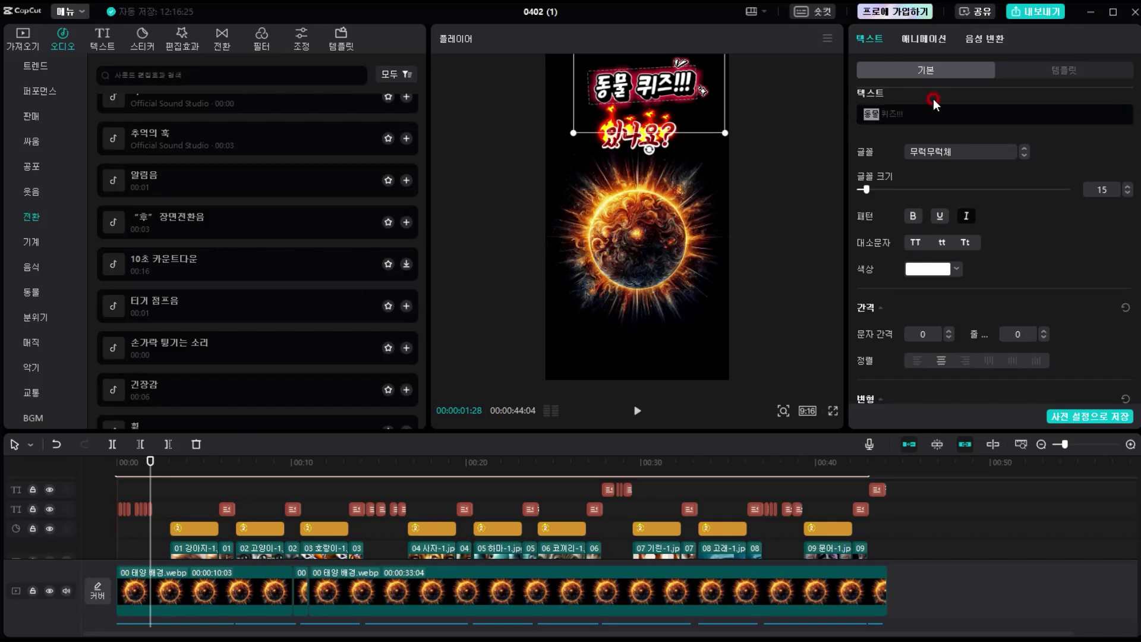
{"action": "left_click", "coordinate": [460, 246]}
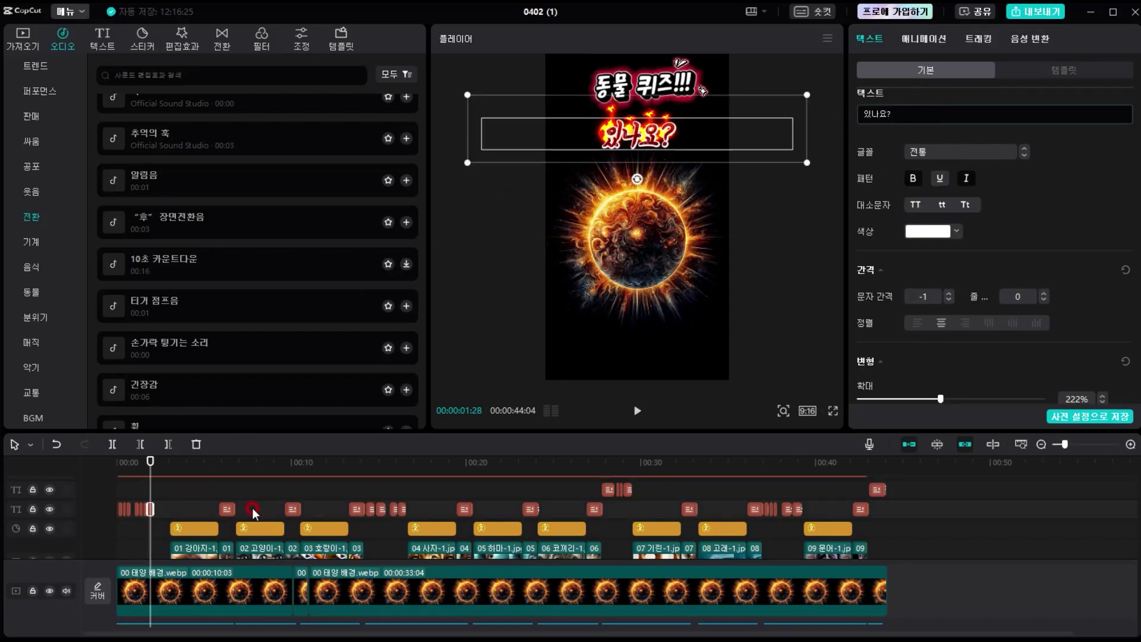
{"action": "scroll", "coordinate": [252, 511], "scroll_direction": "down", "scroll_amount": 2}
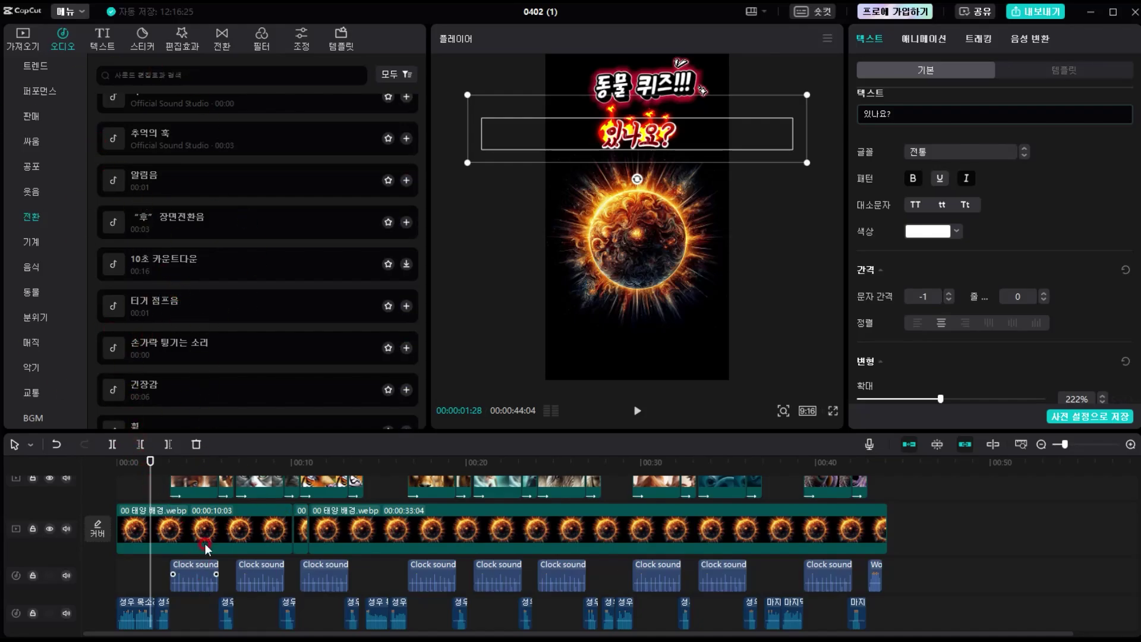
{"action": "scroll", "coordinate": [273, 529], "scroll_direction": "down", "scroll_amount": 1}
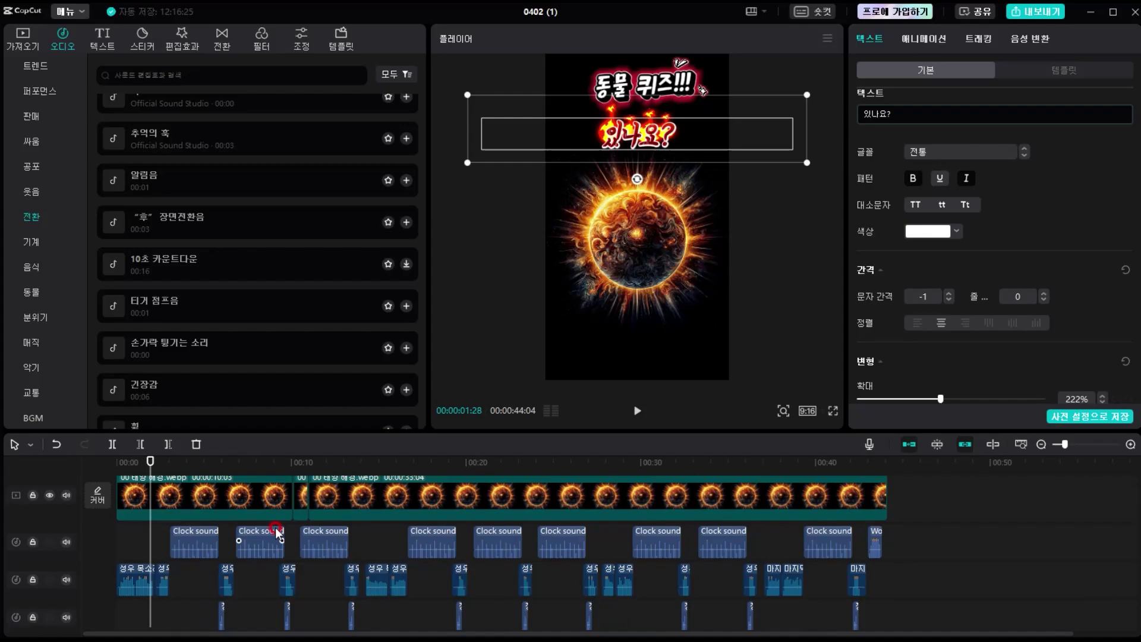
{"action": "scroll", "coordinate": [172, 573], "scroll_direction": "down", "scroll_amount": 1}
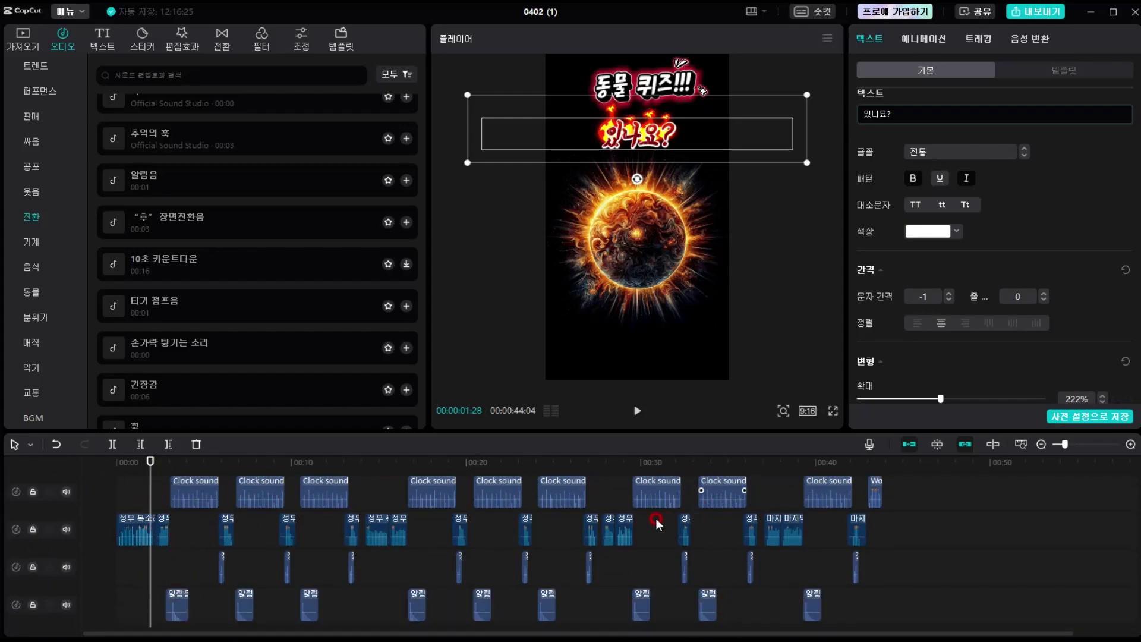
{"action": "scroll", "coordinate": [142, 541], "scroll_direction": "up", "scroll_amount": 3}
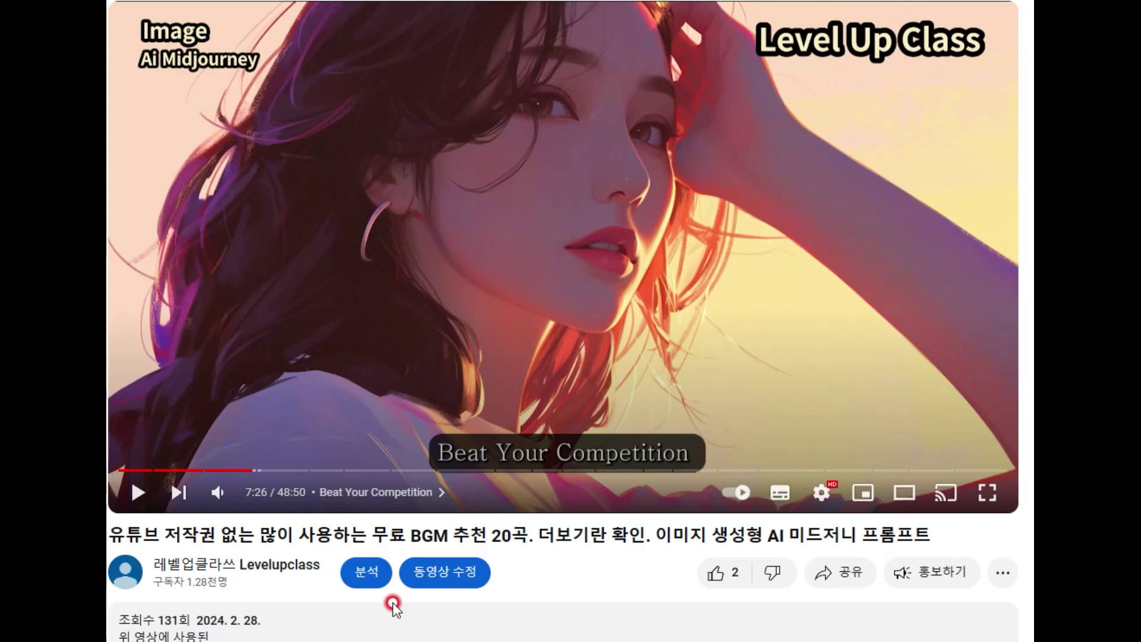
Switch to the YouTube video of free BGM recommendations and play Beat Your Competition from the 04:45 mark in its description.
{"action": "left_click", "coordinate": [393, 606]}
{"action": "scroll", "coordinate": [391, 605], "scroll_direction": "down", "scroll_amount": 8}
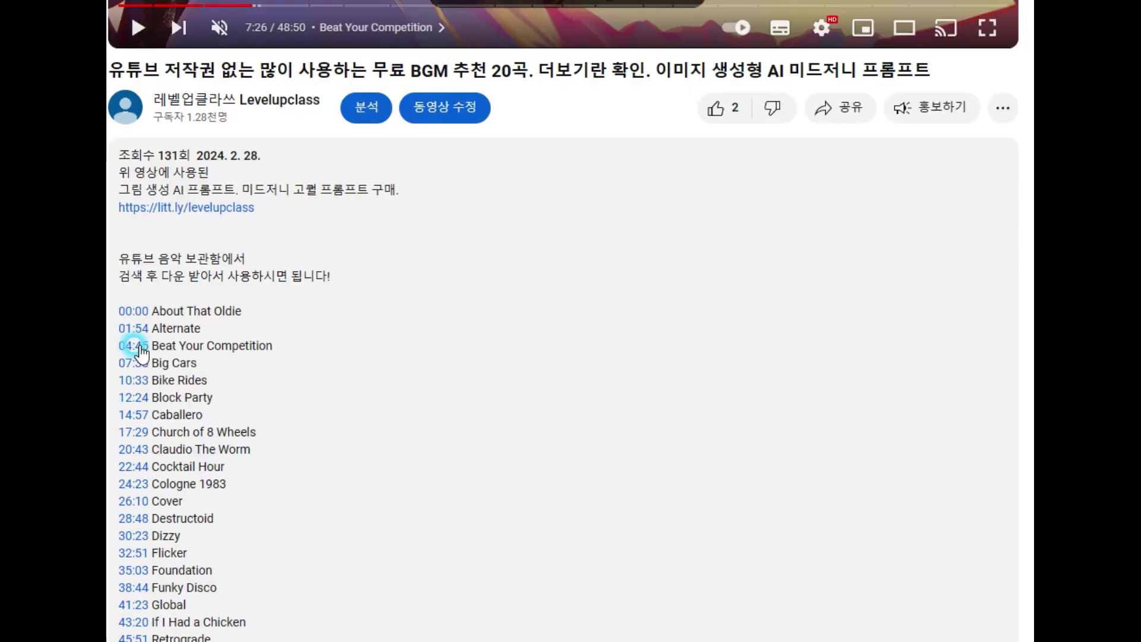
{"action": "left_click", "coordinate": [134, 347]}
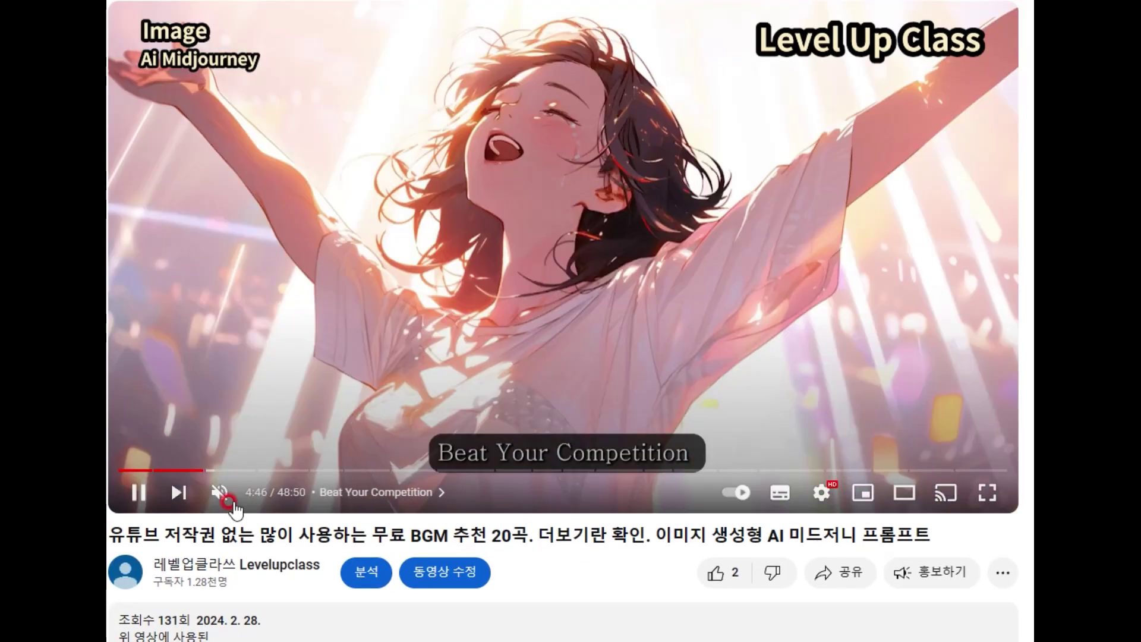
Copy the track title Beat Your Competition from the track list in the video description.
{"action": "scroll", "coordinate": [178, 499], "scroll_direction": "down", "scroll_amount": 8}
{"action": "scroll", "coordinate": [137, 356], "scroll_direction": "down", "scroll_amount": 4}
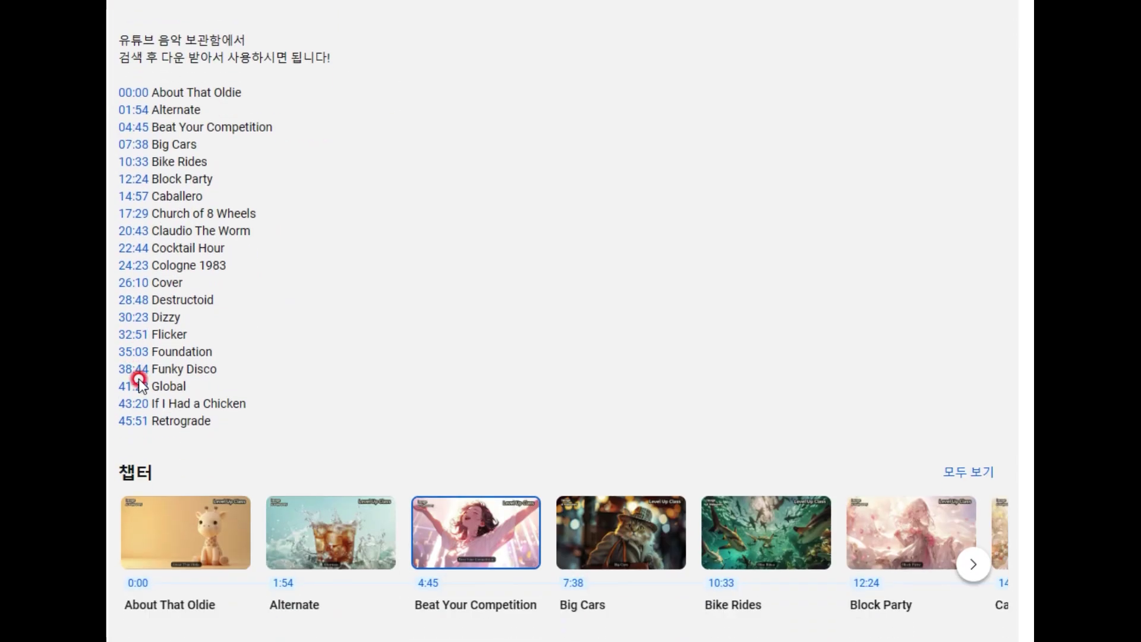
{"action": "scroll", "coordinate": [119, 371], "scroll_direction": "up", "scroll_amount": 2}
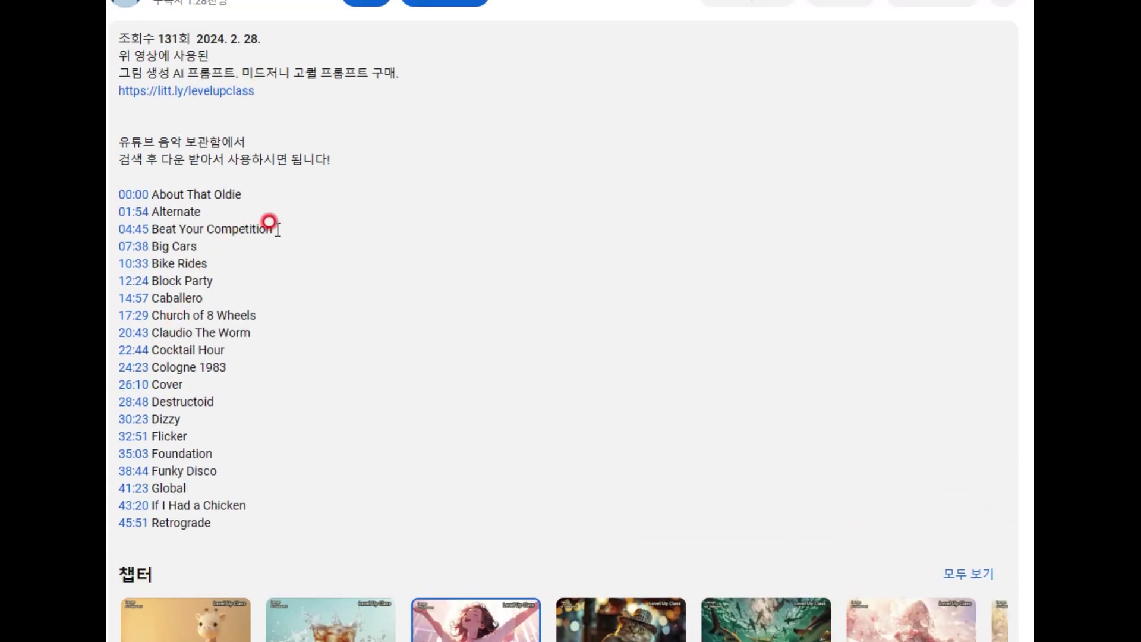
{"action": "left_click_drag", "start_coordinate": [277, 231], "coordinate": [152, 229]}
{"action": "key", "text": "ctrl+c"}
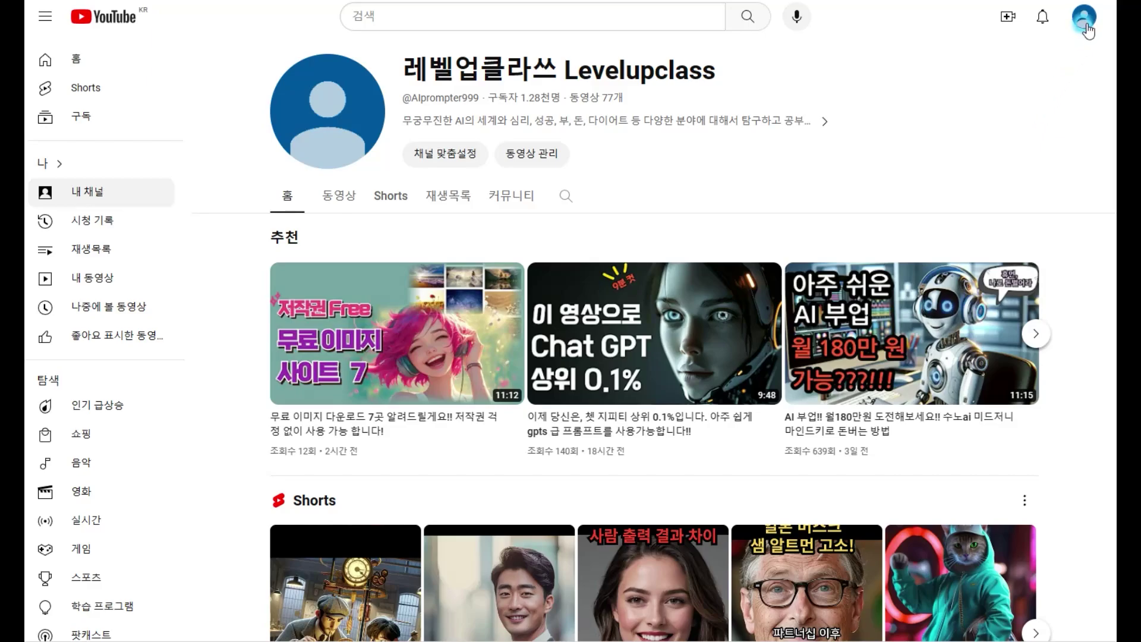
Open the audio library (오디오 보관함) in YouTube Studio from the channel account.
{"action": "left_click", "coordinate": [1073, 30]}
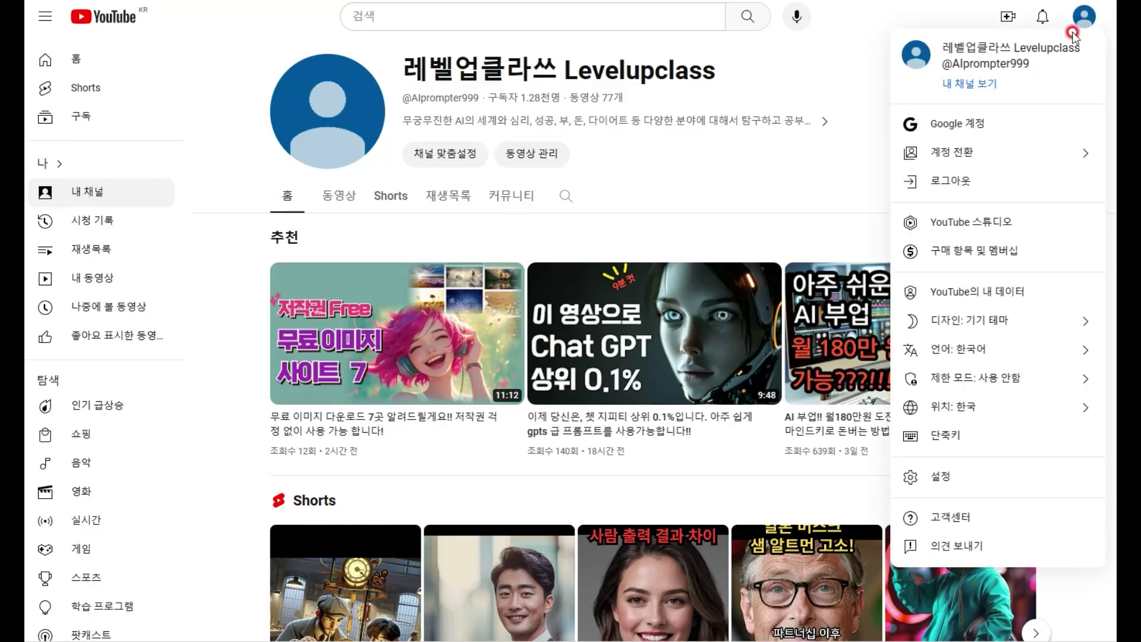
{"action": "left_click", "coordinate": [965, 224]}
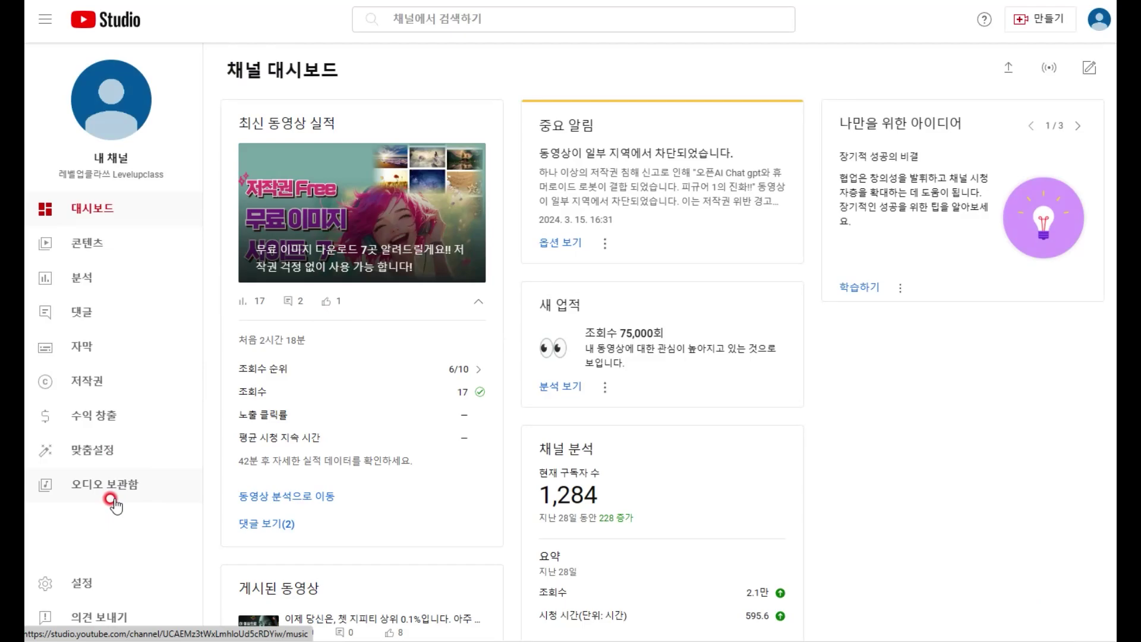
{"action": "left_click", "coordinate": [111, 499]}
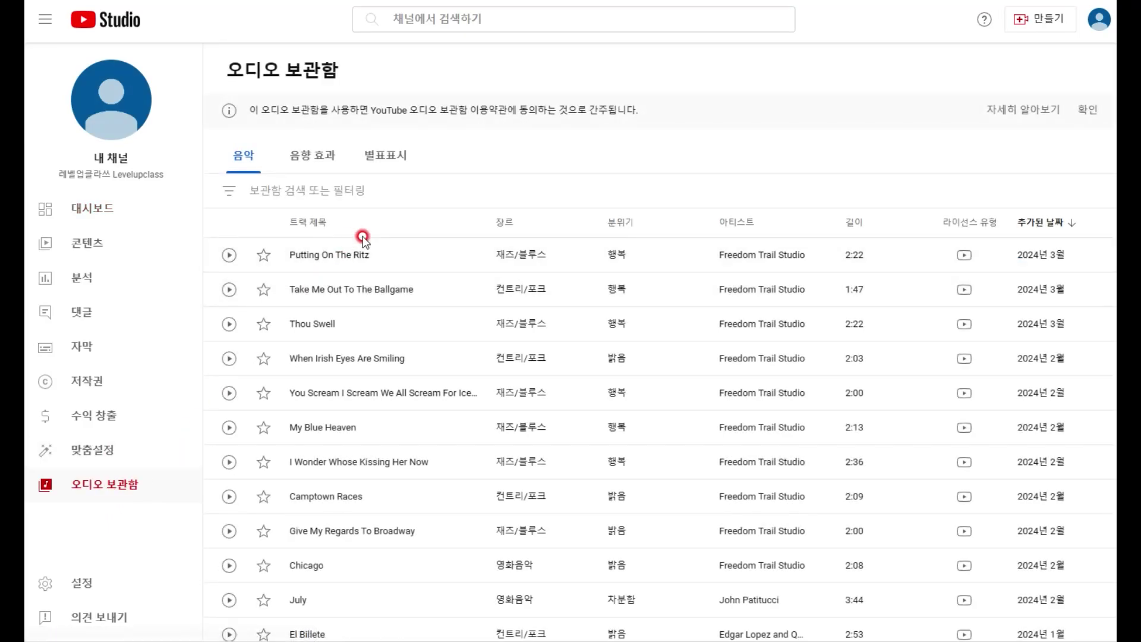
Search the audio library's music for the copied track title Beat Your Competition.
{"action": "left_click", "coordinate": [298, 189]}
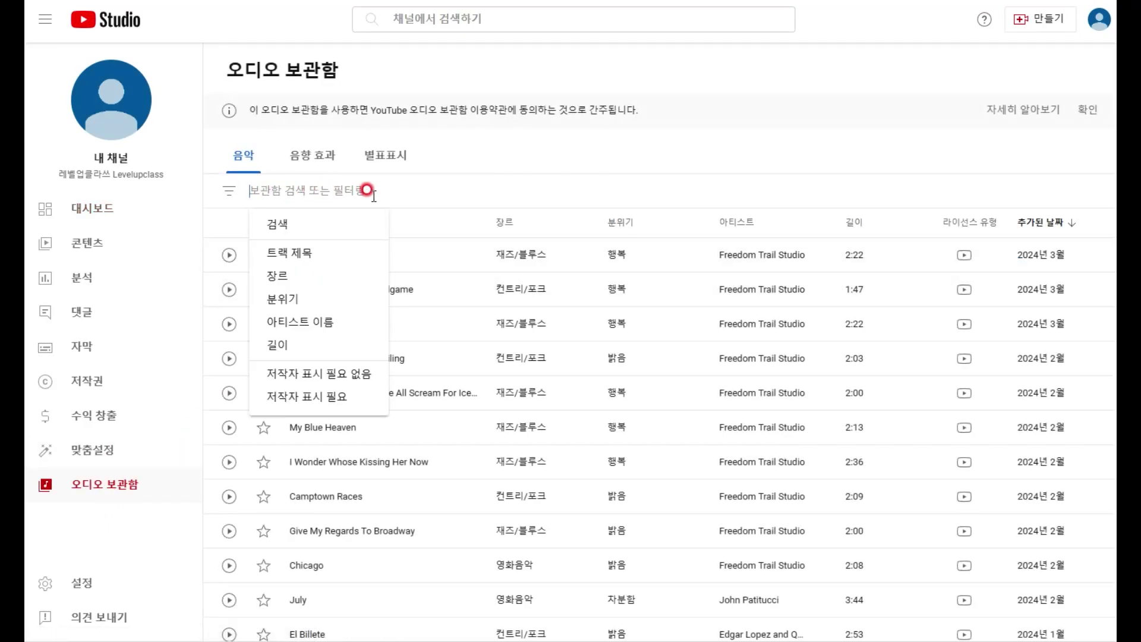
{"action": "key", "text": "ctrl+v"}
{"action": "key", "text": "Return"}
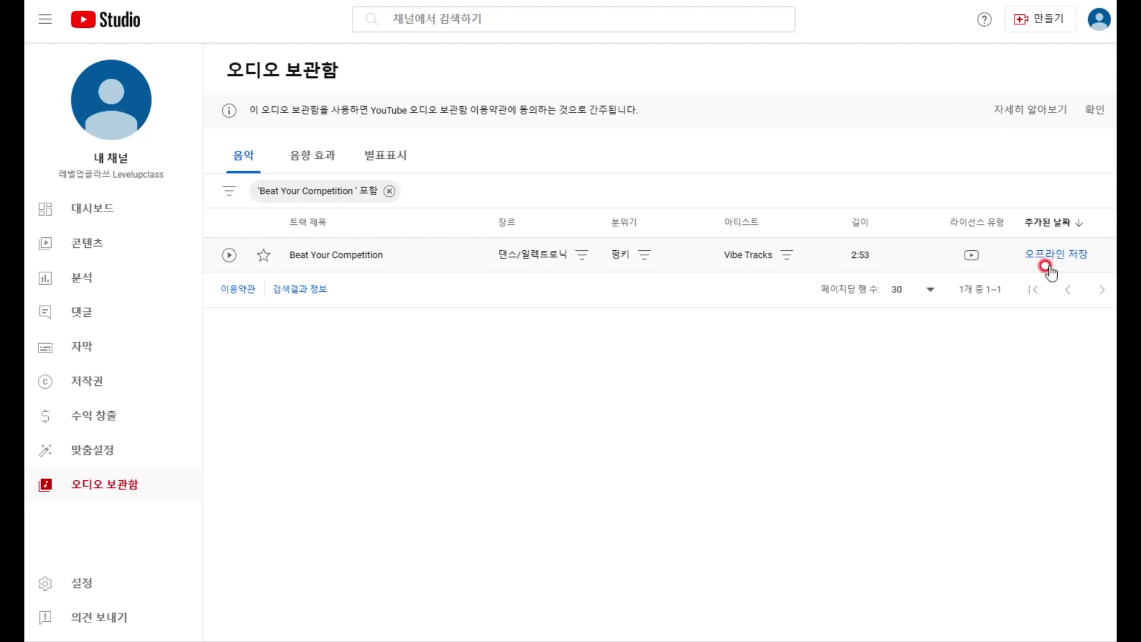
{"action": "mouse_move", "coordinate": [970, 260]}
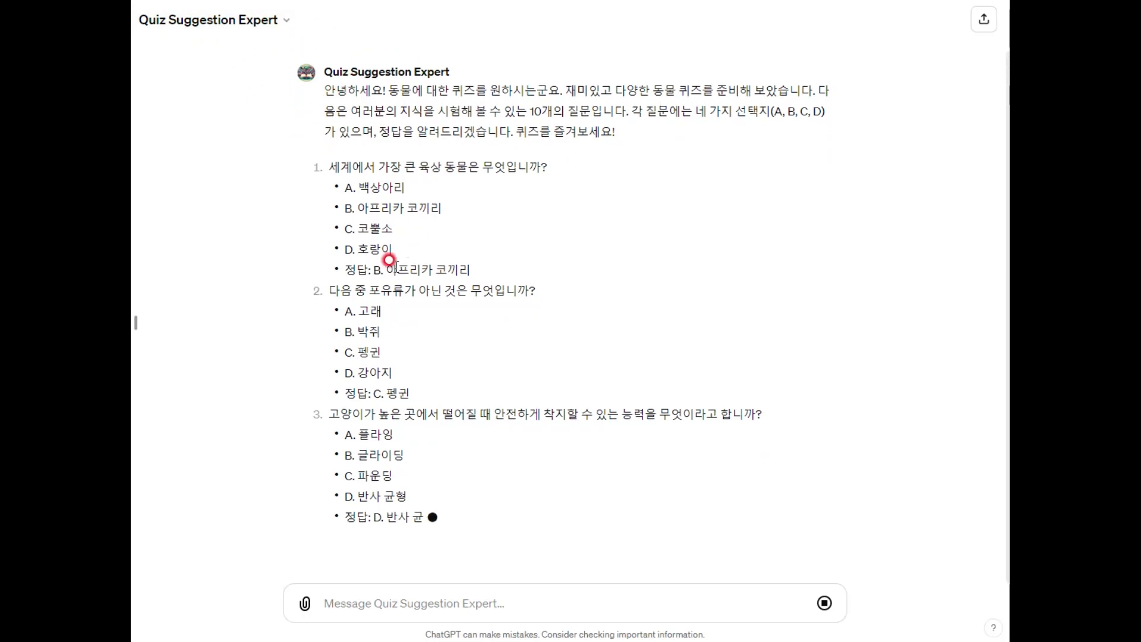
{"action": "scroll", "coordinate": [469, 364], "scroll_direction": "up", "scroll_amount": 3}
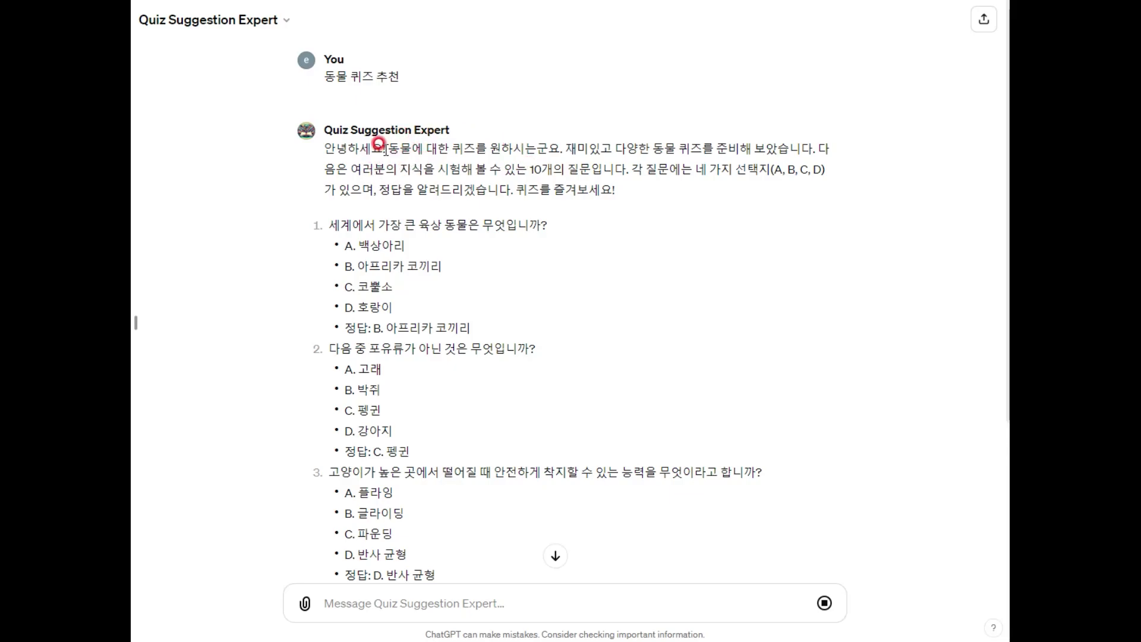
Examine the Quiz Suggestion Expert's reply to 동물 퀴즈 추천, reading its introduction and the first question's choices and answer.
{"action": "left_click_drag", "start_coordinate": [323, 78], "coordinate": [409, 84]}
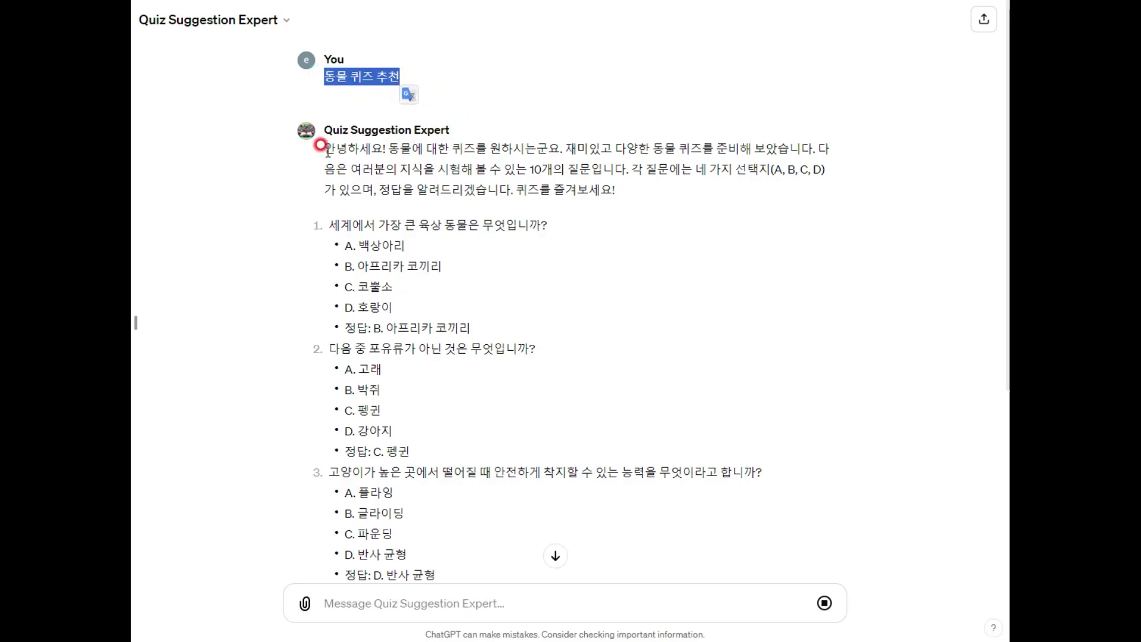
{"action": "left_click_drag", "start_coordinate": [331, 158], "coordinate": [778, 150]}
{"action": "left_click", "coordinate": [574, 152]}
{"action": "left_click", "coordinate": [542, 149]}
{"action": "left_click_drag", "start_coordinate": [533, 170], "coordinate": [601, 171]}
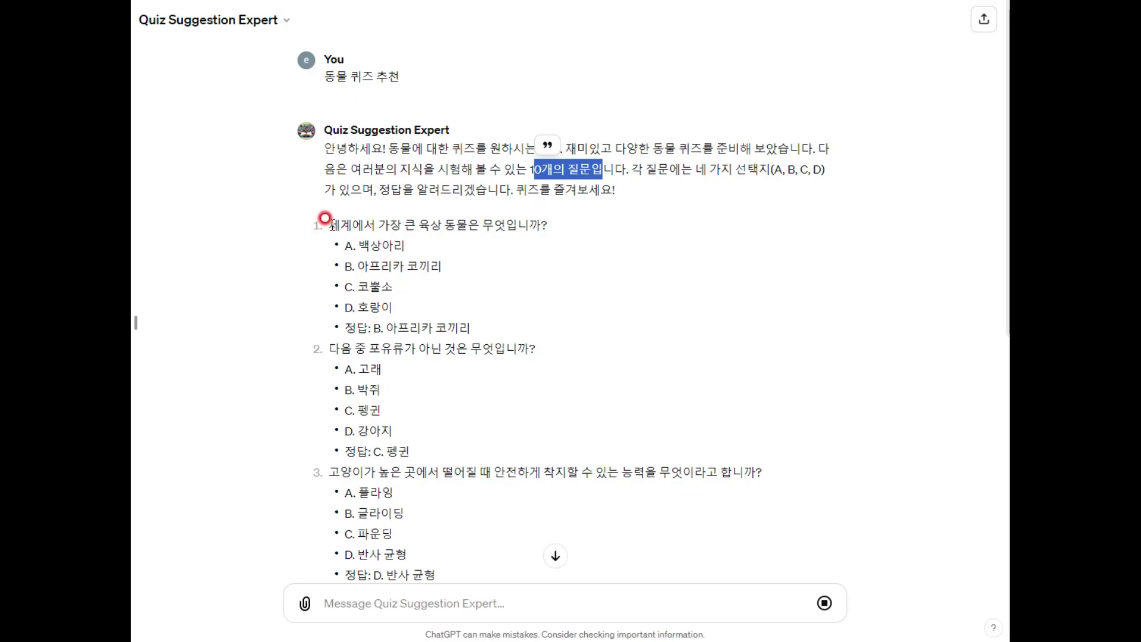
{"action": "left_click_drag", "start_coordinate": [325, 223], "coordinate": [539, 221]}
{"action": "left_click", "coordinate": [361, 267]}
{"action": "left_click_drag", "start_coordinate": [344, 243], "coordinate": [404, 329]}
{"action": "left_click_drag", "start_coordinate": [373, 327], "coordinate": [481, 322]}
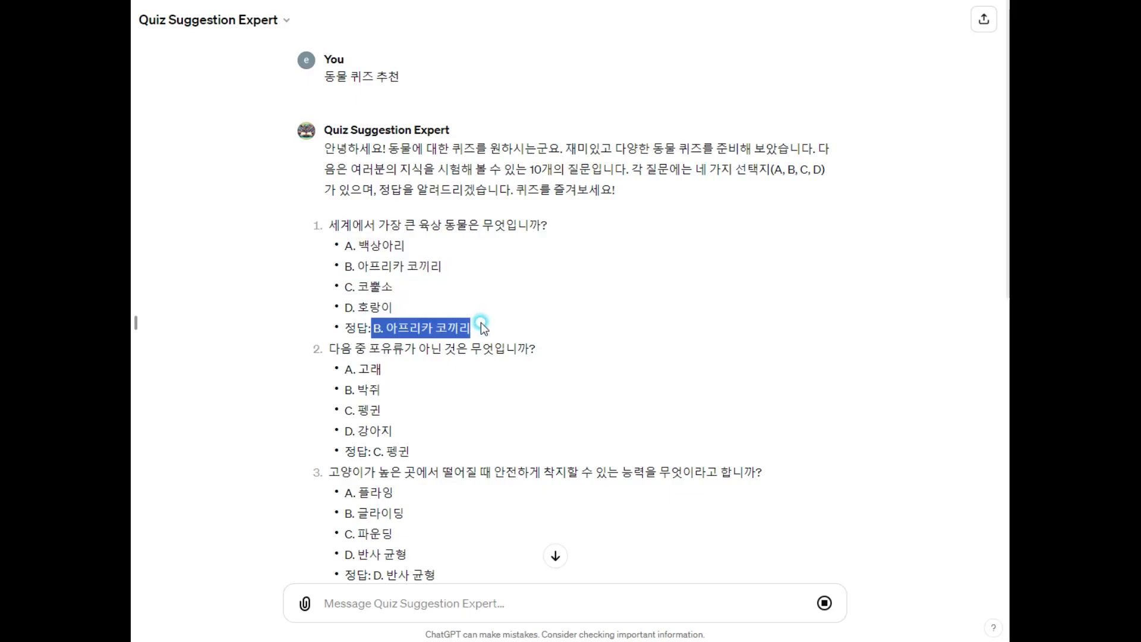
{"action": "left_click", "coordinate": [269, 212]}
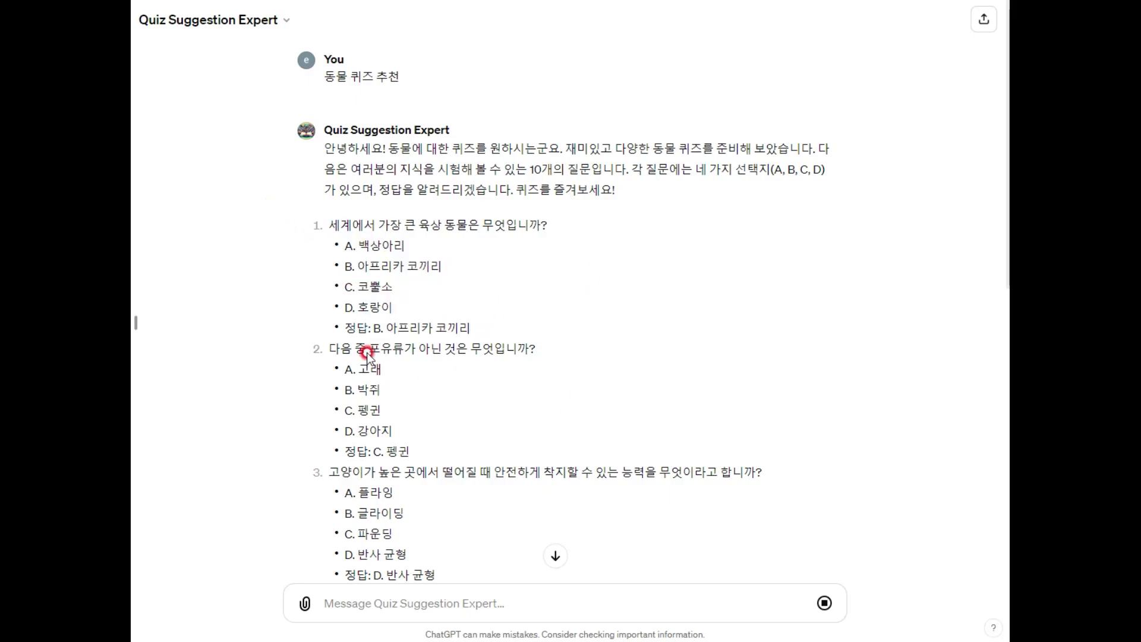
{"action": "scroll", "coordinate": [362, 315], "scroll_direction": "down", "scroll_amount": 1}
{"action": "scroll", "coordinate": [415, 412], "scroll_direction": "down", "scroll_amount": 8}
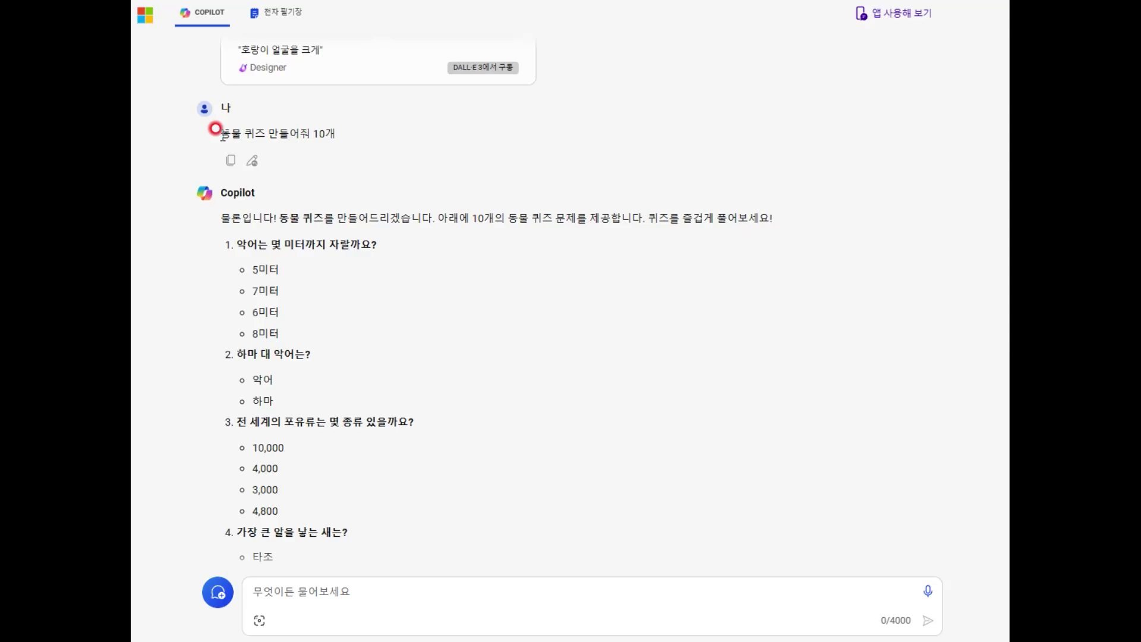
Examine Copilot's reply to 동물 퀴즈 만들어줘 10개, checking the questions and their answer choices.
{"action": "left_click_drag", "start_coordinate": [217, 134], "coordinate": [347, 132]}
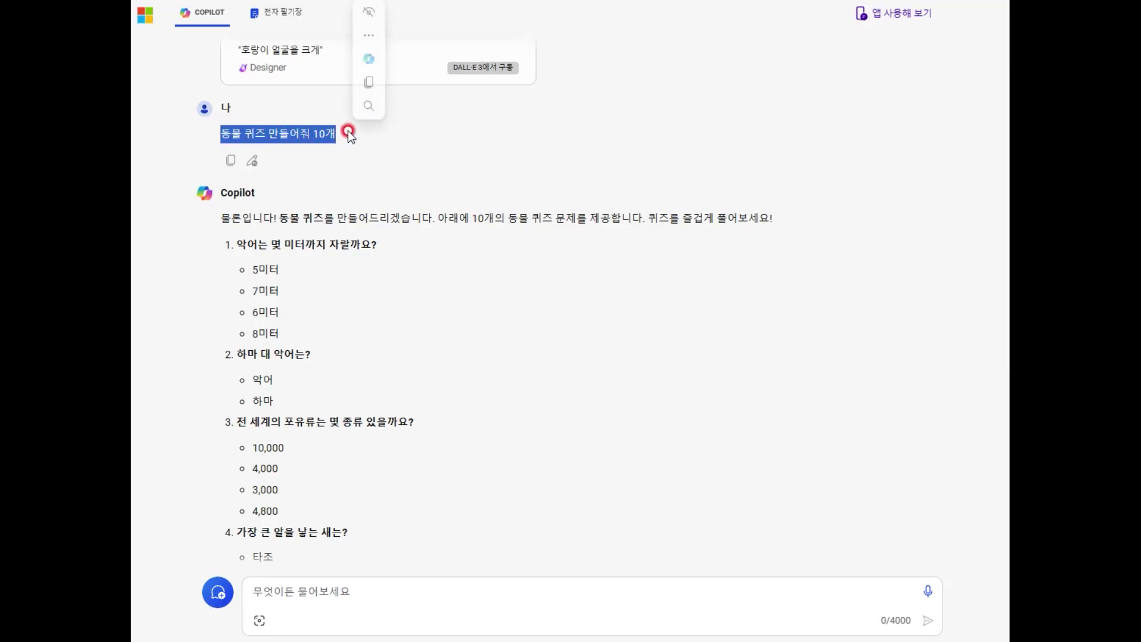
{"action": "left_click", "coordinate": [349, 231]}
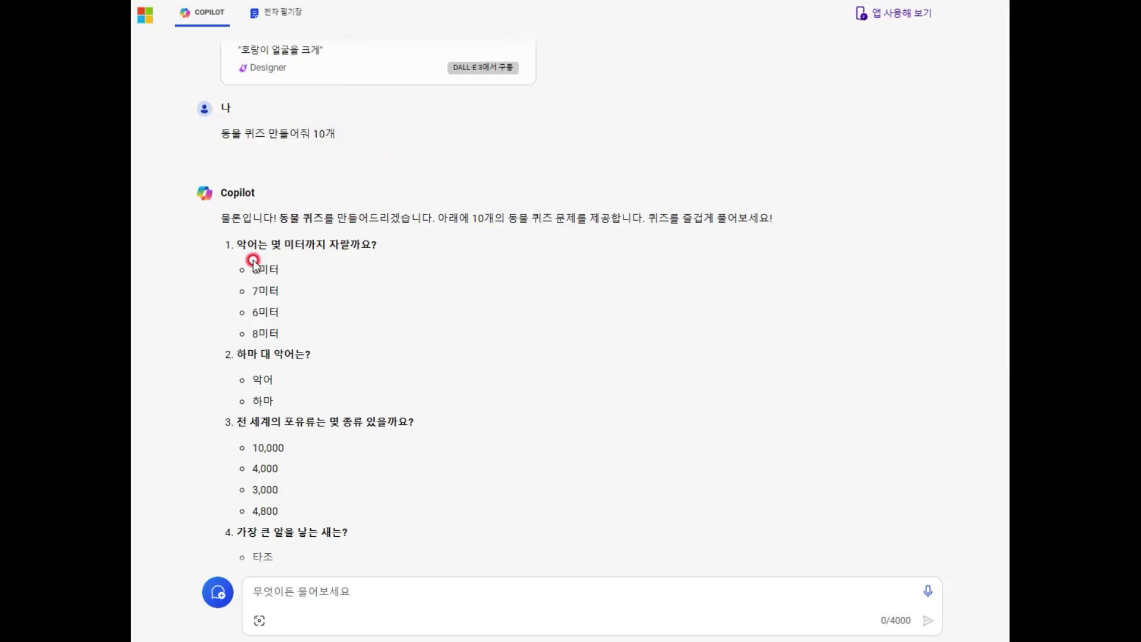
{"action": "left_click_drag", "start_coordinate": [233, 243], "coordinate": [376, 244]}
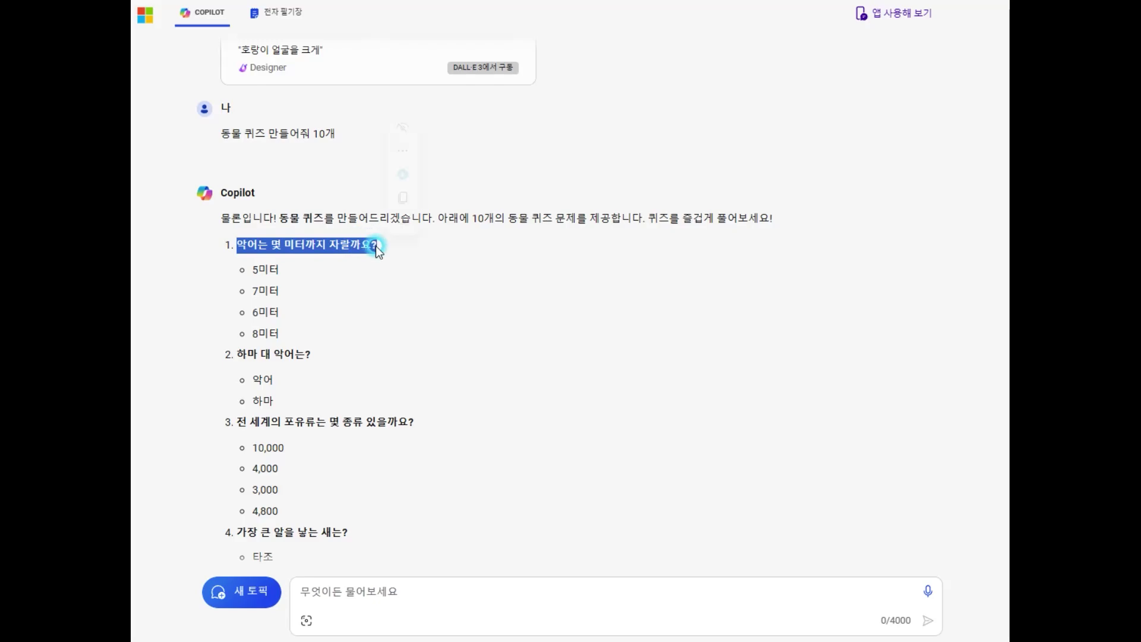
{"action": "left_click_drag", "start_coordinate": [250, 265], "coordinate": [305, 333]}
{"action": "scroll", "coordinate": [273, 342], "scroll_direction": "down", "scroll_amount": 3}
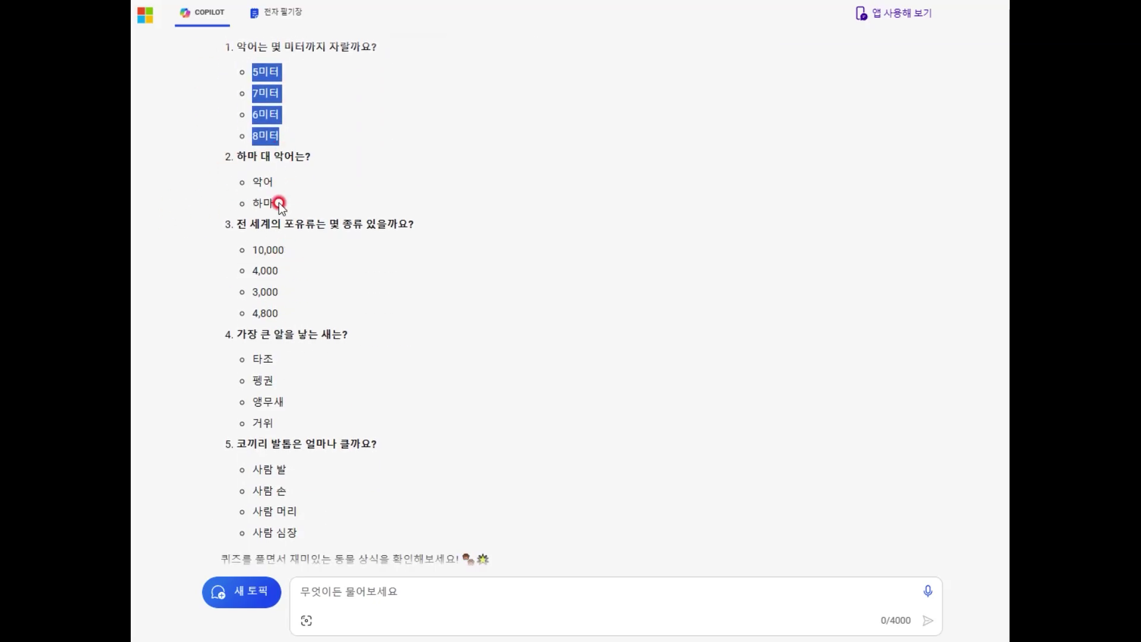
{"action": "scroll", "coordinate": [282, 226], "scroll_direction": "up", "scroll_amount": 2}
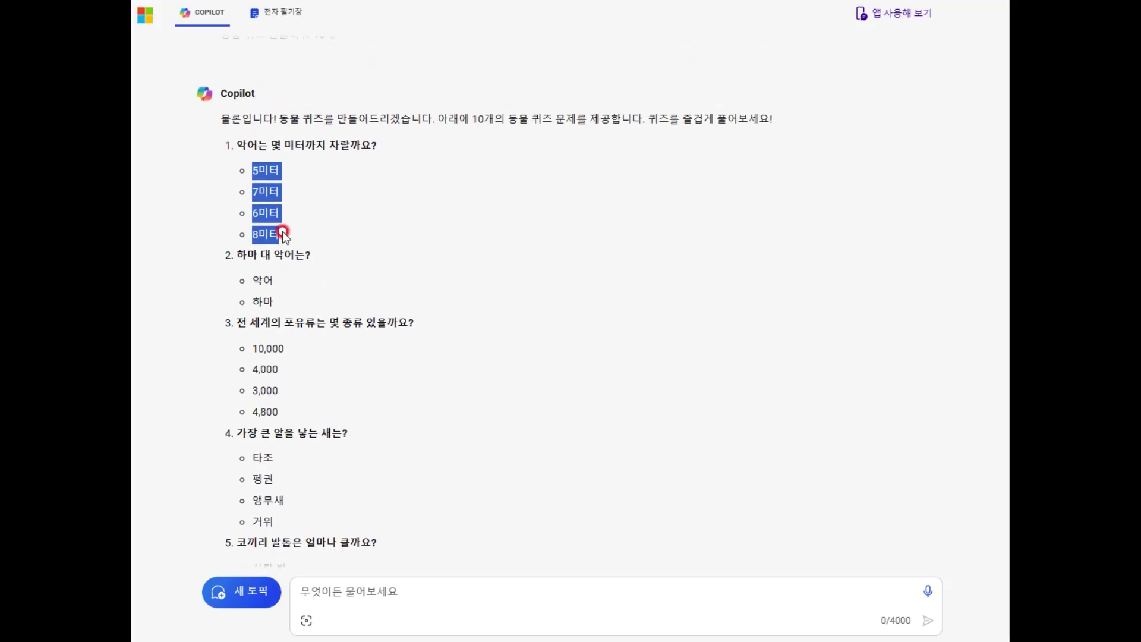
{"action": "left_click", "coordinate": [231, 251]}
{"action": "left_click_drag", "start_coordinate": [240, 287], "coordinate": [281, 299]}
{"action": "left_click", "coordinate": [280, 298]}
{"action": "scroll", "coordinate": [293, 300], "scroll_direction": "up", "scroll_amount": 5}
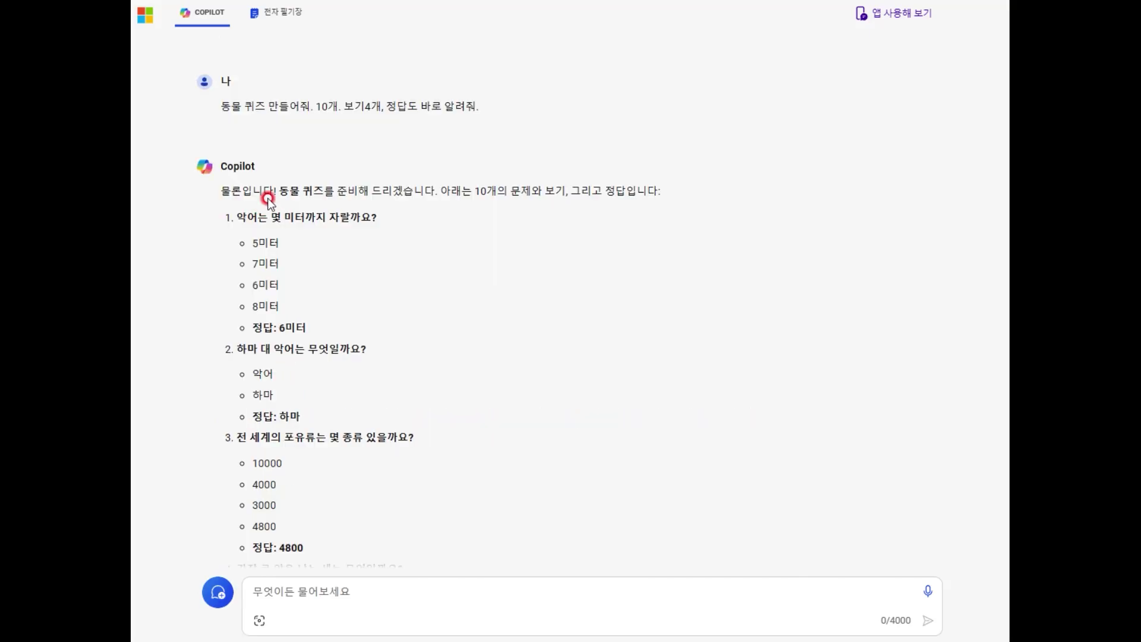
Review Copilot's reply to the prompt requesting 10 animal quizzes with four choices and answers, checking question count, choices and answers.
{"action": "mouse_move", "coordinate": [234, 134]}
{"action": "left_click_drag", "start_coordinate": [216, 101], "coordinate": [557, 89]}
{"action": "left_click", "coordinate": [318, 183]}
{"action": "scroll", "coordinate": [319, 183], "scroll_direction": "down", "scroll_amount": 2}
{"action": "left_click", "coordinate": [341, 200]}
{"action": "scroll", "coordinate": [341, 202], "scroll_direction": "down", "scroll_amount": 5}
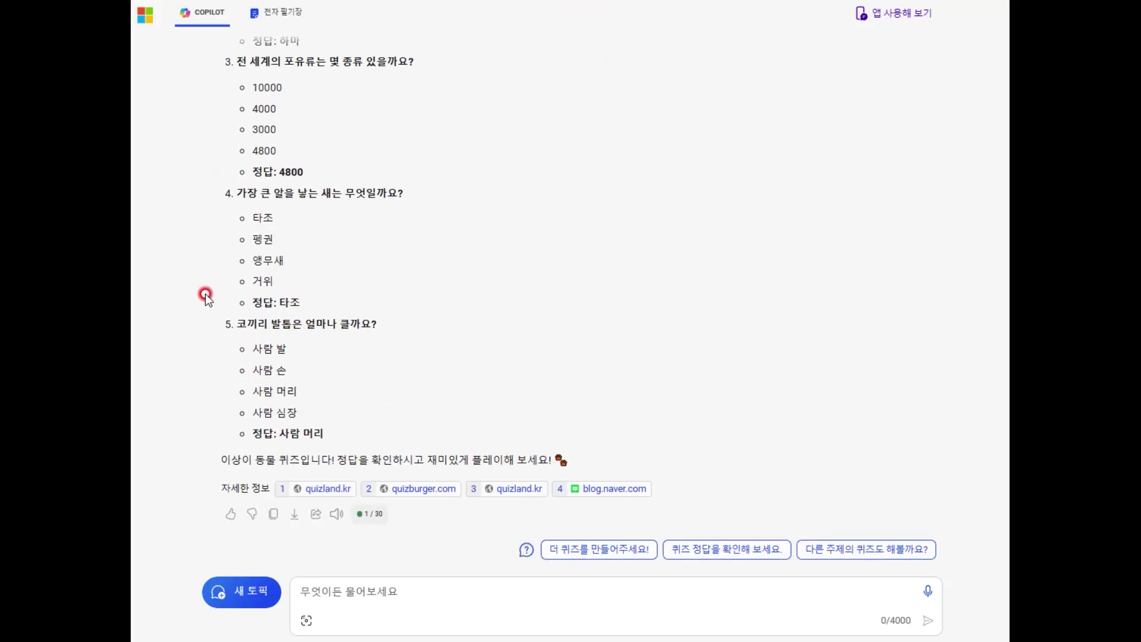
{"action": "scroll", "coordinate": [287, 356], "scroll_direction": "up", "scroll_amount": 5}
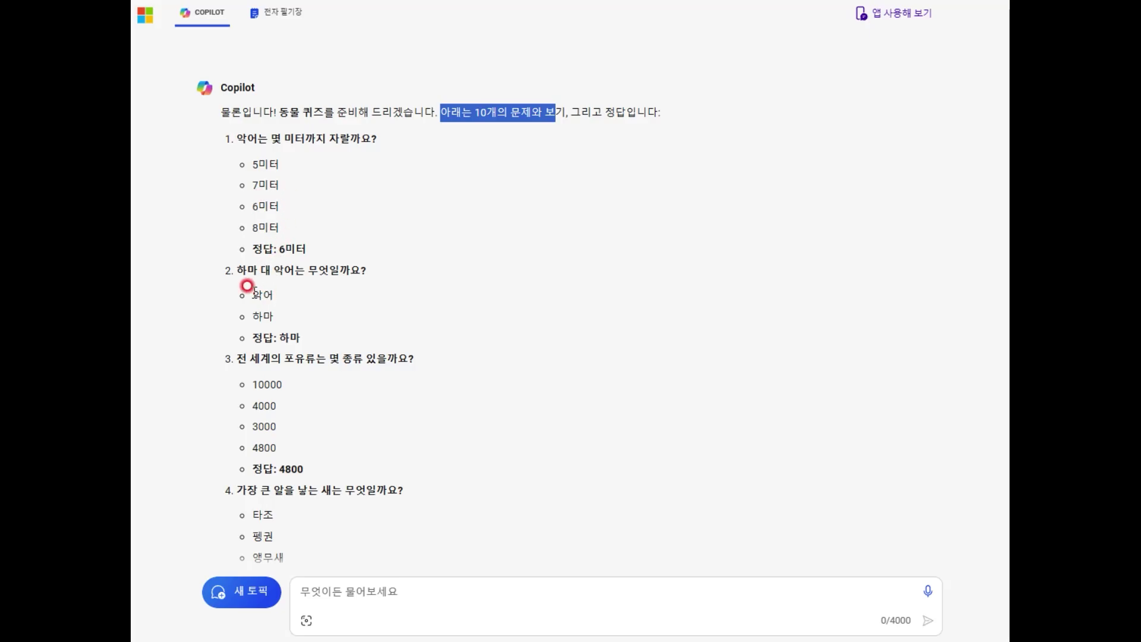
{"action": "left_click_drag", "start_coordinate": [247, 296], "coordinate": [327, 333]}
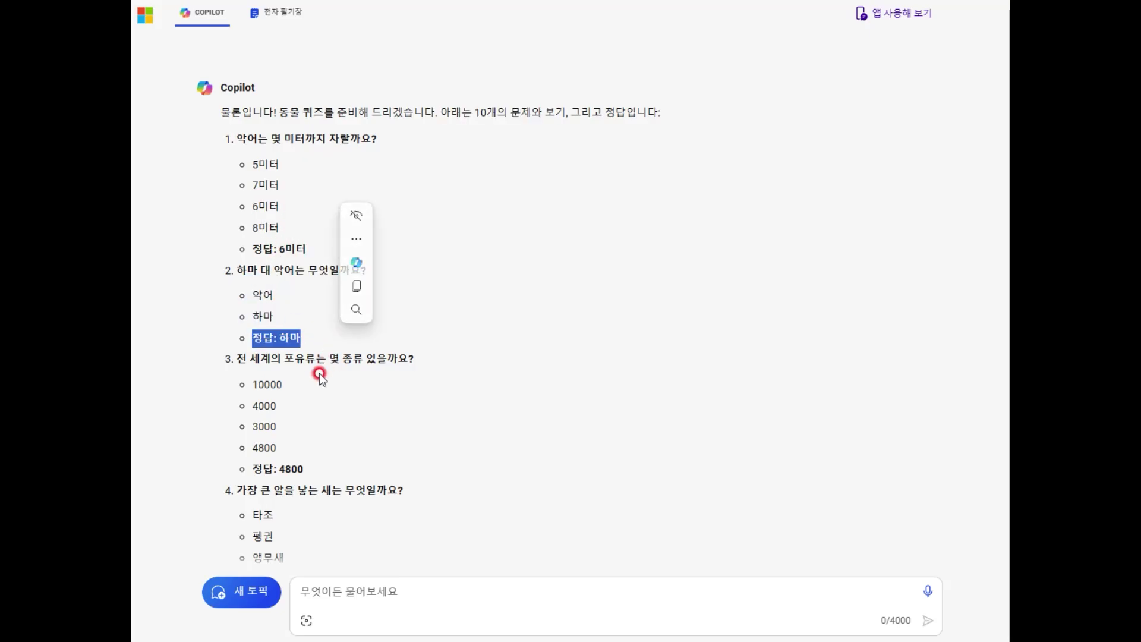
{"action": "scroll", "coordinate": [319, 373], "scroll_direction": "down", "scroll_amount": 3}
{"action": "scroll", "coordinate": [320, 364], "scroll_direction": "down", "scroll_amount": 2}
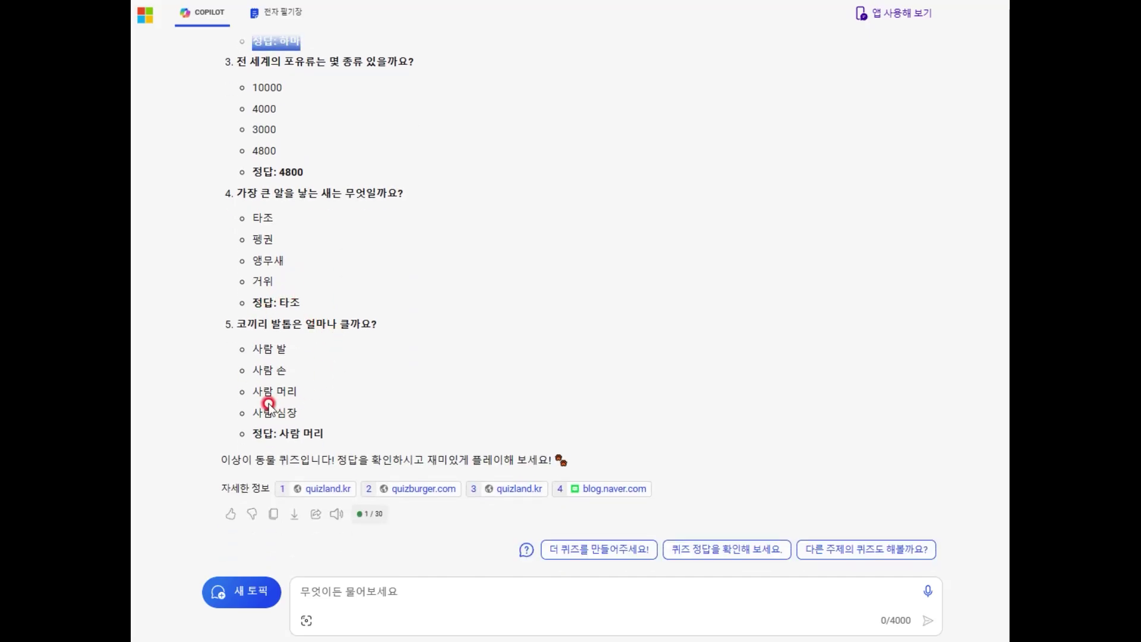
{"action": "scroll", "coordinate": [240, 357], "scroll_direction": "up", "scroll_amount": 6}
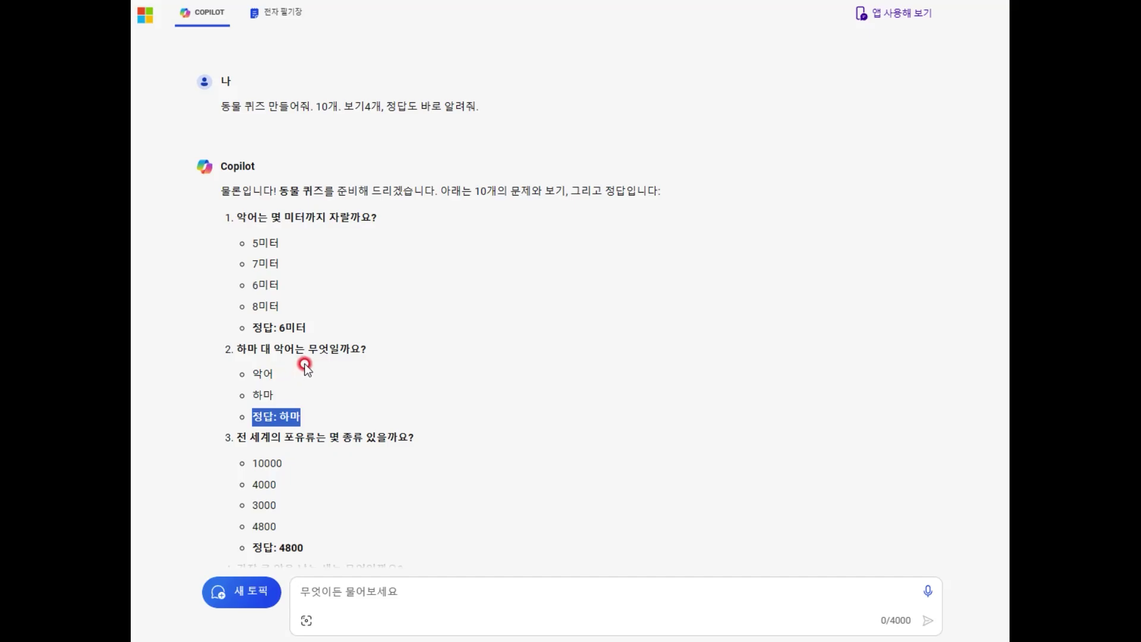
Ask Copilot for five more quiz questions with the prompt 5개 더 만들어줘.
{"action": "scroll", "coordinate": [396, 352], "scroll_direction": "down", "scroll_amount": 6}
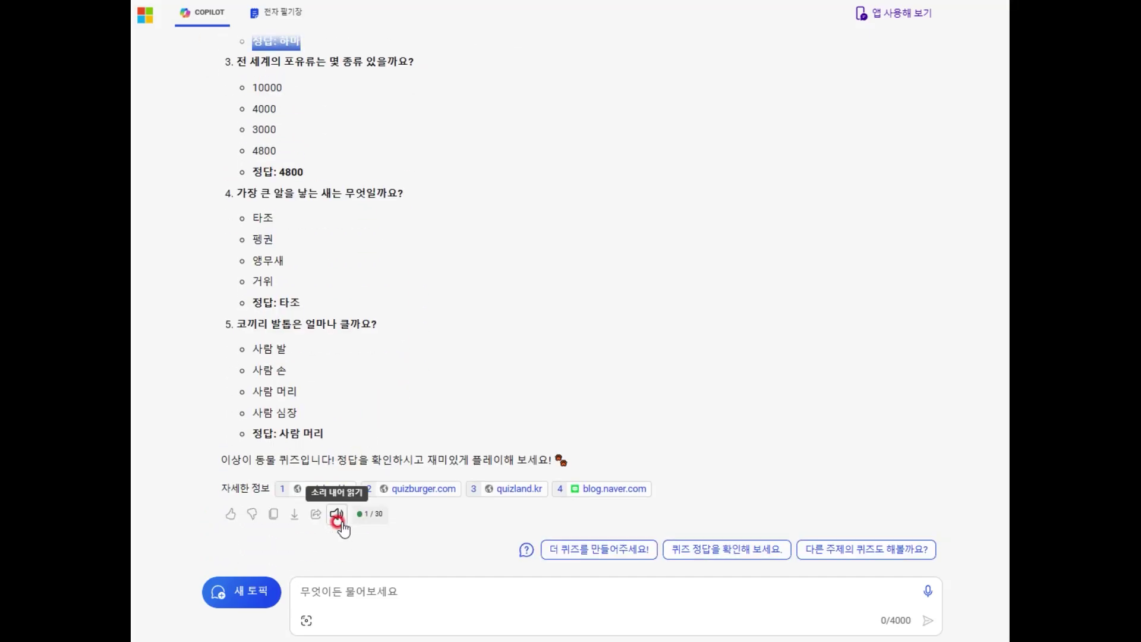
{"action": "left_click", "coordinate": [349, 580]}
{"action": "type", "text": "5개 더 만들어줘"}
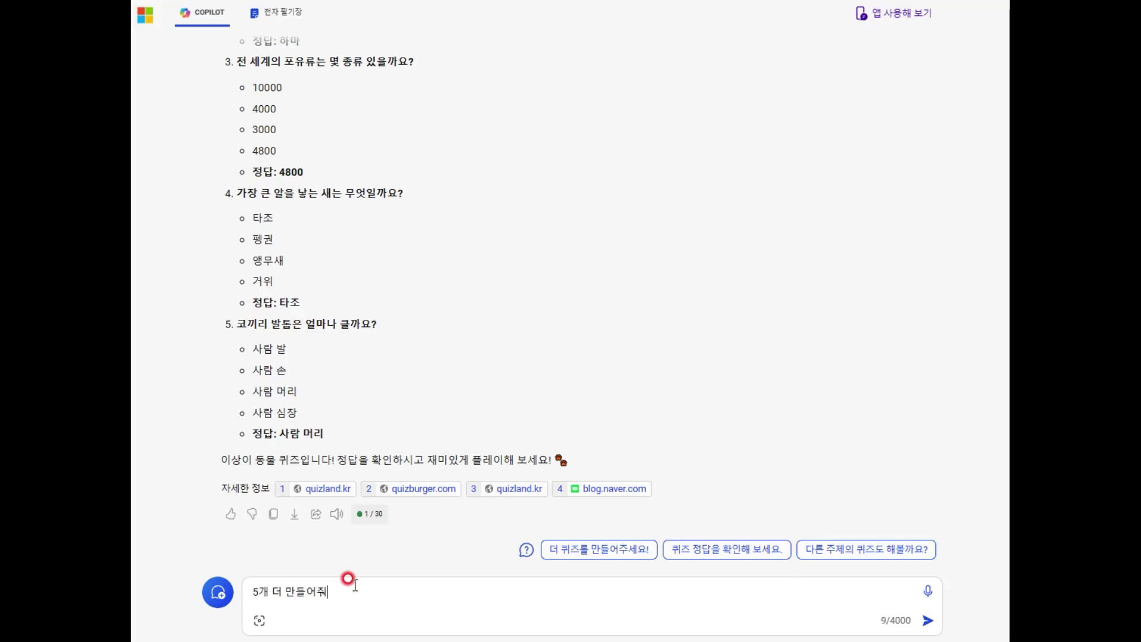
{"action": "key", "text": "Return"}
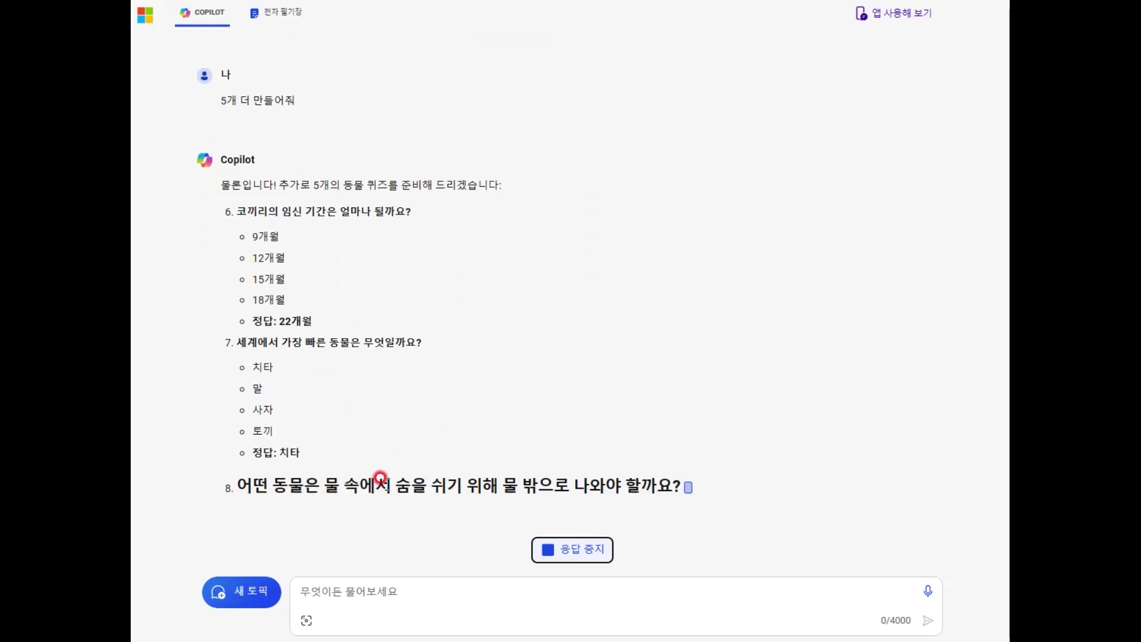
Look back through the generated quiz to the first question and check its 6미터 and 8미터 choices against the answer.
{"action": "scroll", "coordinate": [333, 436], "scroll_direction": "up", "scroll_amount": 9}
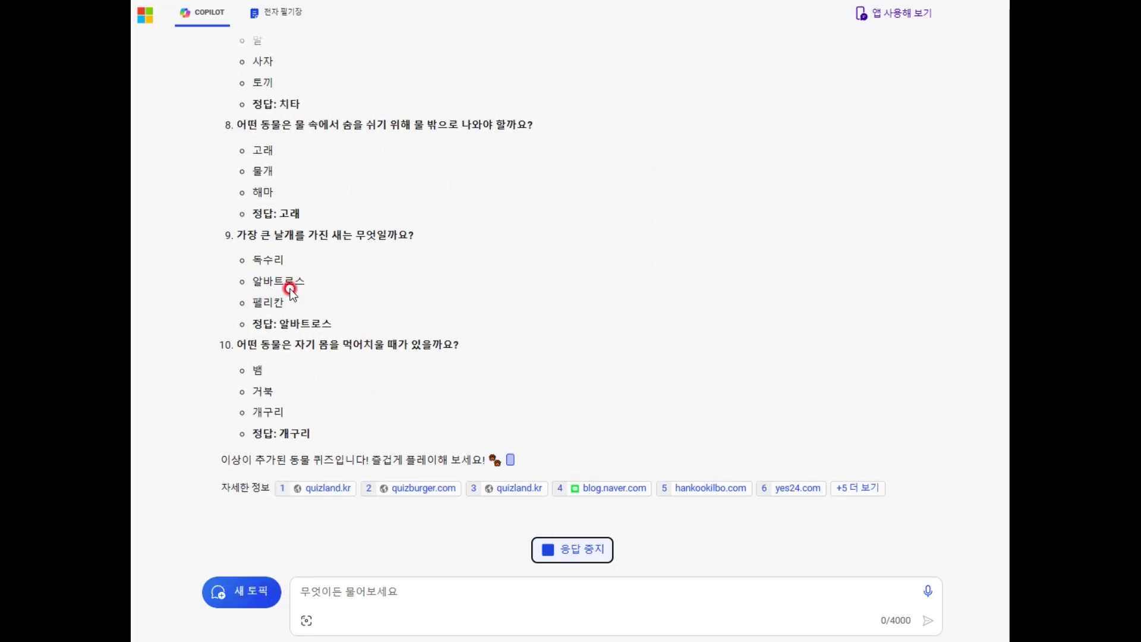
{"action": "scroll", "coordinate": [295, 301], "scroll_direction": "up", "scroll_amount": 4}
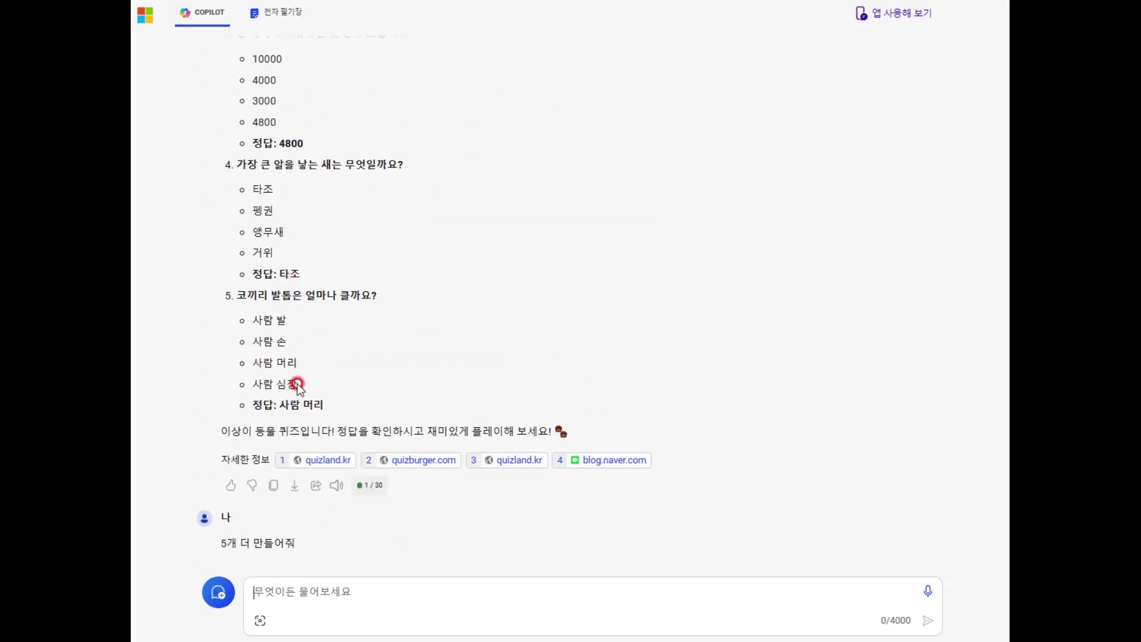
{"action": "scroll", "coordinate": [256, 371], "scroll_direction": "up", "scroll_amount": 4}
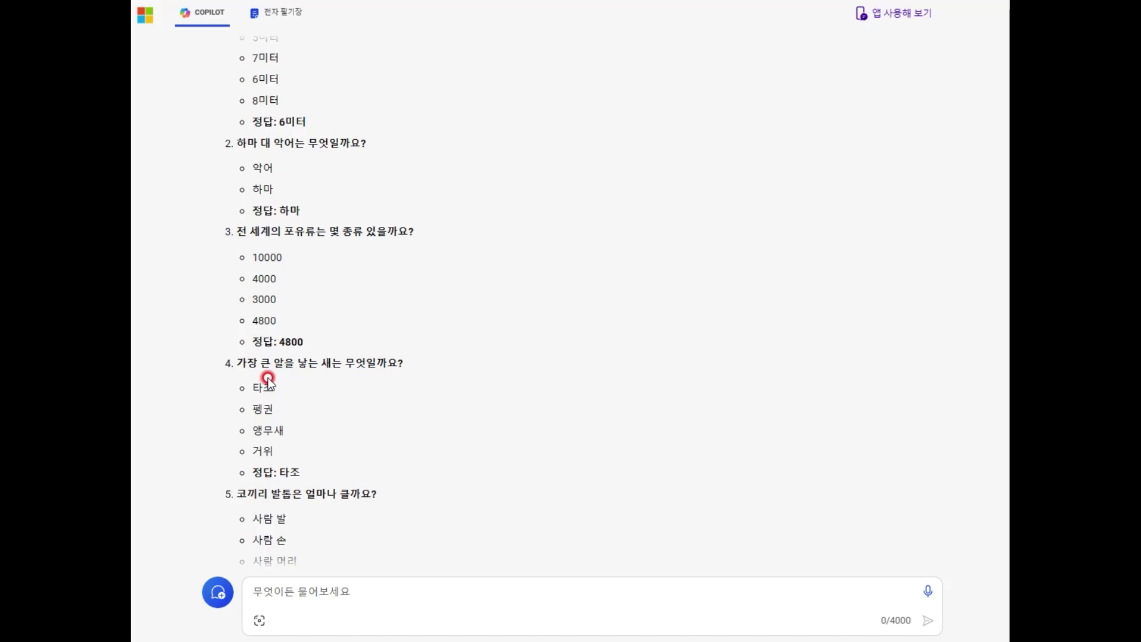
{"action": "scroll", "coordinate": [257, 371], "scroll_direction": "up", "scroll_amount": 2}
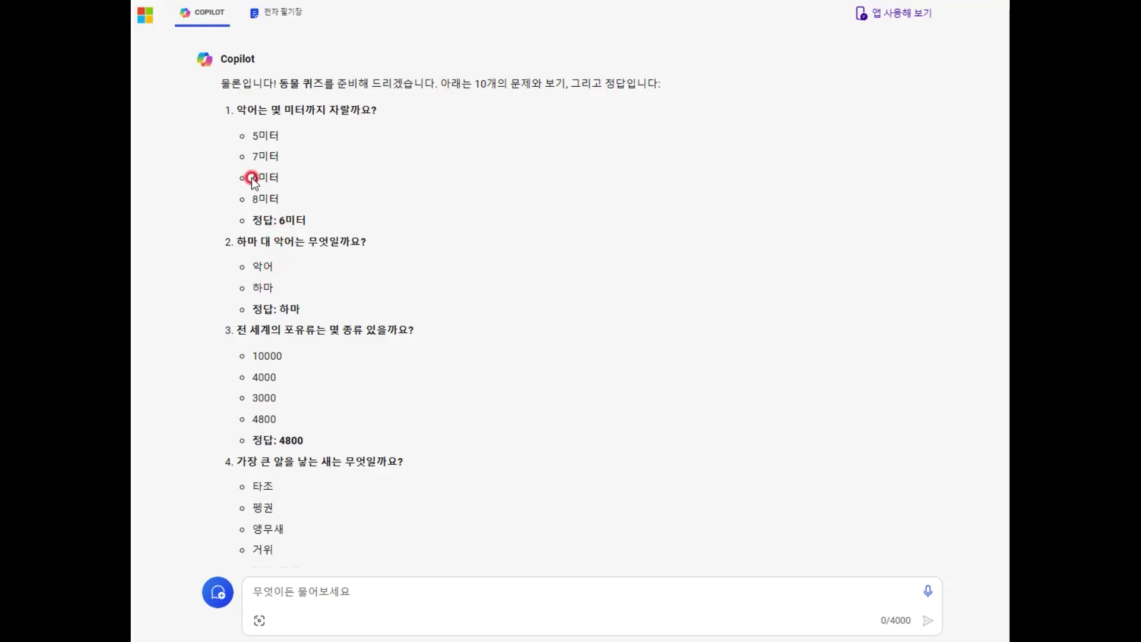
{"action": "left_click_drag", "start_coordinate": [279, 191], "coordinate": [287, 195]}
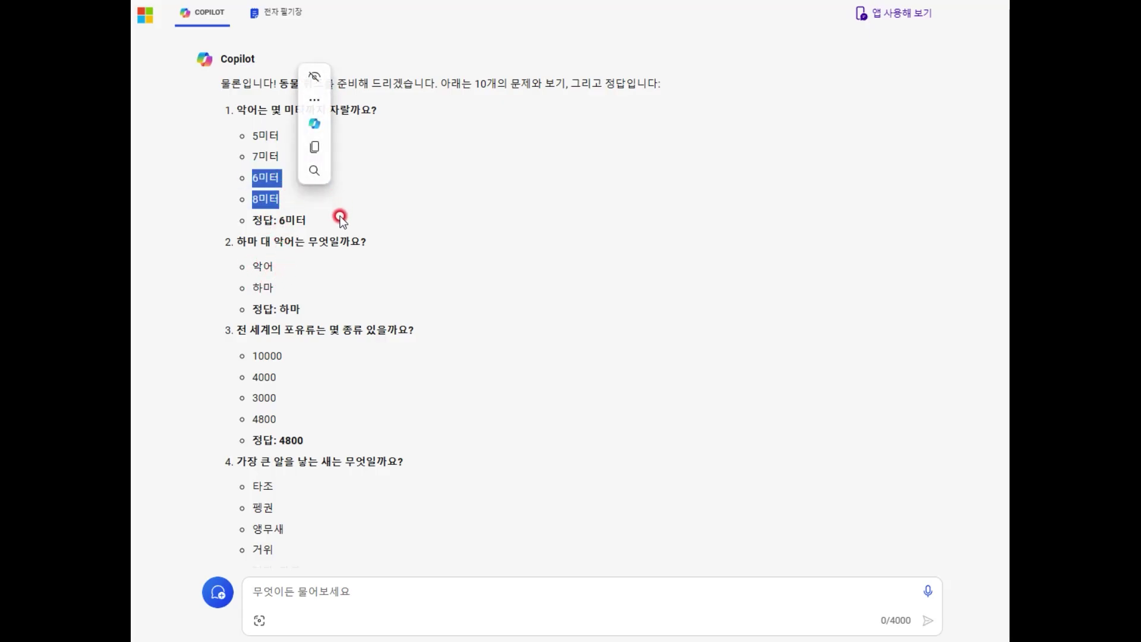
{"action": "left_click", "coordinate": [312, 247]}
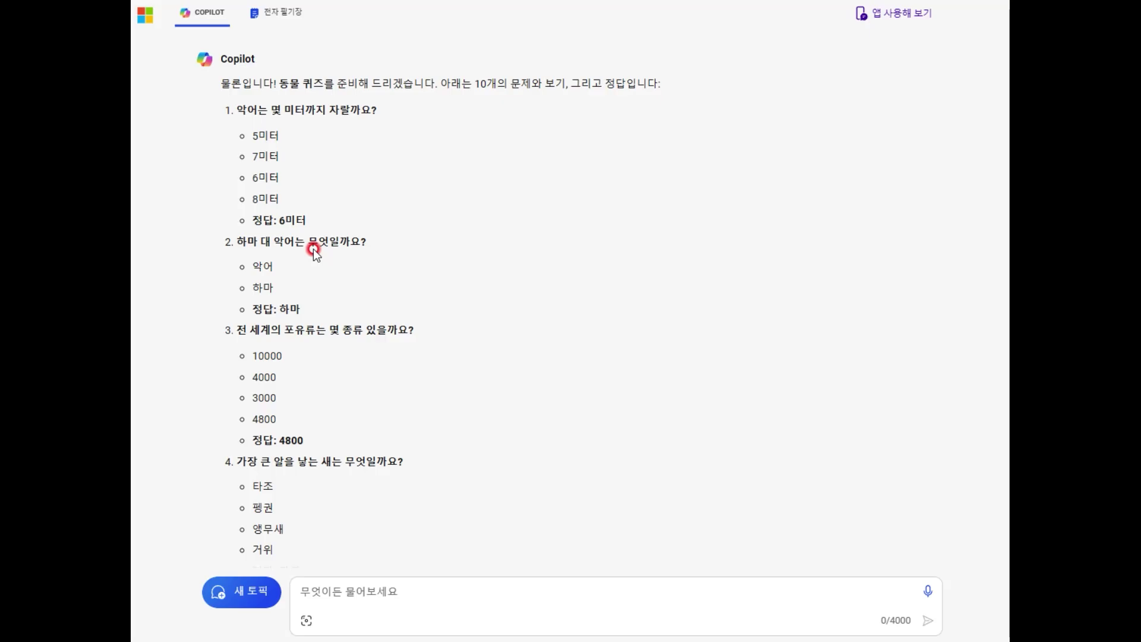
Compare the answer choices of questions 2 and 3, and read through the remaining quiz questions up to number 10.
{"action": "scroll", "coordinate": [312, 248], "scroll_direction": "down", "scroll_amount": 3}
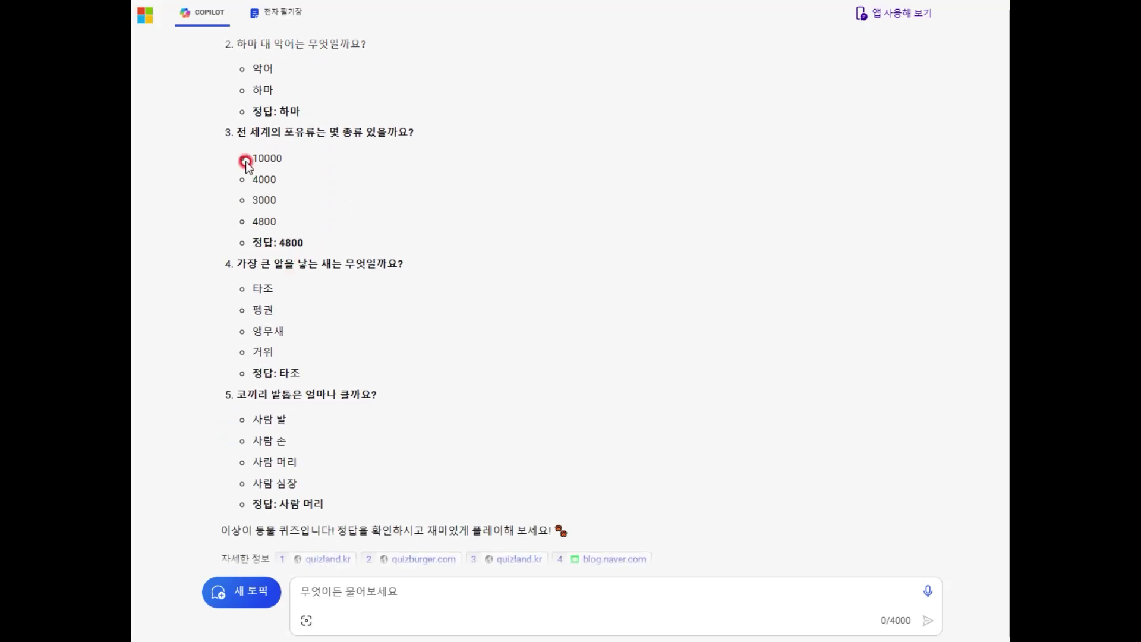
{"action": "left_click_drag", "start_coordinate": [248, 156], "coordinate": [294, 215]}
{"action": "scroll", "coordinate": [322, 227], "scroll_direction": "up", "scroll_amount": 2}
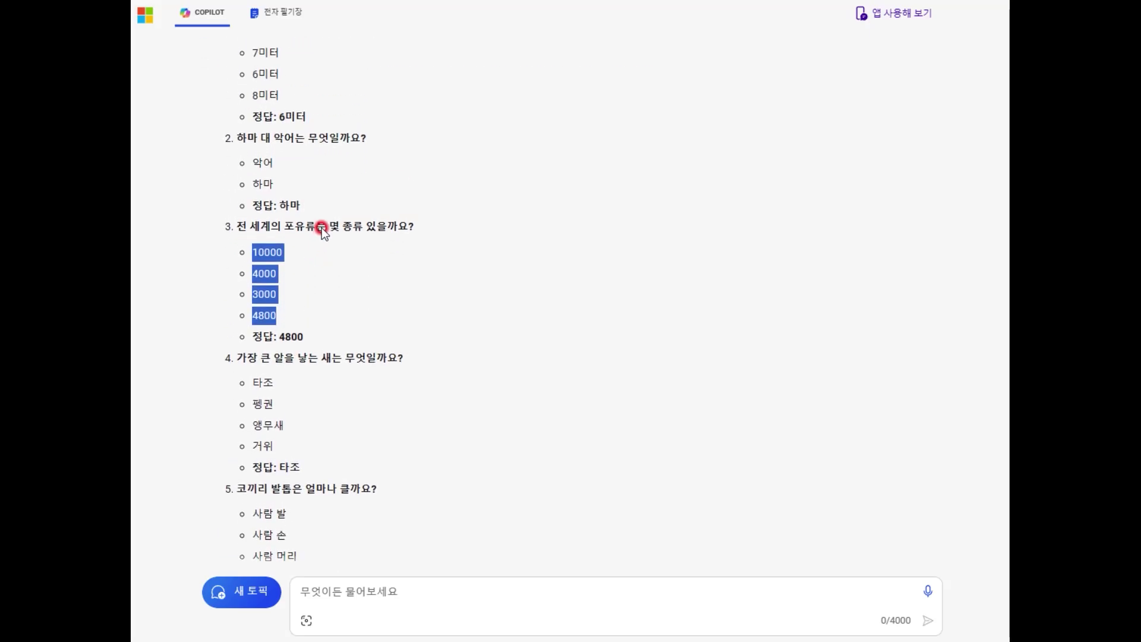
{"action": "left_click", "coordinate": [283, 205]}
{"action": "left_click_drag", "start_coordinate": [245, 162], "coordinate": [303, 202]}
{"action": "scroll", "coordinate": [316, 223], "scroll_direction": "down", "scroll_amount": 3}
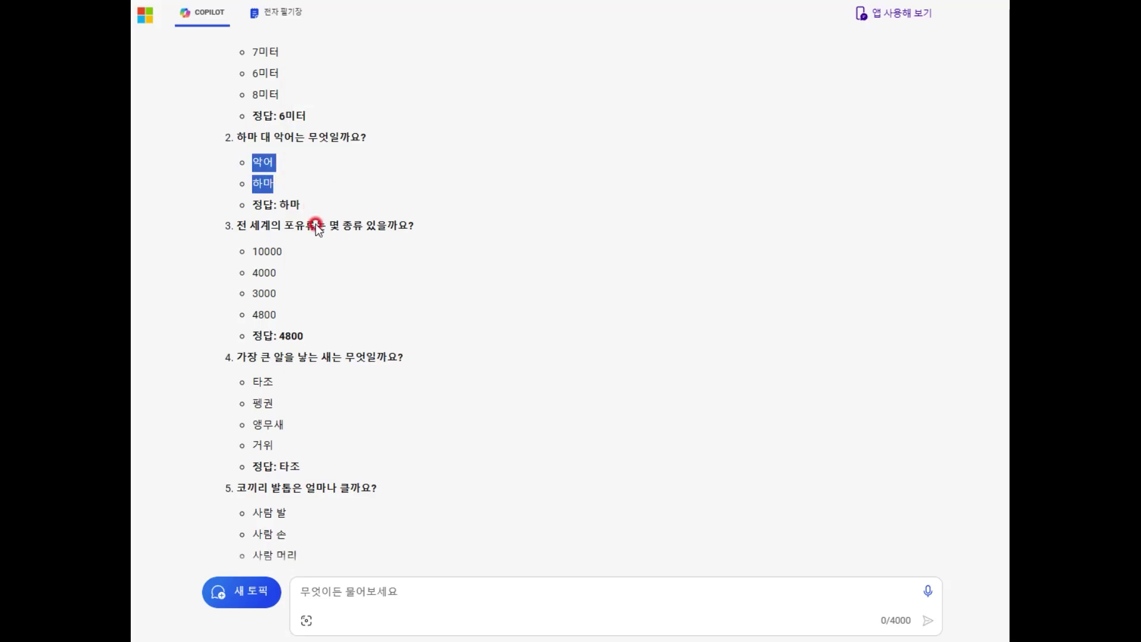
{"action": "scroll", "coordinate": [316, 223], "scroll_direction": "down", "scroll_amount": 9}
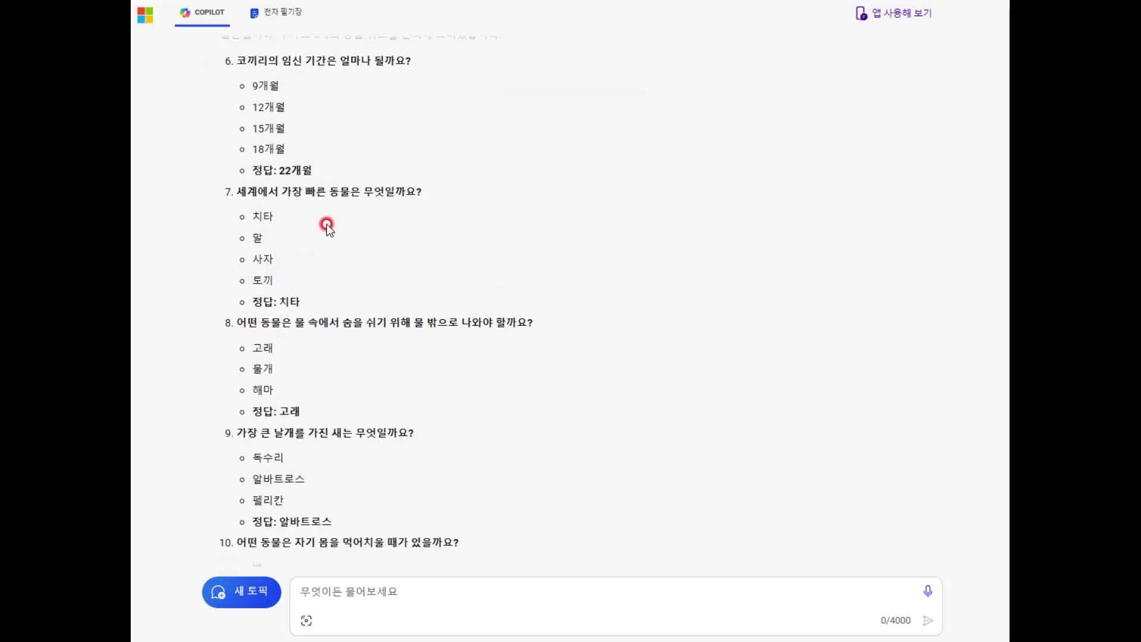
{"action": "scroll", "coordinate": [328, 232], "scroll_direction": "up", "scroll_amount": 3}
{"action": "scroll", "coordinate": [280, 237], "scroll_direction": "down", "scroll_amount": 4}
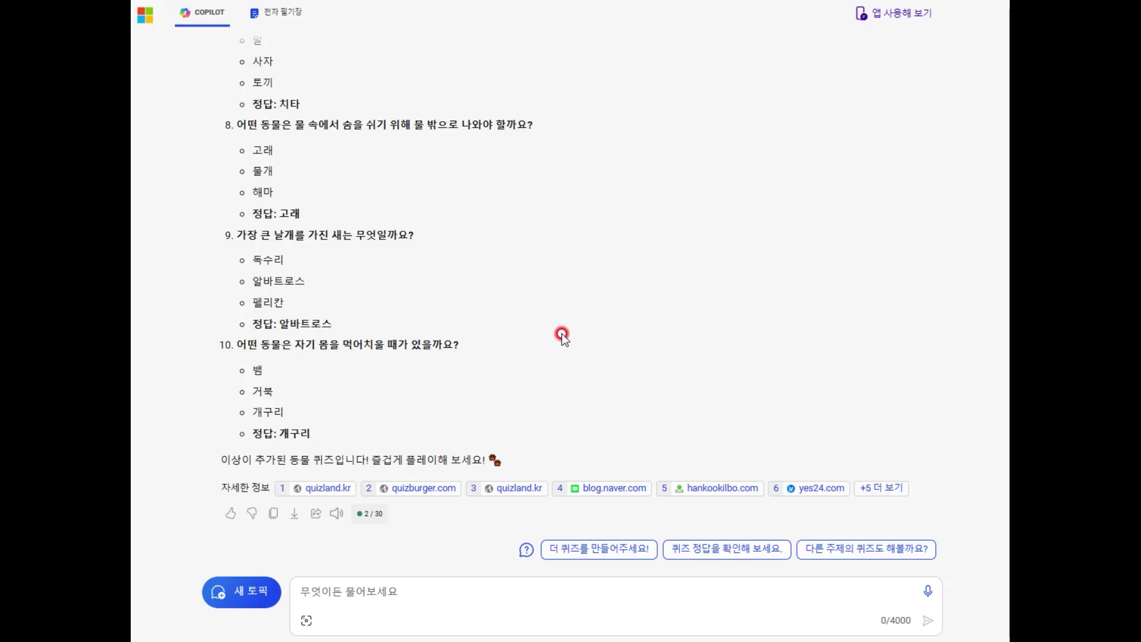
{"action": "scroll", "coordinate": [431, 351], "scroll_direction": "up", "scroll_amount": 2}
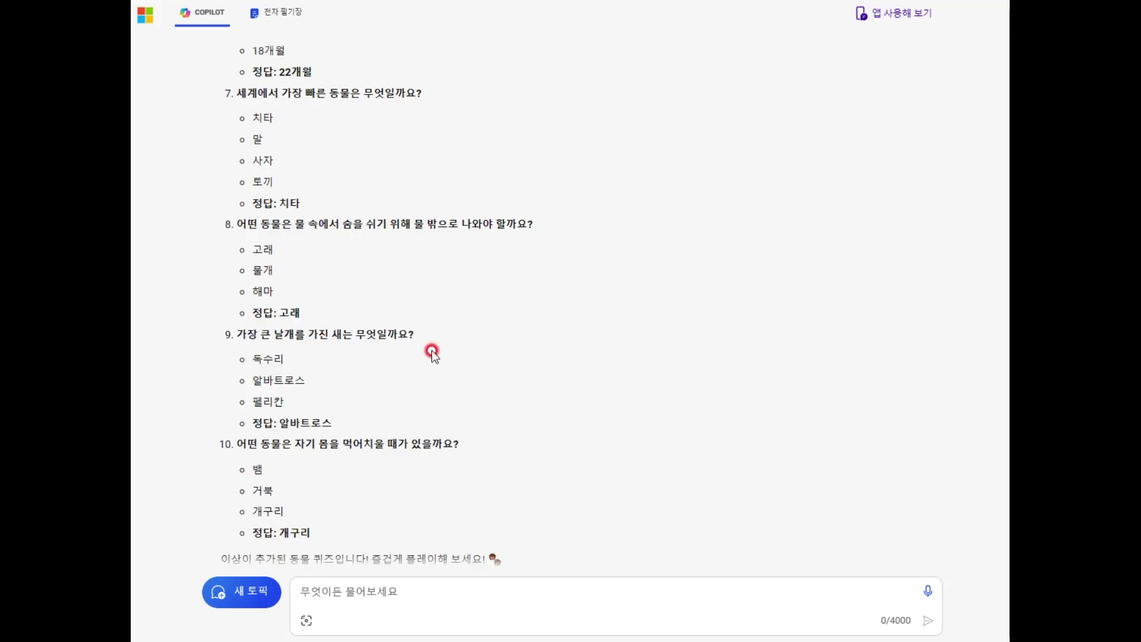